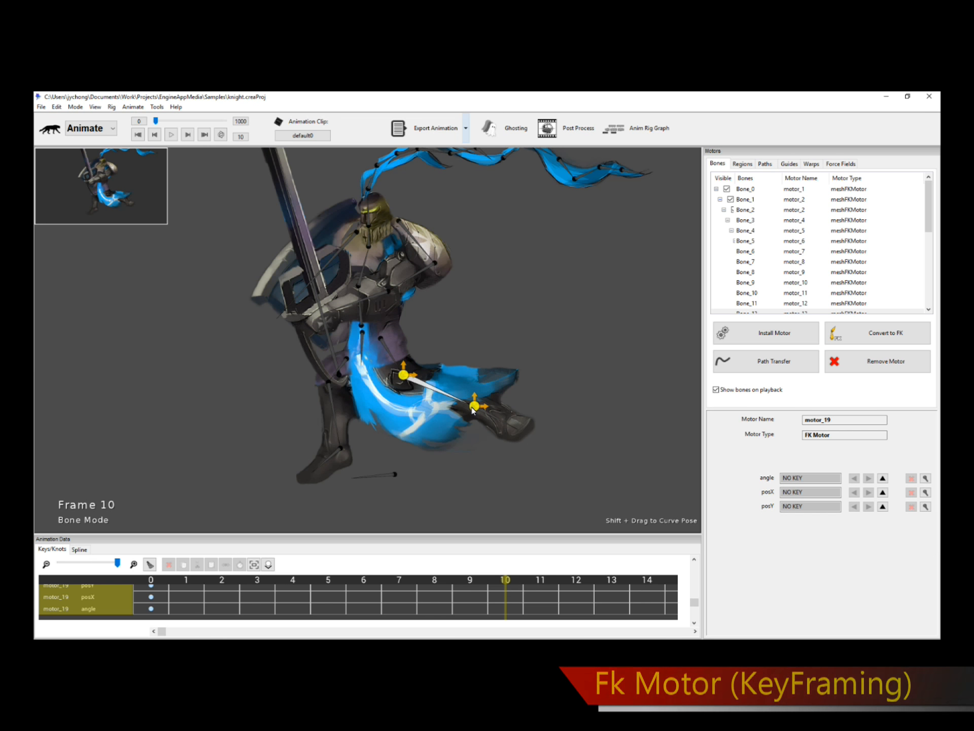
At frame 10, swing the motor_19 lower-leg bone down until it hangs almost vertically
drag(475, 406, 396, 454)
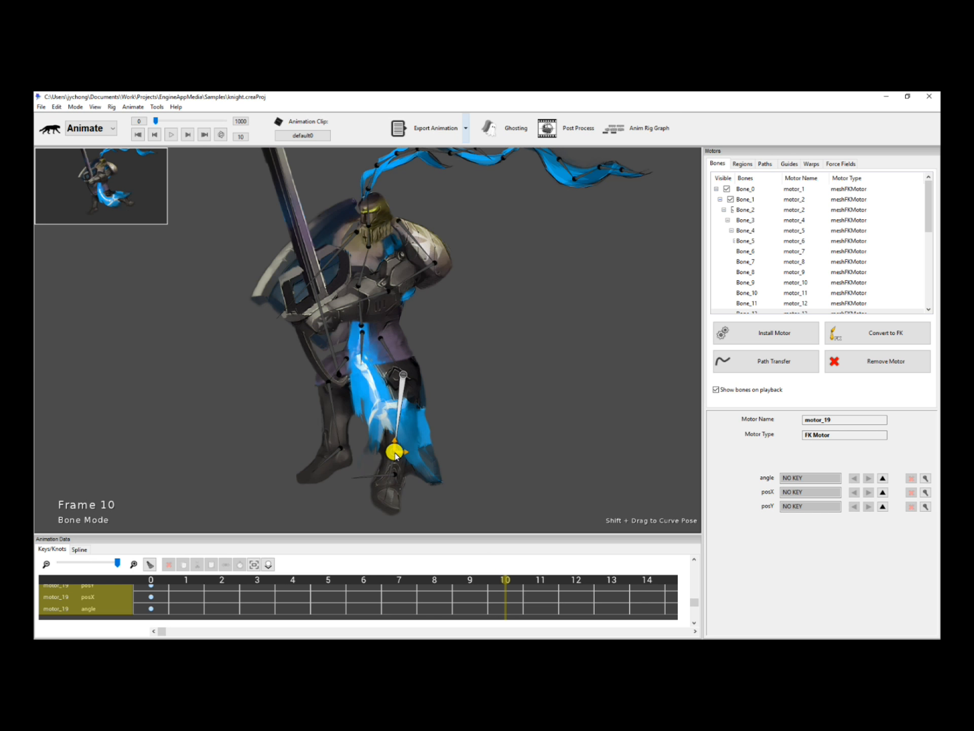
Step back and forth through frames 0 to 10 to review the lower-leg swing, finishing at frame 0
key(Left)
key(Left)
key(Left)
key(Left)
key(Left)
key(Left)
key(Left)
key(Left)
key(Left)
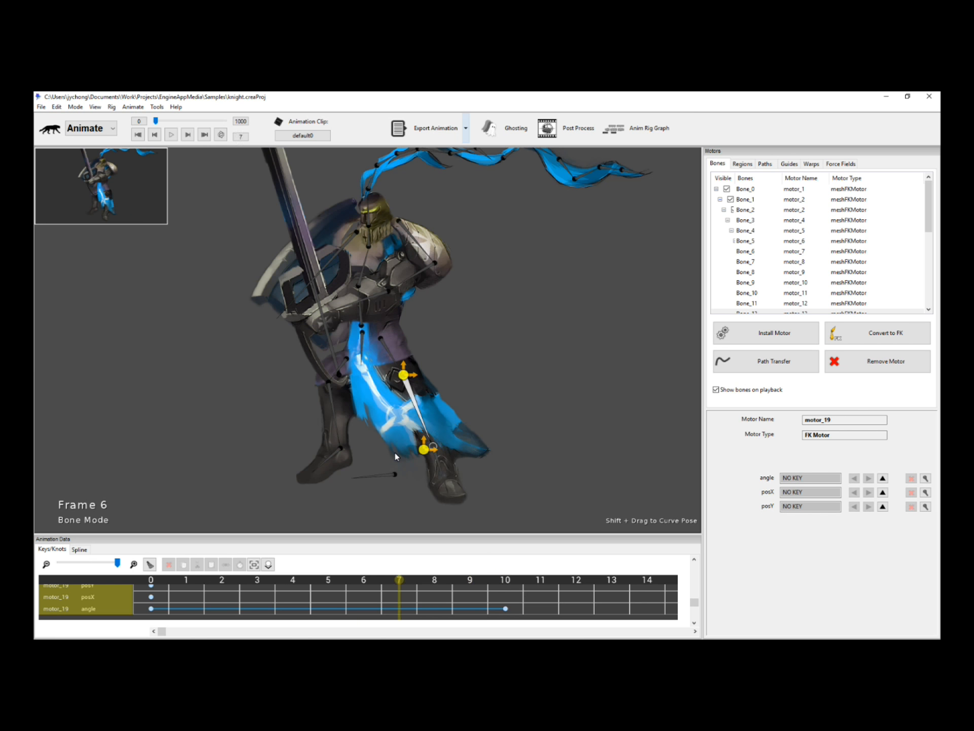
key(Right)
key(Right)
key(Right)
key(Right)
key(Right)
key(Right)
key(Right)
key(Right)
key(Right)
key(Right)
key(Right)
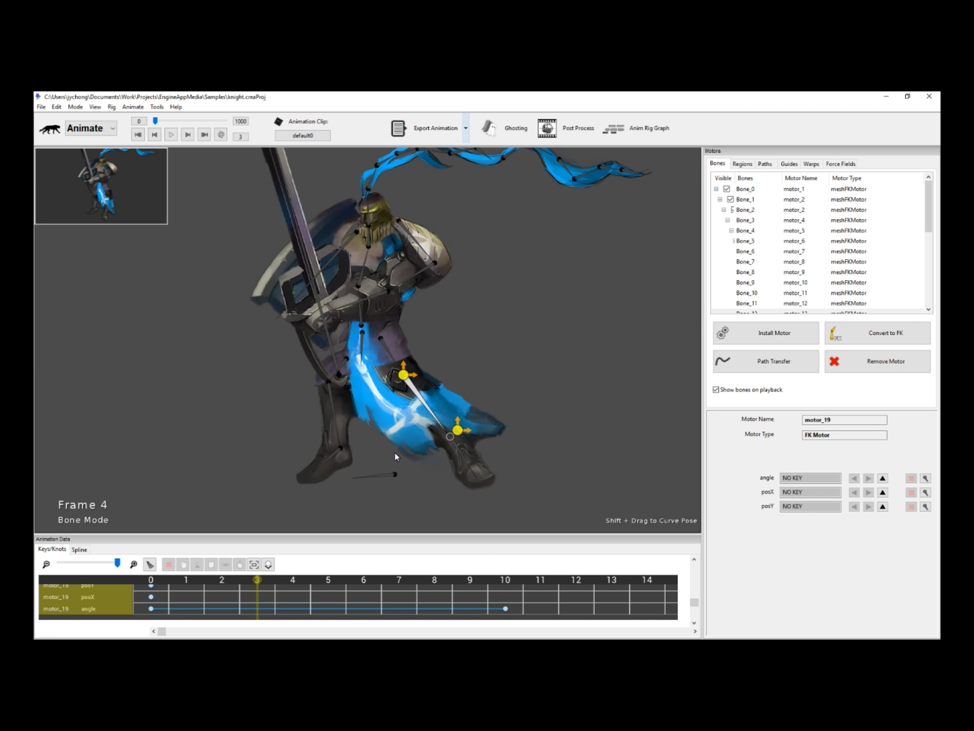
key(Left)
key(Left)
key(Left)
key(Left)
key(Left)
key(Left)
key(Left)
key(Left)
key(Left)
key(Left)
key(Left)
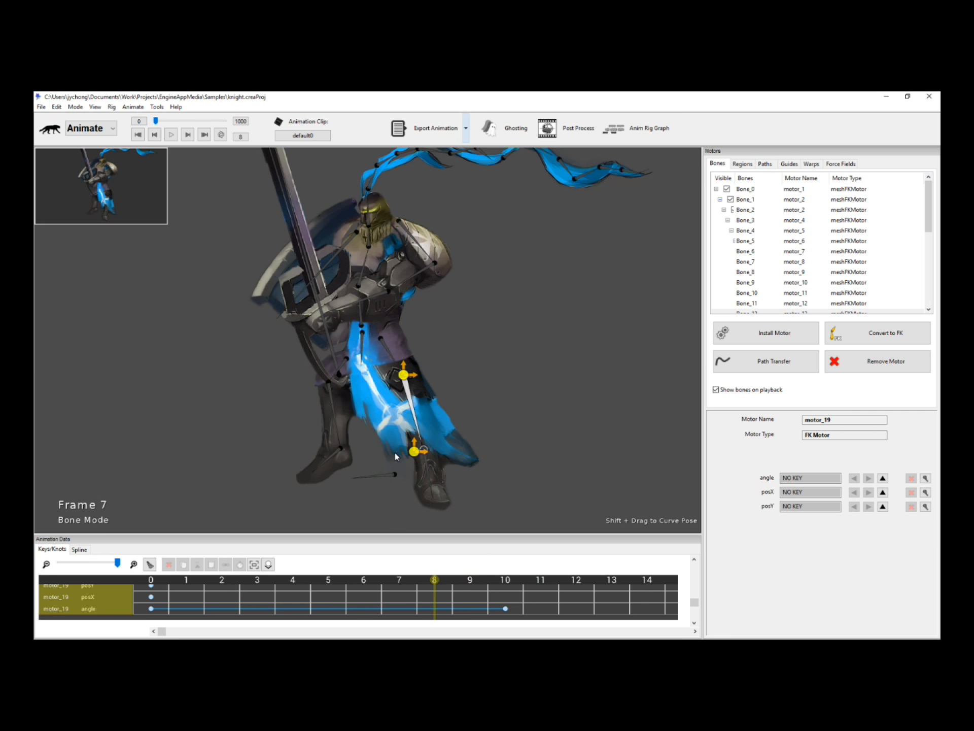
key(Right)
key(Right)
key(Right)
key(Right)
key(Right)
key(Right)
key(Right)
key(Right)
key(Right)
key(Right)
key(Left)
key(Left)
key(Left)
key(Left)
key(Left)
key(Left)
key(Left)
key(Left)
key(Left)
key(Left)
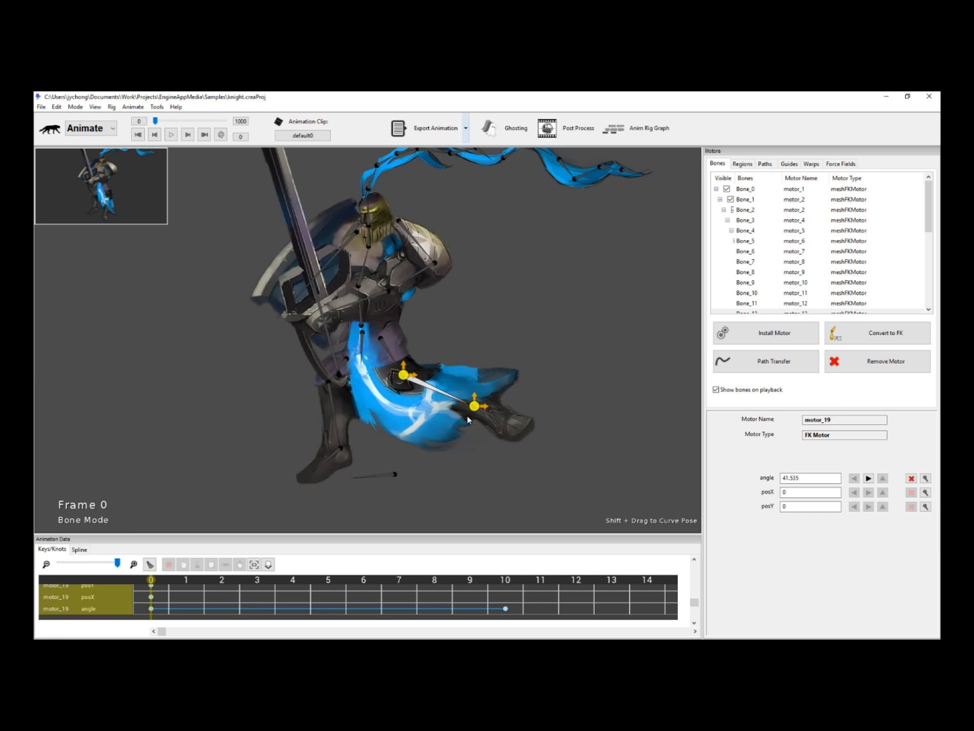
At frame 0, shift the lower-leg bone to about posX -0.57, posY -0.01 and rotate it to an angle of about -14
scroll(468, 420, up, 5)
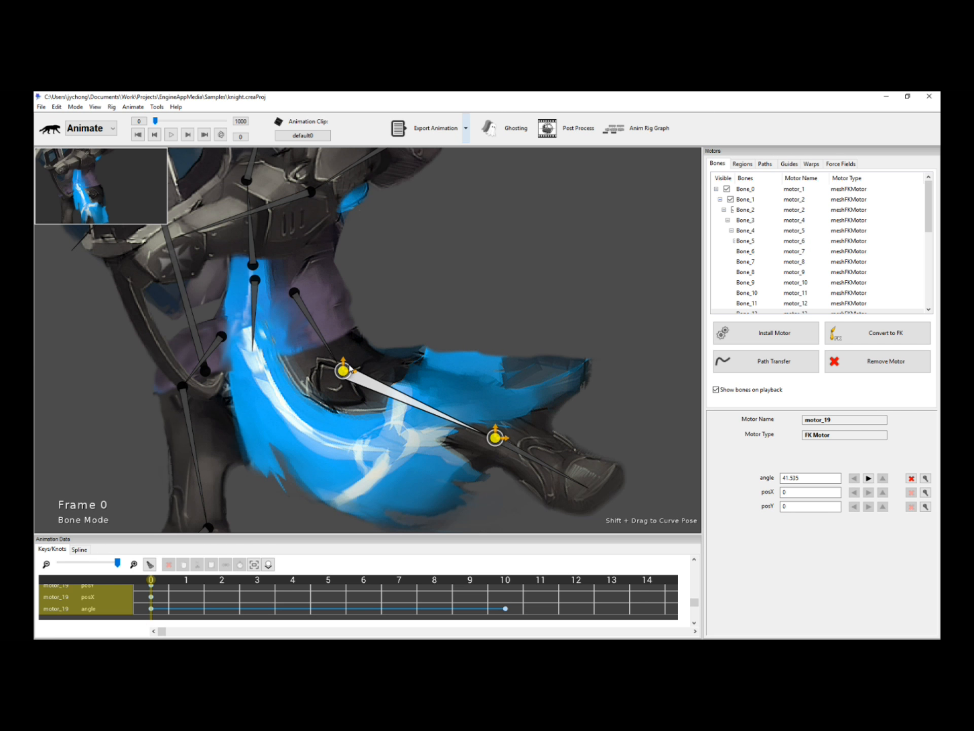
mouse_move(344, 376)
mouse_down()
mouse_move(398, 377)
mouse_move(346, 350)
mouse_move(384, 414)
mouse_move(343, 350)
mouse_move(388, 379)
mouse_move(328, 366)
mouse_move(343, 357)
mouse_up()
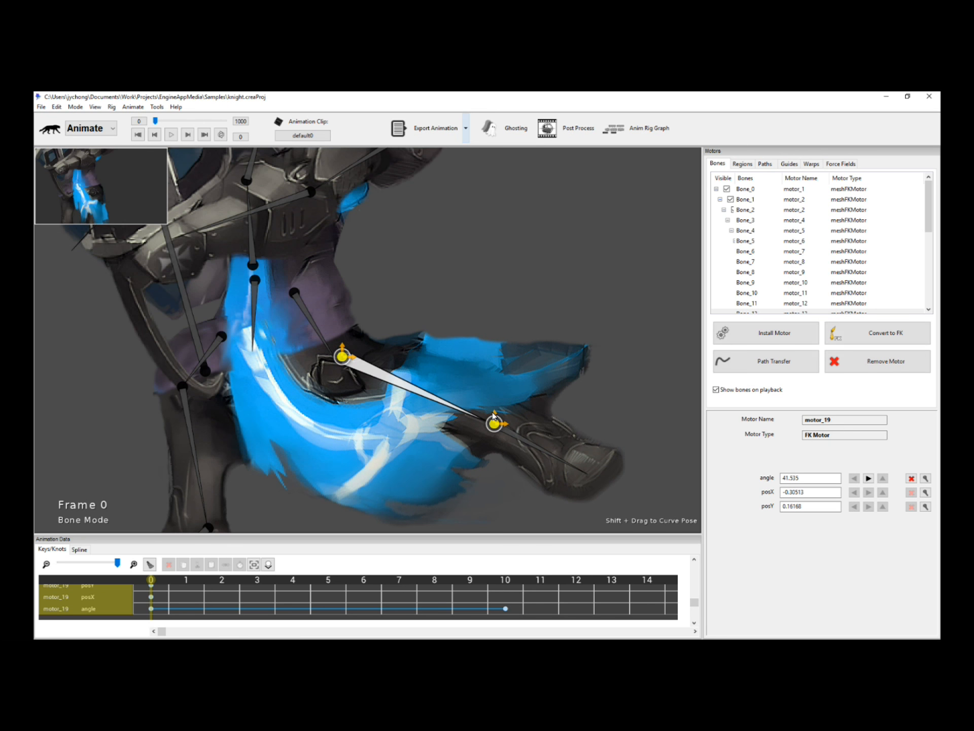
drag(494, 424, 508, 366)
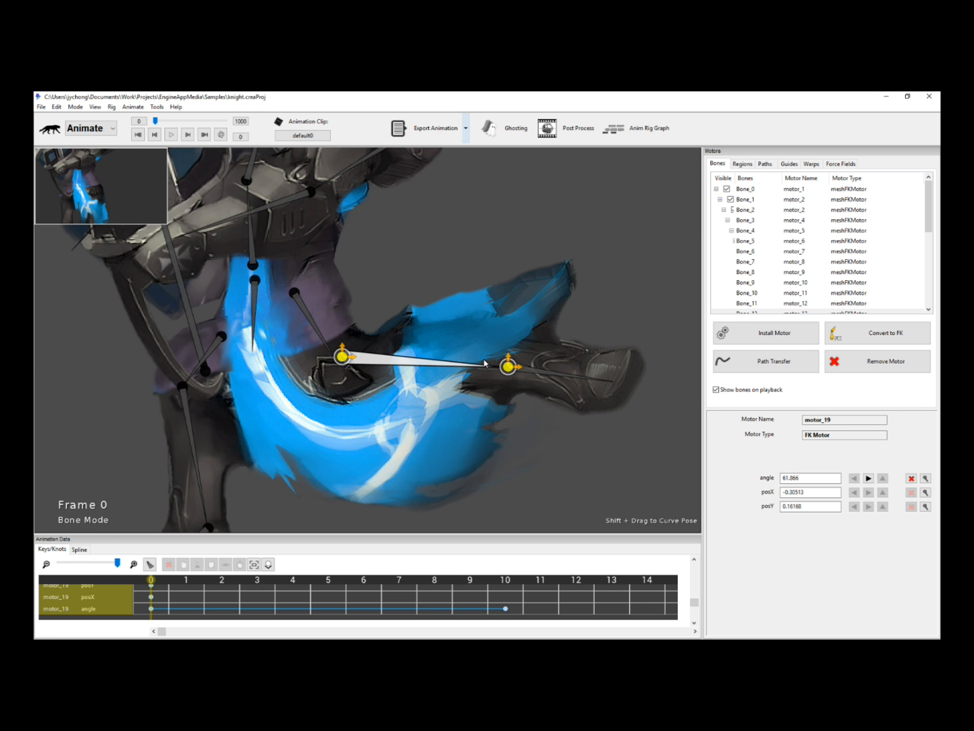
mouse_move(341, 358)
mouse_down()
mouse_move(439, 375)
mouse_move(370, 289)
mouse_move(337, 387)
mouse_move(330, 350)
mouse_up()
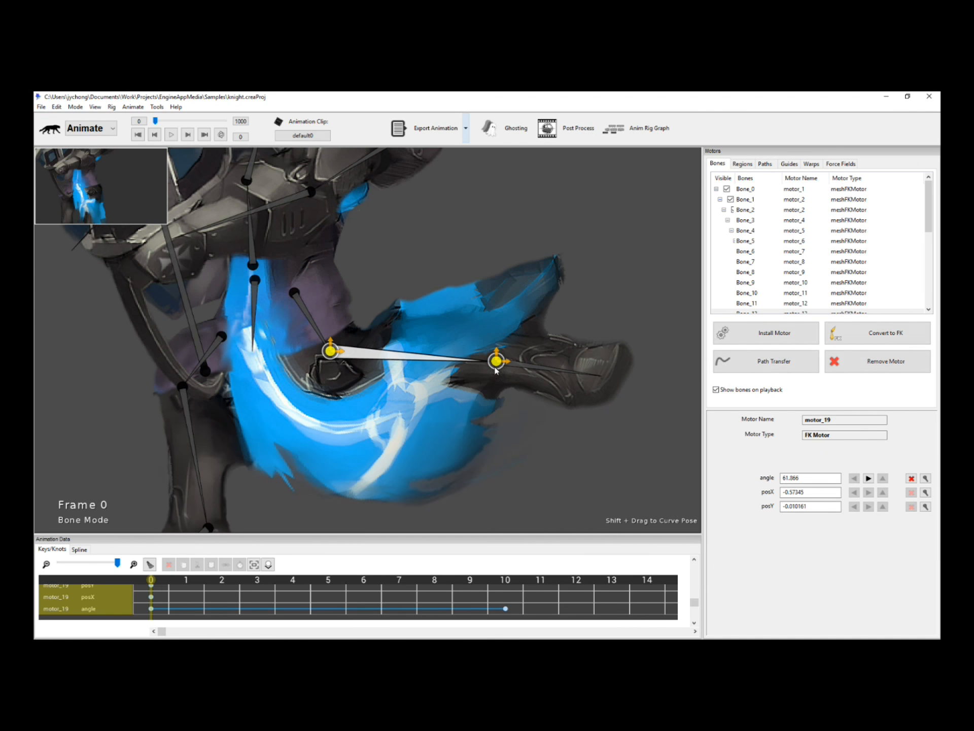
drag(496, 370, 360, 513)
scroll(420, 471, down, 3)
drag(437, 467, 438, 434)
scroll(439, 434, up, 2)
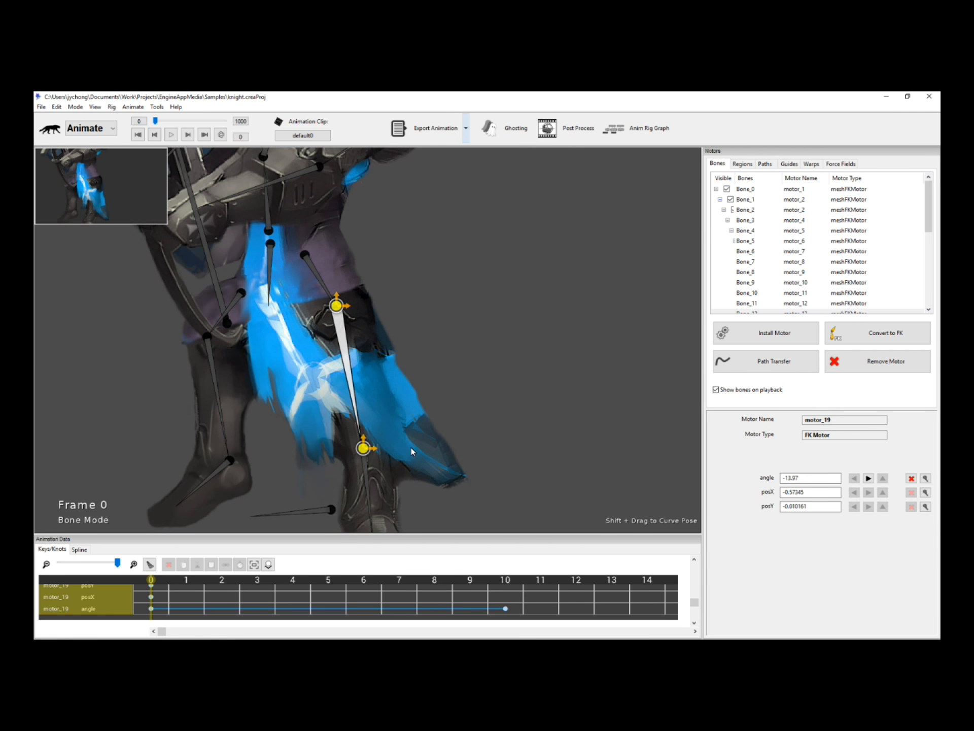
At frame 10, move the lower-leg bone to about posX 0.60, posY 1.49 and rotate it to an angle of about 6.7
click(507, 579)
drag(336, 305, 405, 313)
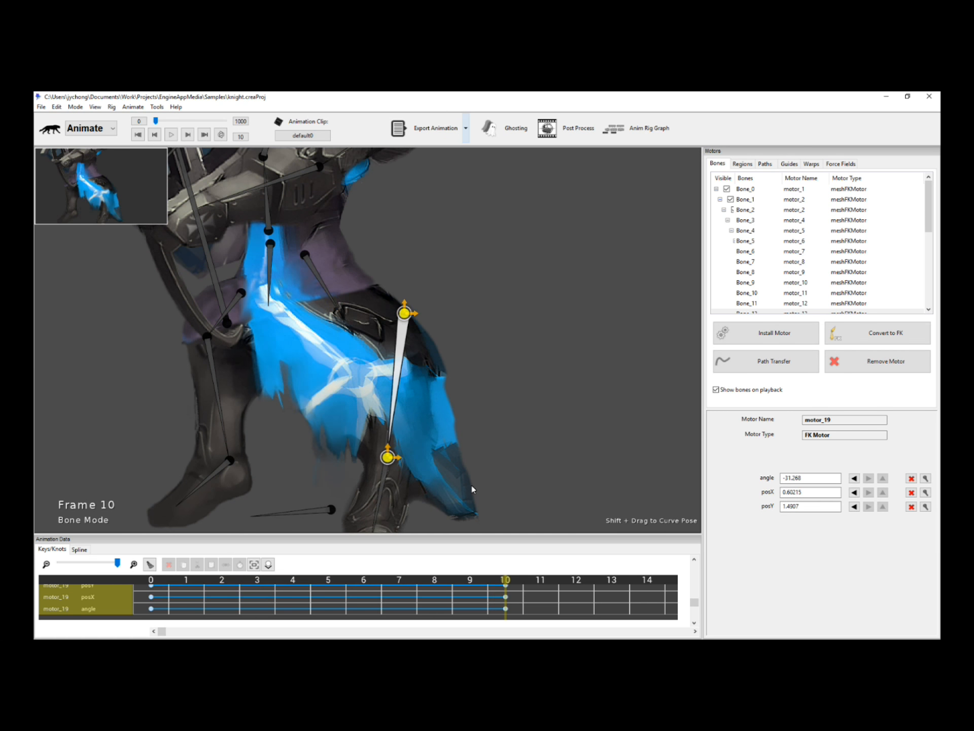
mouse_move(506, 581)
mouse_down()
mouse_move(150, 586)
mouse_move(506, 579)
mouse_up()
drag(390, 456, 480, 437)
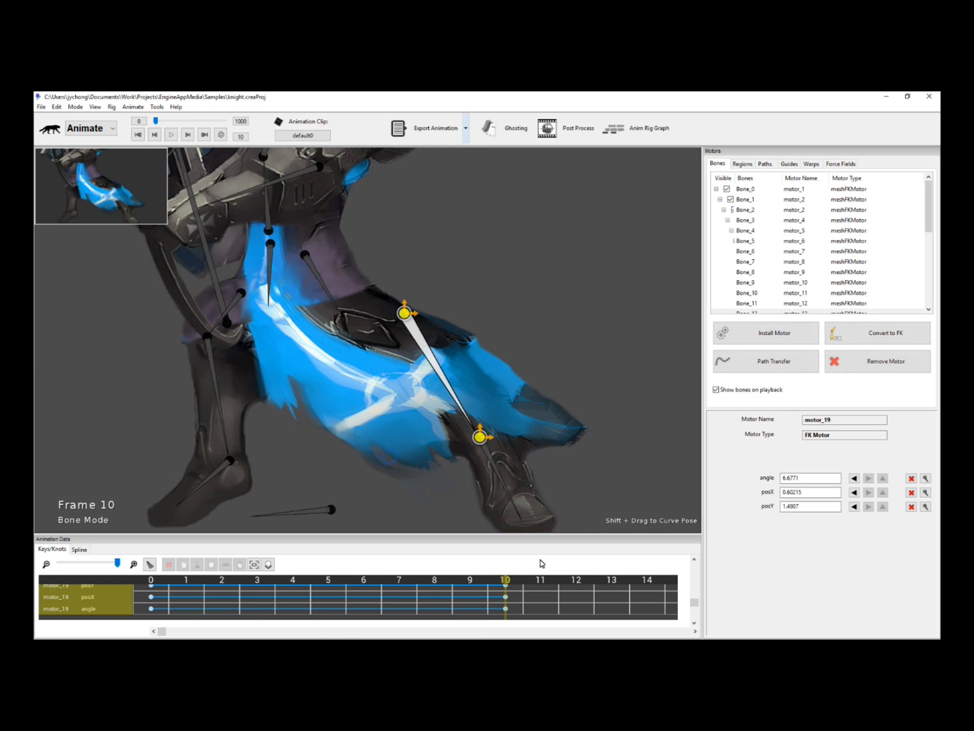
Swing the lower leg inward at frame 10, scrub the timeline back to frame 0 to preview the motion, and deselect the bone
drag(513, 585, 398, 586)
click(525, 596)
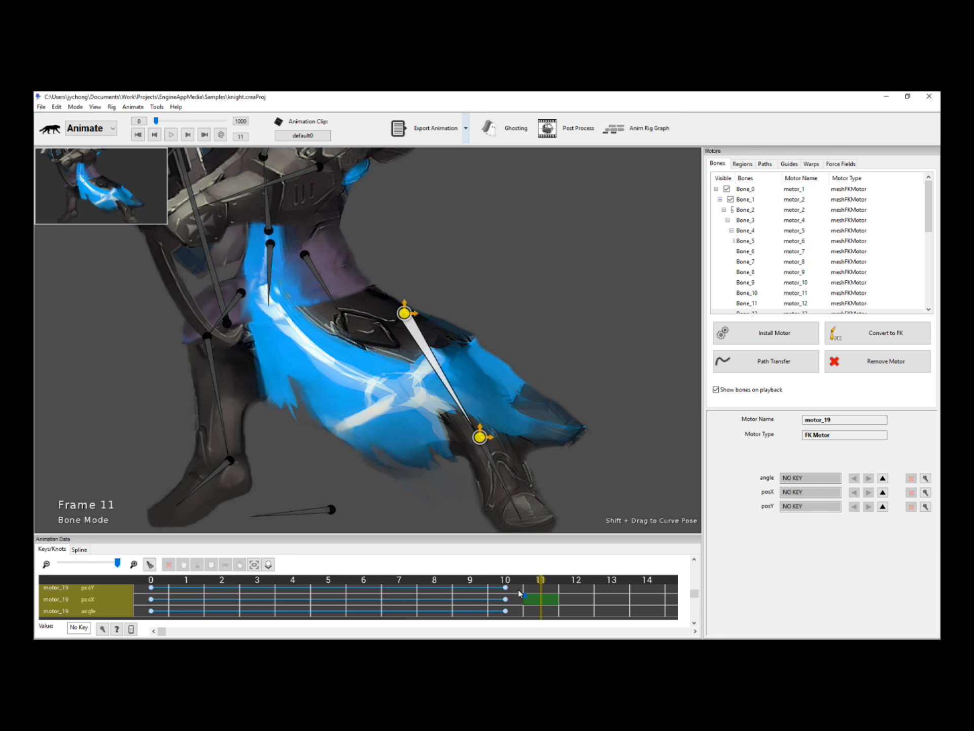
click(470, 577)
click(504, 577)
drag(461, 580, 505, 569)
drag(478, 439, 333, 439)
drag(428, 582, 151, 578)
click(518, 406)
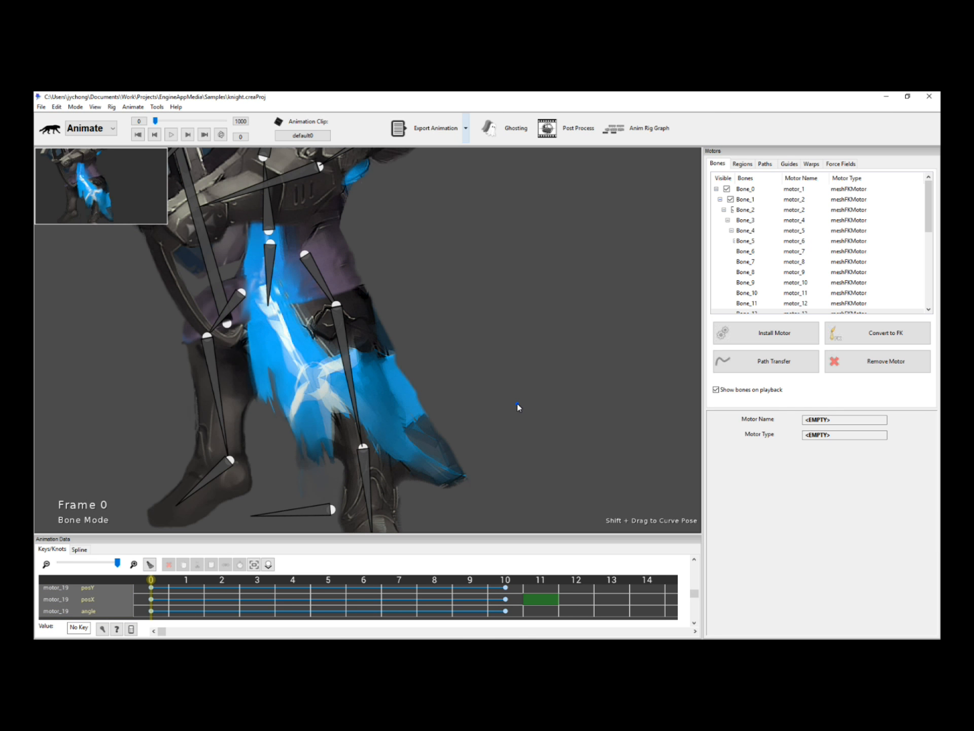
Select the lower-leg bone and clear the animation from all motors
click(347, 377)
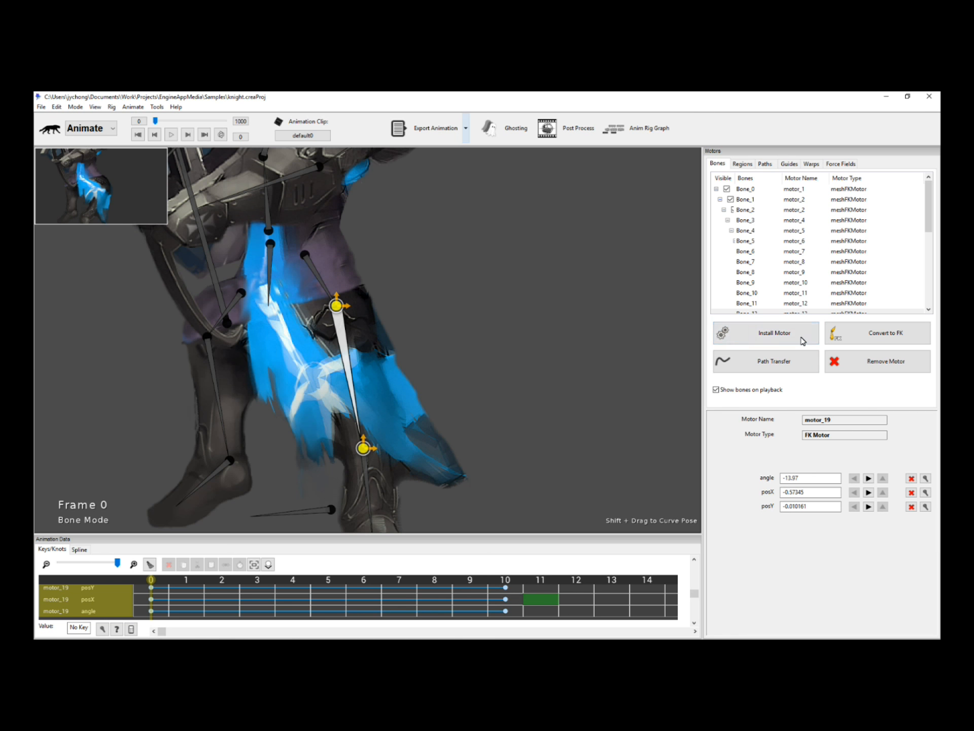
click(875, 365)
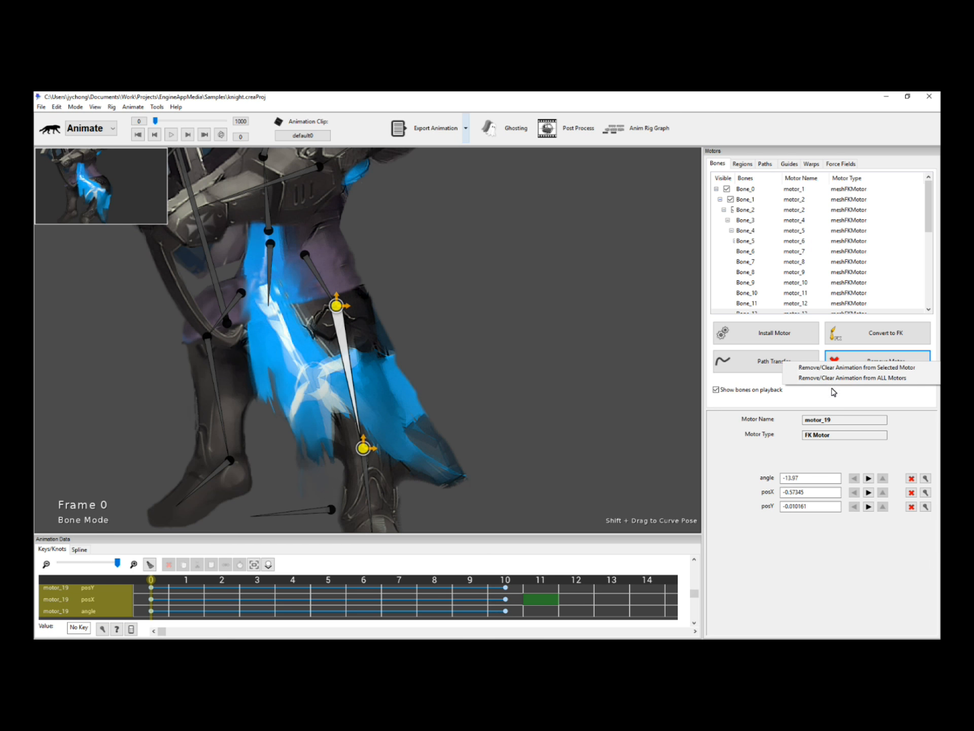
click(889, 378)
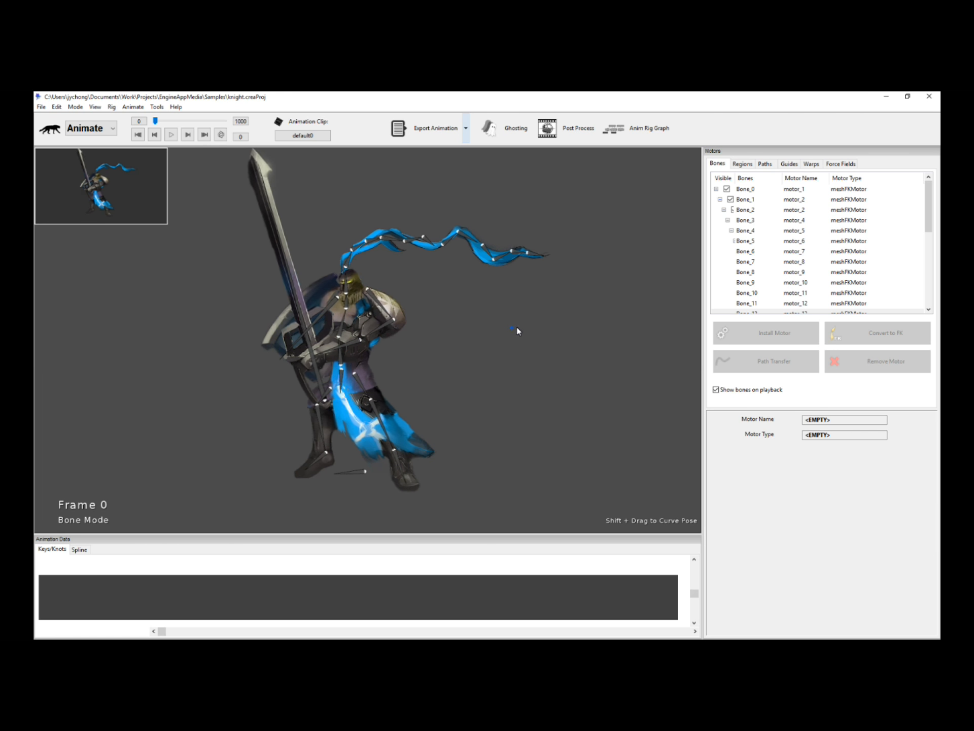
Select the thigh bone and add the lower-leg and foot bones of the same leg to the selection
click(401, 462)
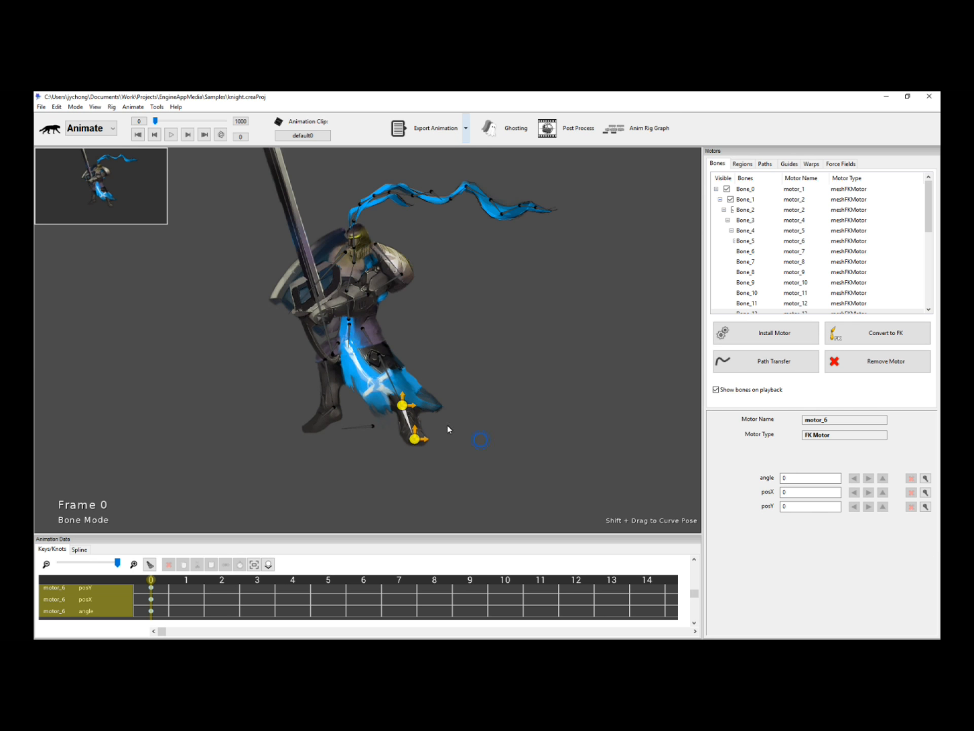
click(485, 383)
click(371, 337)
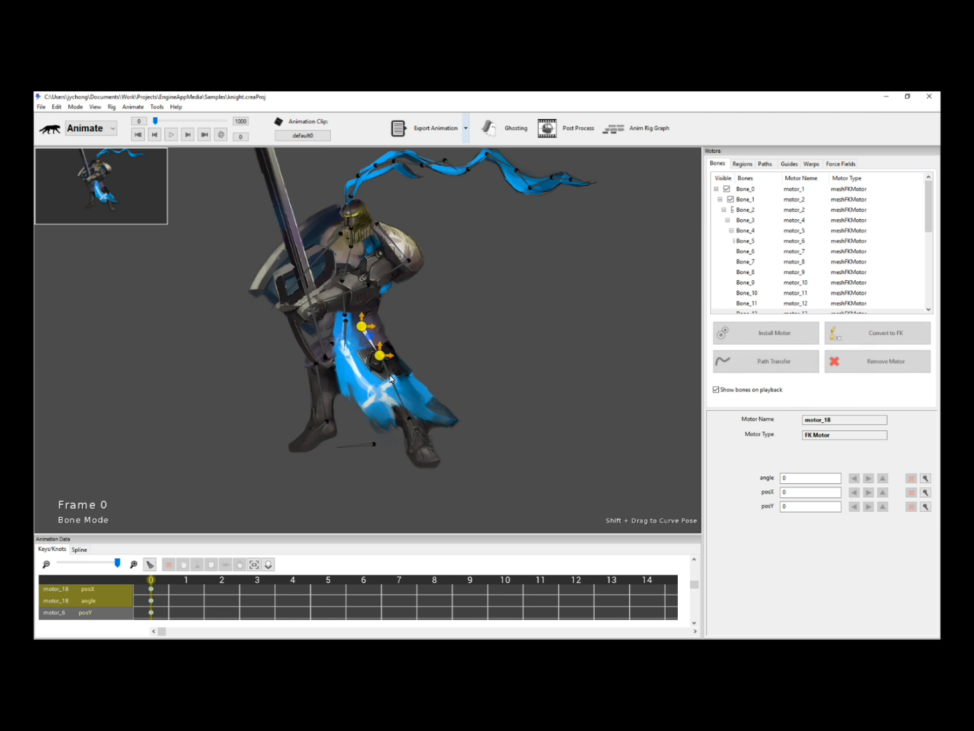
ctrl+click(393, 385)
drag(409, 432, 424, 472)
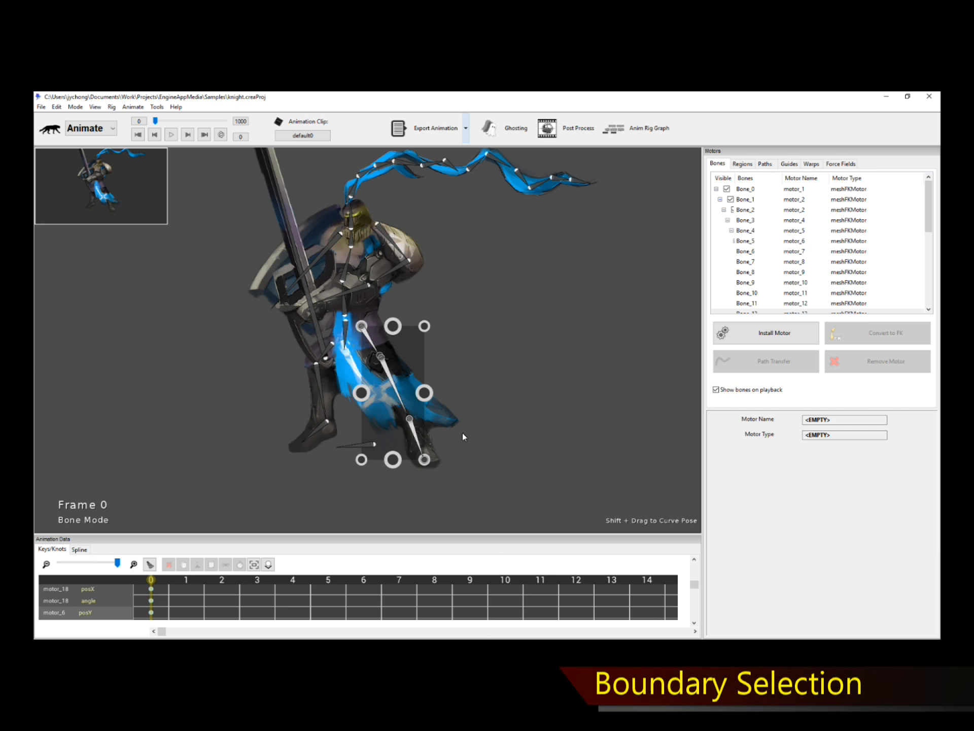
Select the same three leg bones with a boundary selection around the leg, and clear the selection
click(463, 426)
drag(500, 487, 356, 313)
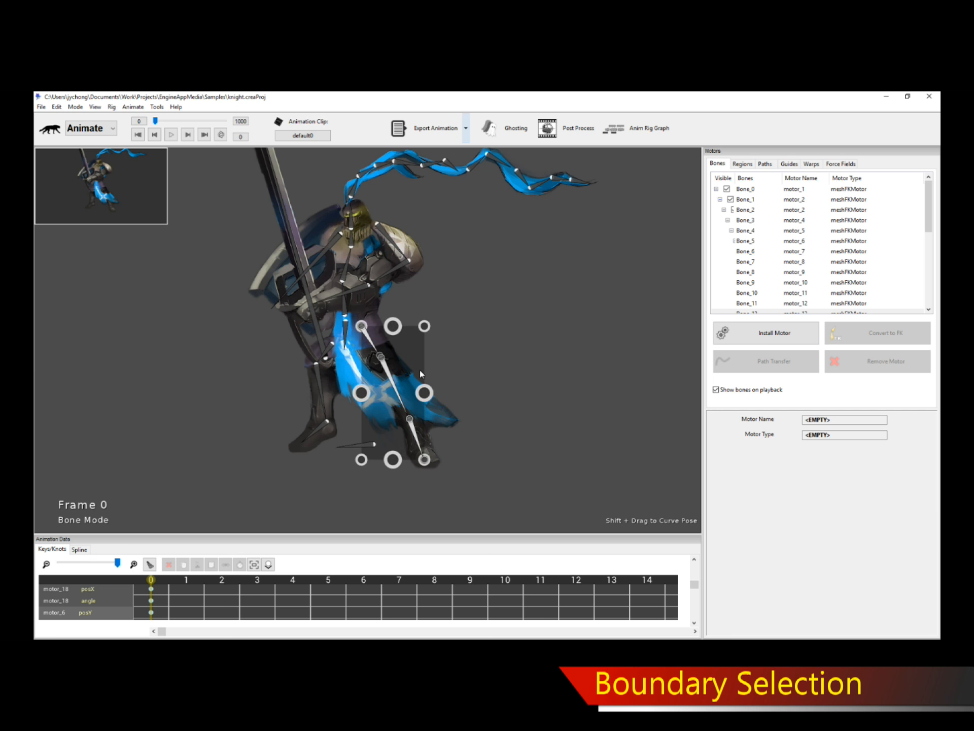
click(476, 348)
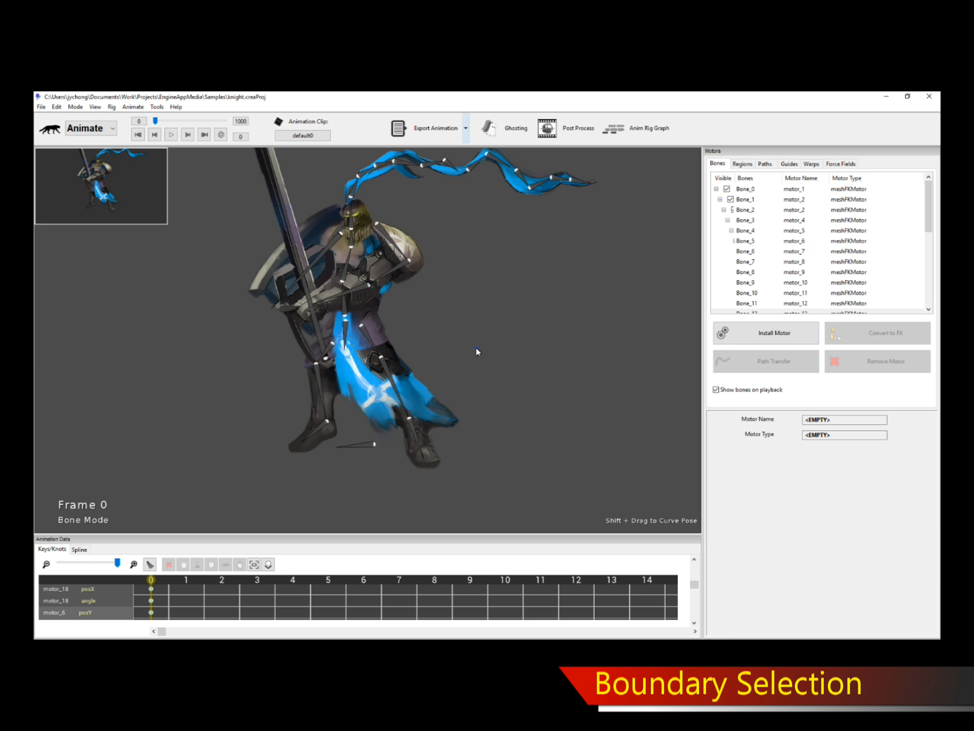
Select the thigh bone, extend the selection to all its child bones, and deselect them
click(365, 334)
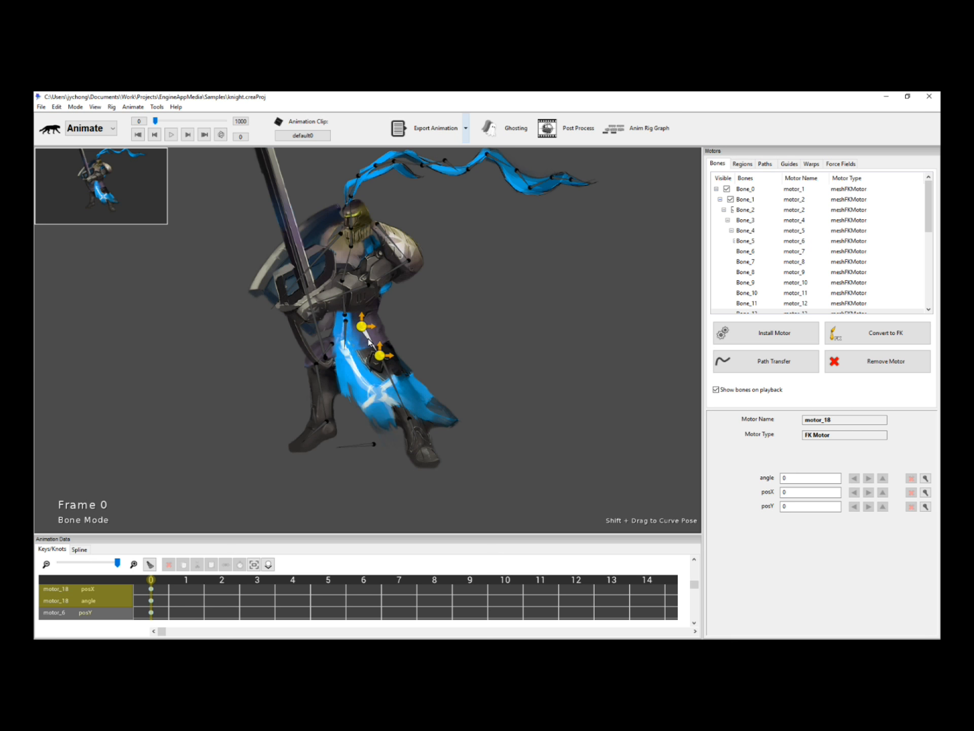
key(ctrl+m)
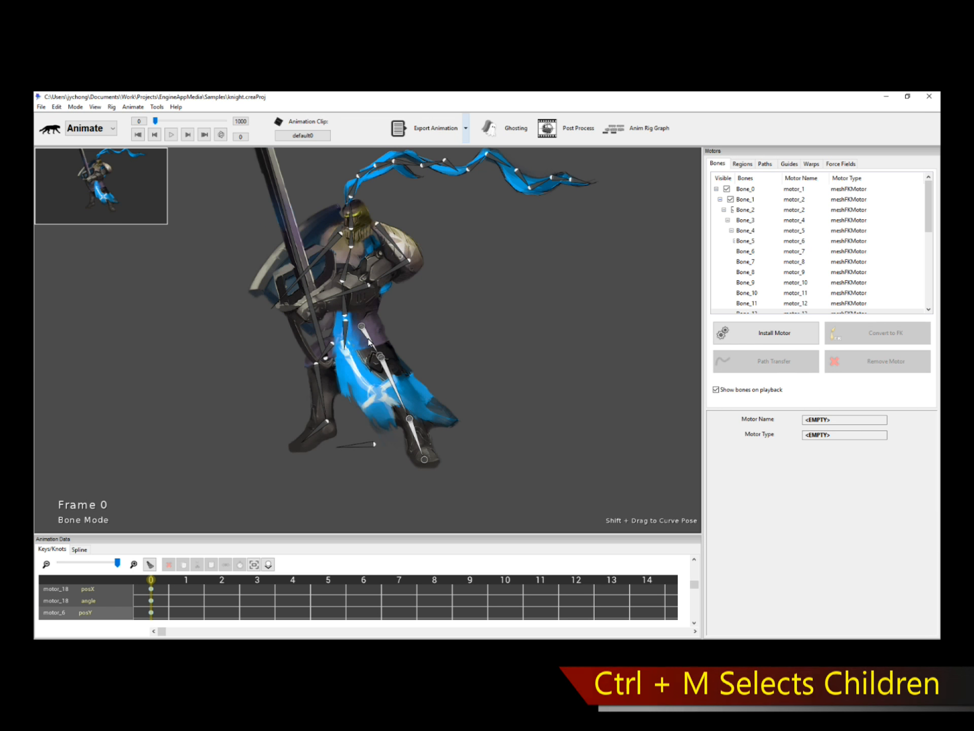
click(442, 316)
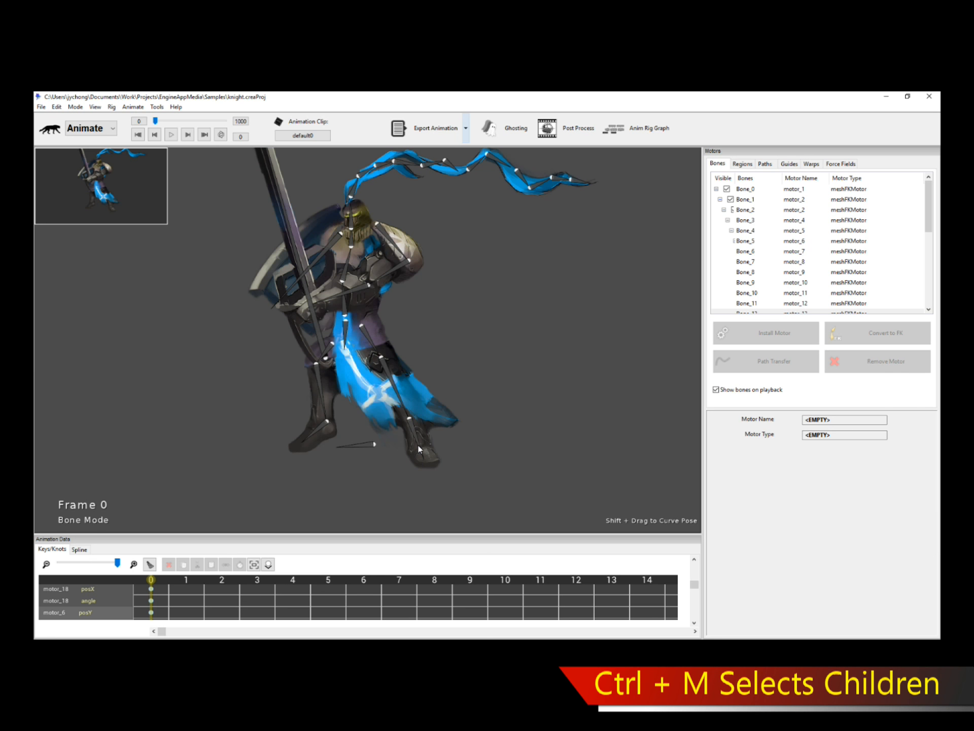
Select the foot bone, extend the selection to the whole leg chain, and deselect it
click(419, 447)
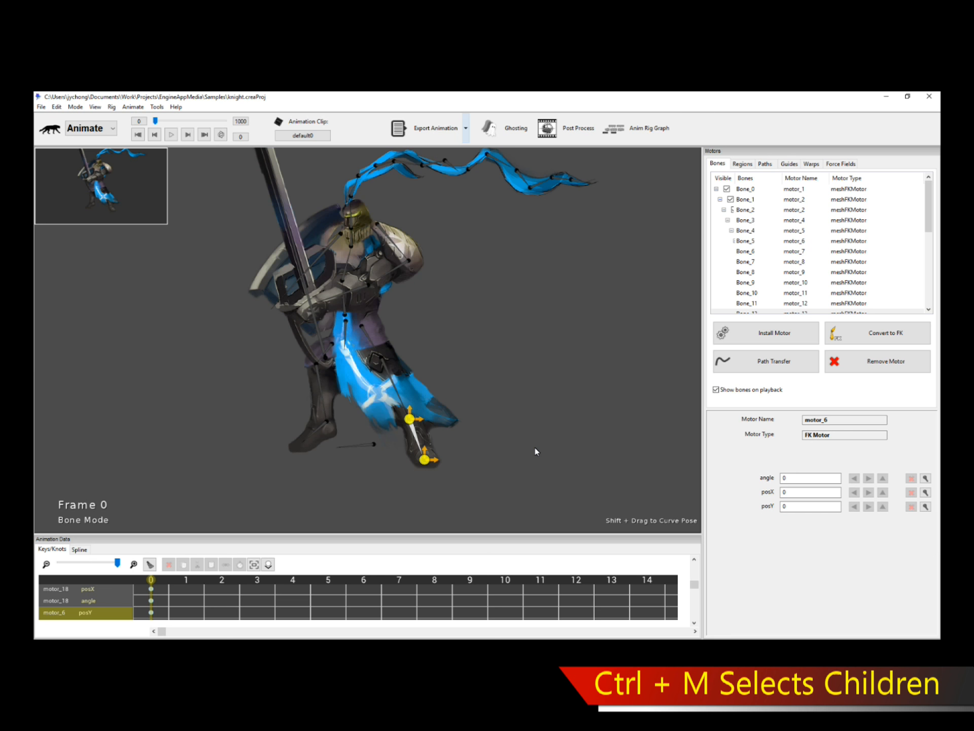
key(ctrl+m)
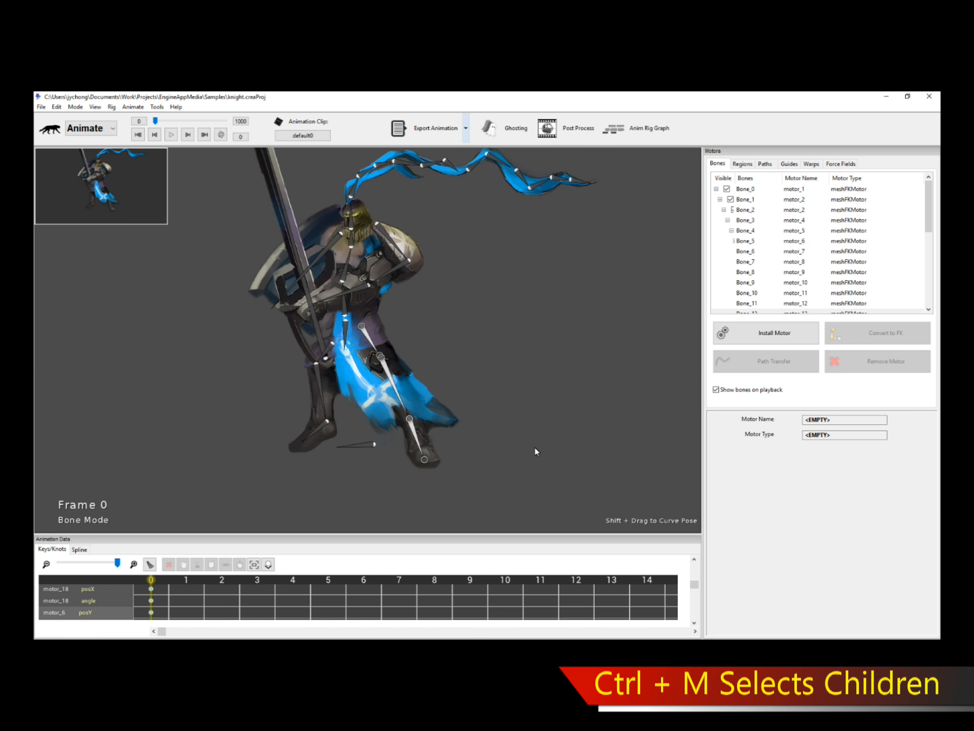
click(535, 448)
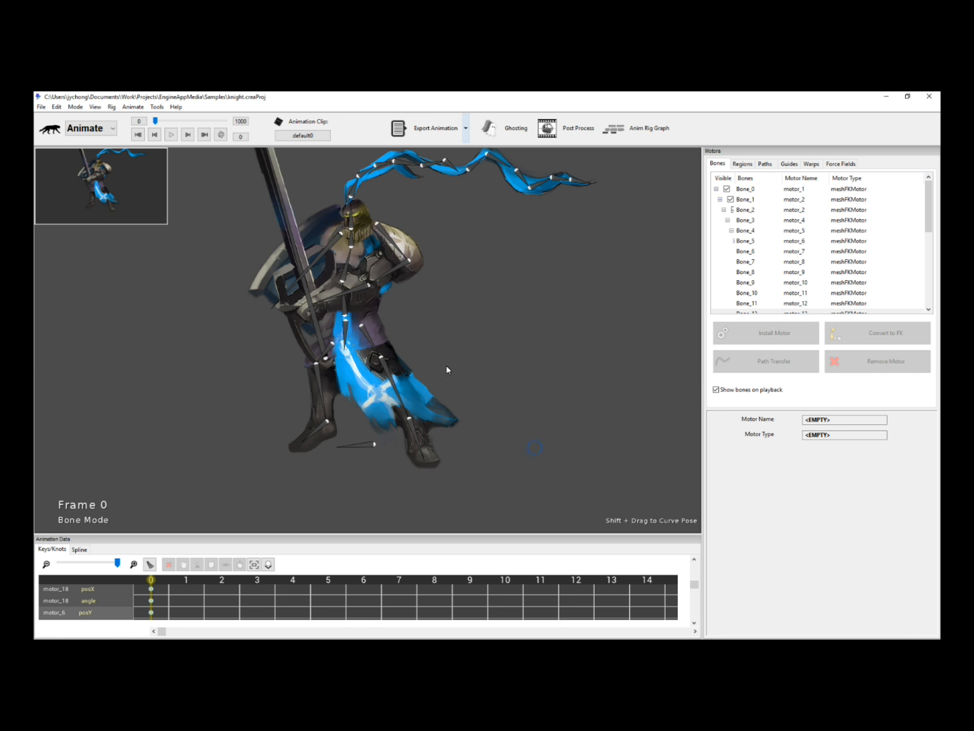
Select the thigh bone with all its children and draw pose curves that raise the leg outward with the foot turned up
click(368, 341)
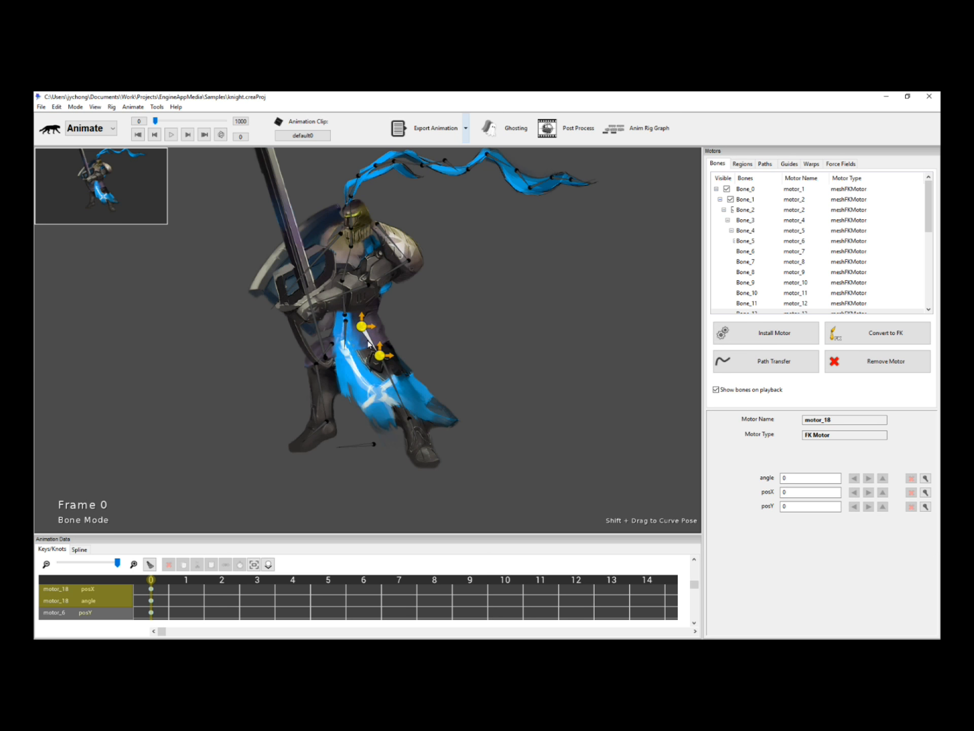
key(ctrl+m)
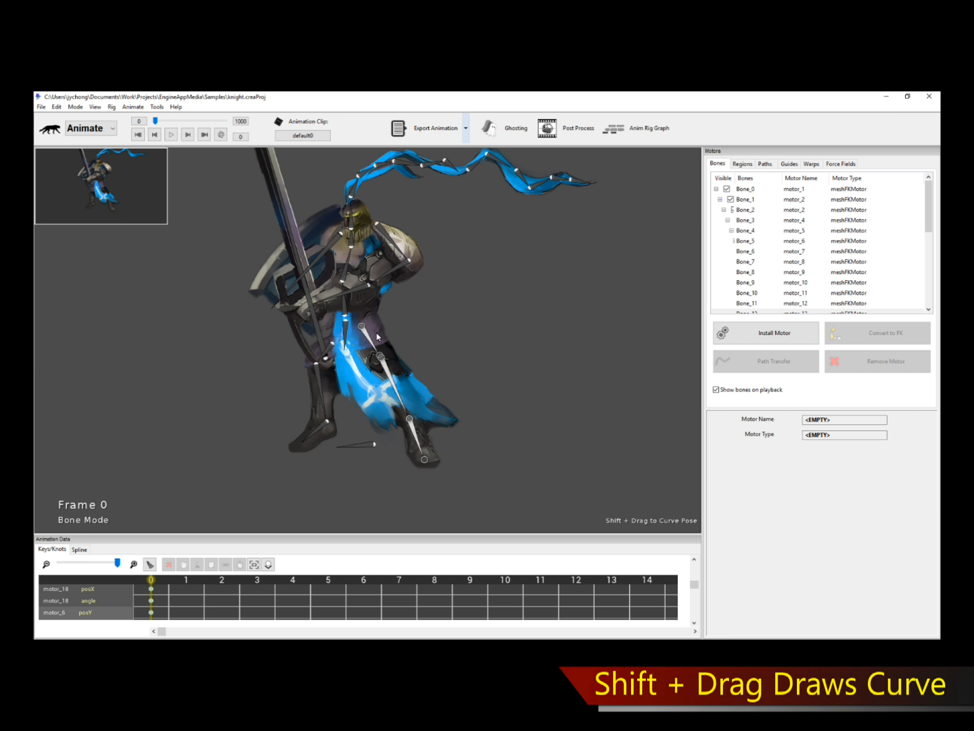
mouse_move(461, 394)
mouse_down()
mouse_move(459, 484)
mouse_move(435, 499)
mouse_move(379, 333)
mouse_move(429, 395)
mouse_move(388, 454)
mouse_up()
mouse_move(370, 336)
mouse_down()
mouse_move(390, 462)
mouse_move(330, 455)
mouse_up()
mouse_move(372, 345)
mouse_down()
mouse_move(368, 391)
mouse_move(471, 361)
mouse_up()
mouse_move(370, 346)
mouse_down()
mouse_move(438, 371)
mouse_move(464, 326)
mouse_up()
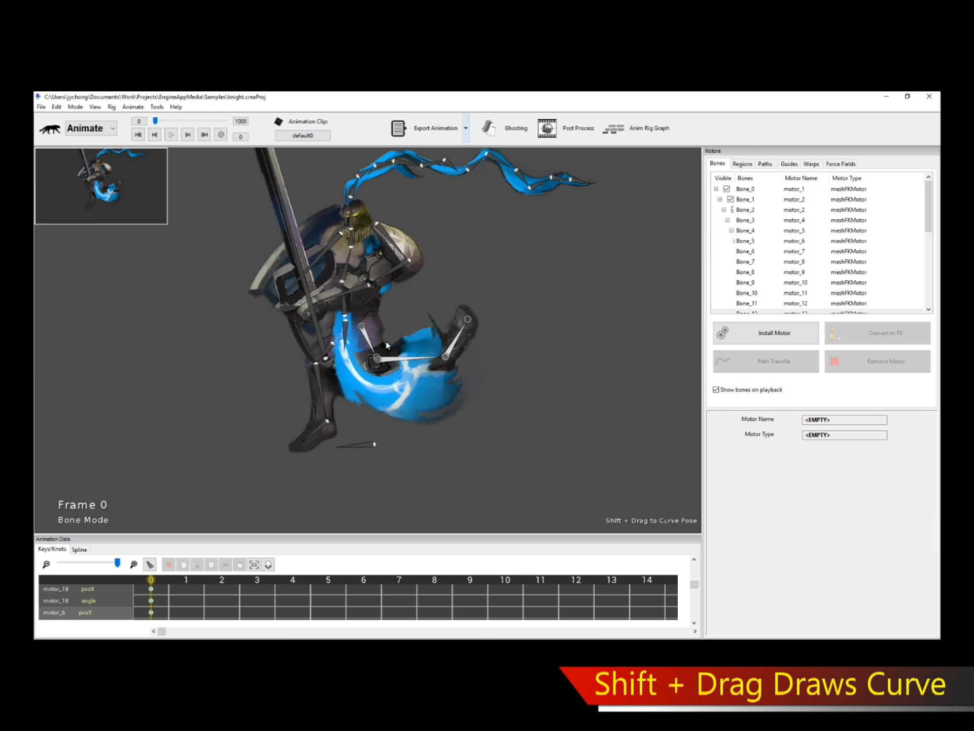
Draw new pose curves from the hip that lift the thigh outward and bend the foot downward
mouse_move(375, 355)
mouse_down()
mouse_move(495, 377)
mouse_move(511, 325)
mouse_up()
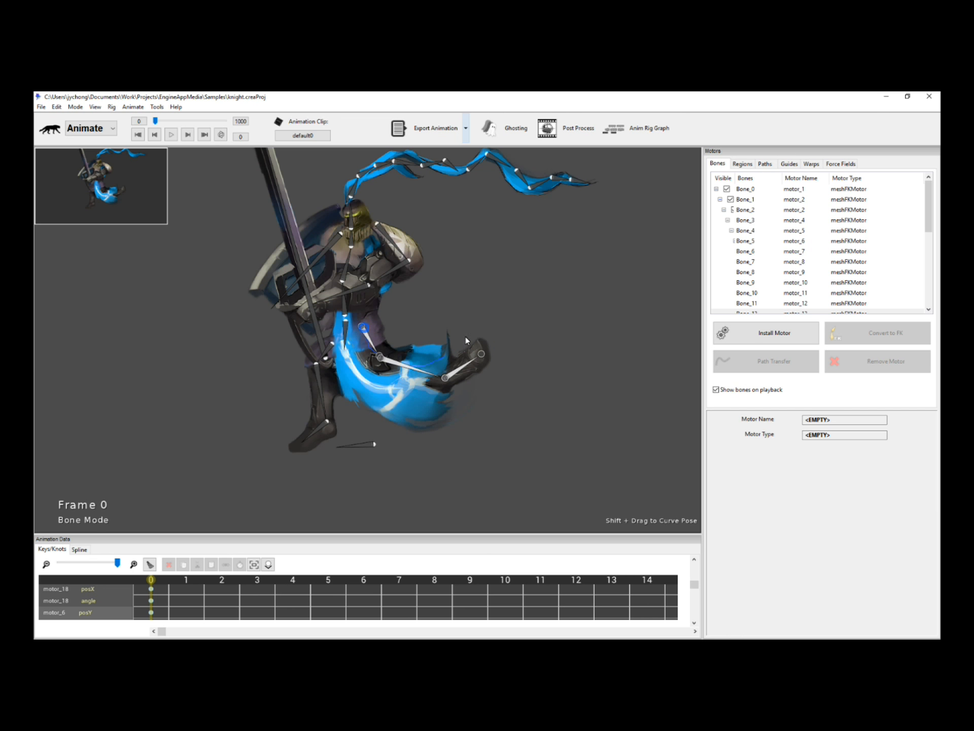
drag(458, 346, 474, 312)
drag(363, 327, 490, 401)
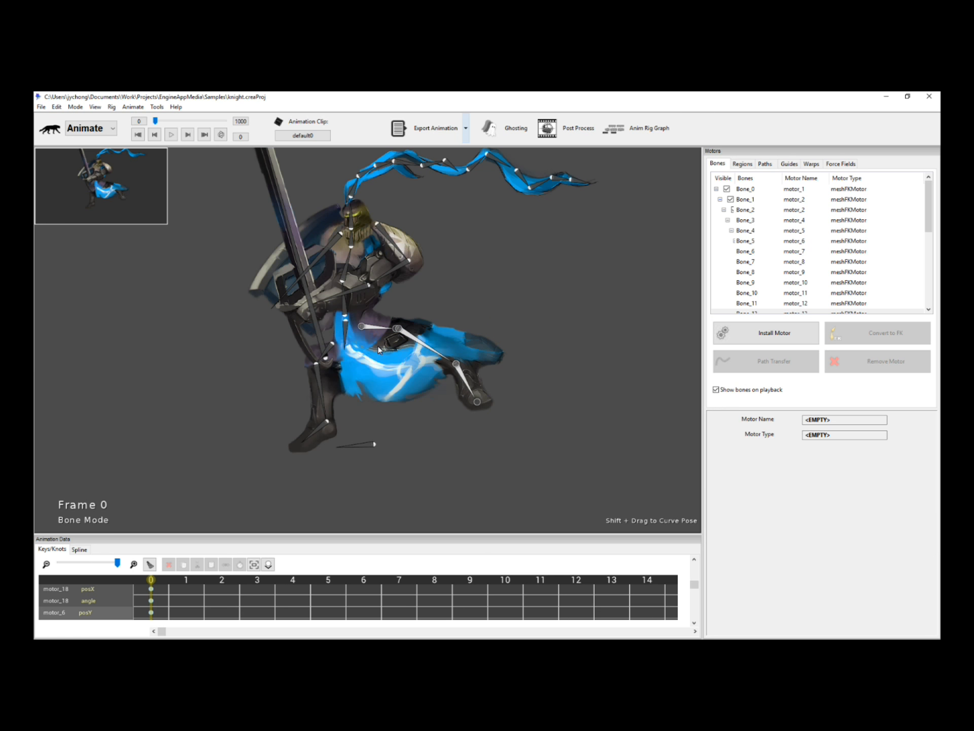
Draw further pose curves for the leg chain at frame 0, ending with the lower leg curled back behind the standing leg
drag(428, 441, 429, 440)
drag(414, 387, 369, 452)
drag(363, 327, 482, 336)
drag(387, 360, 457, 329)
drag(365, 327, 438, 437)
drag(370, 327, 391, 467)
mouse_move(373, 365)
mouse_down()
mouse_move(248, 412)
mouse_move(309, 434)
mouse_up()
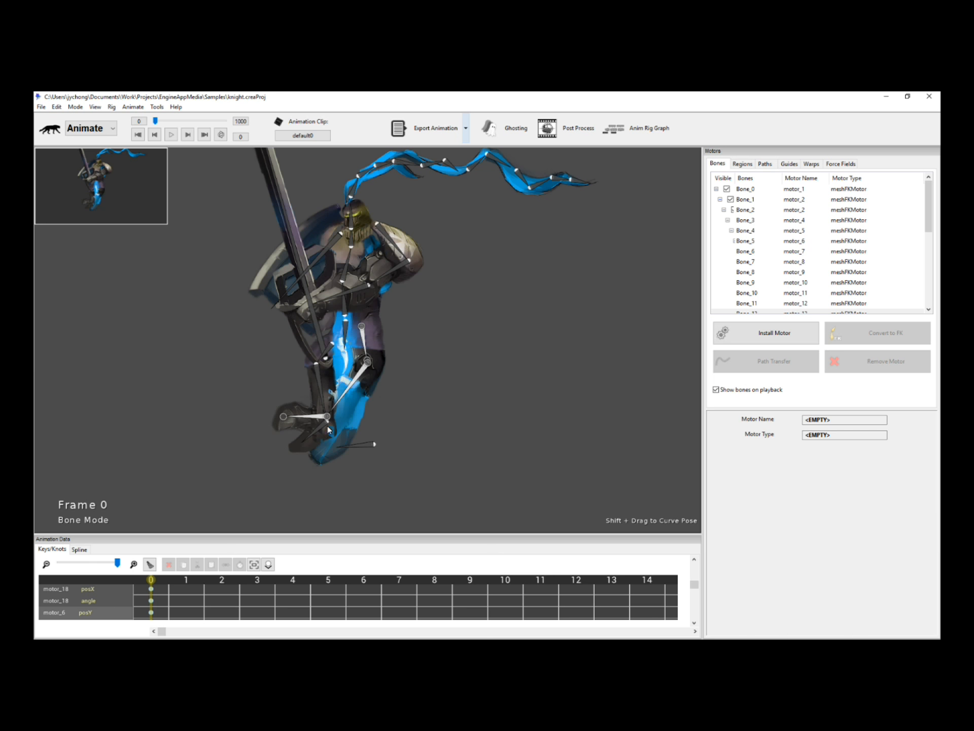
drag(443, 407, 442, 406)
At frame 10, draw a pose curve from the hip that kicks the whole leg outward
click(512, 579)
mouse_move(363, 331)
mouse_down()
mouse_move(397, 316)
mouse_move(495, 389)
mouse_up()
Step backward from frame 10 through the frames to review the kicking leg animation
key(Left)
key(Left)
key(Left)
key(Left)
key(Left)
key(Left)
key(Left)
key(Left)
key(Left)
key(Left)
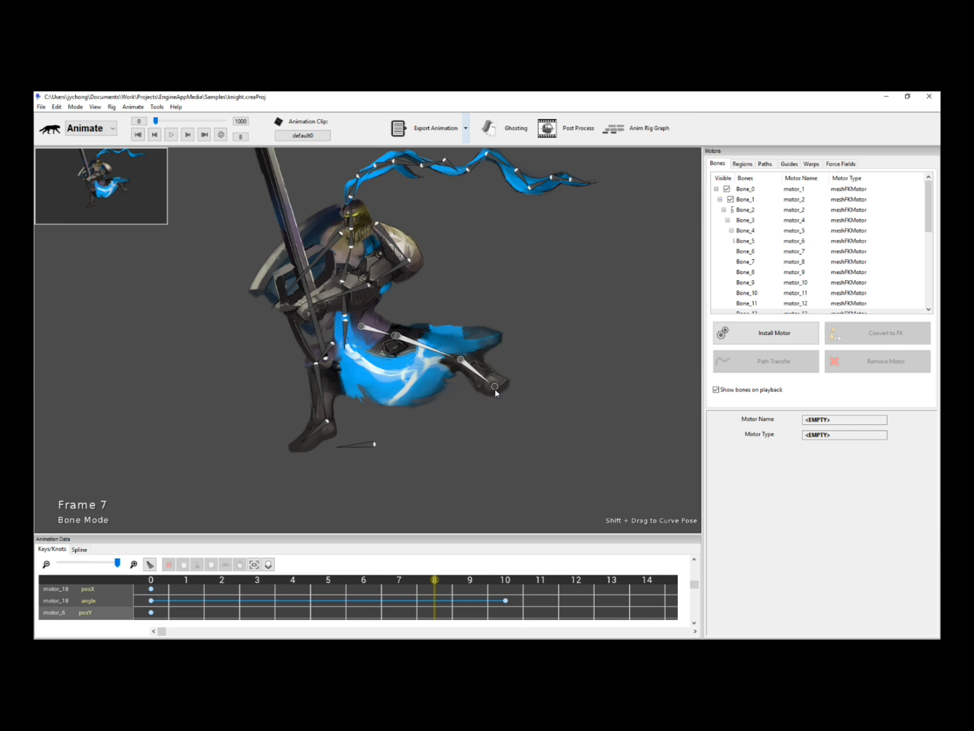
Step forward and backward between frames 0 and 10 to examine the kicking leg animation
key(Right)
key(Right)
key(Right)
key(Right)
key(Right)
key(Right)
key(Right)
key(Right)
key(Right)
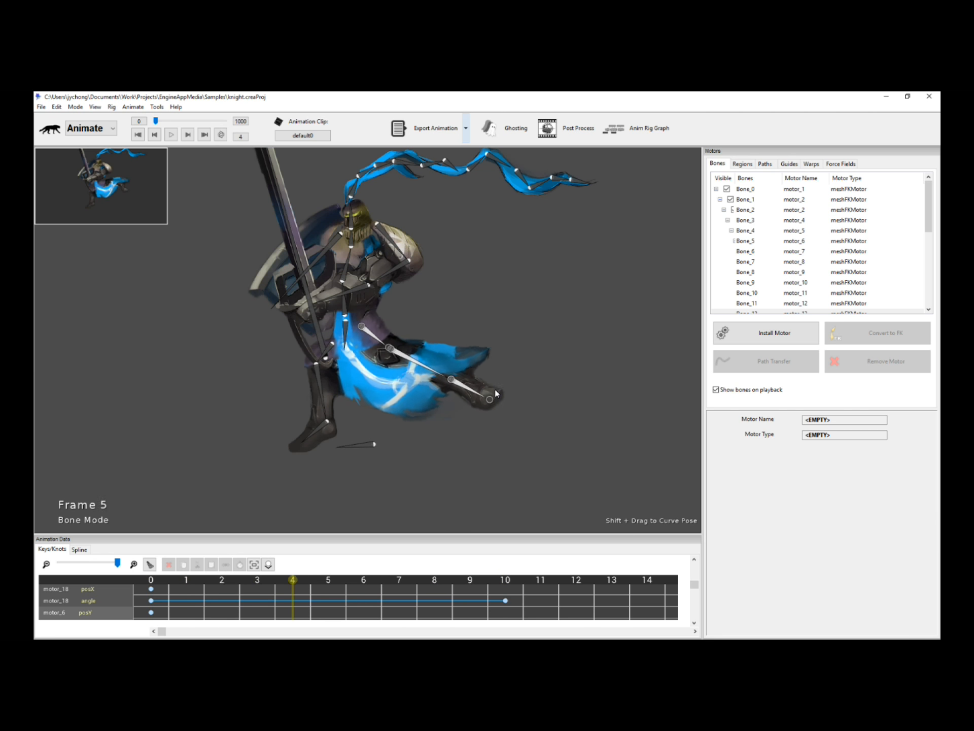
key(Right)
key(Left)
key(Left)
key(Left)
key(Left)
key(Left)
key(Left)
key(Left)
key(Left)
key(Left)
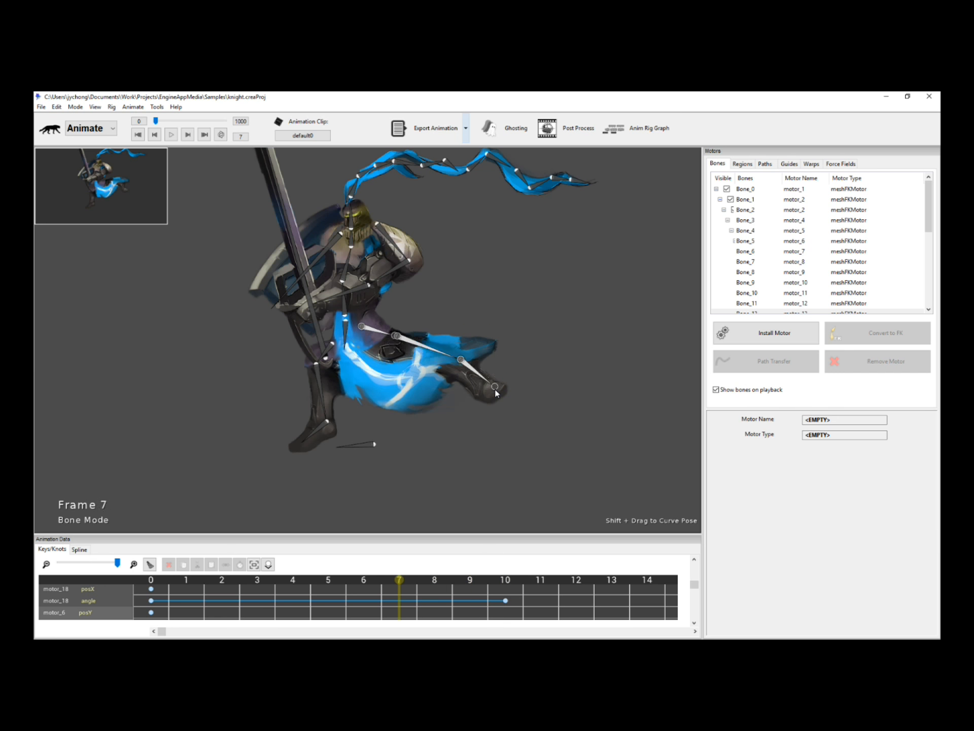
key(Left)
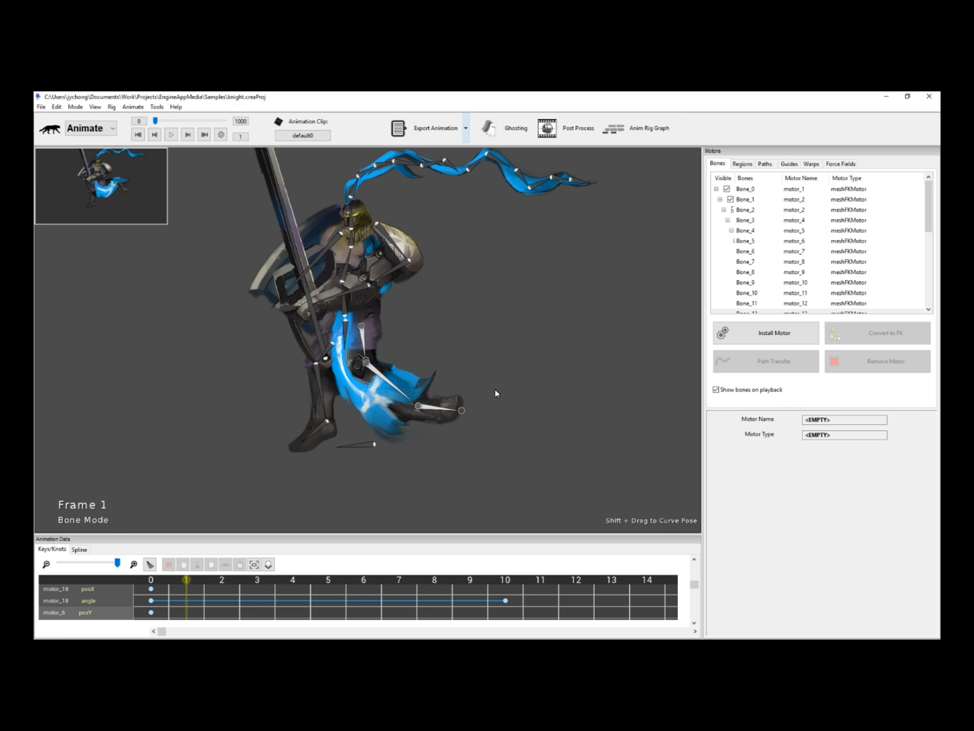
Remove the existing bone motors so the knight returns to its rest pose
click(444, 409)
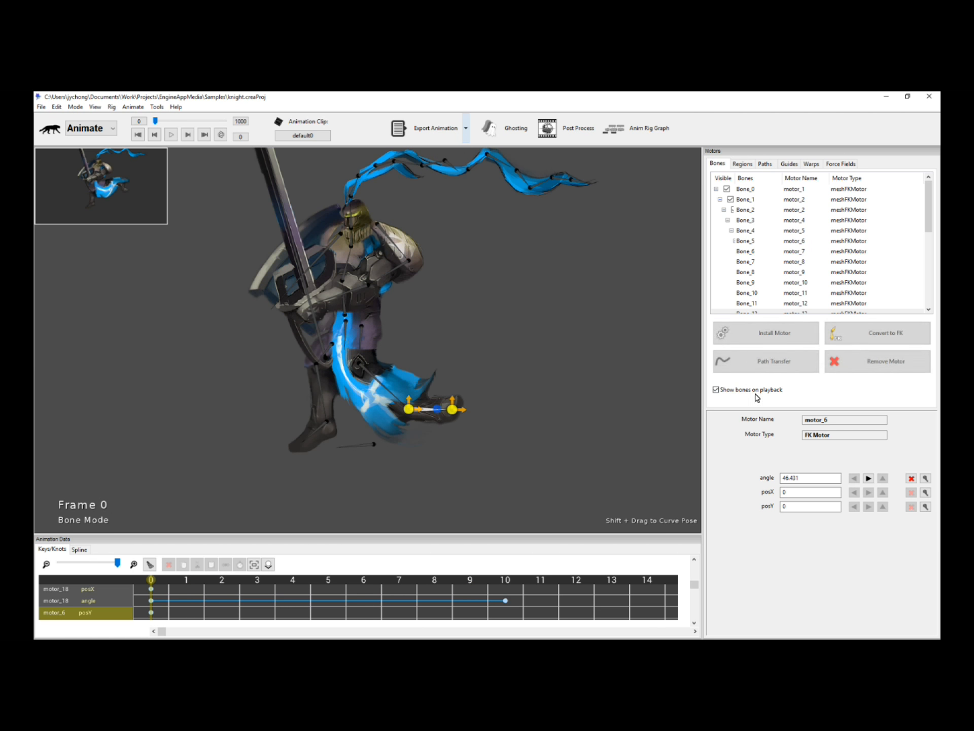
click(881, 361)
click(889, 381)
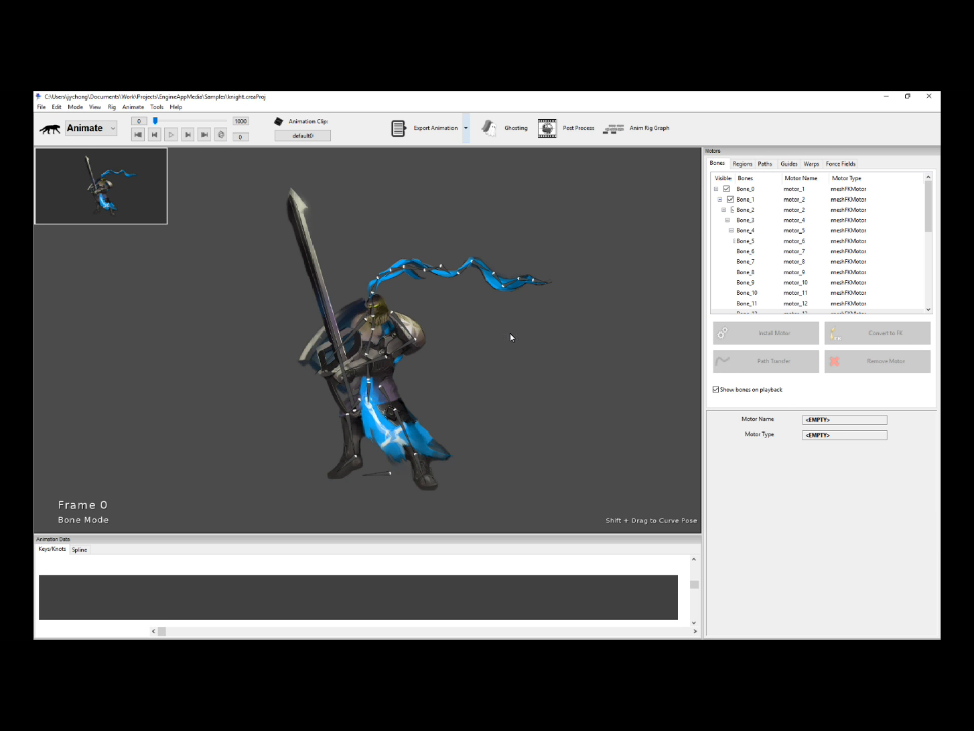
Box-select all of the knight's bones at frame 0 and skew them, moving the box's upper-right corner inward and lower-right corner outward
drag(244, 176, 619, 506)
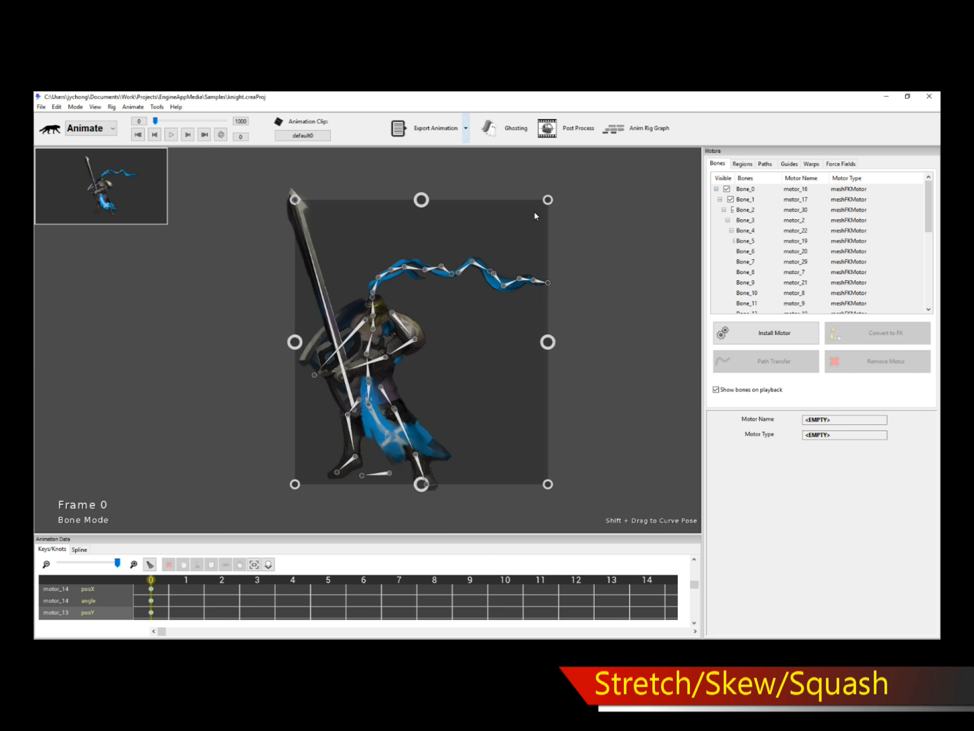
drag(548, 199, 499, 195)
mouse_move(522, 339)
mouse_down()
mouse_move(503, 347)
mouse_move(619, 338)
mouse_move(539, 346)
mouse_up()
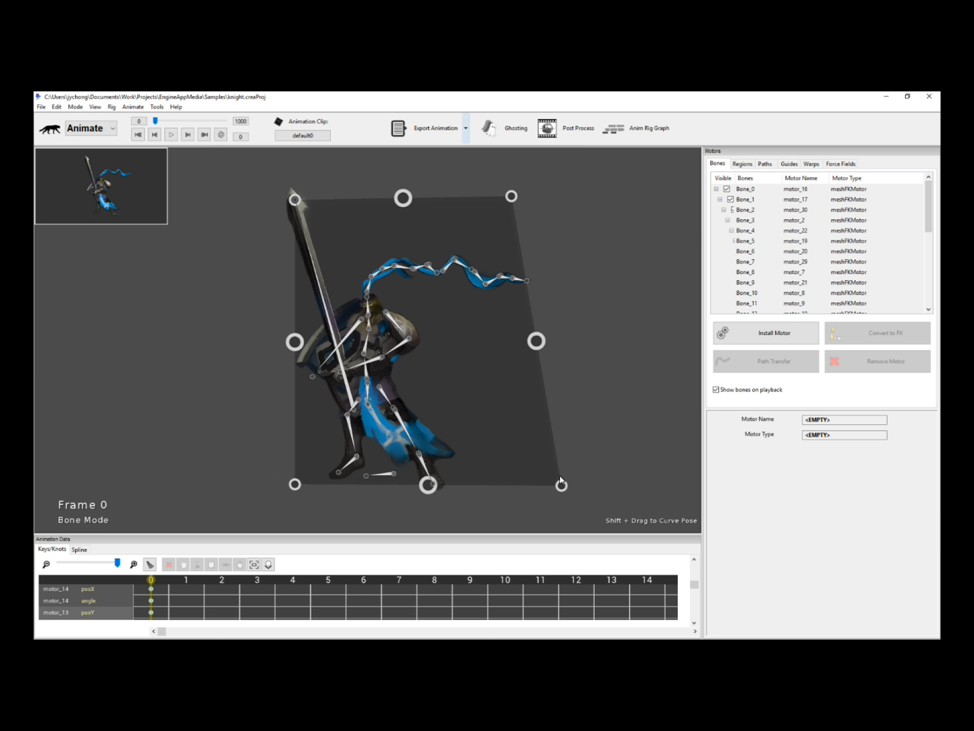
mouse_move(559, 476)
mouse_down()
mouse_move(483, 382)
mouse_move(589, 500)
mouse_move(553, 433)
mouse_move(586, 497)
mouse_move(596, 401)
mouse_move(603, 508)
mouse_move(587, 399)
mouse_move(586, 499)
mouse_move(571, 478)
mouse_up()
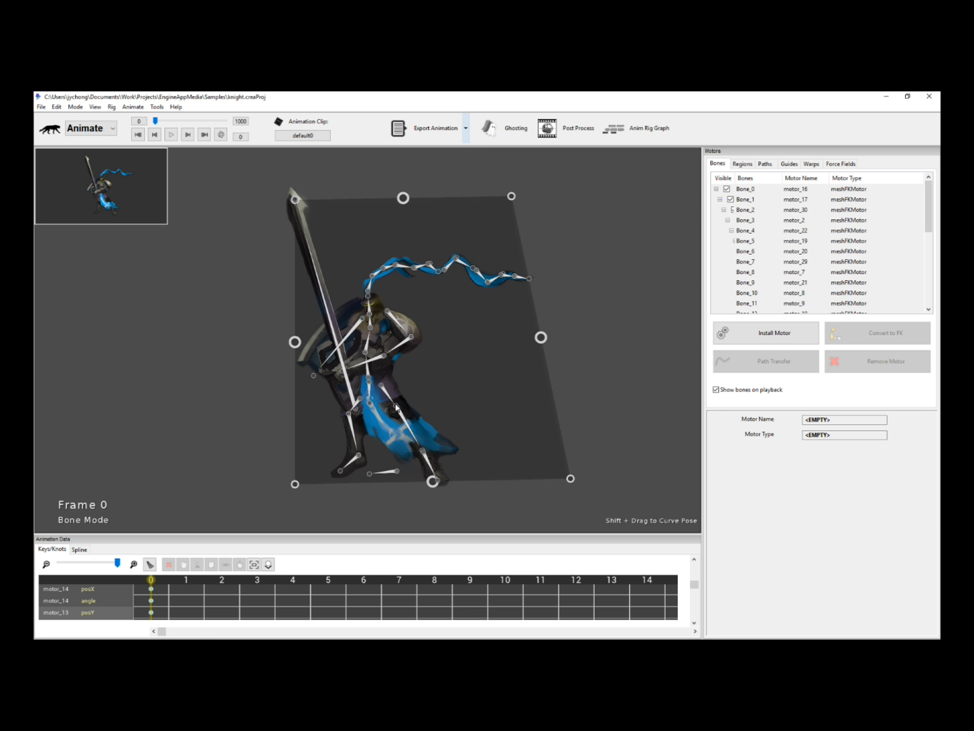
Reshape the bone box further at frame 0, squashing its right side and lower-right corner inward into a narrow figure, and deselect the bones
scroll(449, 388, up, 2)
scroll(520, 370, down, 3)
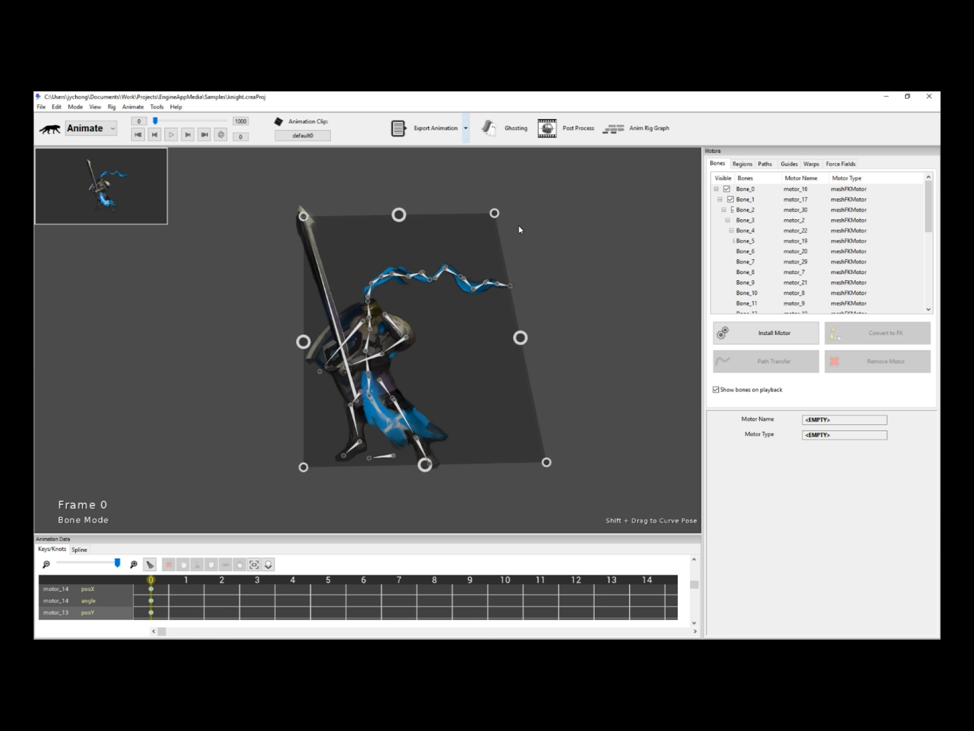
drag(494, 213, 561, 243)
drag(553, 352, 488, 349)
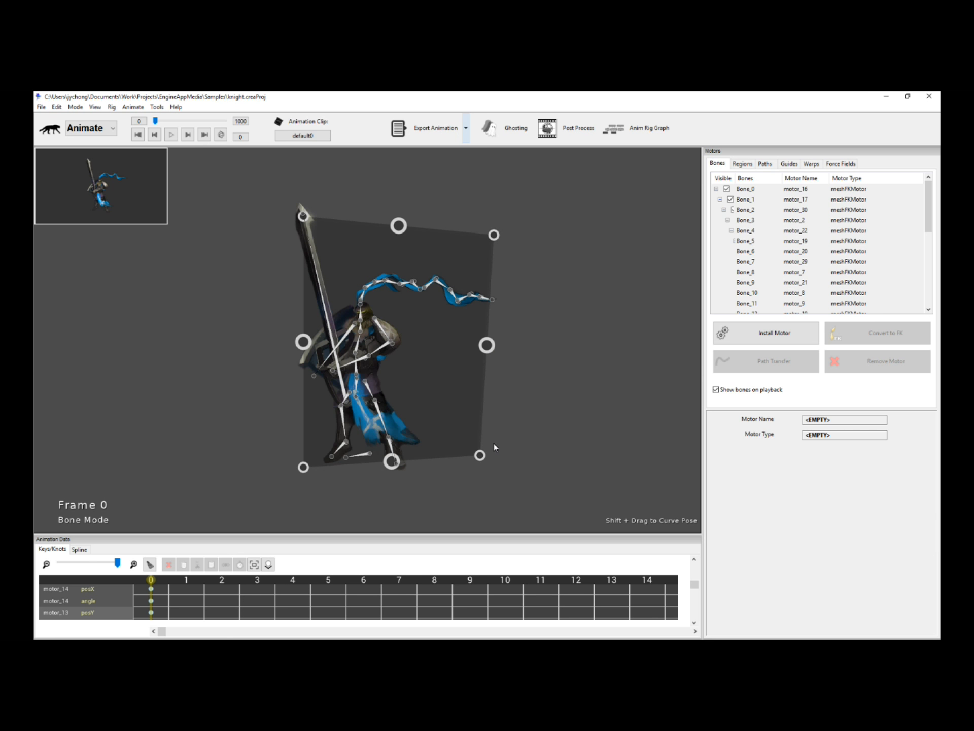
drag(480, 455, 411, 455)
click(500, 458)
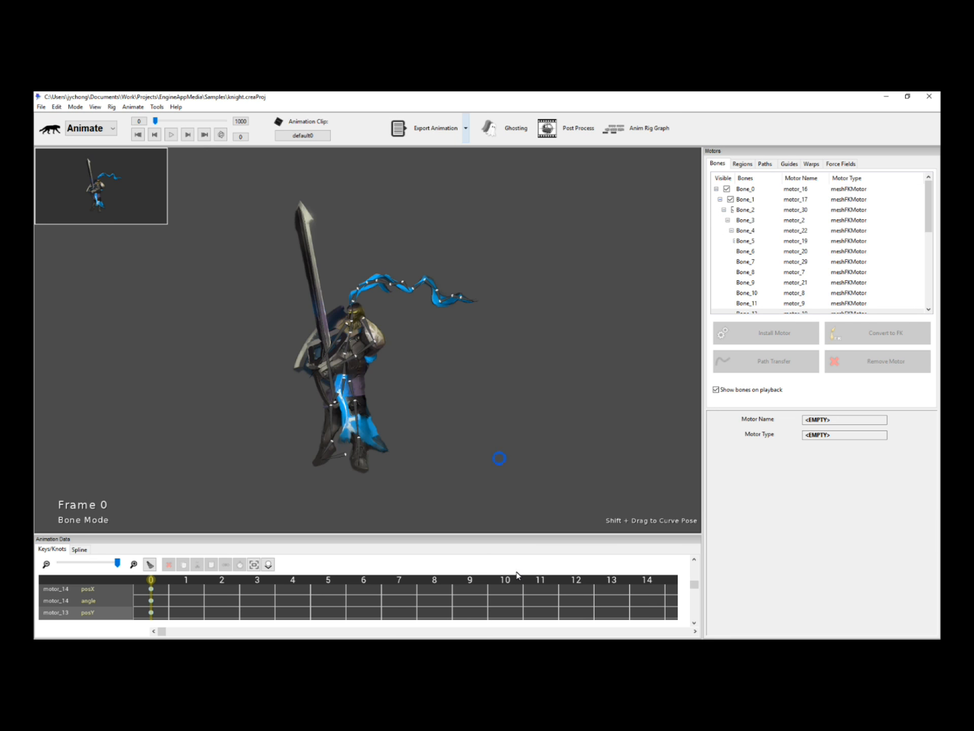
Stretch all of the bones far to the knight's right side at frame 10, and scrub the timeline to frame 1
drag(247, 187, 546, 507)
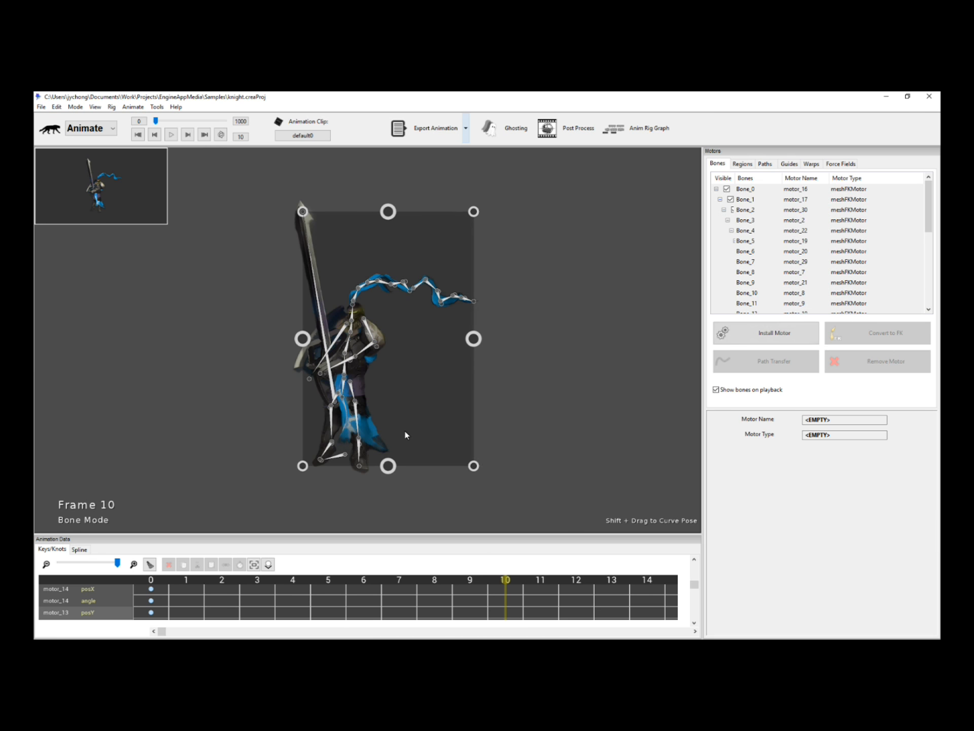
drag(472, 466, 641, 442)
drag(556, 324, 670, 314)
click(394, 495)
drag(150, 579, 186, 573)
scroll(497, 450, up, 2)
Select a bone near the ribbon's tip and clear the stretch animation's motors from the knight
click(513, 281)
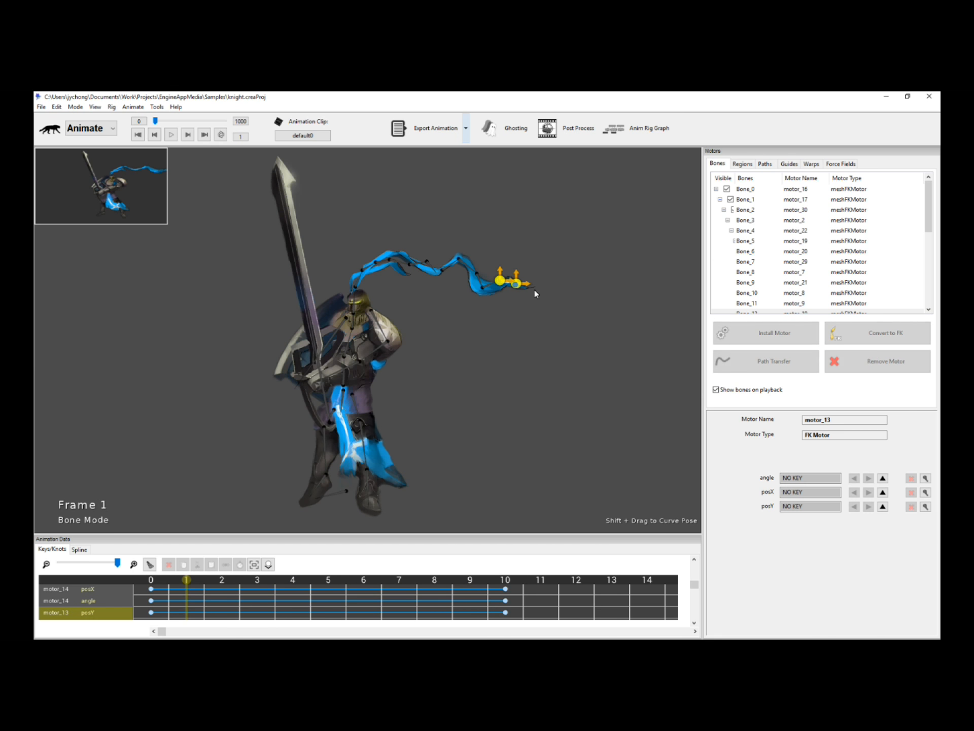
click(864, 365)
click(877, 381)
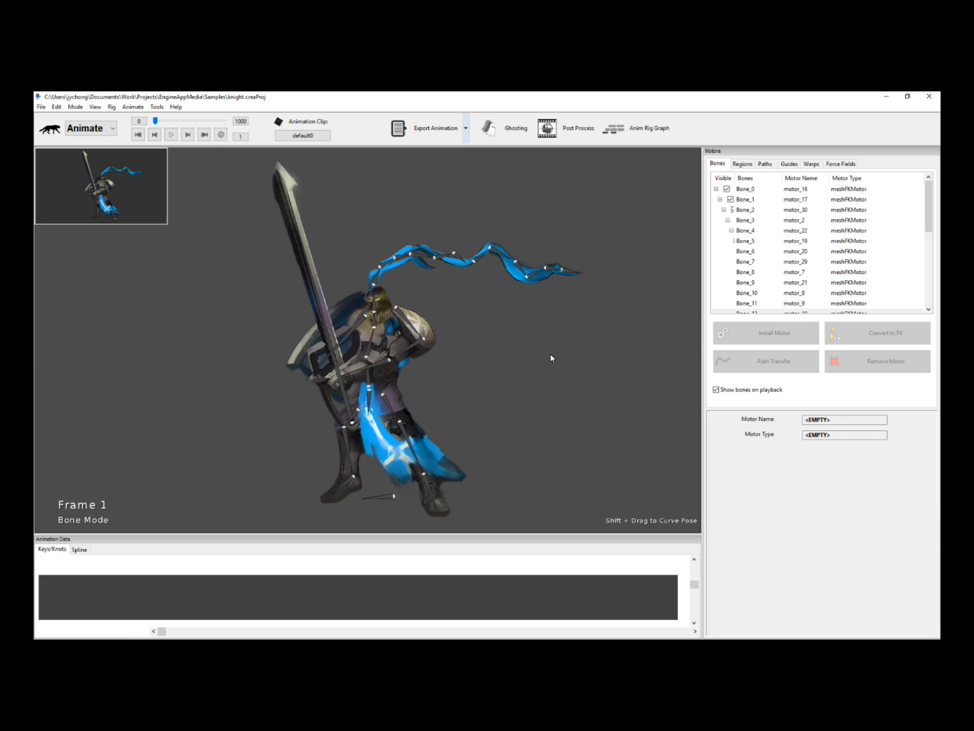
Install a Free FK Motor on the extended leg's foot bone and rotate the foot downward to an angle of about -67.4
click(586, 357)
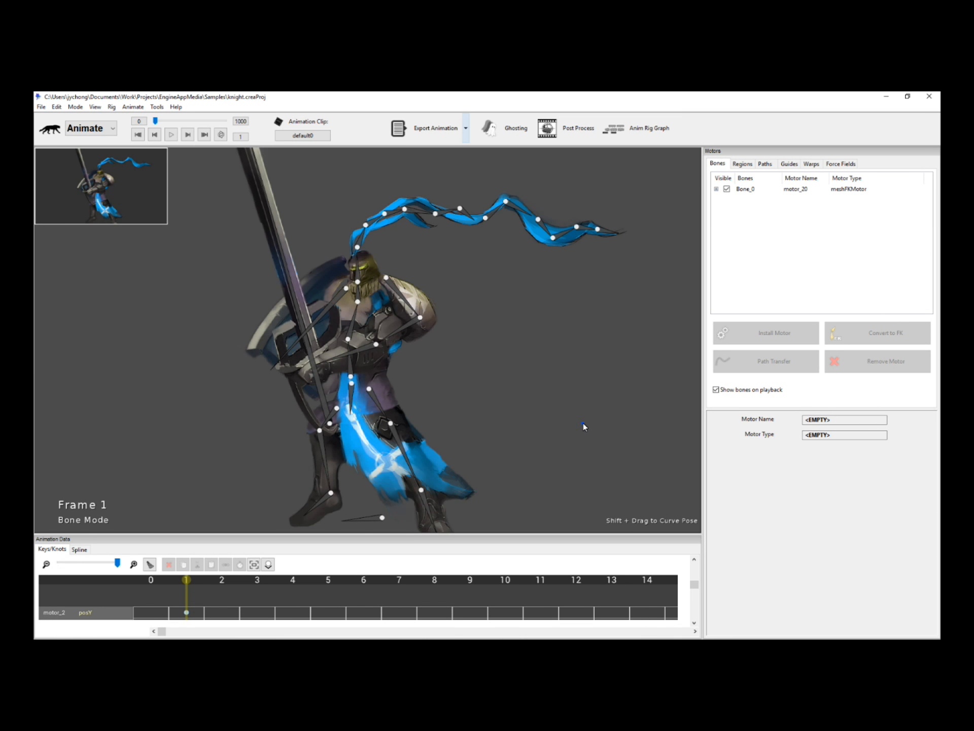
click(583, 423)
drag(590, 400, 538, 367)
scroll(605, 376, up, 1)
scroll(534, 379, up, 1)
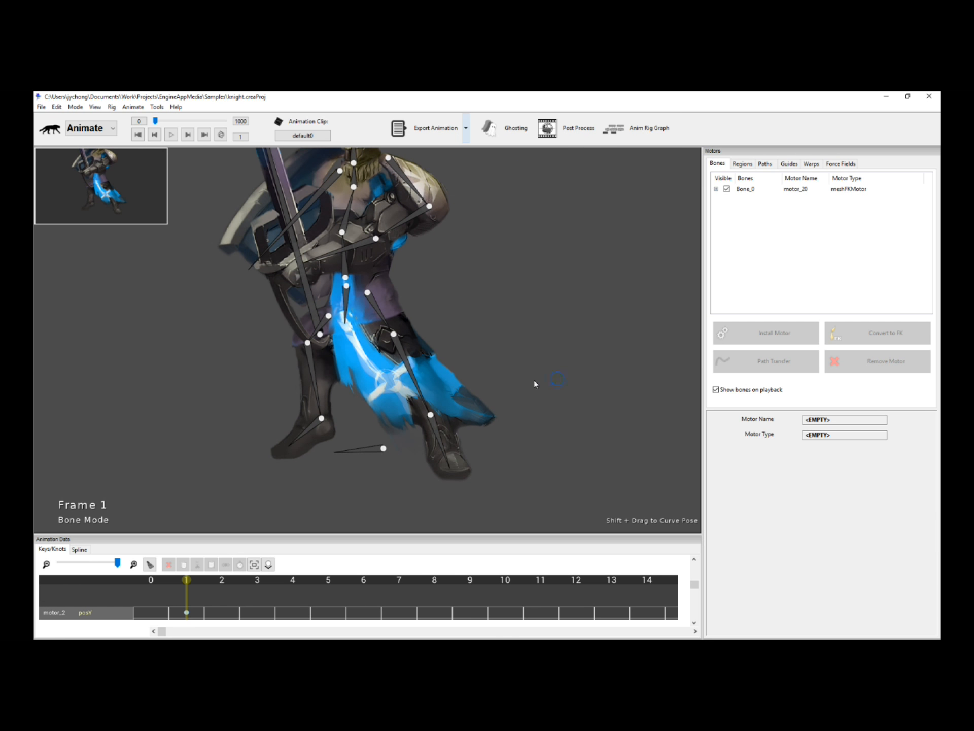
click(441, 440)
click(794, 335)
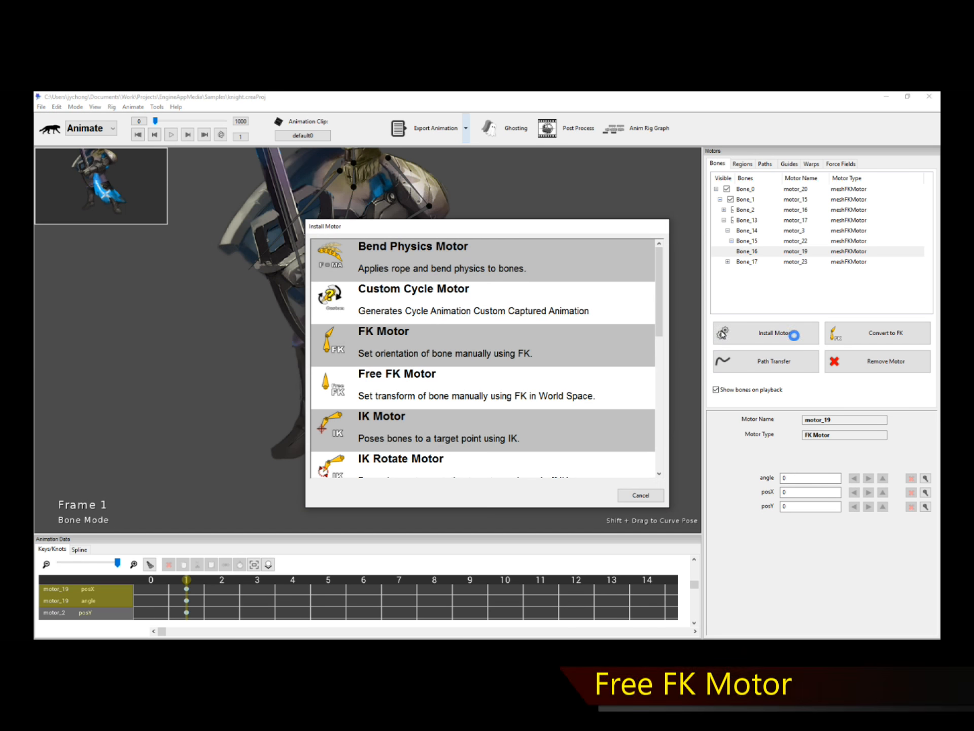
click(387, 381)
double_click(387, 380)
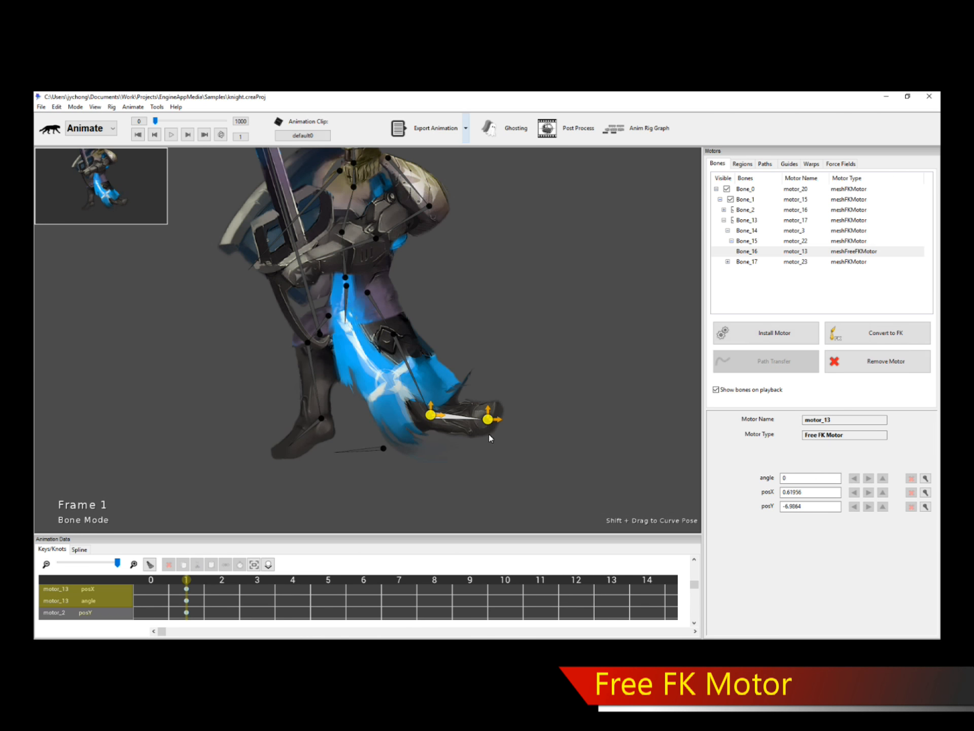
drag(489, 426, 448, 470)
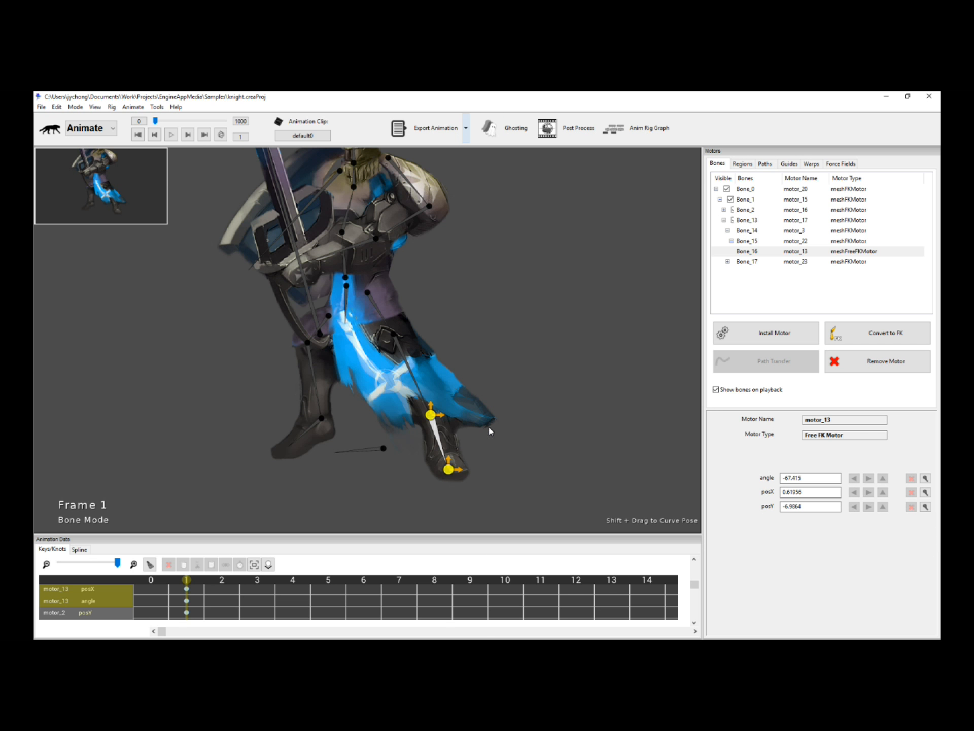
Swing the extended leg's thigh bone outward to an angle of about 19.6 and bring it back to about 0.9
click(534, 422)
drag(484, 352, 465, 360)
scroll(518, 355, up, 2)
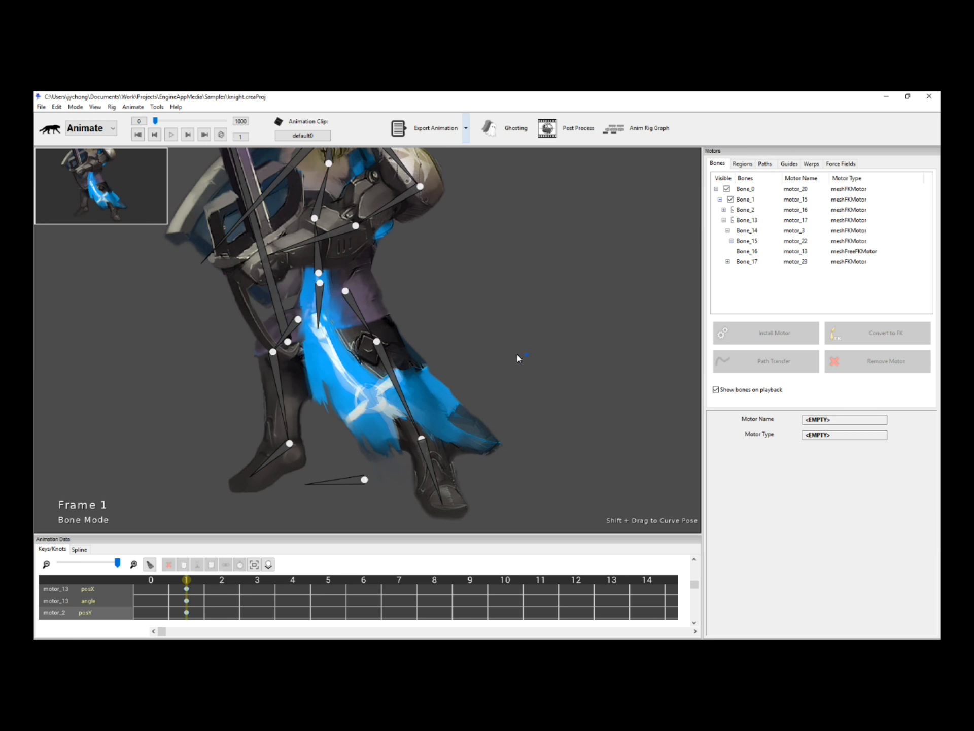
click(401, 386)
click(435, 478)
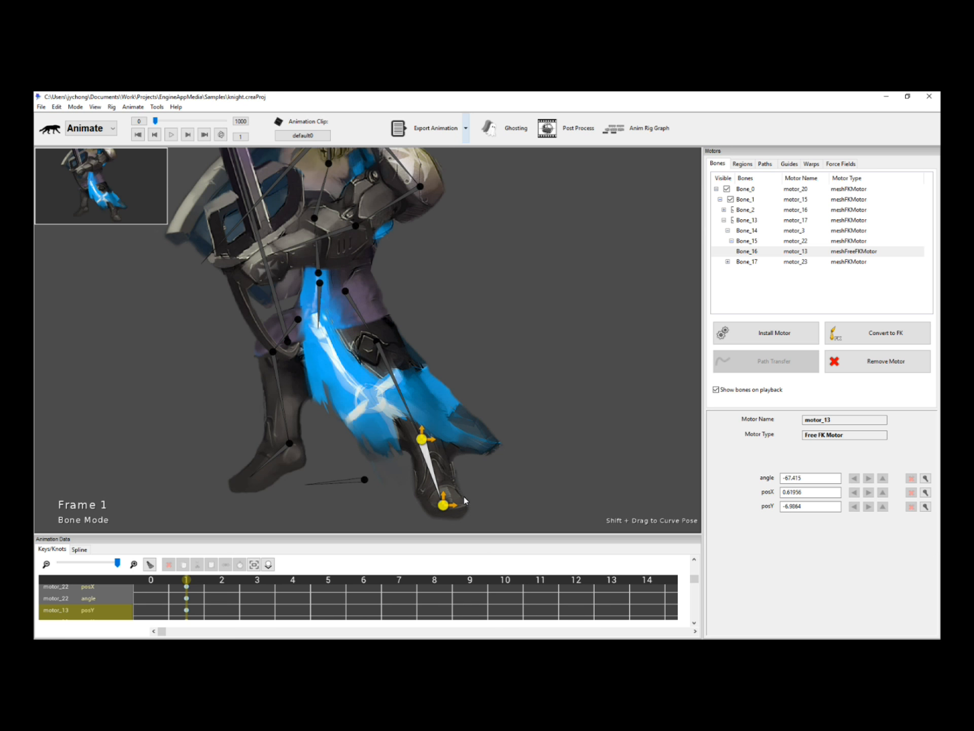
click(407, 405)
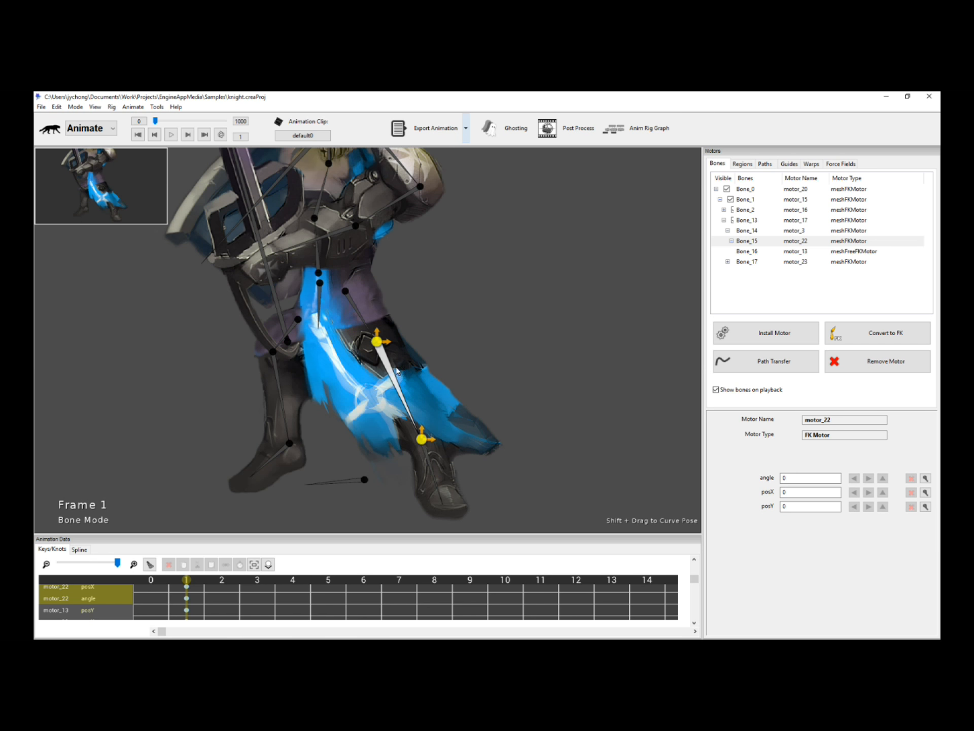
click(362, 318)
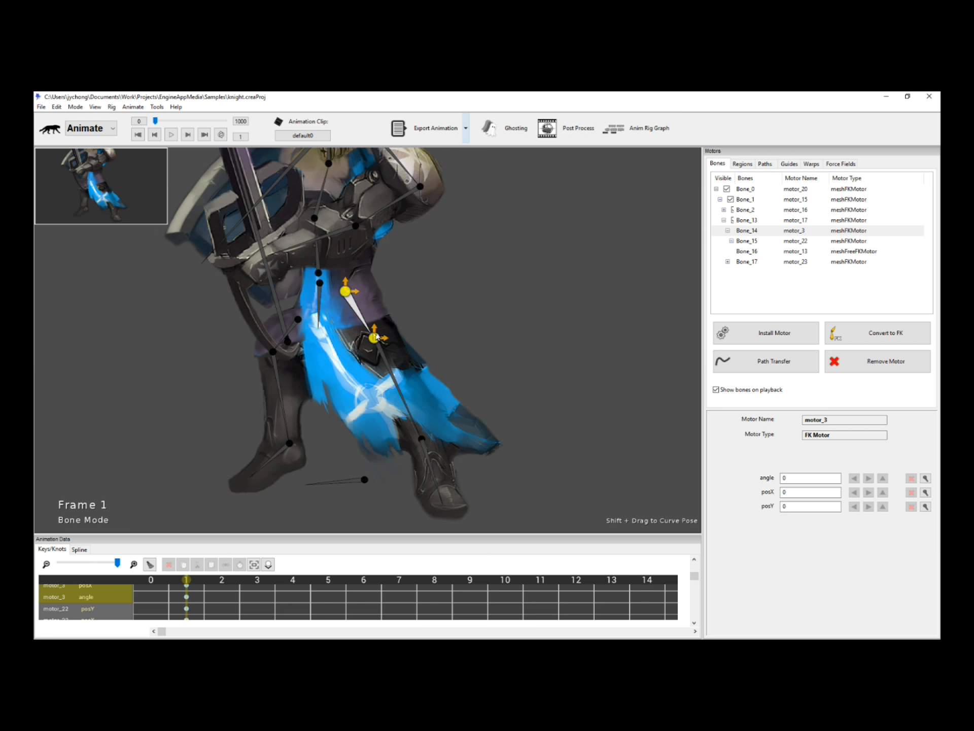
drag(374, 341, 411, 350)
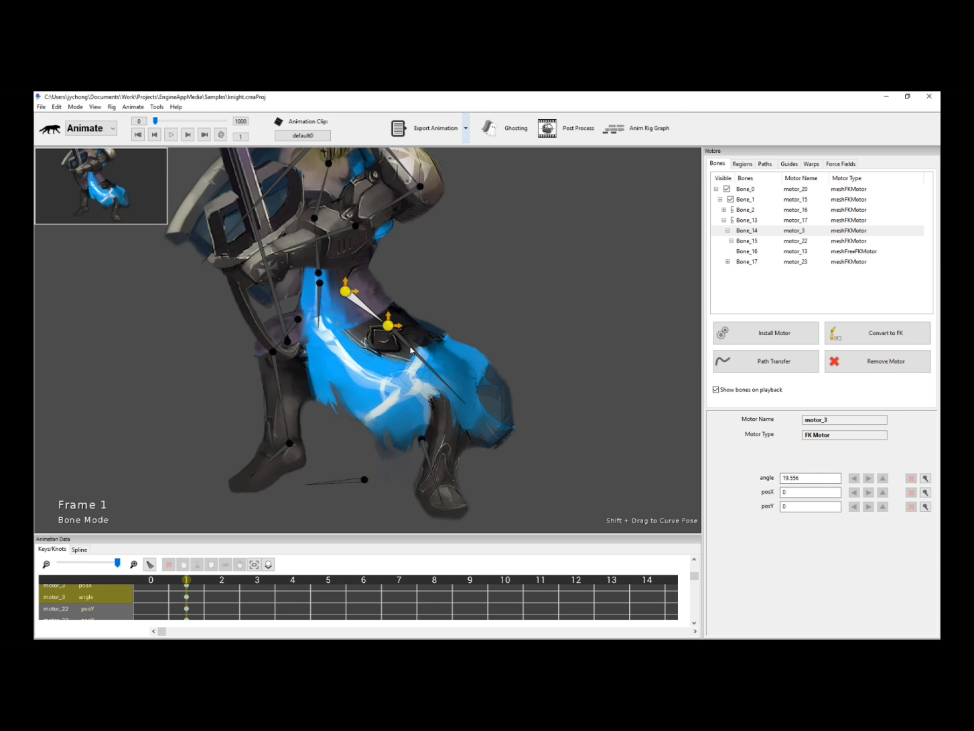
click(411, 350)
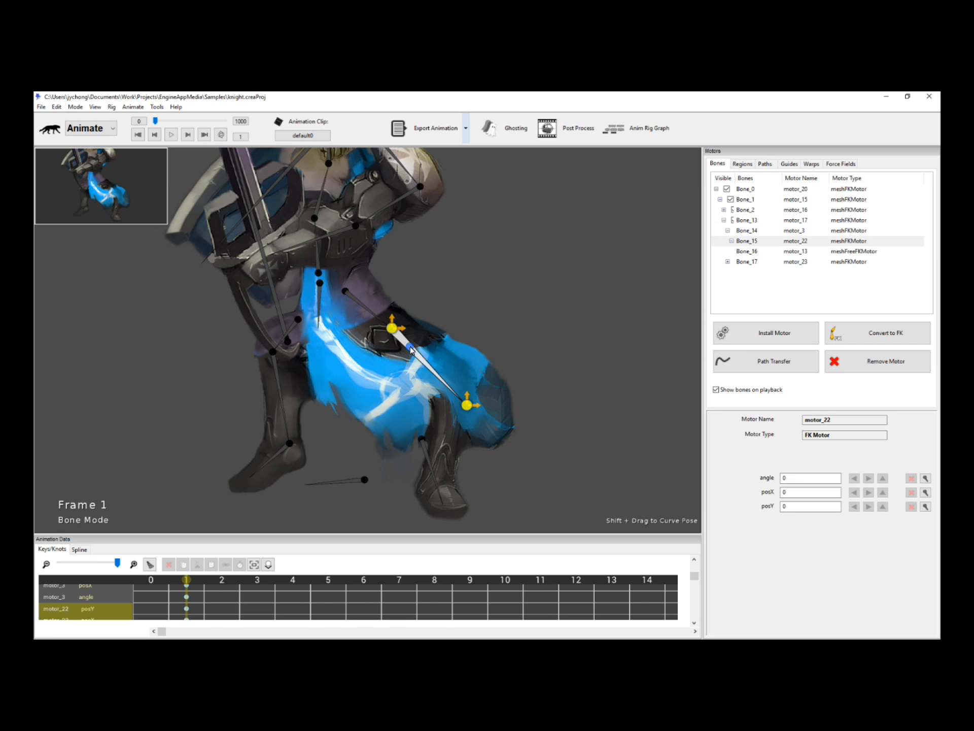
click(348, 296)
drag(390, 328, 411, 417)
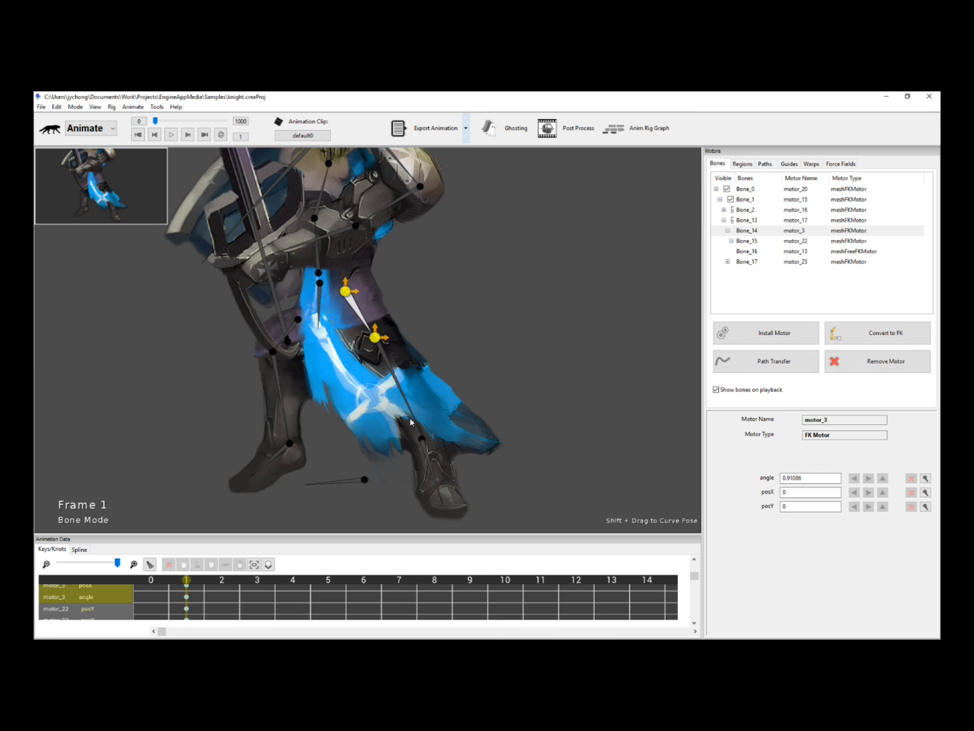
Rotate the Free FK foot bone to an angle of about -72.4 and lower it to a posY of about -7.2
click(425, 447)
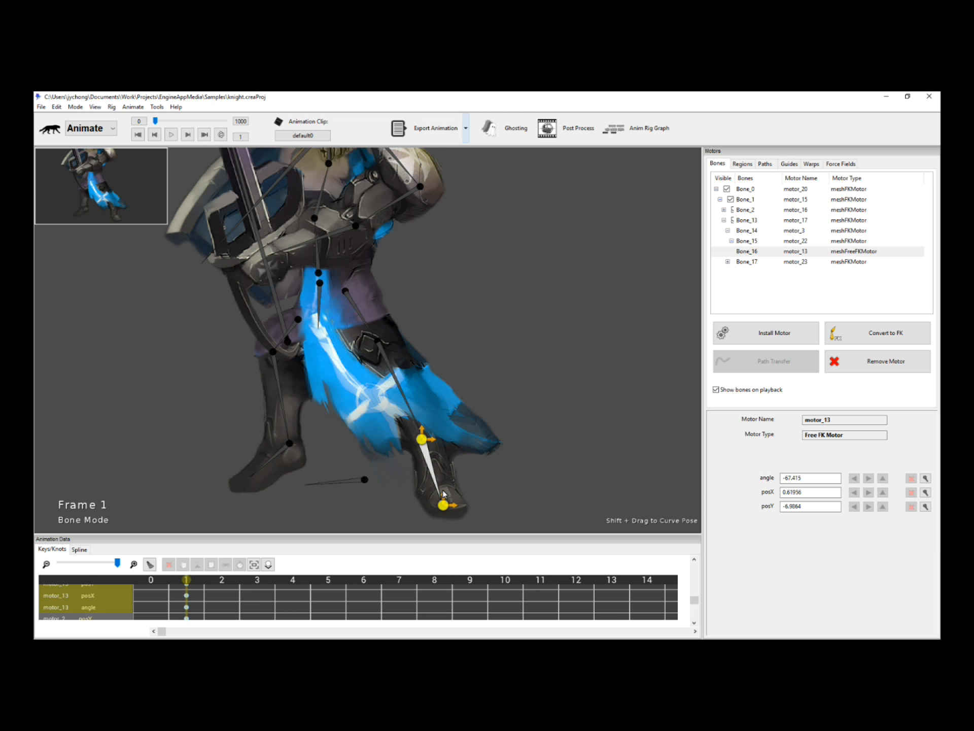
drag(443, 509, 429, 469)
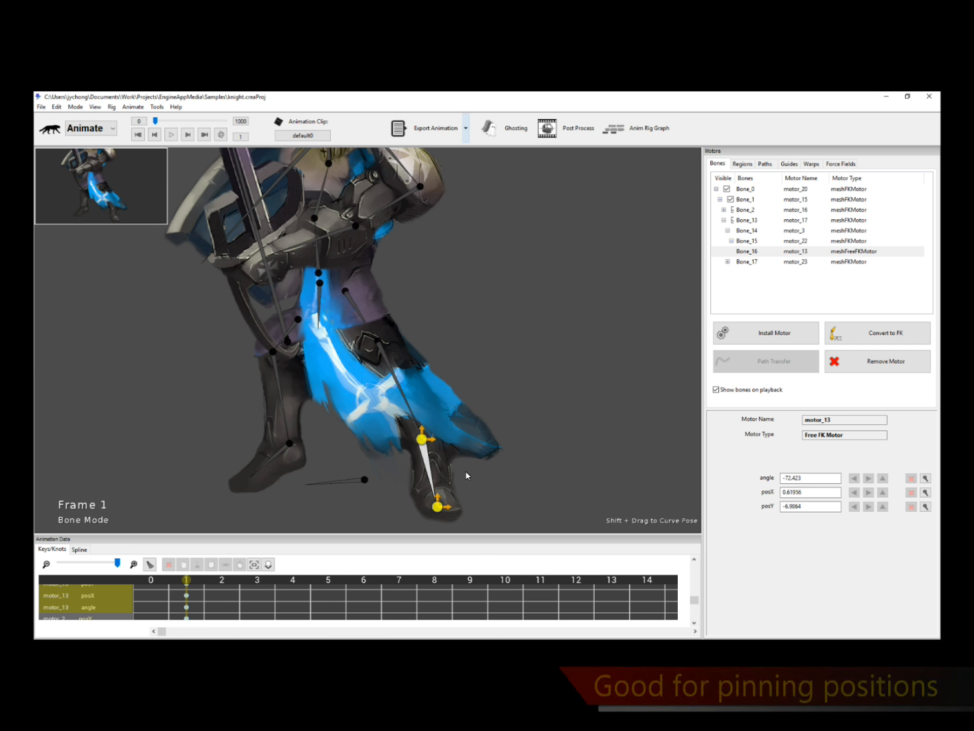
drag(425, 443, 426, 449)
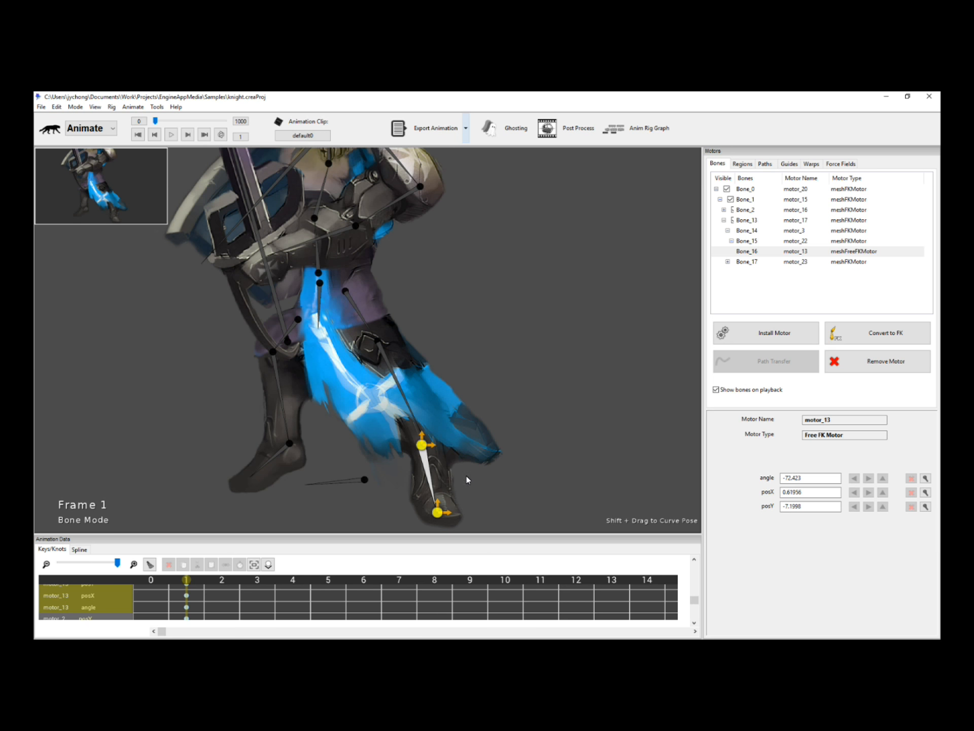
Swing the thigh bone of the extended leg outward at frame 1
click(415, 413)
click(352, 310)
drag(376, 342, 389, 334)
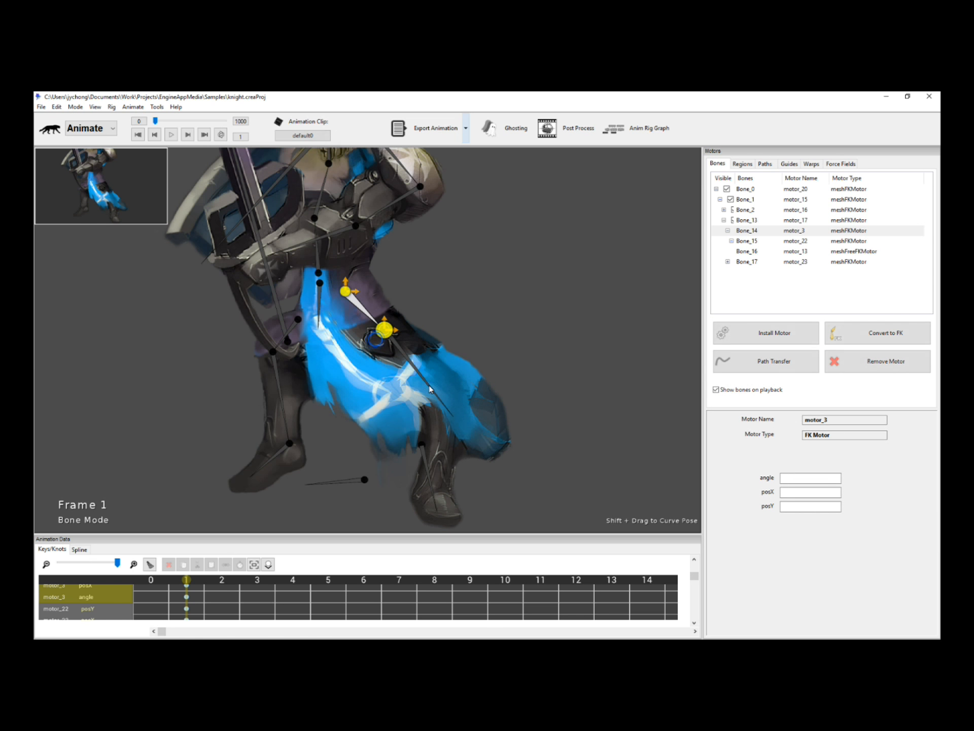
Rotate the shin inward to meet the foot, with the foot at posX about 0.51 and posY about -7.32
click(431, 462)
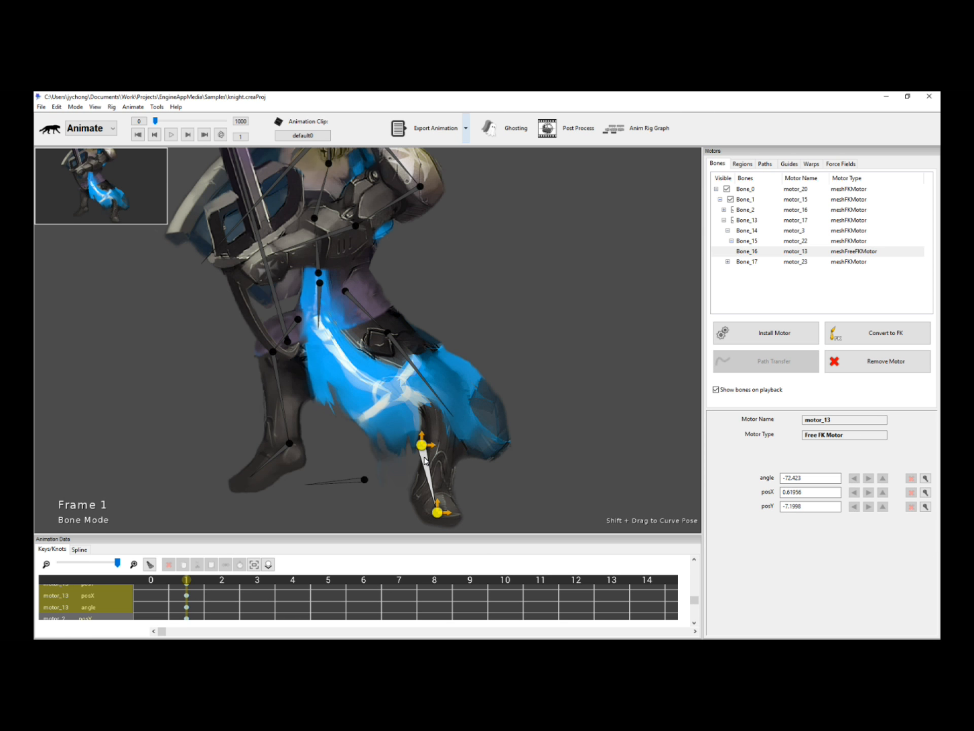
click(417, 373)
drag(452, 415, 419, 448)
click(430, 474)
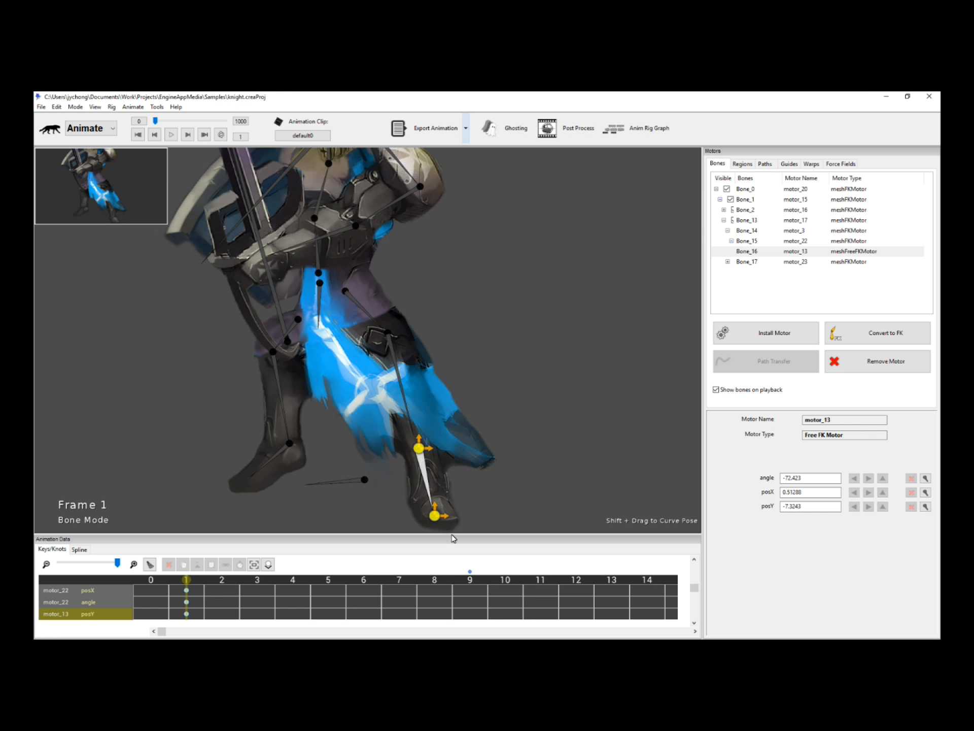
Key the foot bone at frame 10, rotating it more upright and shifting it inward toward the standing leg
click(504, 580)
drag(435, 515, 404, 516)
drag(418, 448, 375, 448)
Rotate the shin bone inward at frame 6 so that it lines up with the moving foot
drag(198, 580, 374, 582)
click(400, 376)
mouse_move(425, 441)
mouse_down()
mouse_move(383, 438)
mouse_move(412, 440)
mouse_up()
click(394, 476)
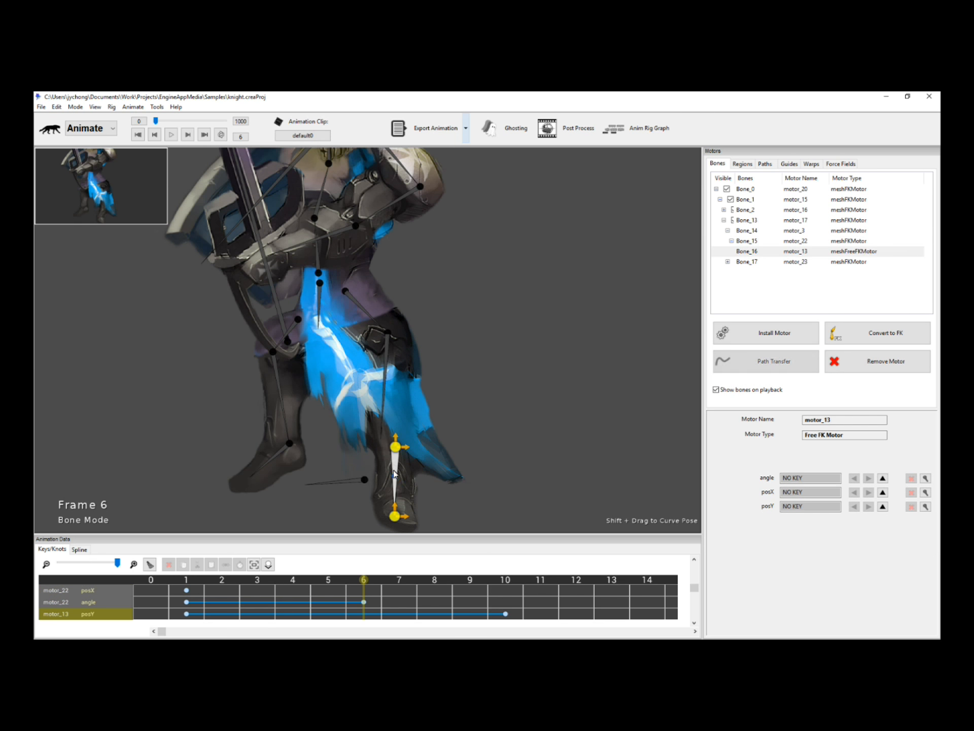
Select the foot and shin bones together and scrub the timeline back from frame 6 to frame 1
drag(467, 507, 358, 325)
drag(468, 380, 425, 416)
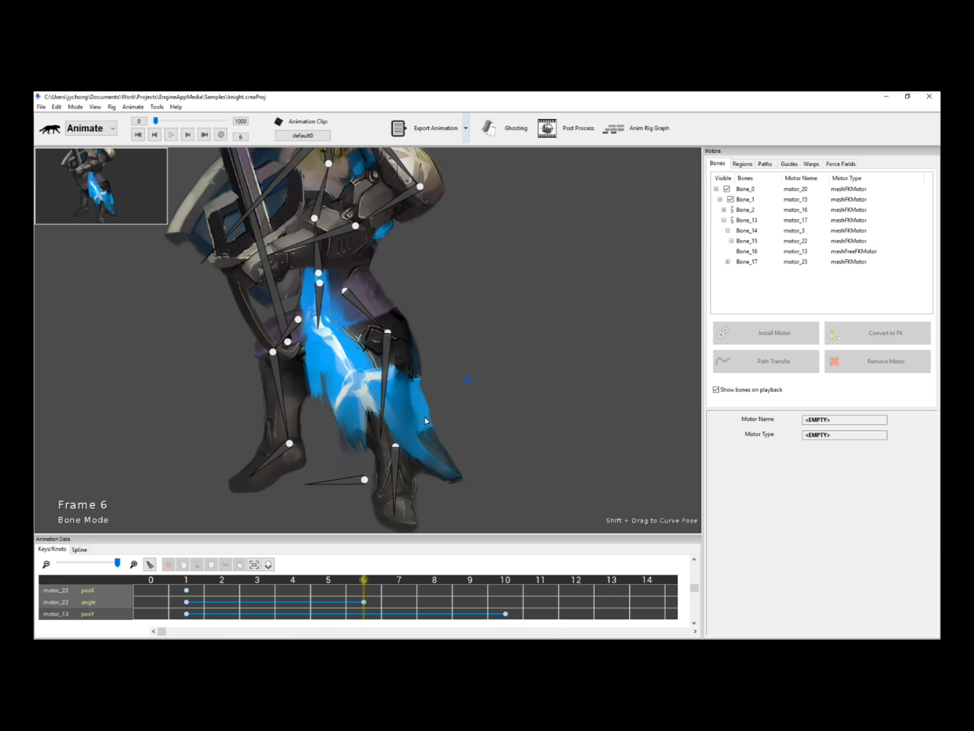
click(399, 469)
ctrl+click(385, 386)
drag(358, 575, 199, 574)
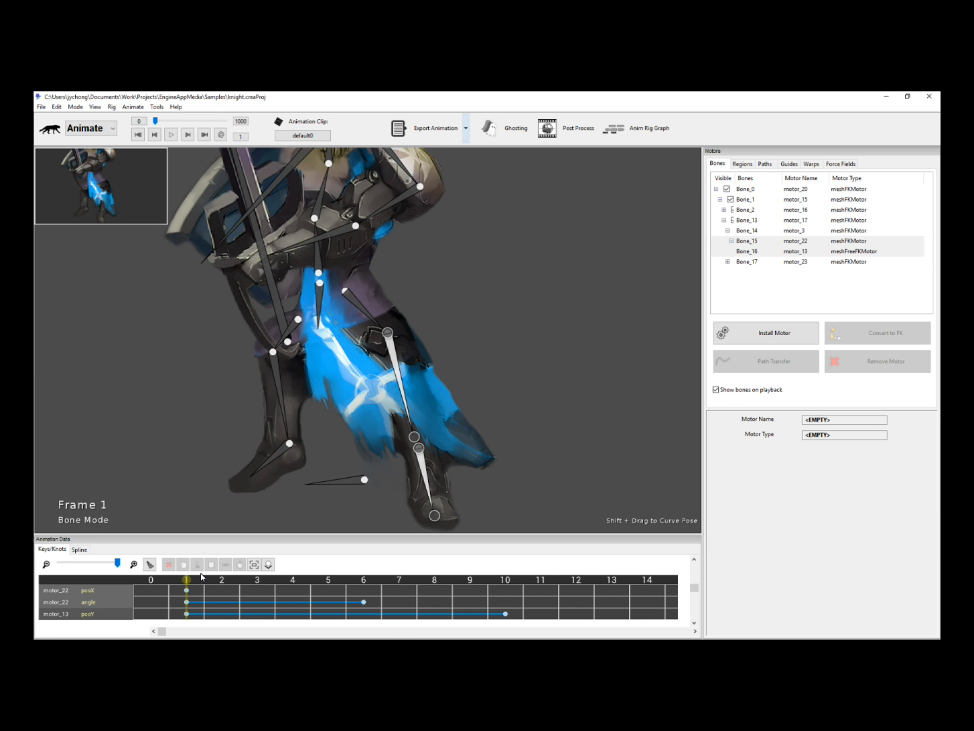
At frame 10, rotate the shin bone to meet the foot, and move the foot bone's tip outward
click(633, 449)
click(429, 477)
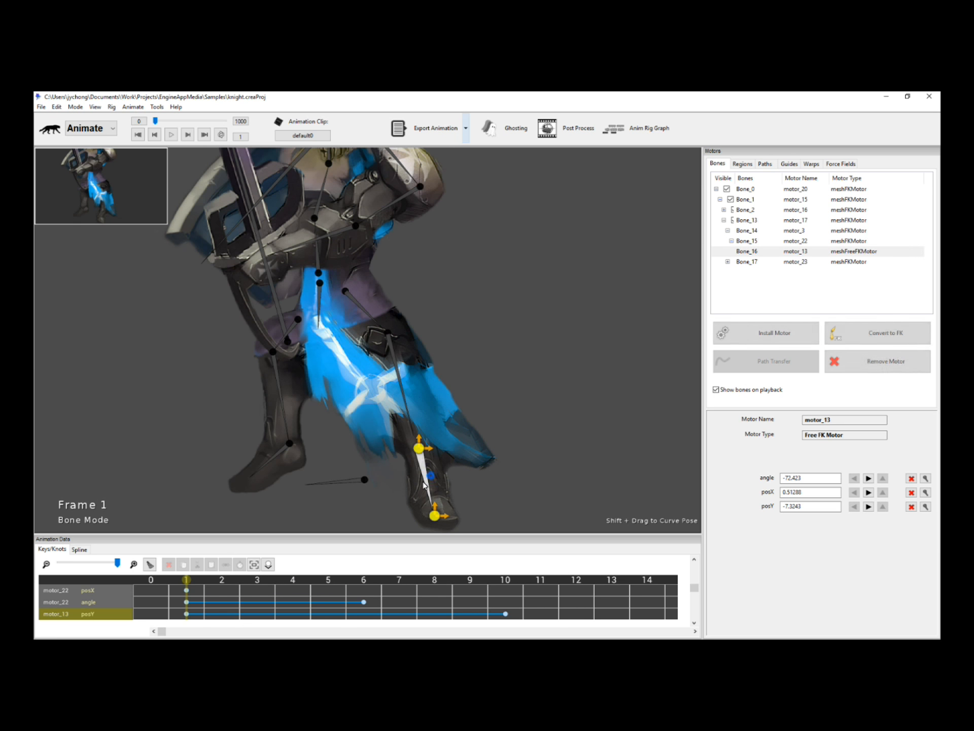
click(509, 580)
drag(374, 446, 408, 445)
click(387, 395)
click(407, 464)
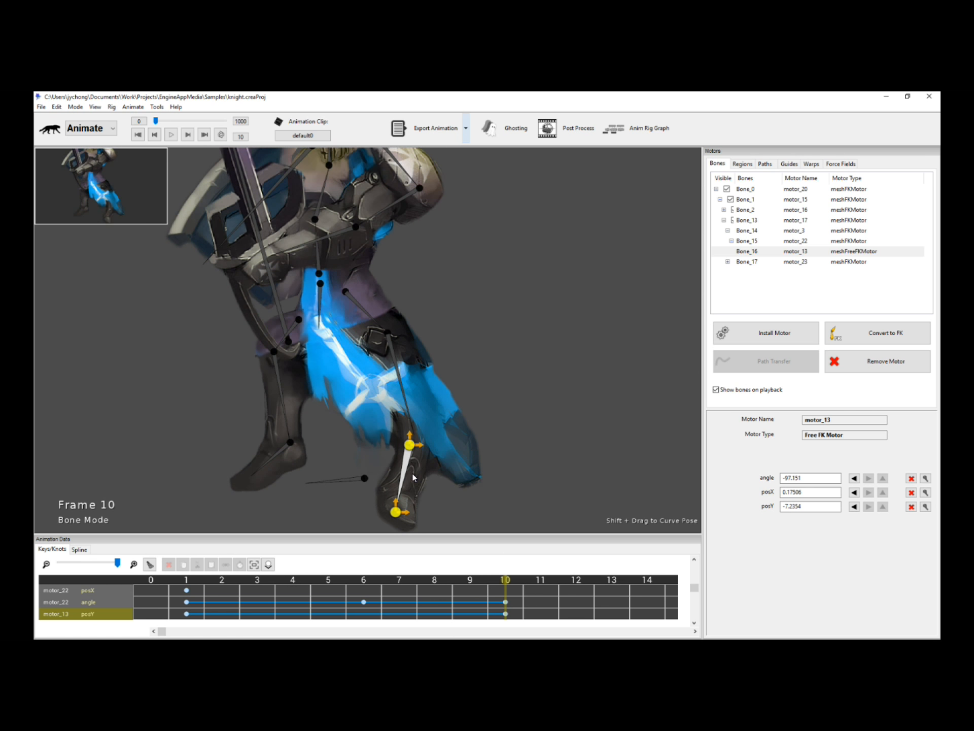
drag(391, 511, 435, 509)
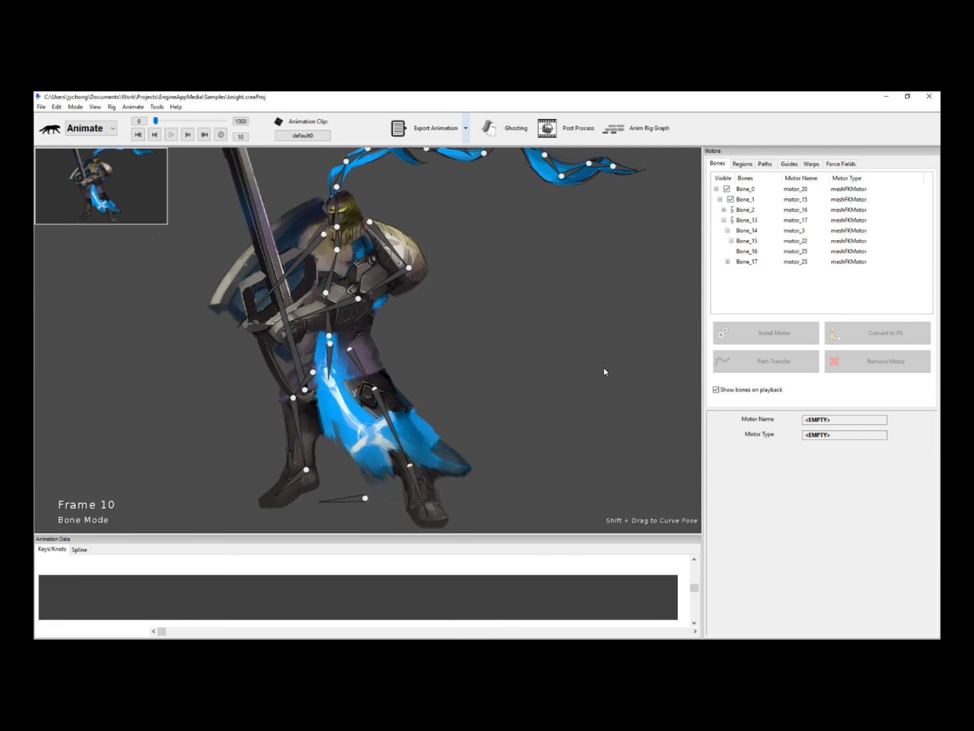
Examine the FK motors on the front leg's thigh and shin bones at frame 10
mouse_move(549, 371)
mouse_down()
mouse_move(575, 366)
mouse_move(589, 346)
mouse_up()
scroll(567, 369, up, 2)
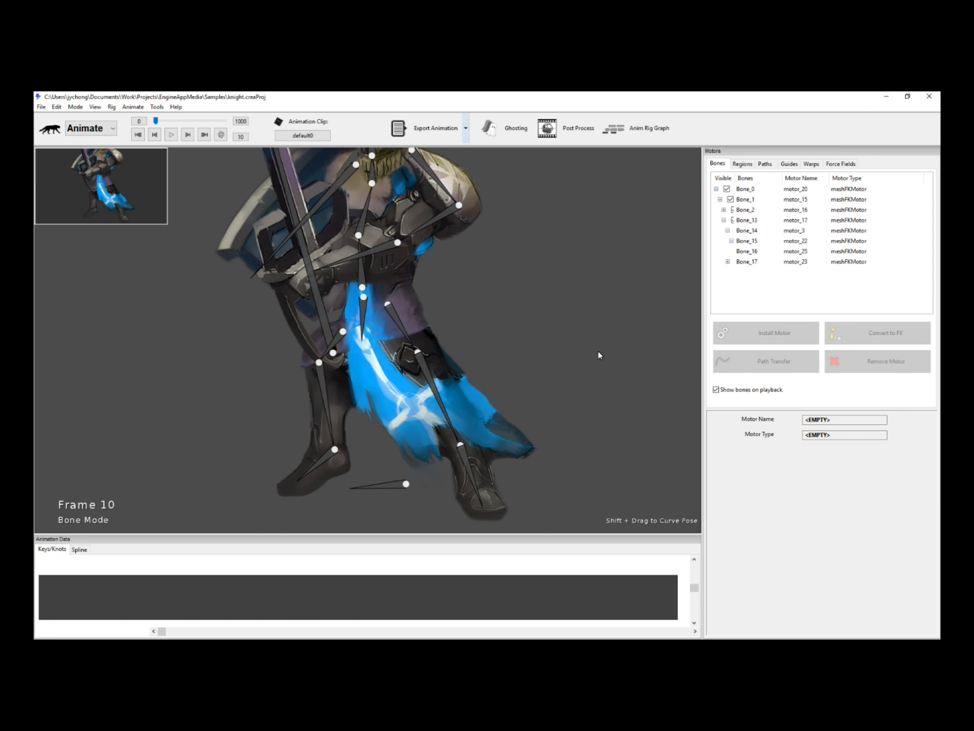
scroll(598, 352, up, 1)
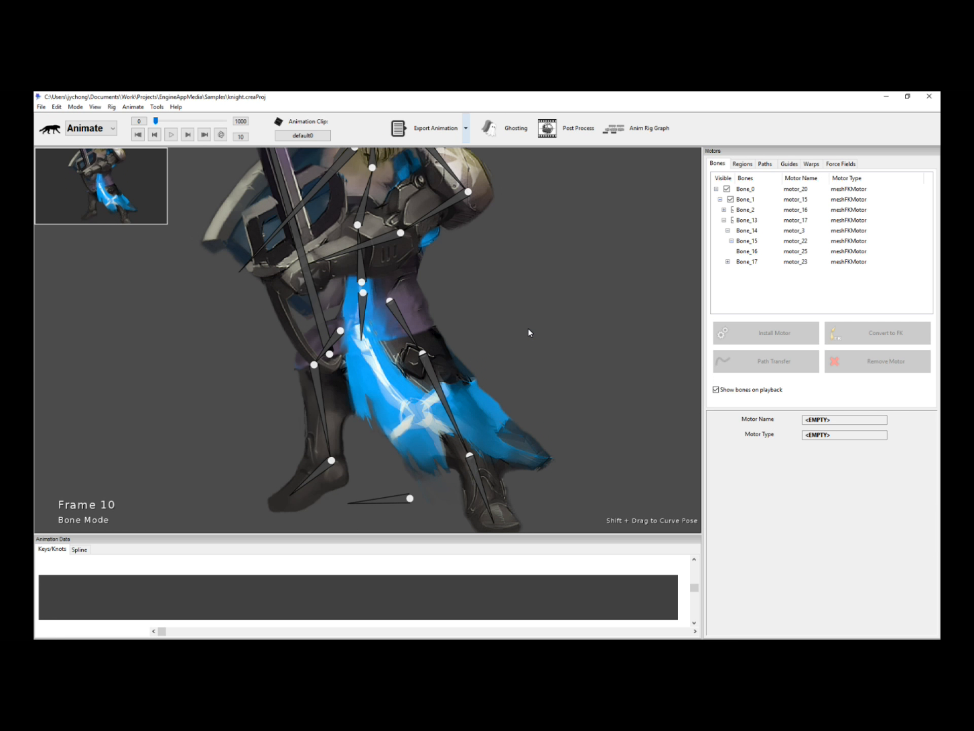
click(401, 318)
click(435, 379)
click(403, 317)
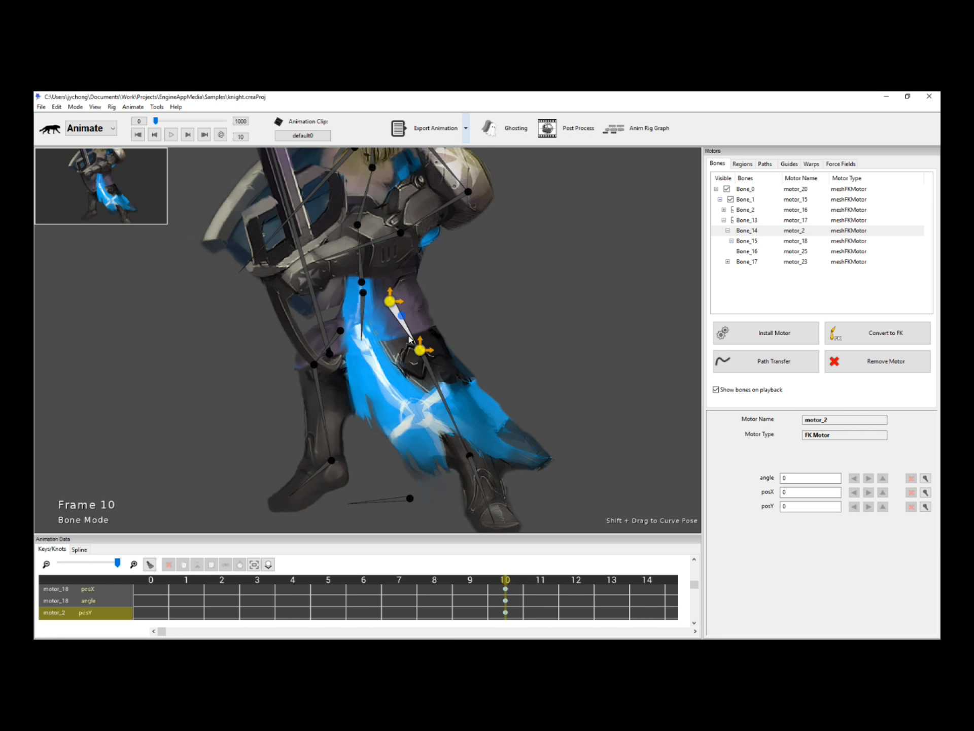
click(432, 378)
click(404, 321)
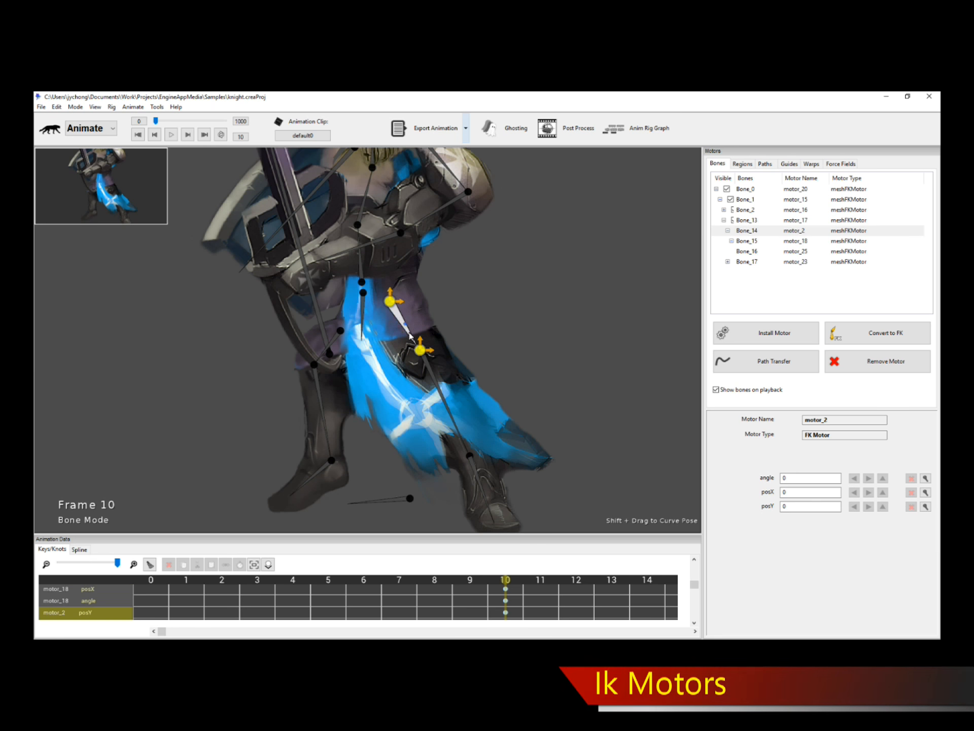
click(477, 472)
click(442, 402)
click(401, 317)
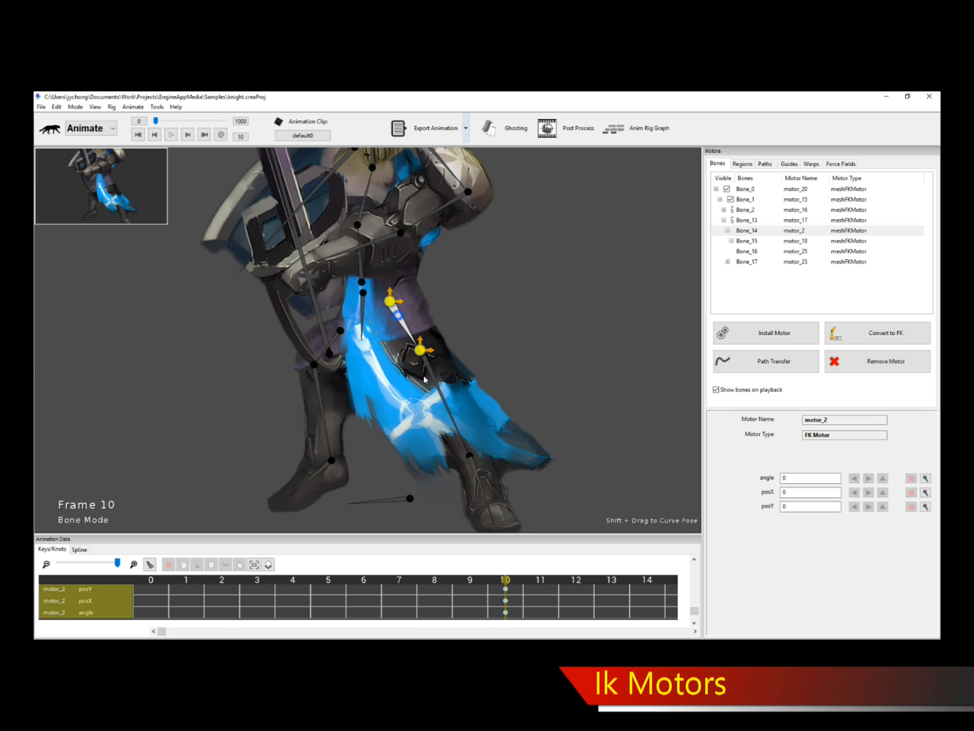
click(436, 387)
click(407, 327)
click(434, 381)
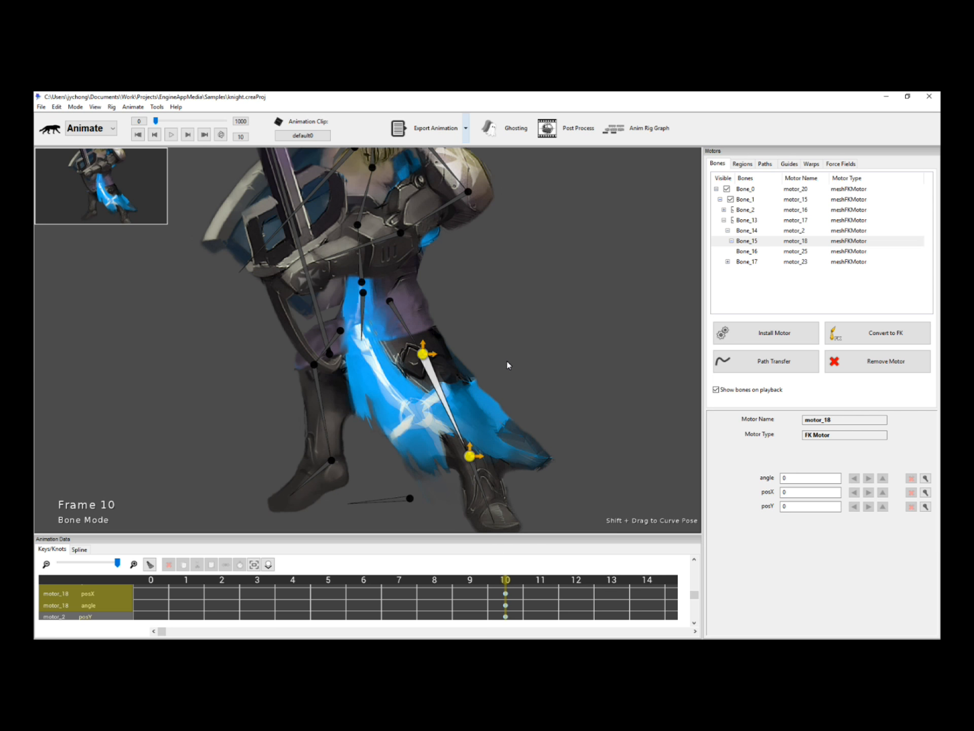
click(525, 343)
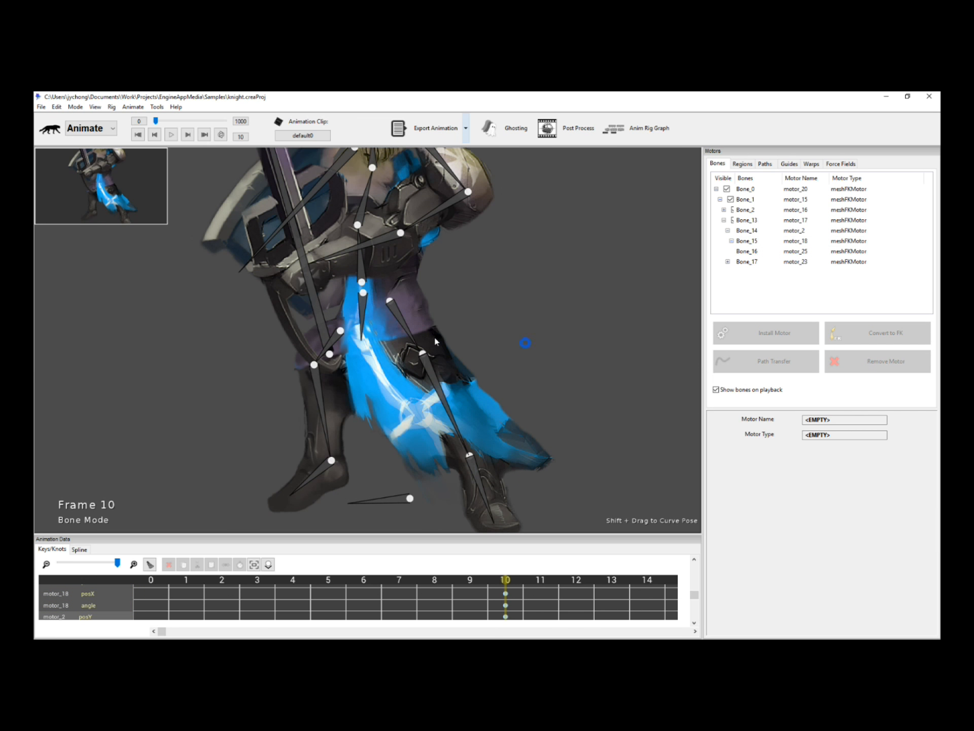
Install a Smooth IK Motor on the front leg's thigh and shin bones together
click(406, 324)
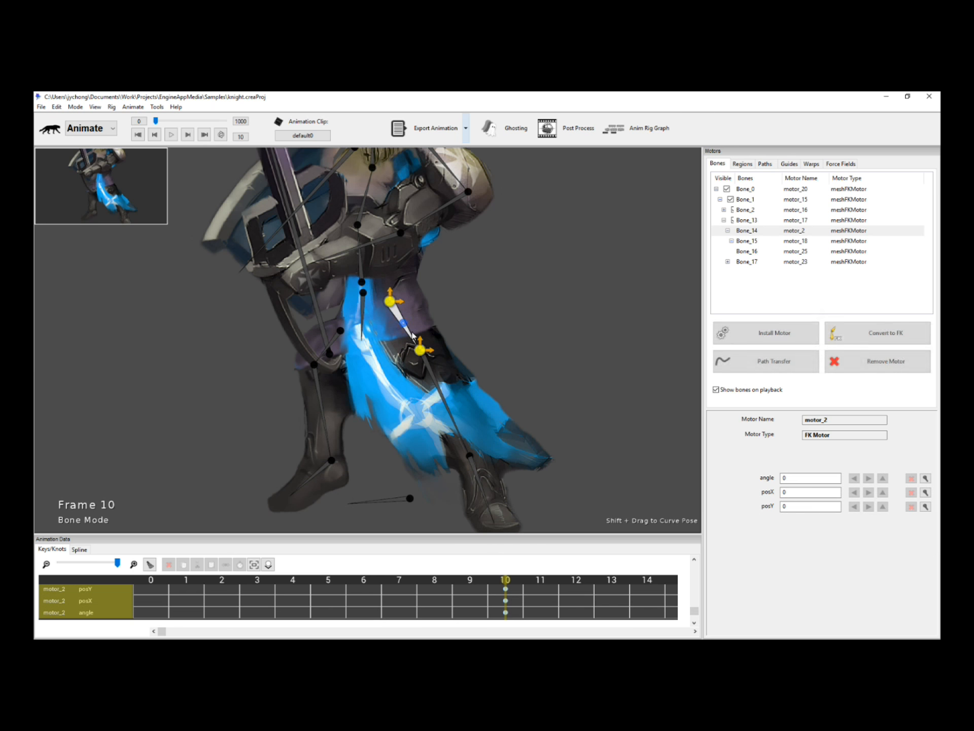
ctrl+click(440, 383)
click(731, 333)
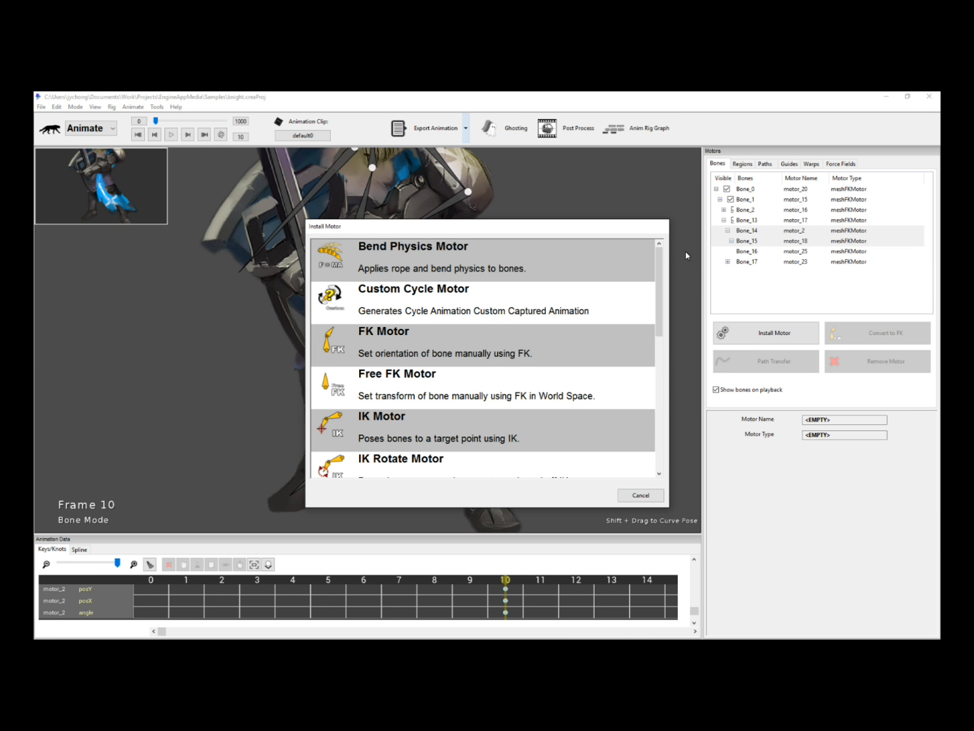
drag(661, 263, 660, 290)
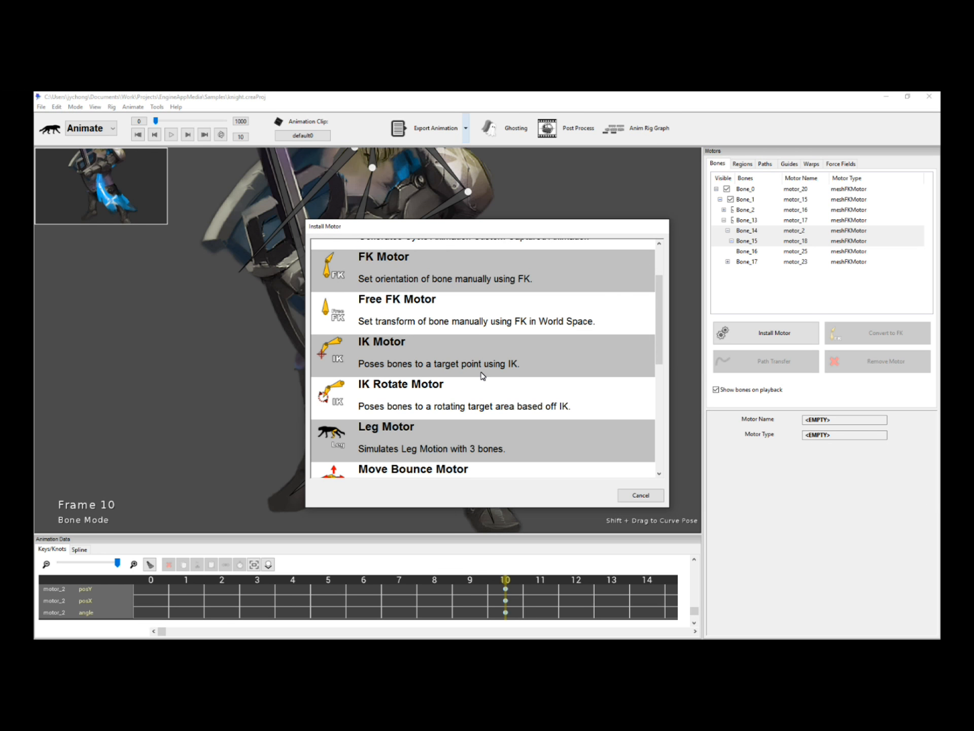
drag(658, 328, 658, 429)
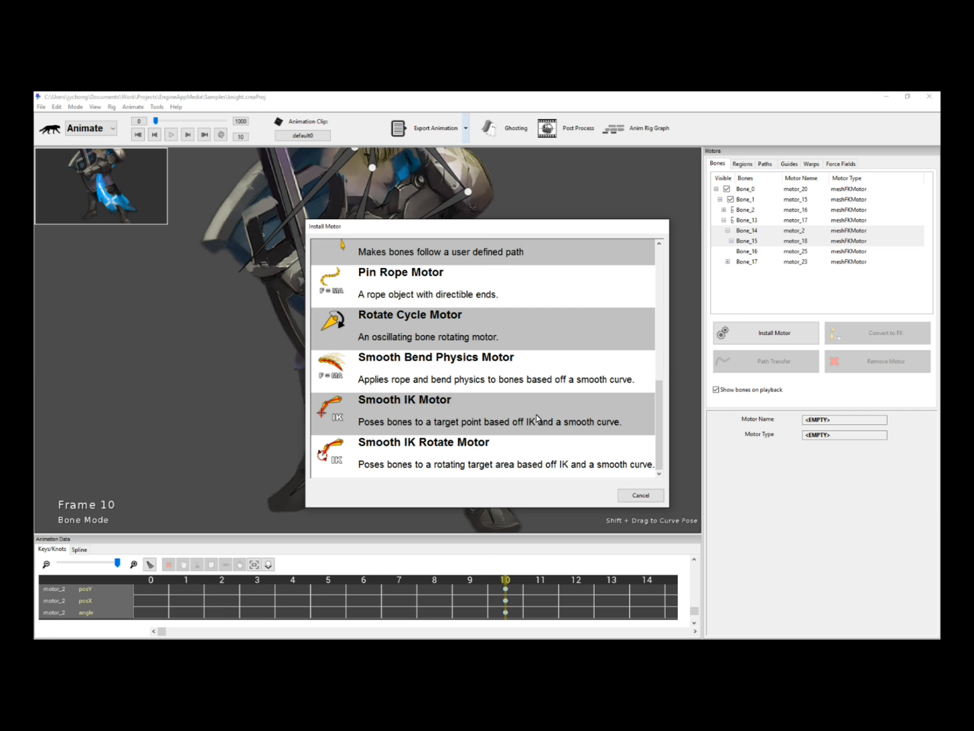
drag(663, 416, 664, 311)
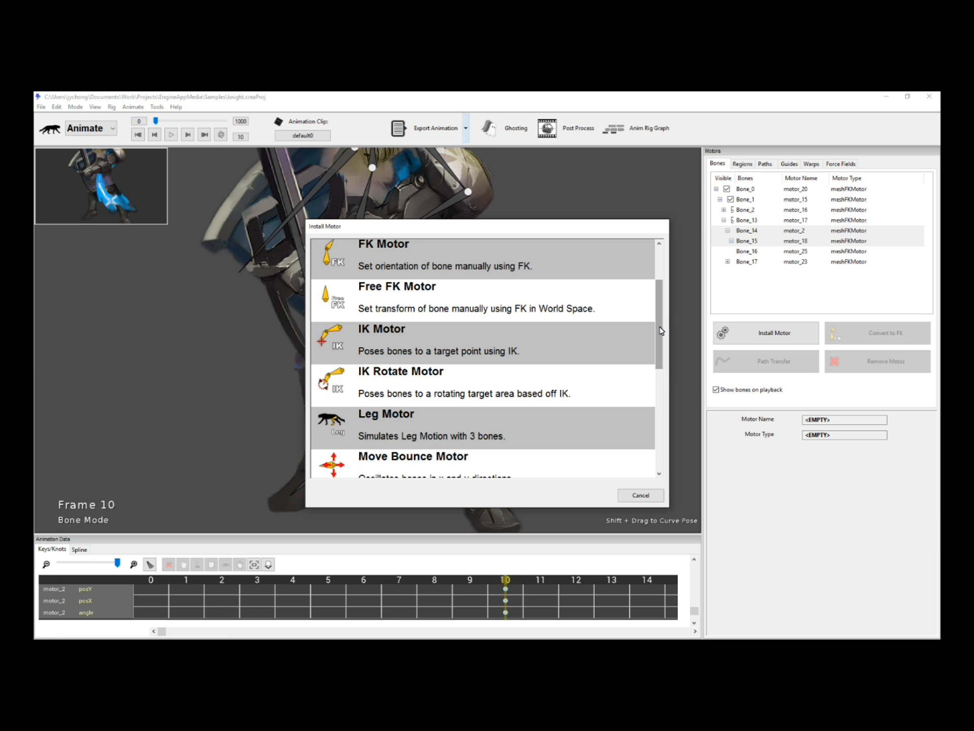
drag(662, 331, 664, 436)
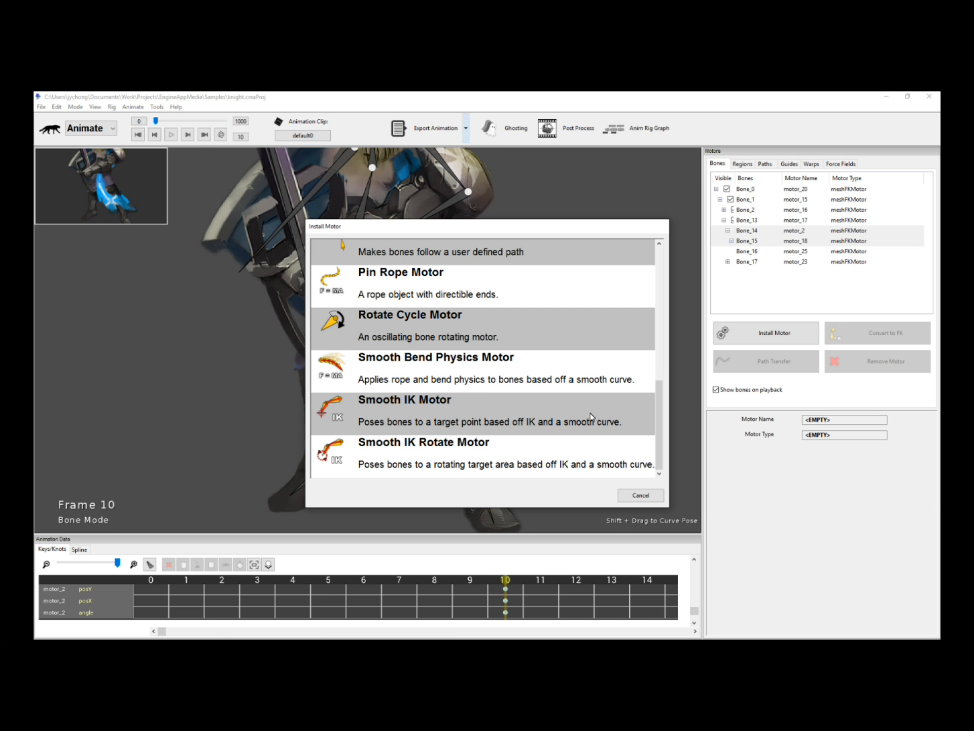
drag(666, 401, 670, 323)
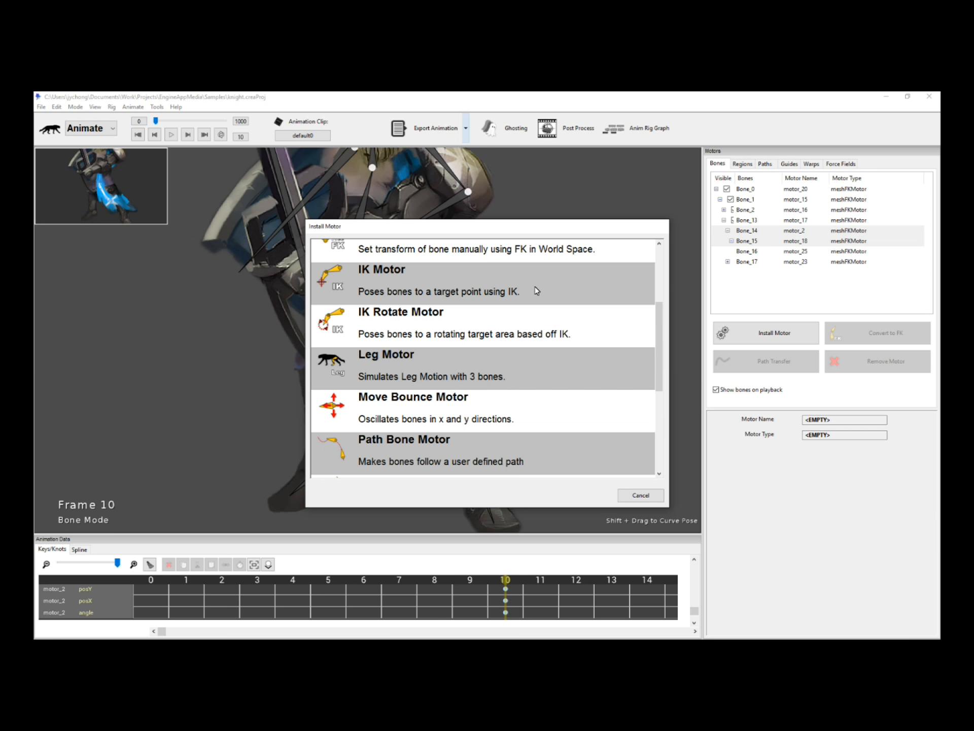
drag(660, 309, 664, 402)
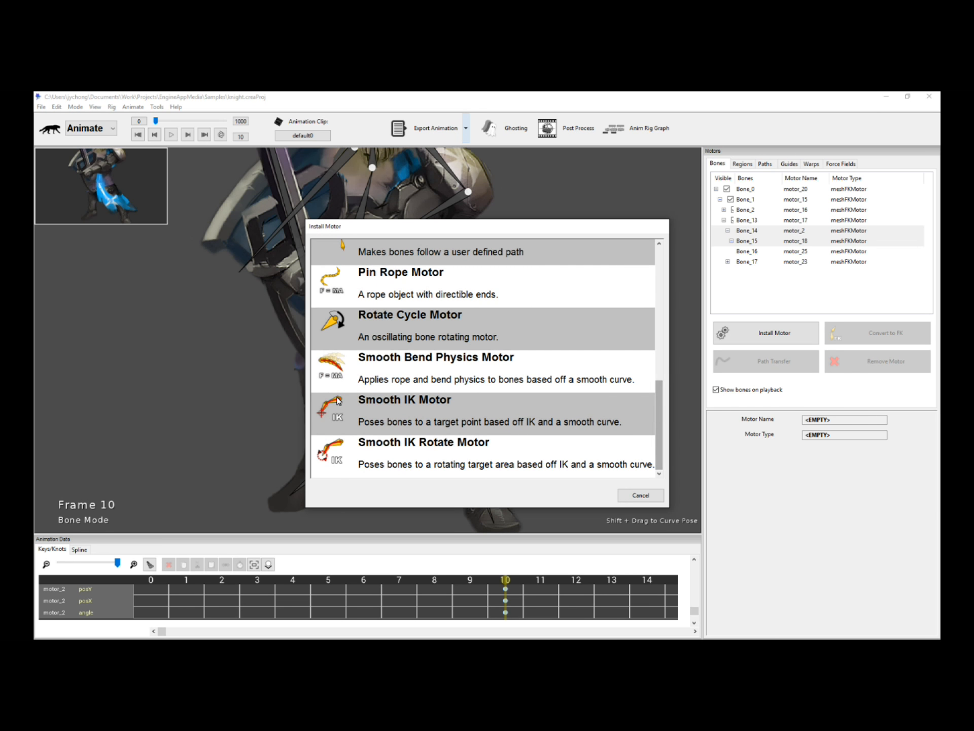
double_click(448, 409)
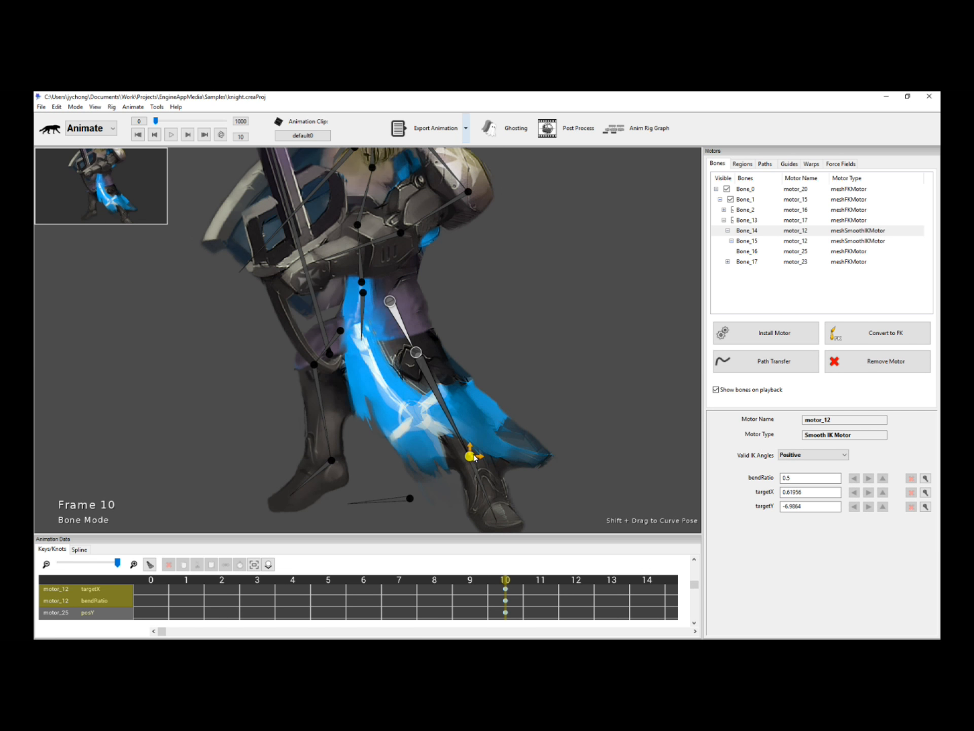
Raise the leg outward with its IK target, placing it at about targetX 3.68 and targetY -4.15
drag(473, 459, 552, 345)
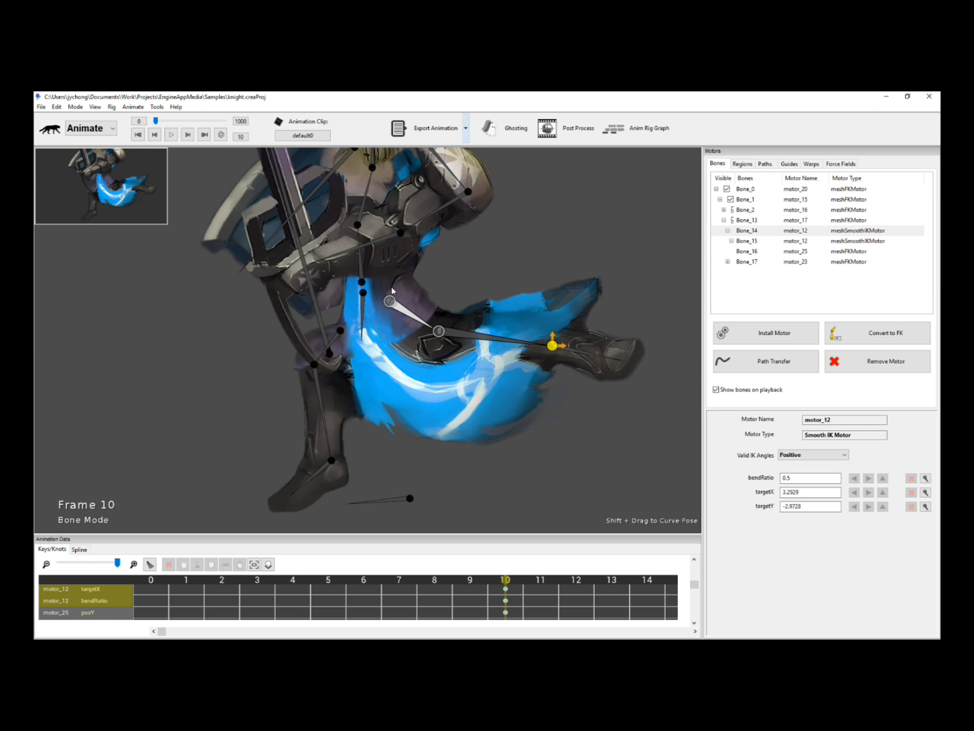
drag(552, 346, 521, 397)
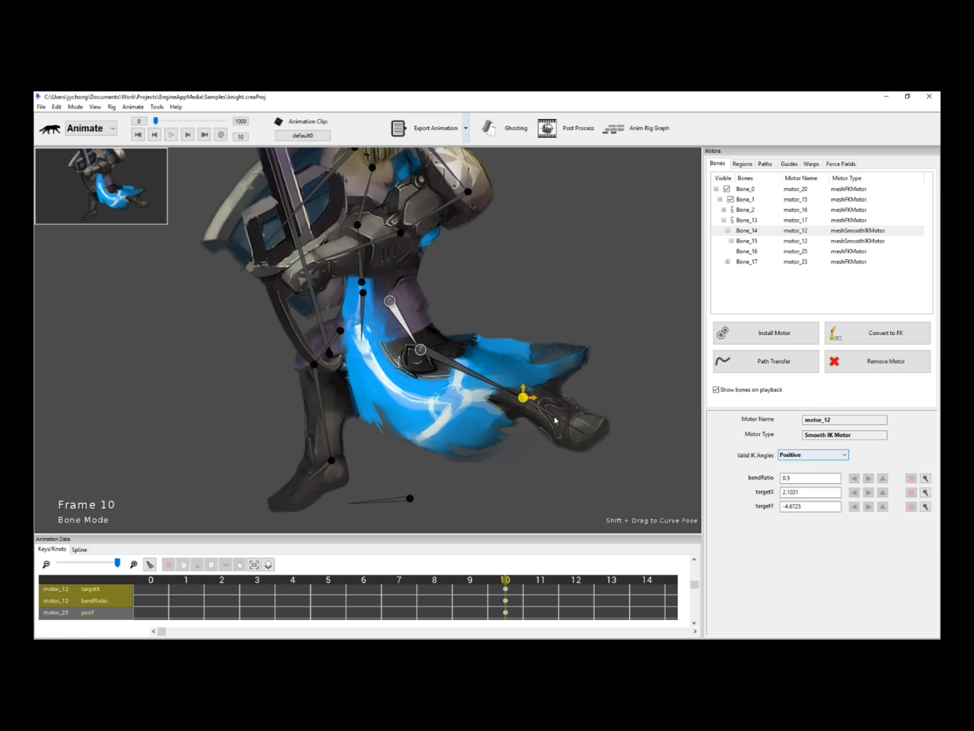
drag(523, 397, 548, 372)
drag(553, 332, 548, 374)
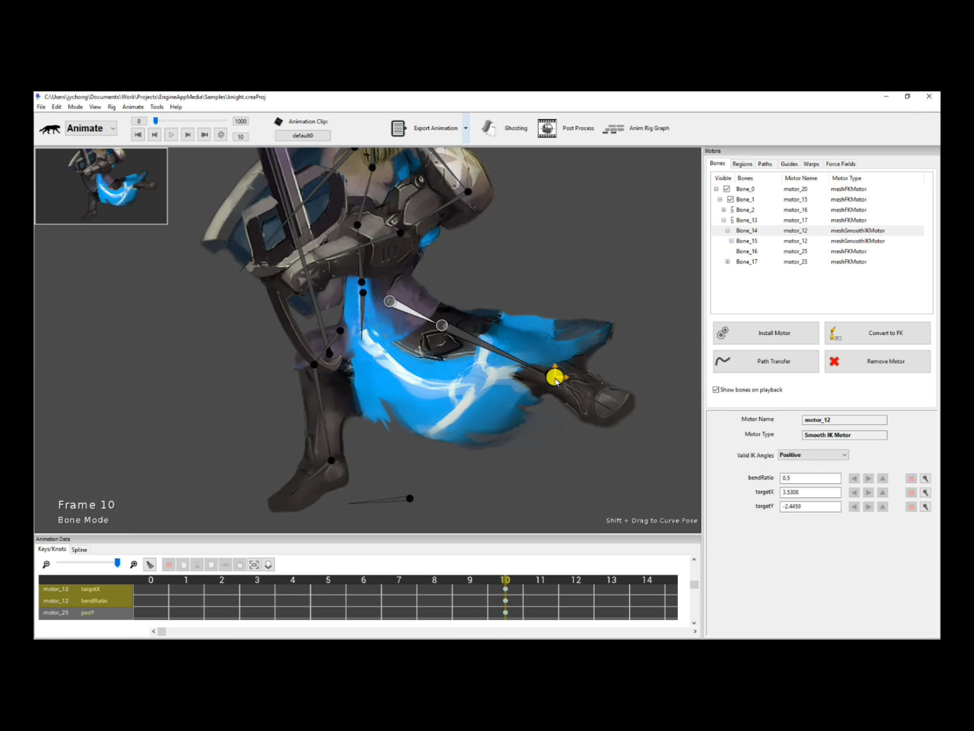
Set Valid IK Angles to Negative and lower the leg's IK target to about targetX 1.03 and targetY -6.22
click(828, 451)
click(829, 472)
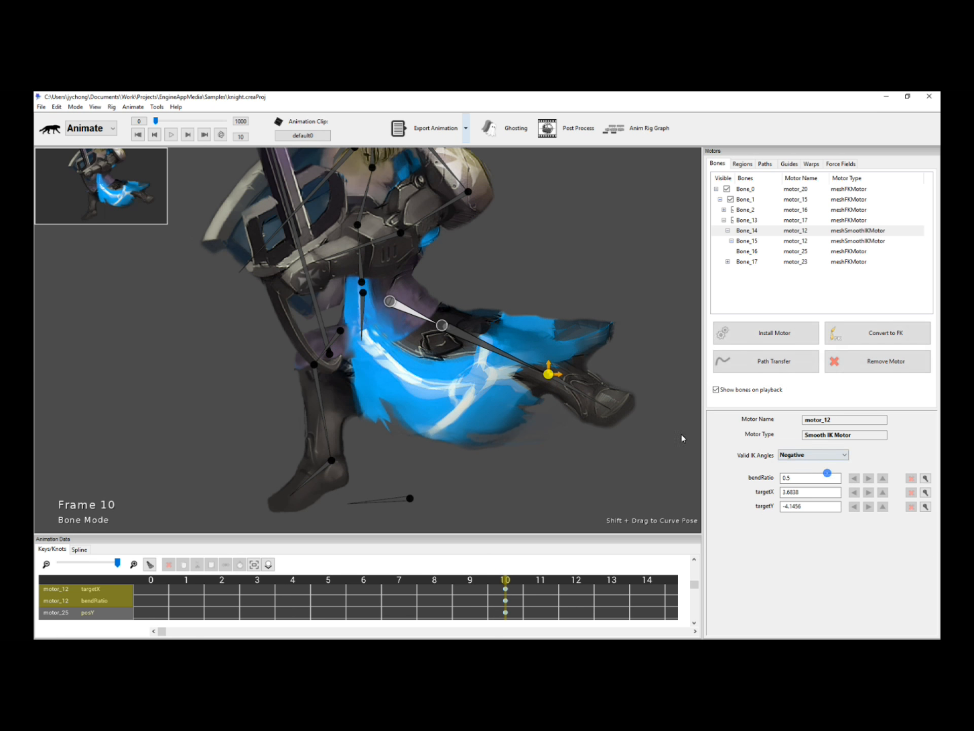
drag(552, 376, 485, 441)
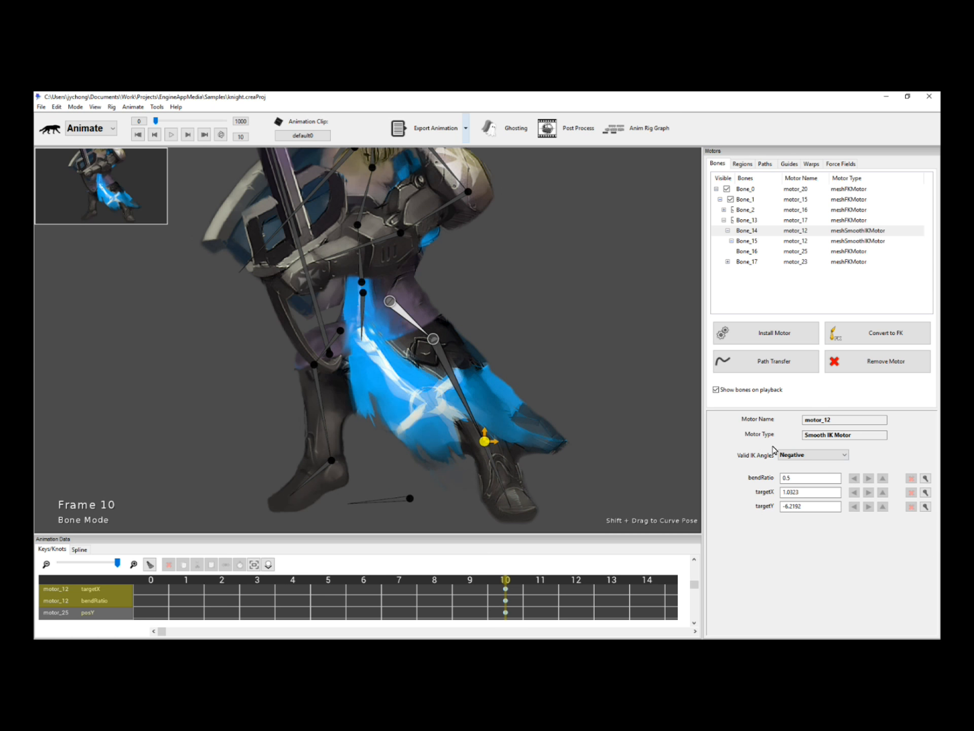
Switch Valid IK Angles to Positive, shift the leg's IK target to about targetX 2.43 and targetY -5.41, and restore Negative
click(796, 455)
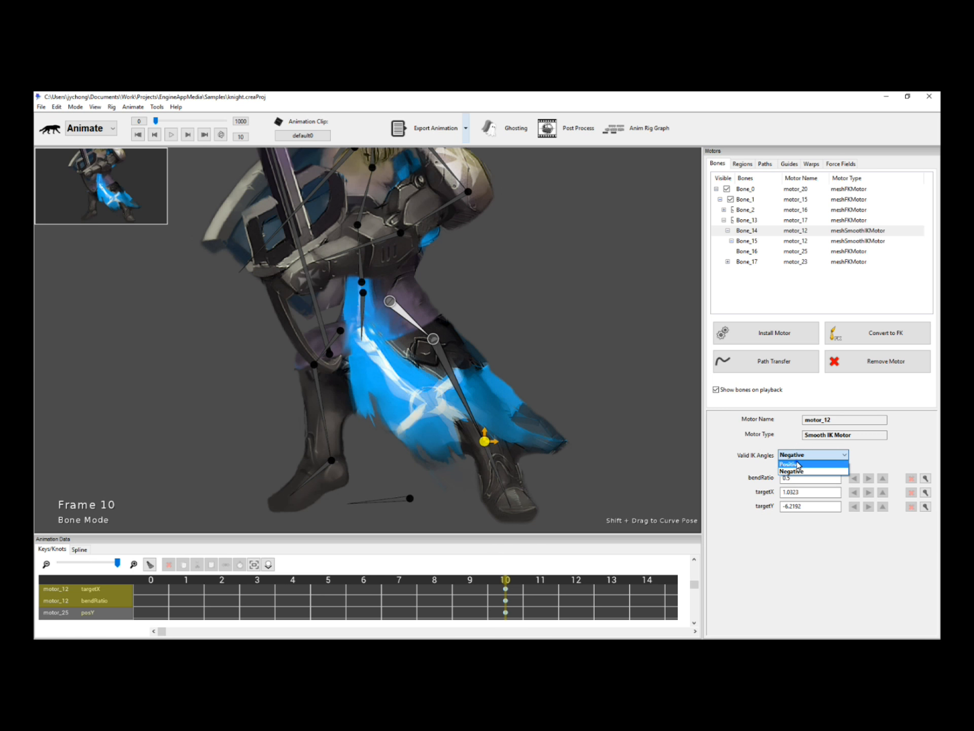
click(798, 465)
drag(494, 450, 529, 425)
click(804, 455)
click(810, 471)
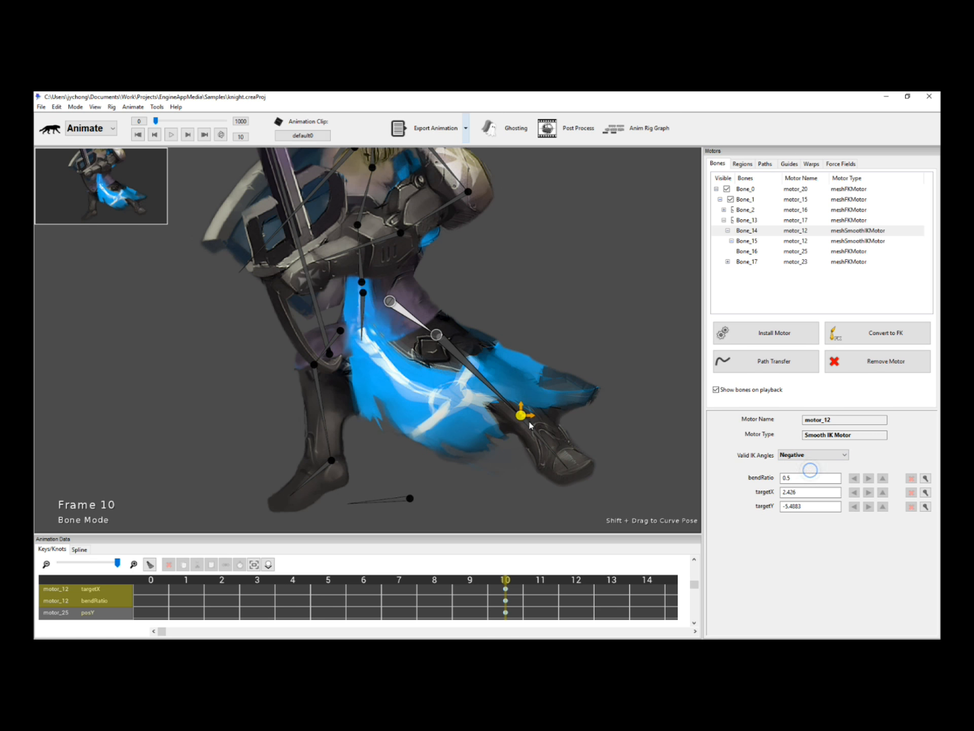
Key the raised leg at frame 0 with the IK target at about targetX 3.28 and targetY -2.36, and scrub to frame 10
drag(523, 417, 554, 331)
click(156, 585)
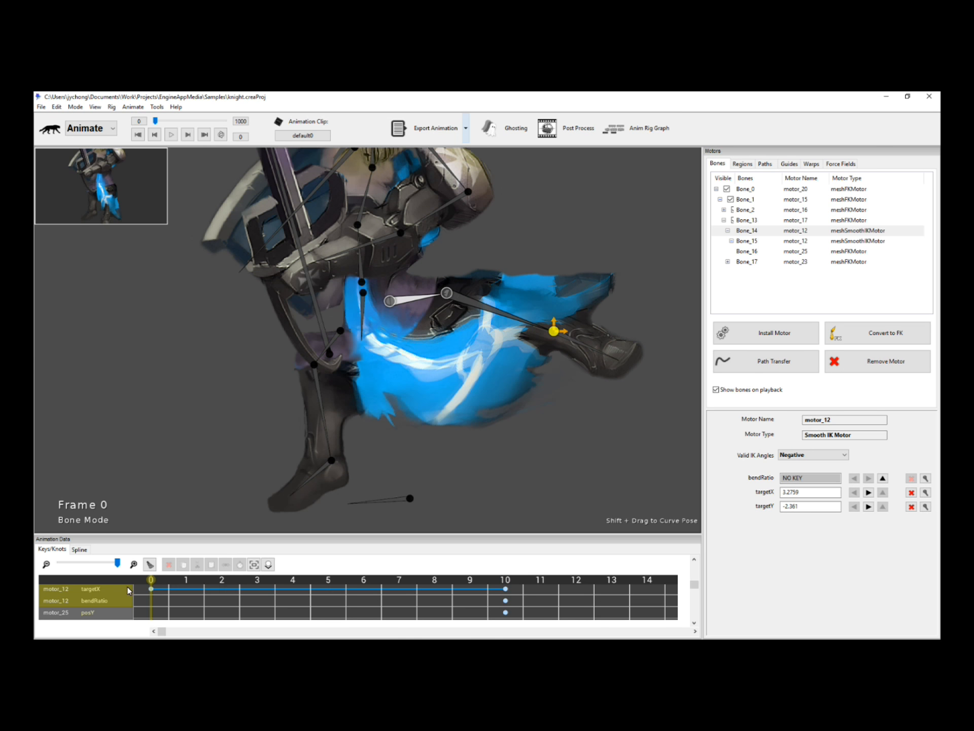
drag(151, 582, 502, 588)
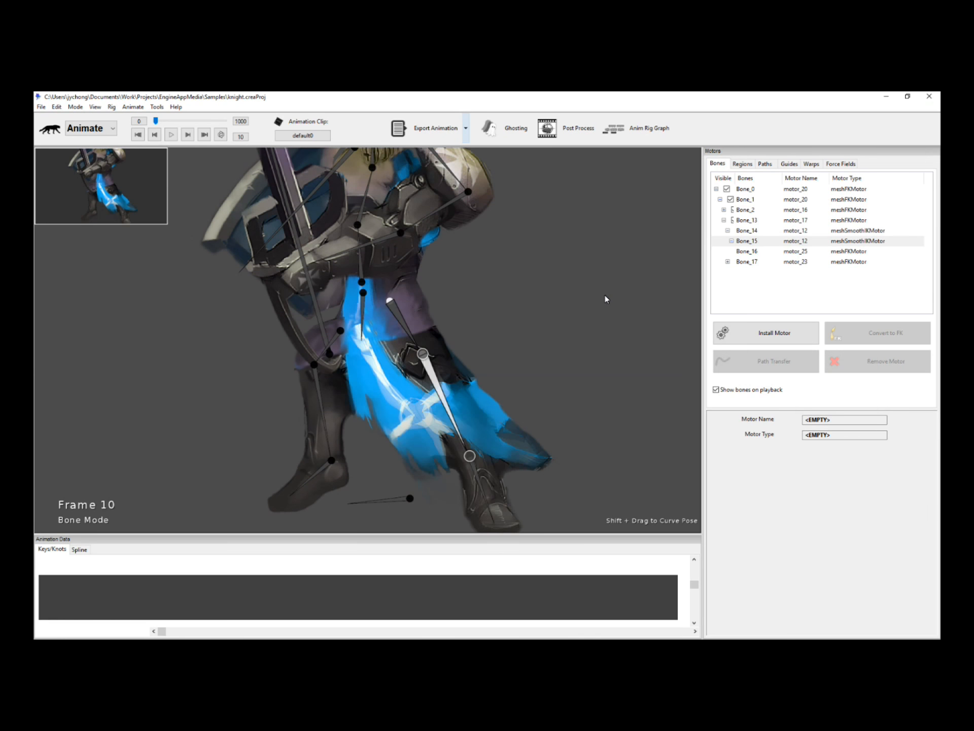
Install a Smooth IK Rotate Motor on the sword arm's HandBone1 and HandBone2 together
drag(604, 293, 550, 448)
scroll(577, 368, up, 1)
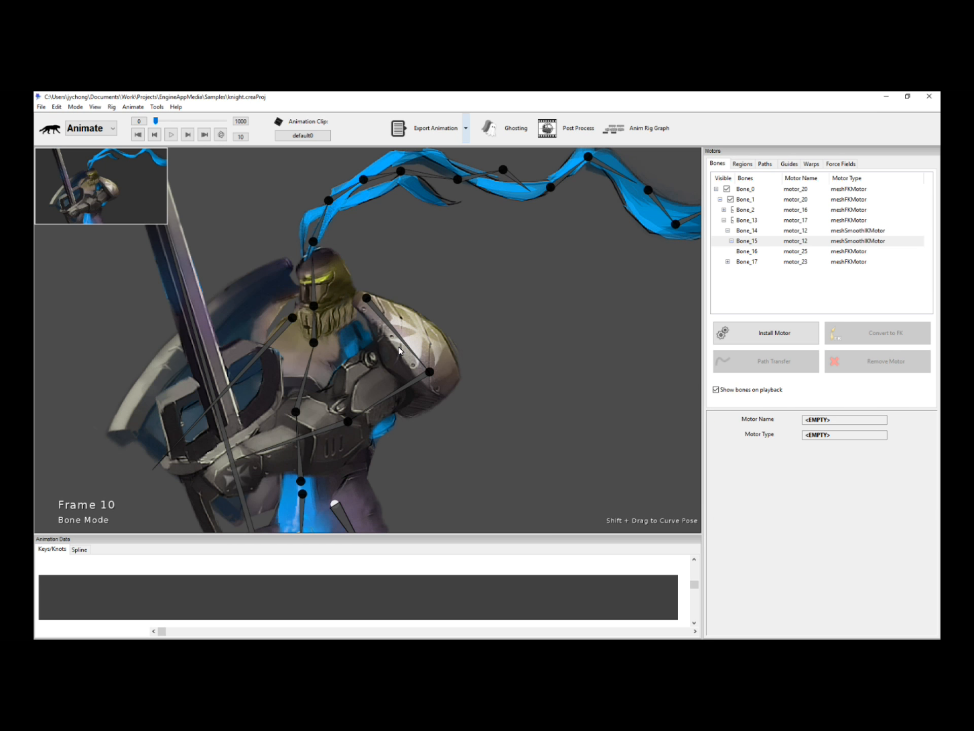
click(418, 383)
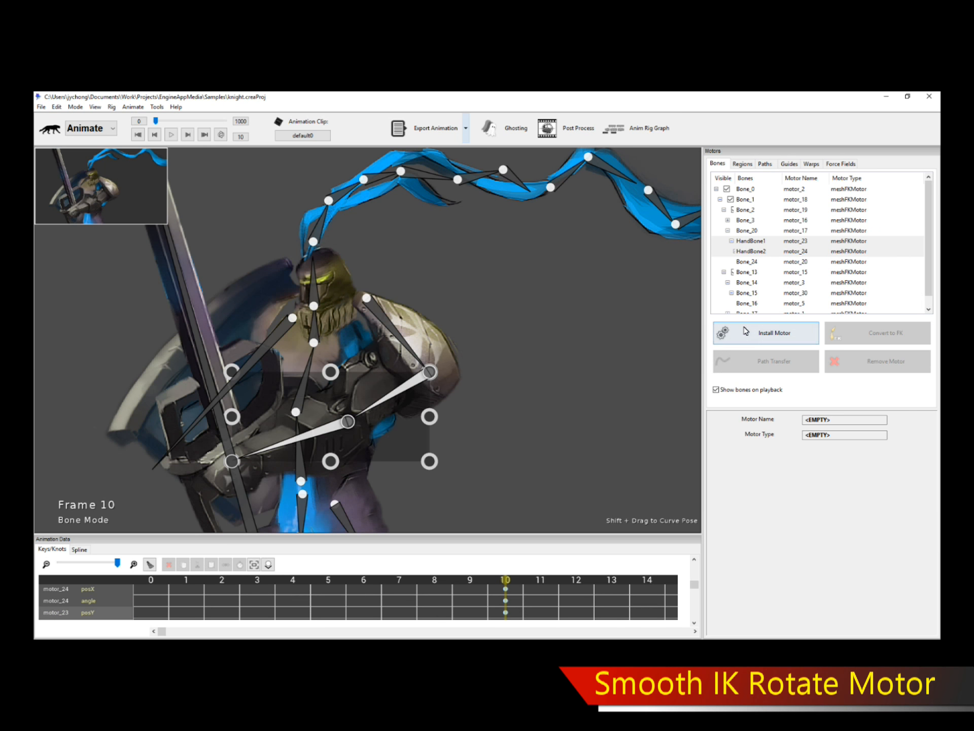
click(745, 331)
drag(659, 274, 666, 410)
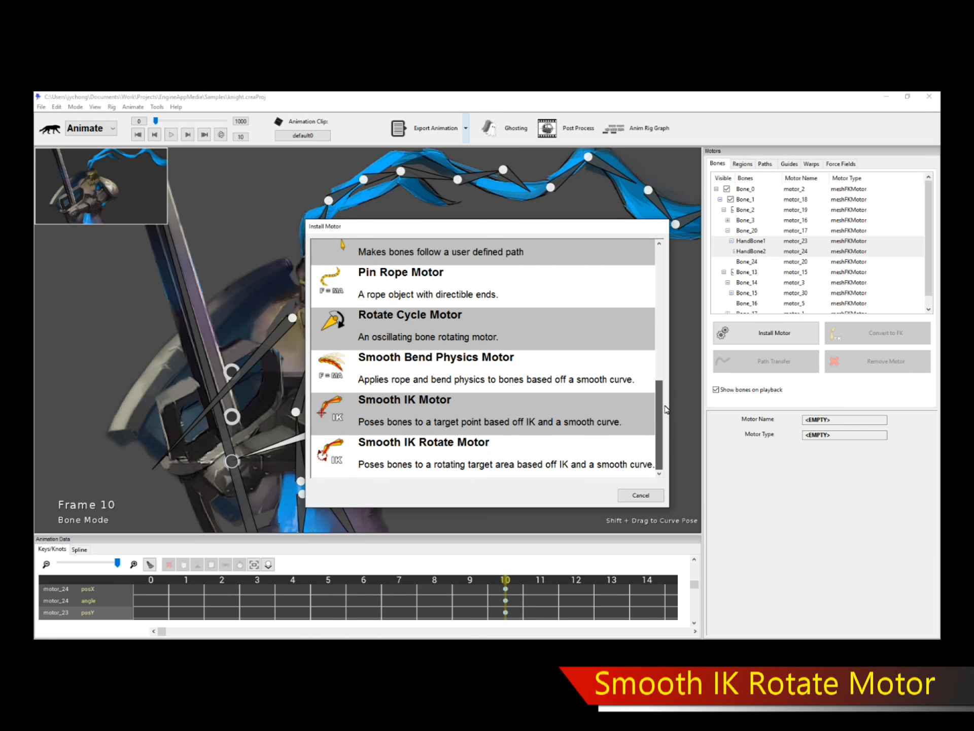
click(494, 465)
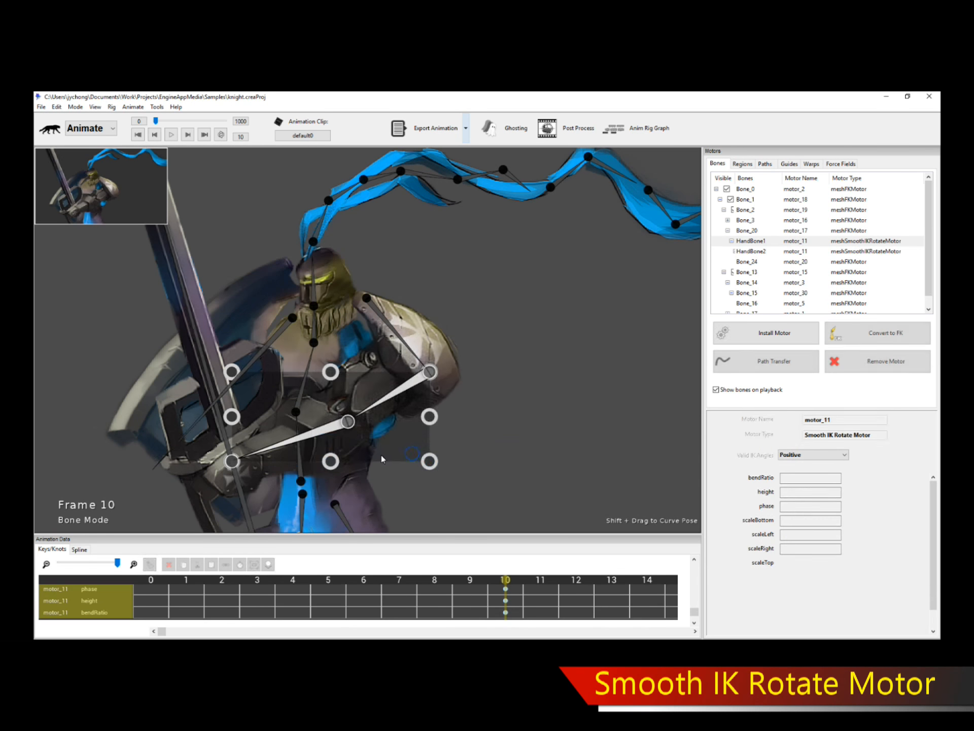
Place the arm's rotating IK target at about targetX -5.15 and targetY 0.21, with Valid IK Angles set to Negative
mouse_move(245, 471)
mouse_down()
mouse_move(239, 461)
mouse_move(252, 461)
mouse_up()
click(819, 455)
click(818, 467)
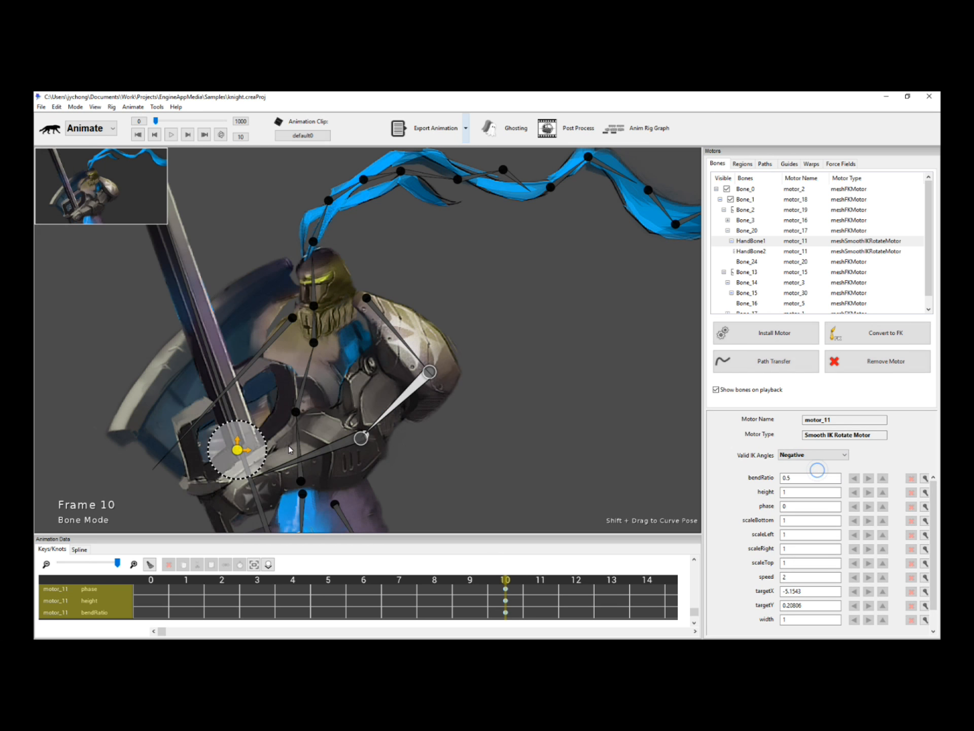
Play the animation to preview the arm's rotating IK motion, and stop playback
key(space)
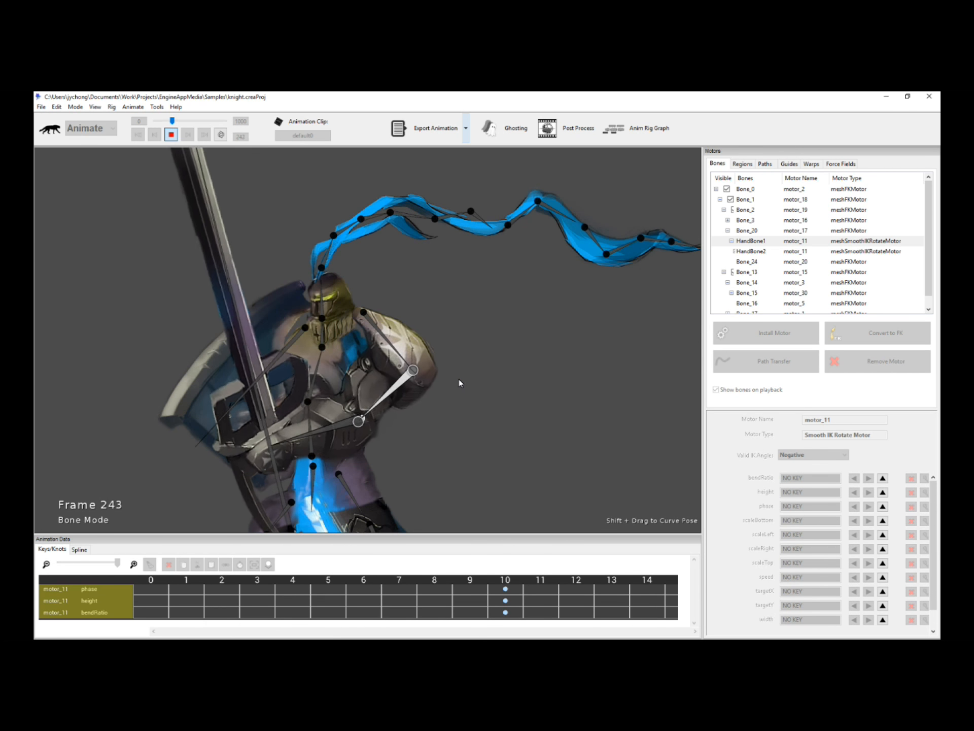
key(space)
scroll(499, 371, up, 3)
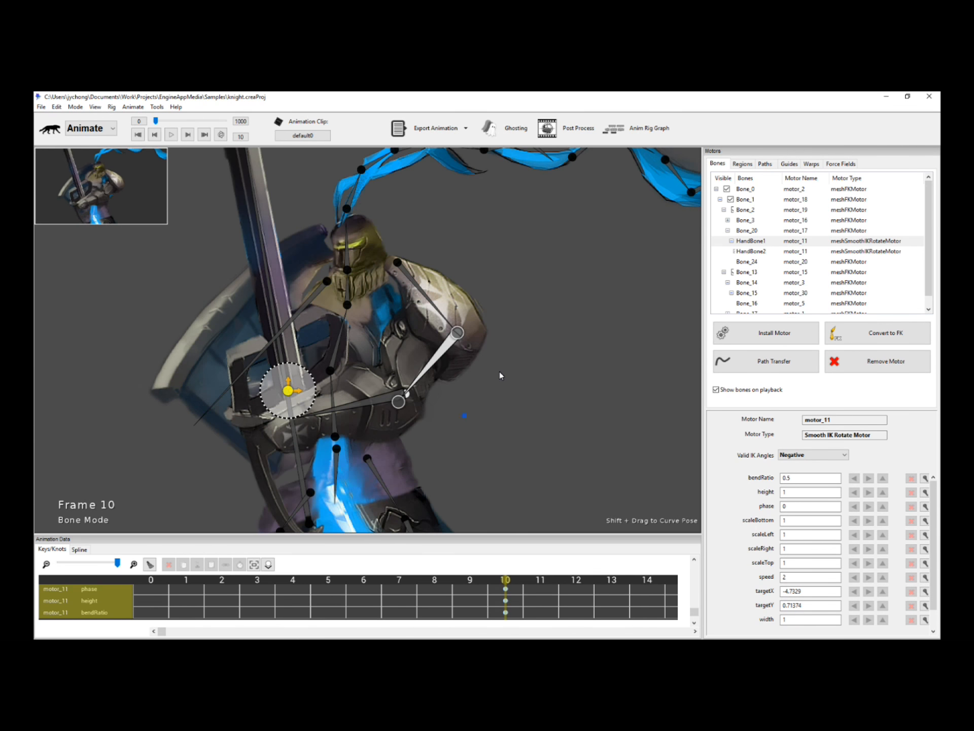
Set the height of the sword arm's target arc to 2 at frame 10 and play the animation to preview the motion
scroll(500, 372, up, 1)
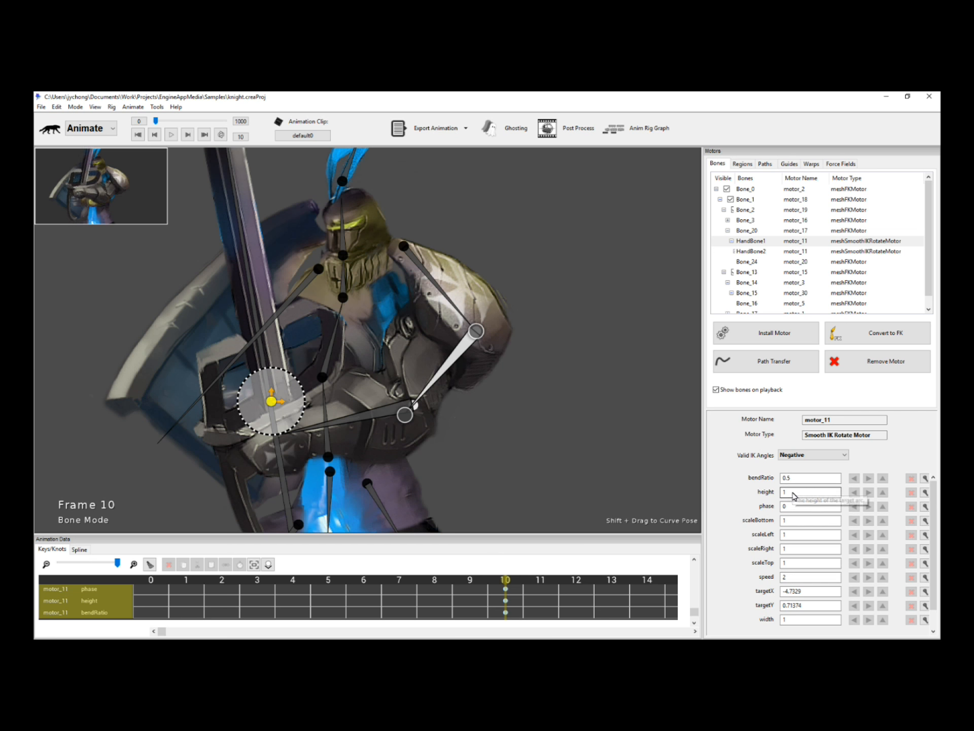
click(152, 580)
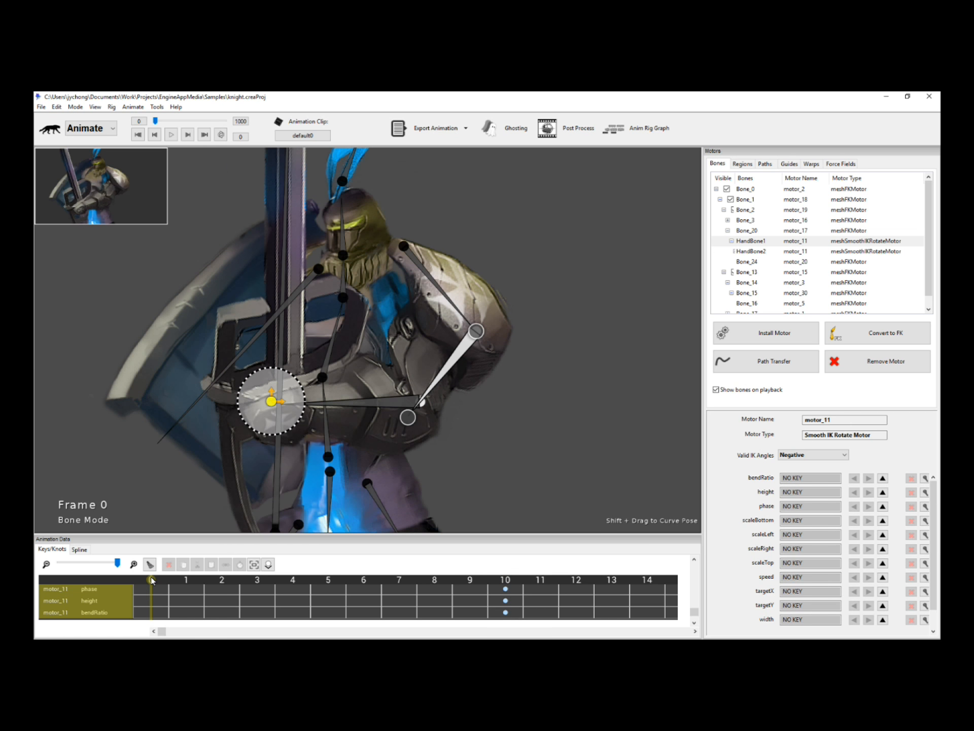
click(508, 580)
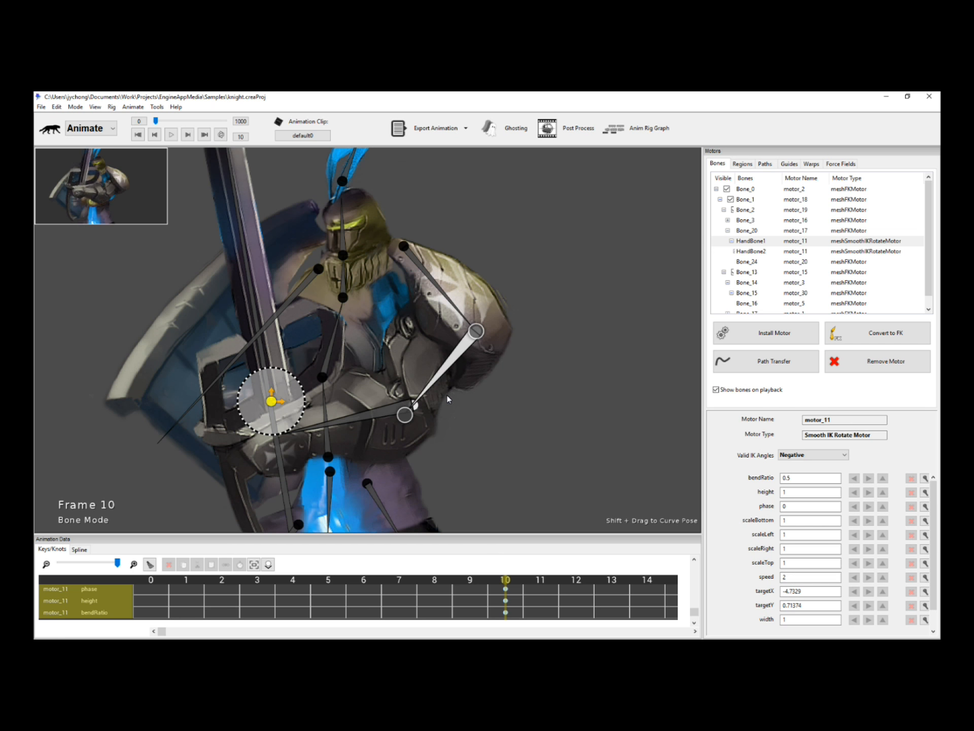
click(799, 492)
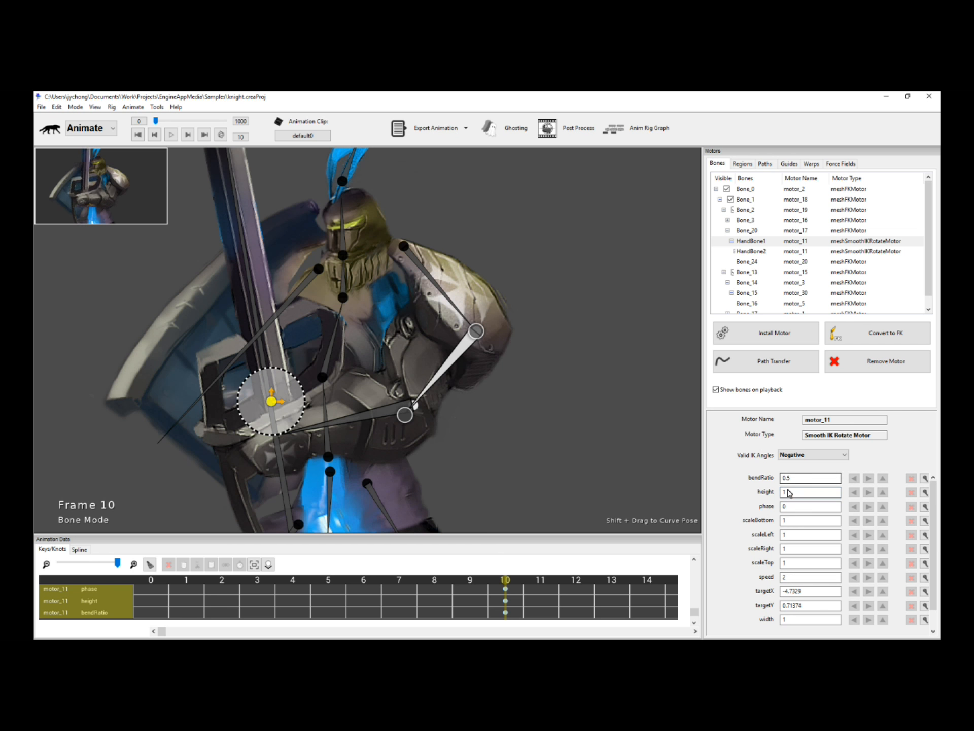
click(794, 493)
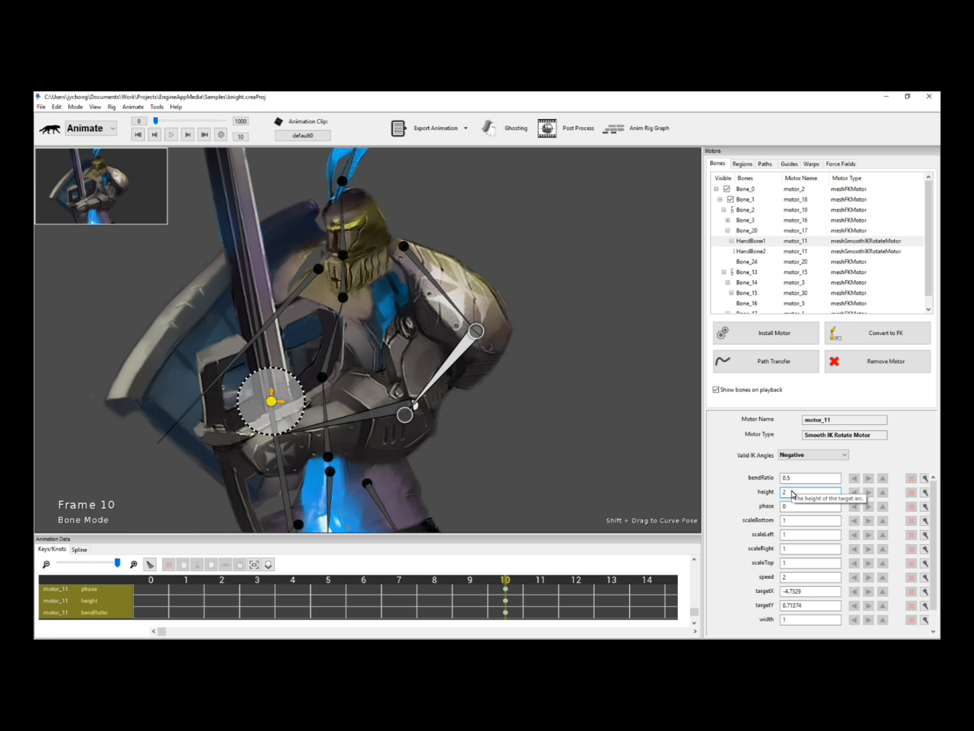
key(Return)
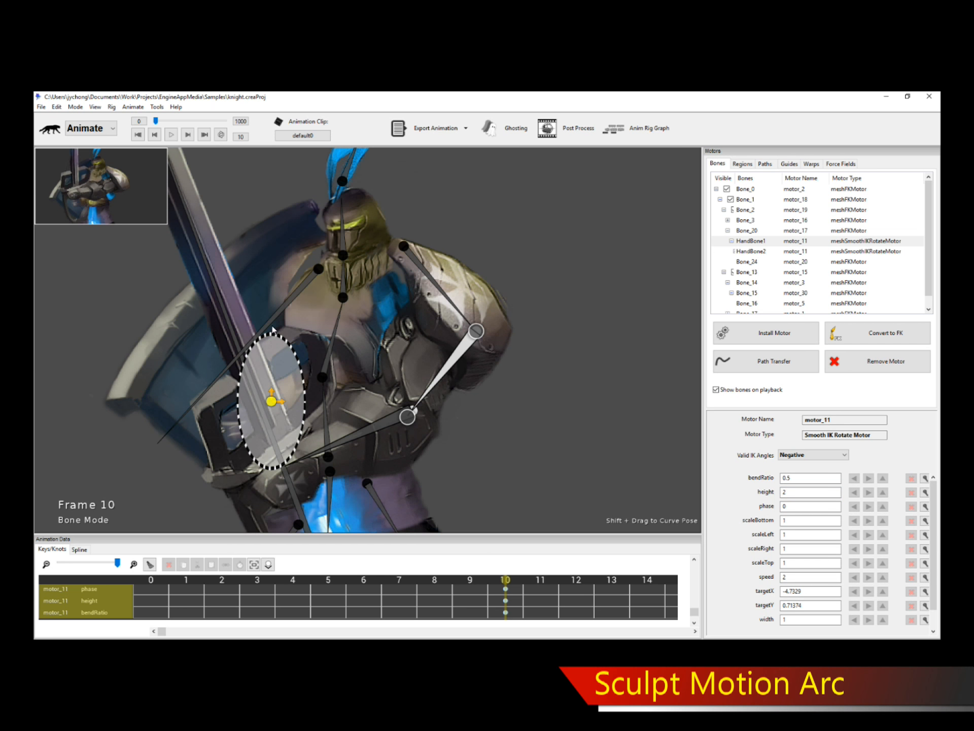
key(space)
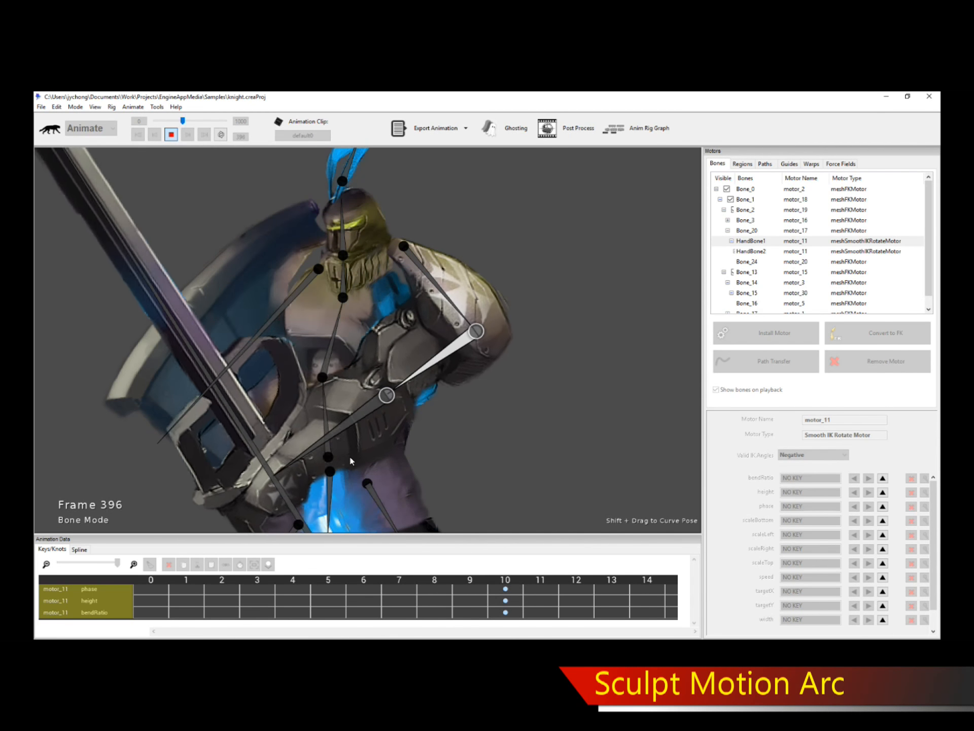
key(space)
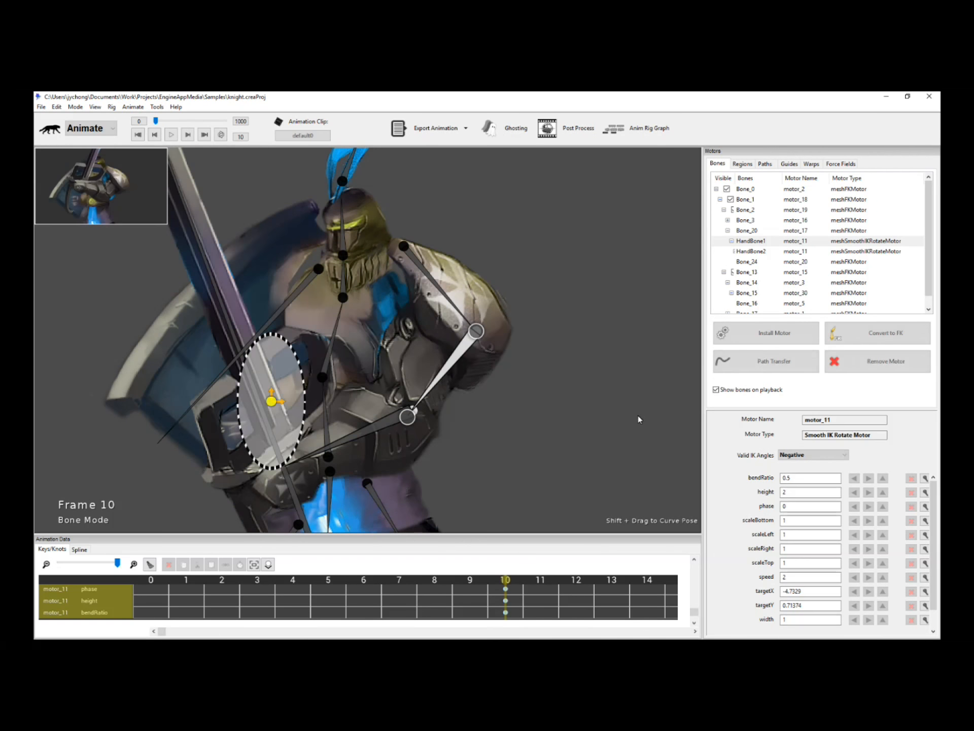
Set the width of the arm's target arc to 2 and play the animation to preview the larger circular motion
scroll(938, 511, down, 1)
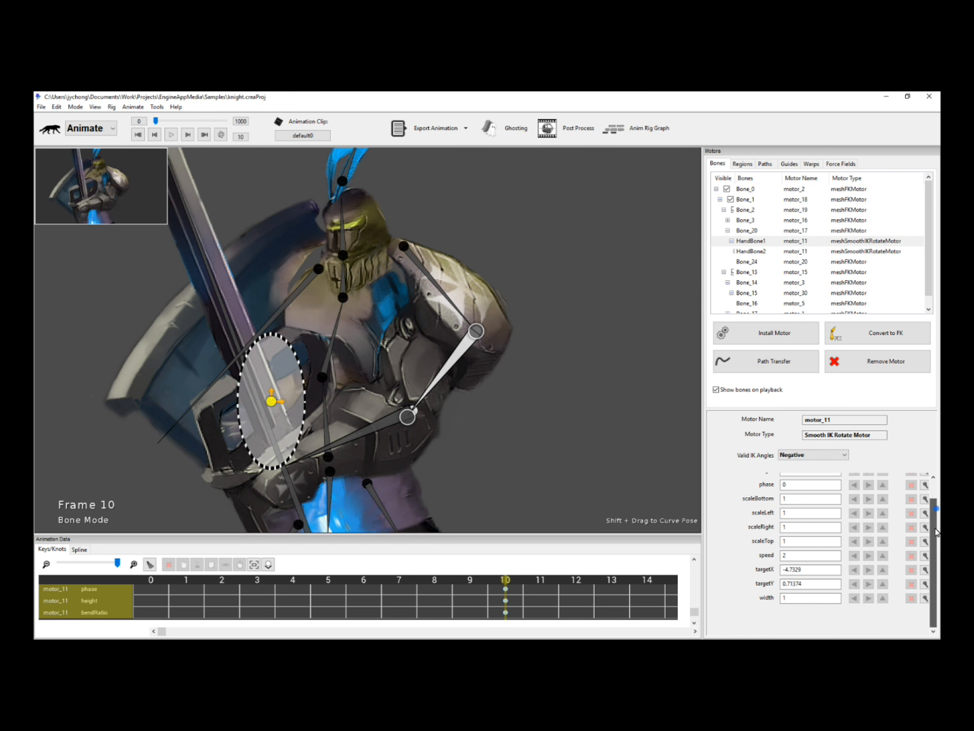
click(804, 602)
text(2)
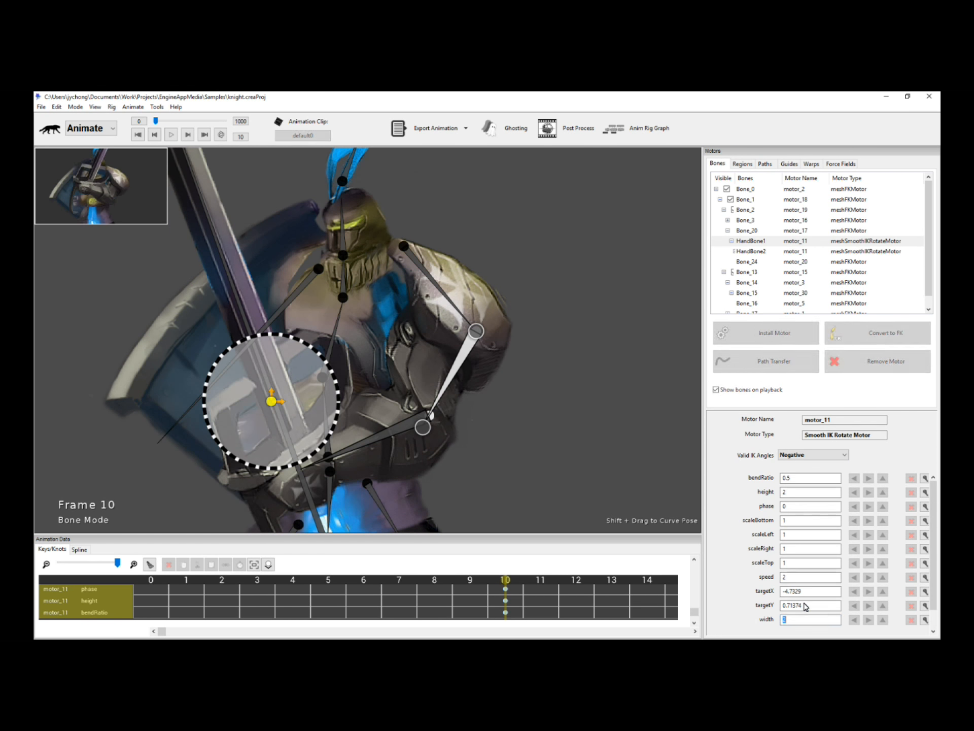
key(space)
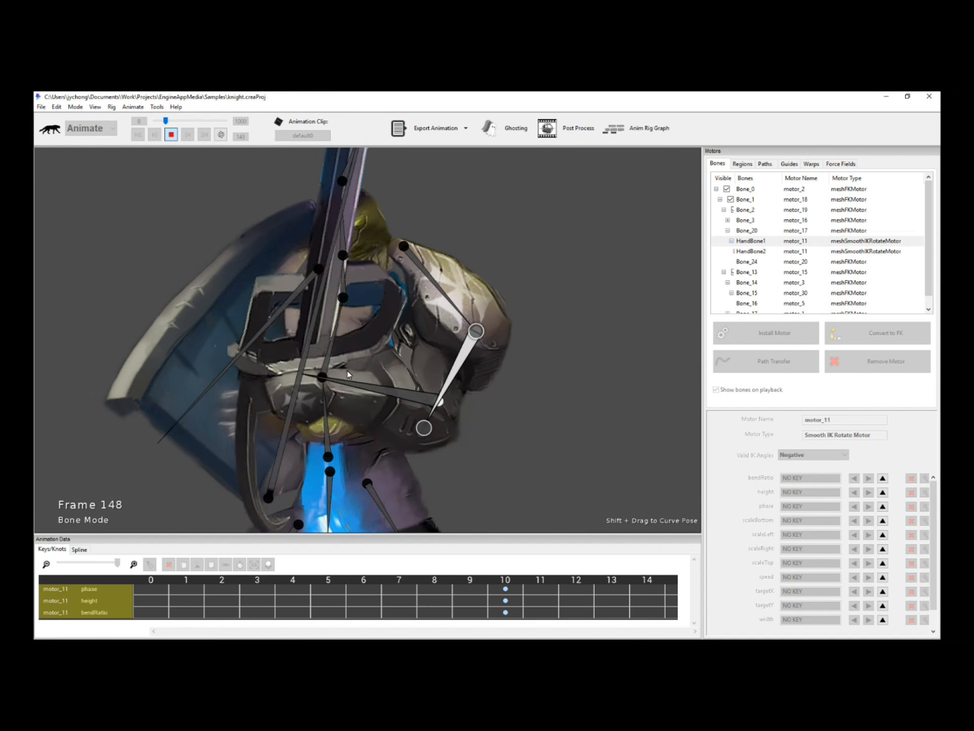
key(space)
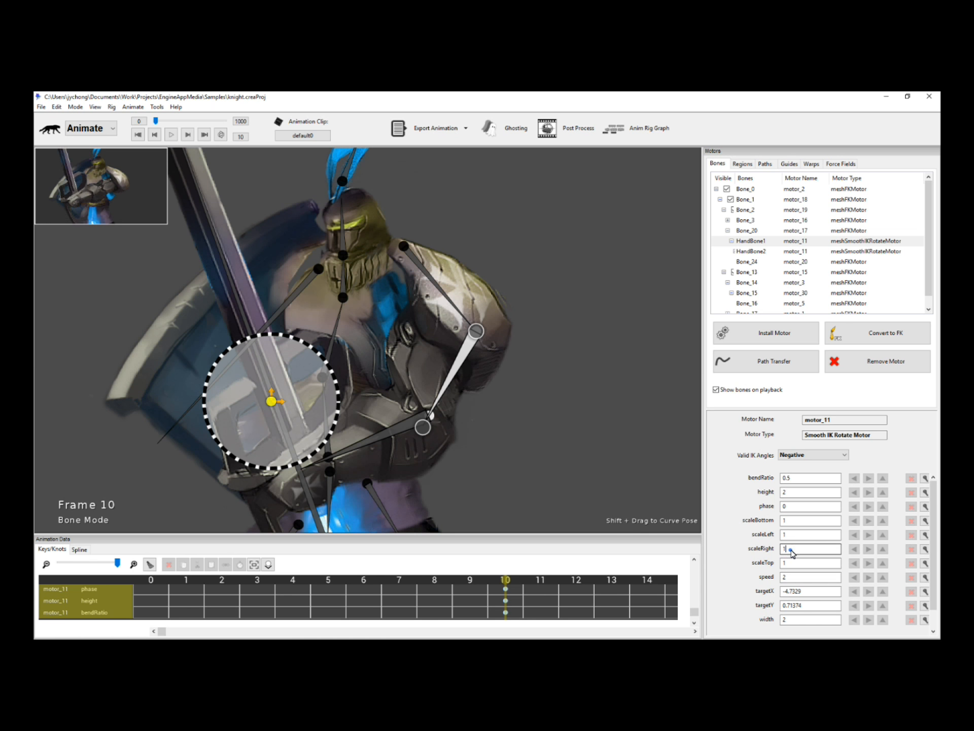
Set the target arc's scaleLeft to 0 and play the animation to preview the half-circle motion
click(796, 535)
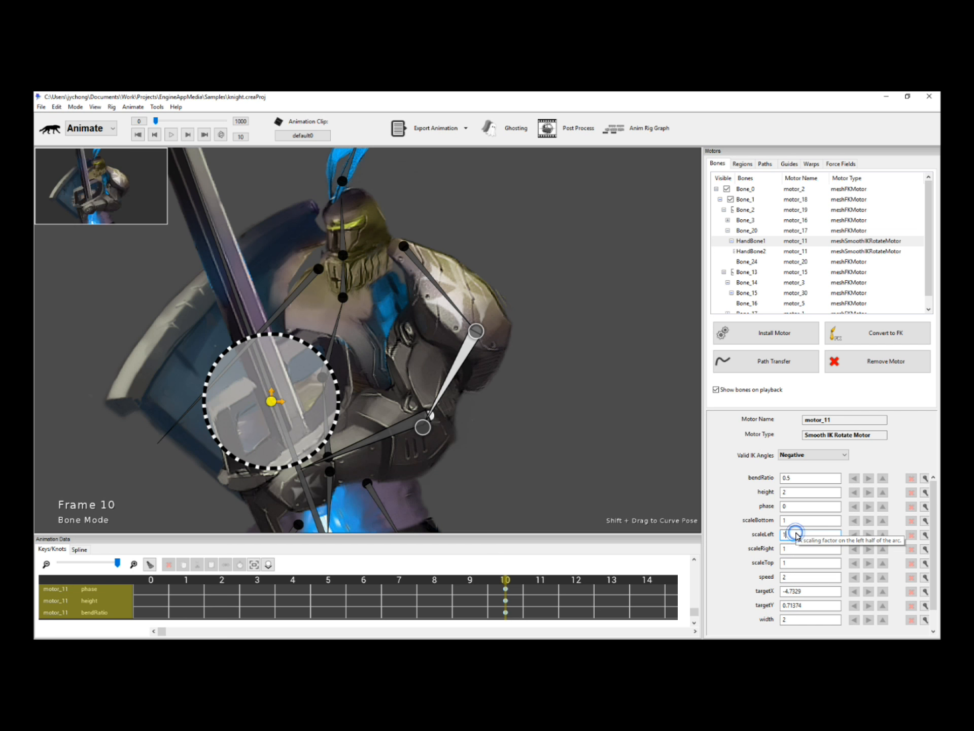
text(0)
key(Return)
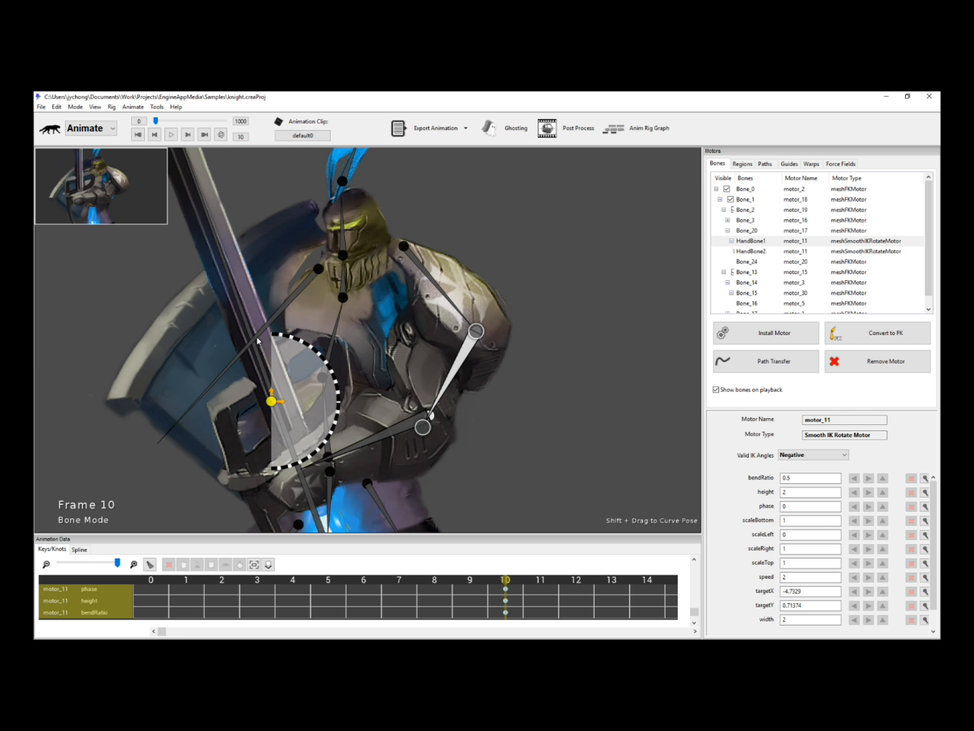
key(space)
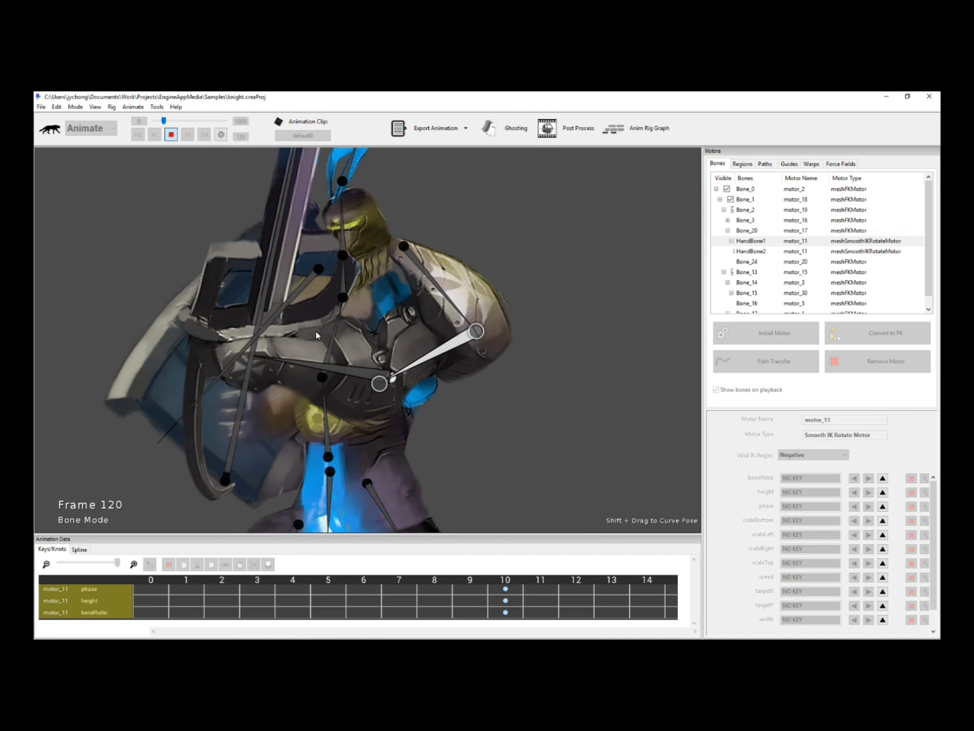
key(space)
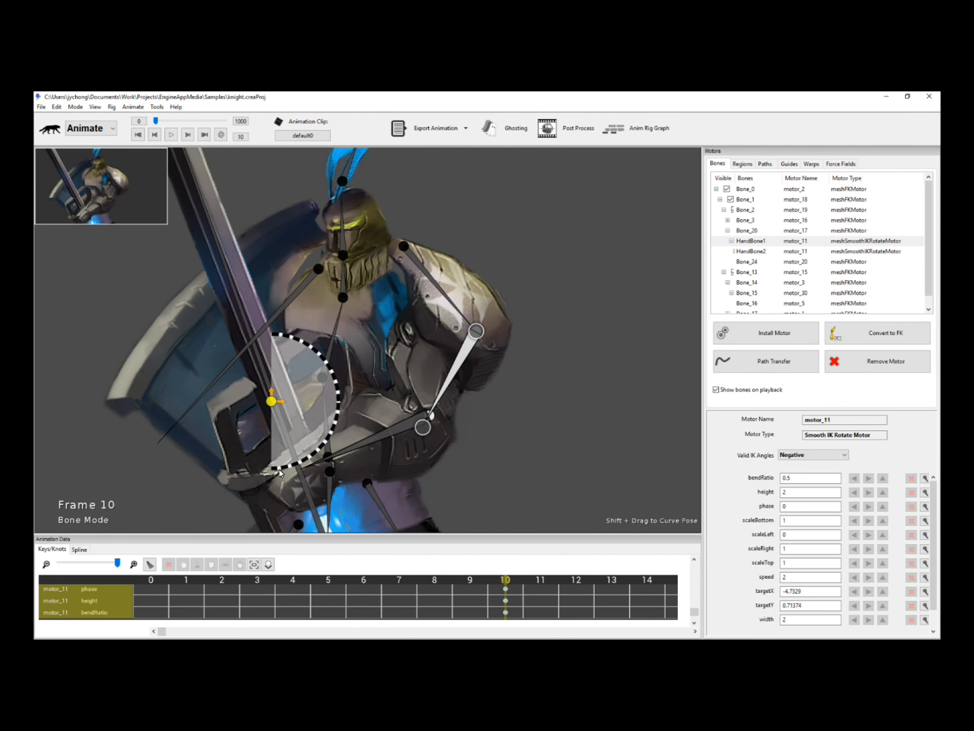
key(space)
key(space)
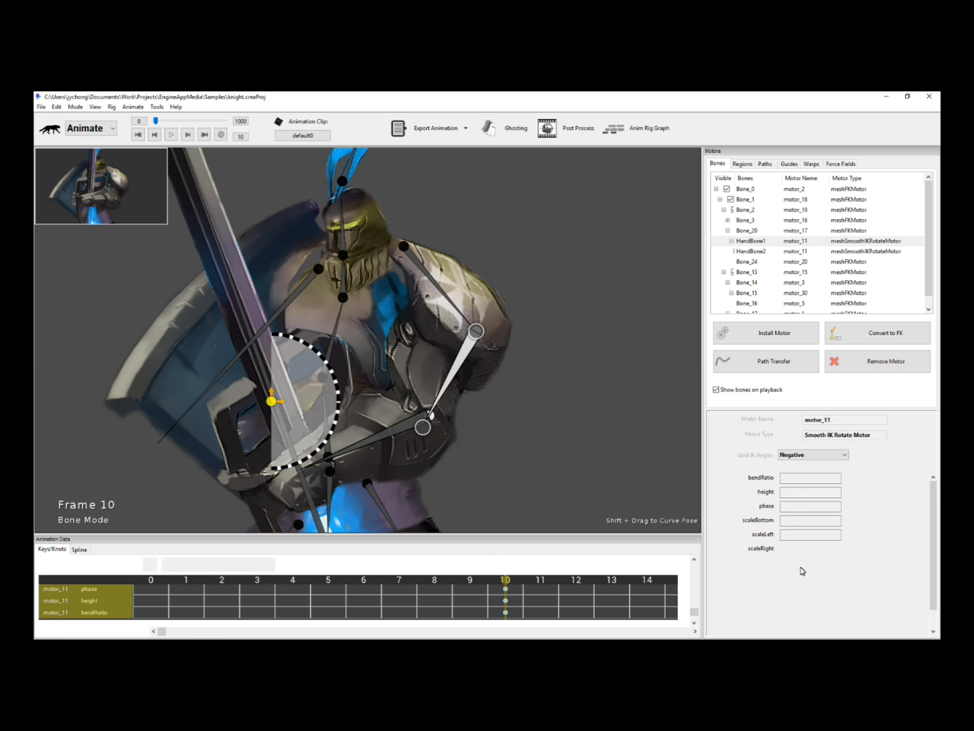
Set the target arc's scaleTop to 0.5 and play the animation to preview the flattened motion
key(Return)
key(space)
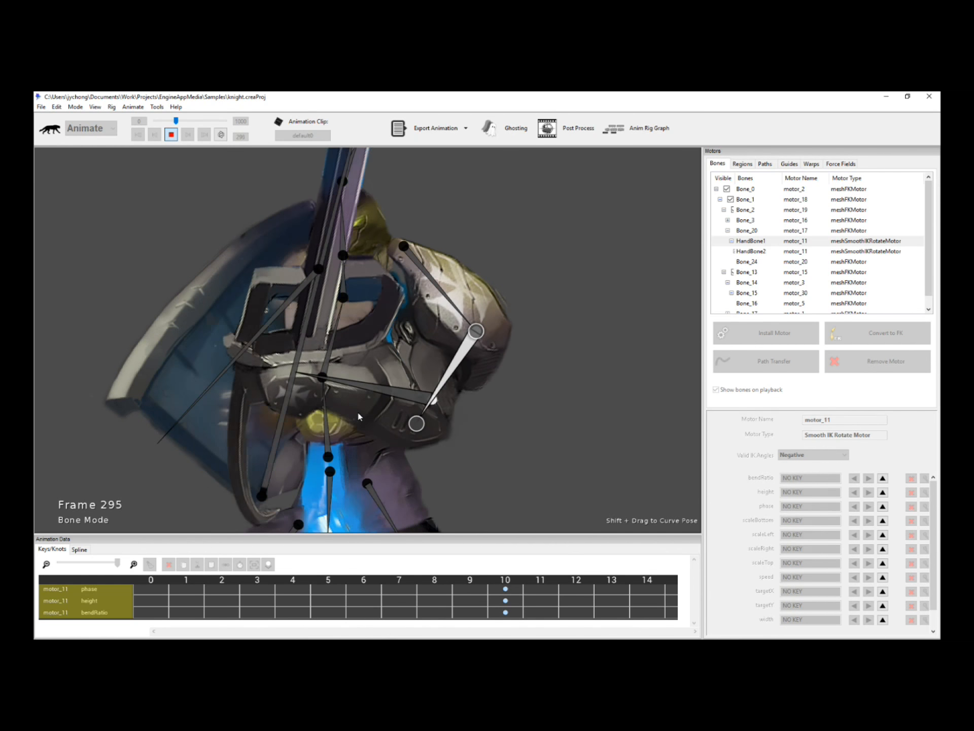
key(space)
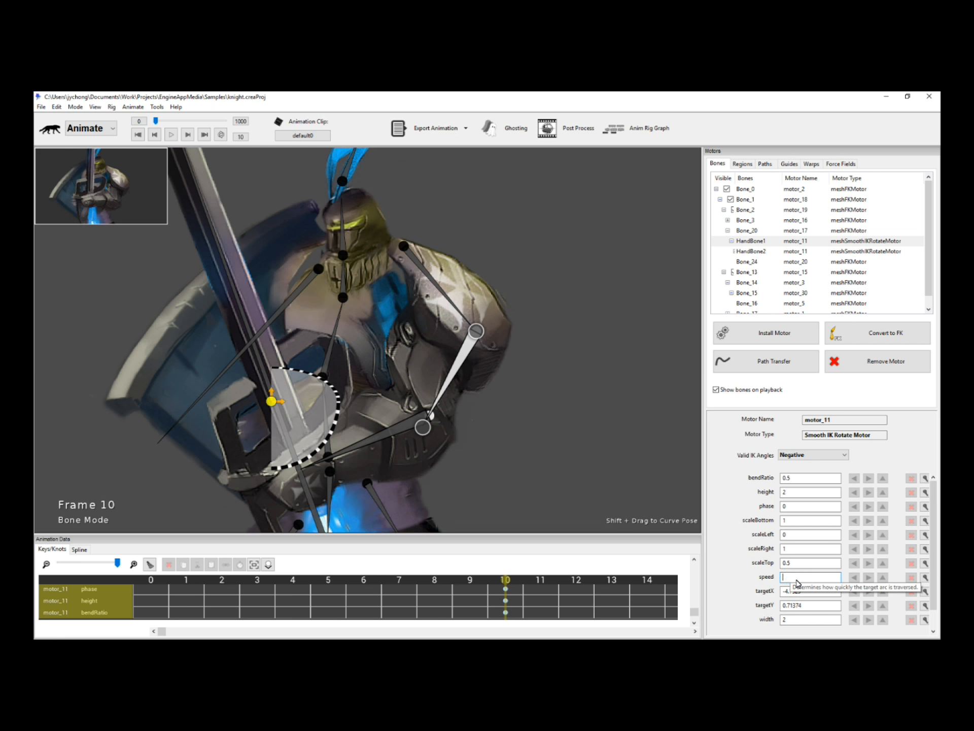
Change the arc's traversal speed and play the animation to preview the new pace
key(Return)
key(space)
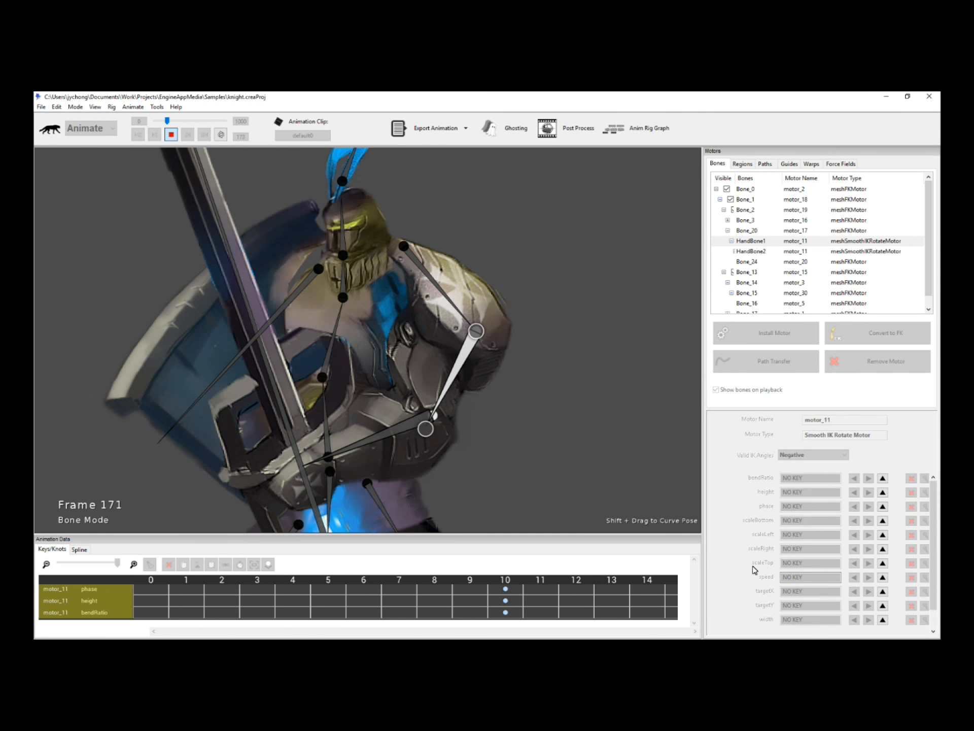
key(space)
Set the arc's speed to 5 and play the animation to preview the arm moving at that speed
click(802, 579)
key(BackSpace)
text(5)
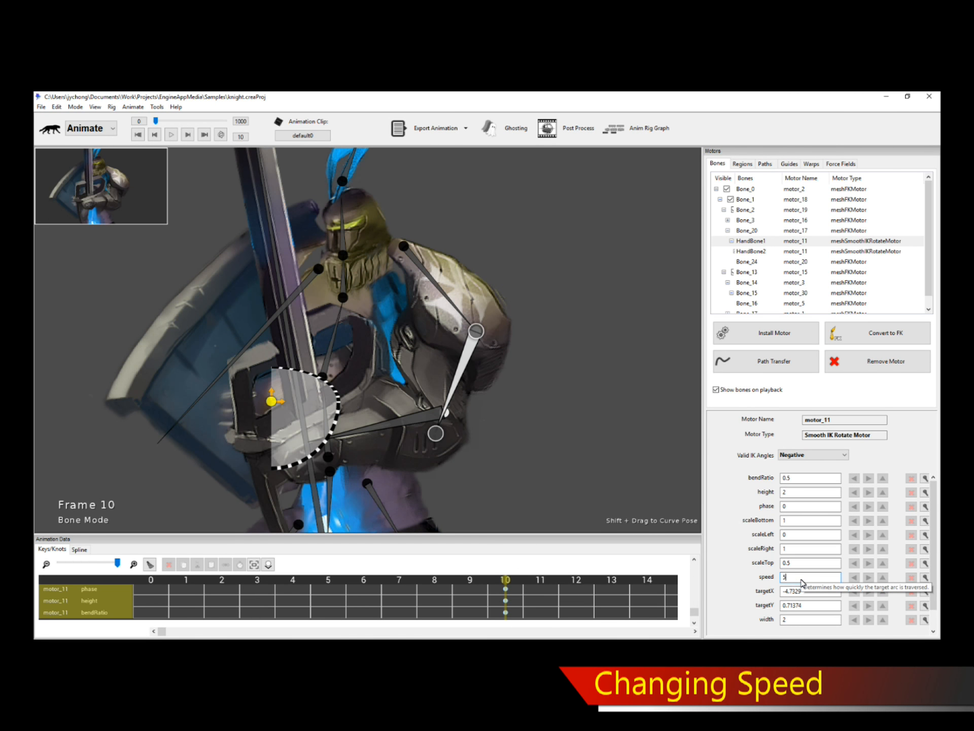
key(Return)
key(space)
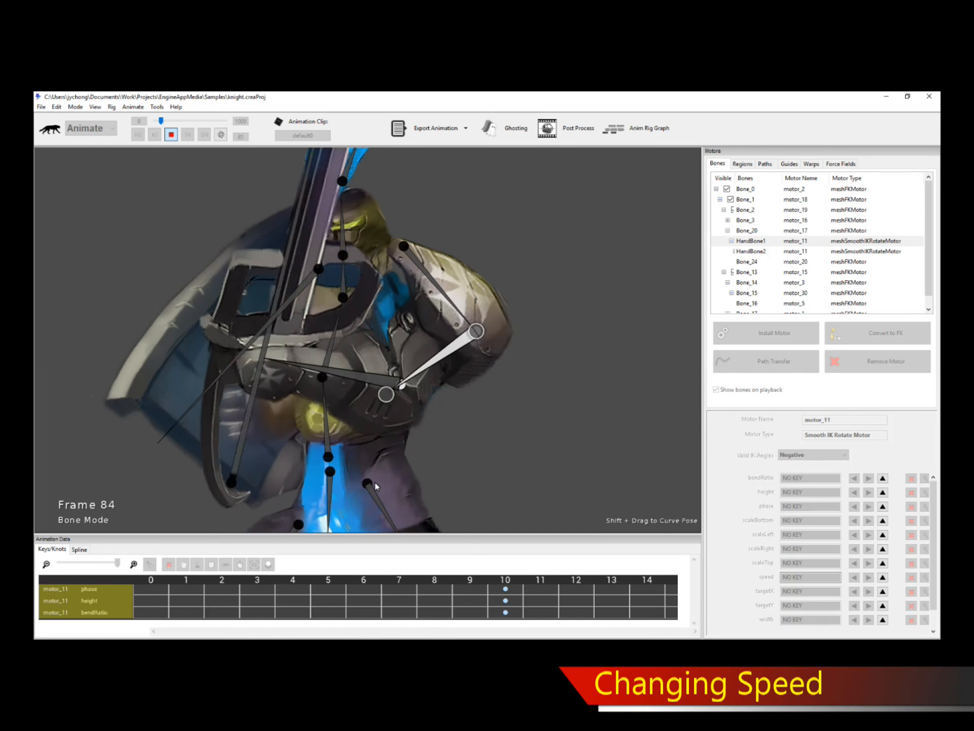
key(space)
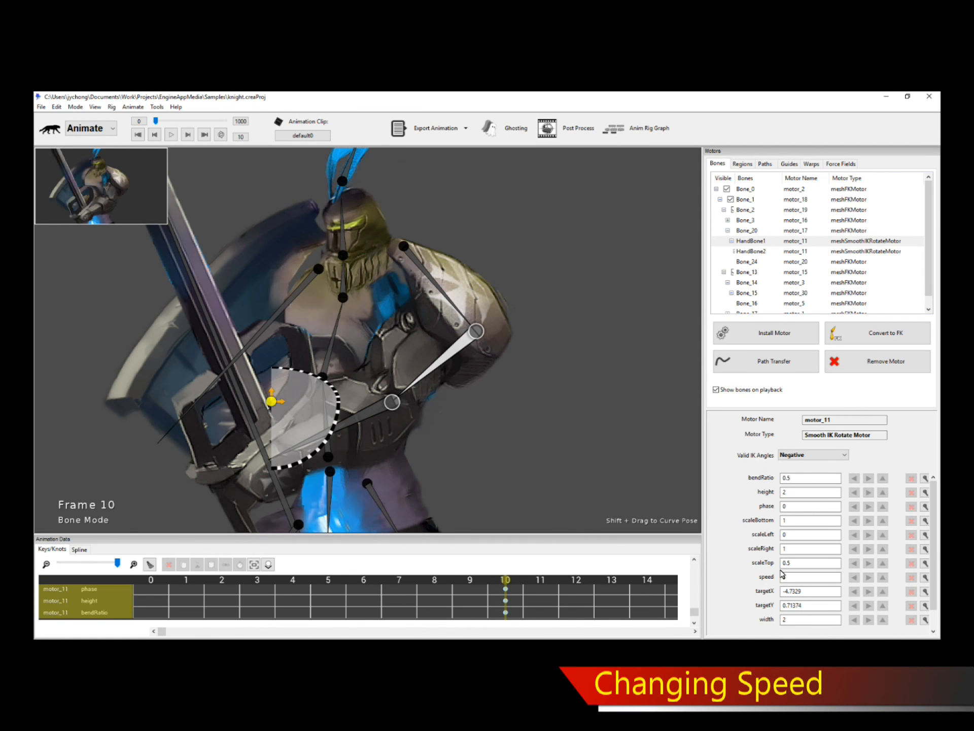
Set the arc's speed to 2 and play the animation to check the pace
click(819, 579)
key(BackSpace)
text(2)
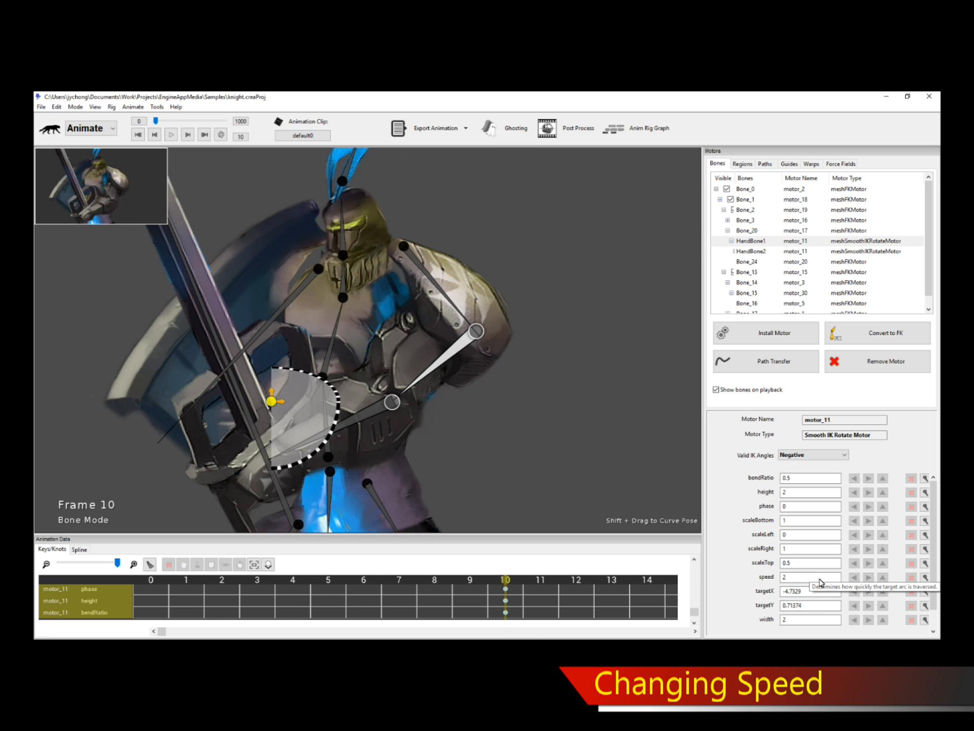
key(space)
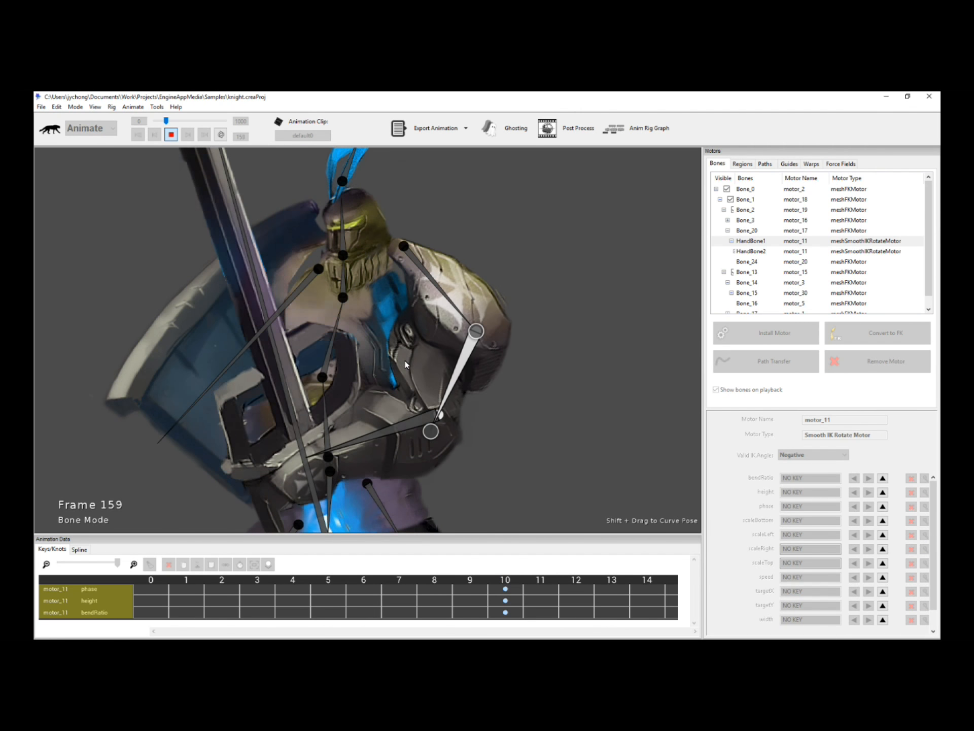
key(space)
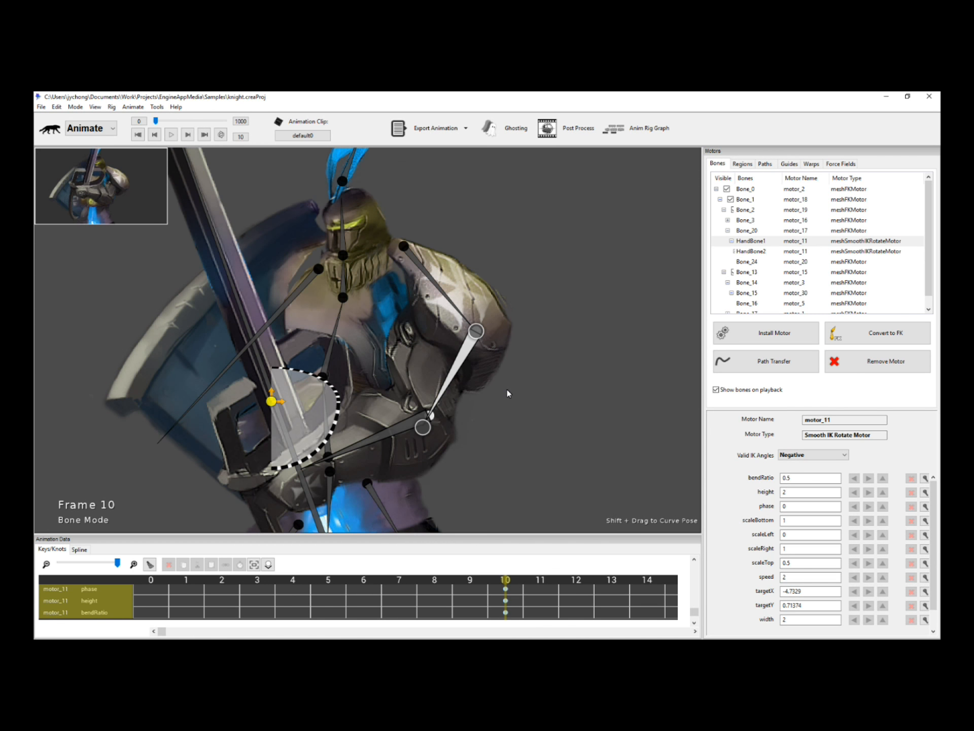
Play the animation once more to review how the arm bones follow the sculpted arc, and stop playback
click(507, 389)
click(462, 361)
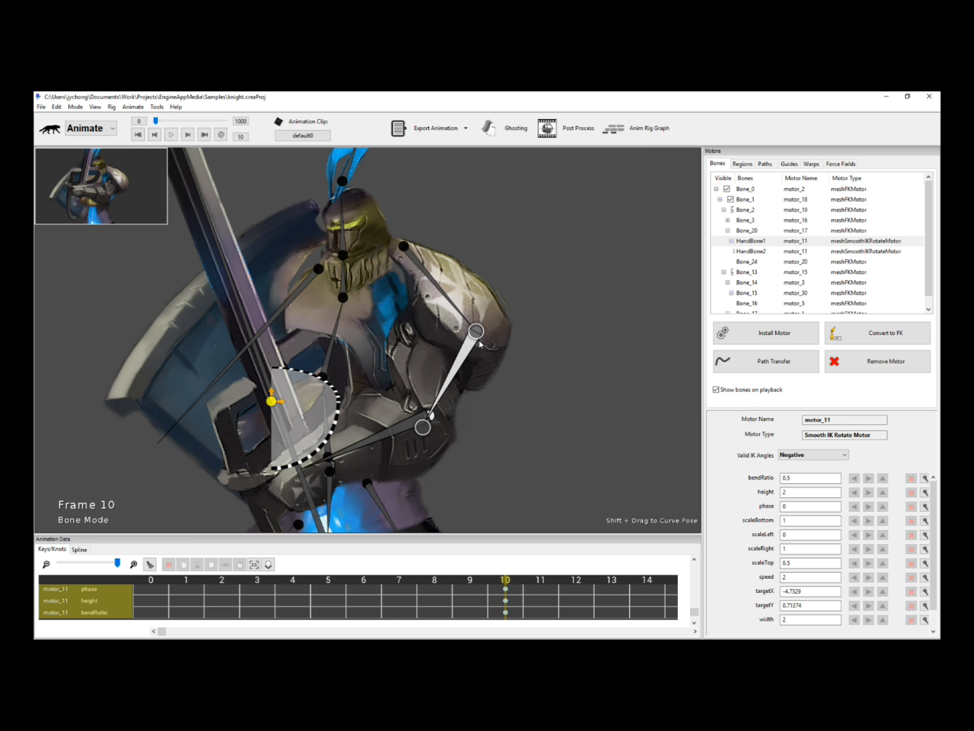
key(space)
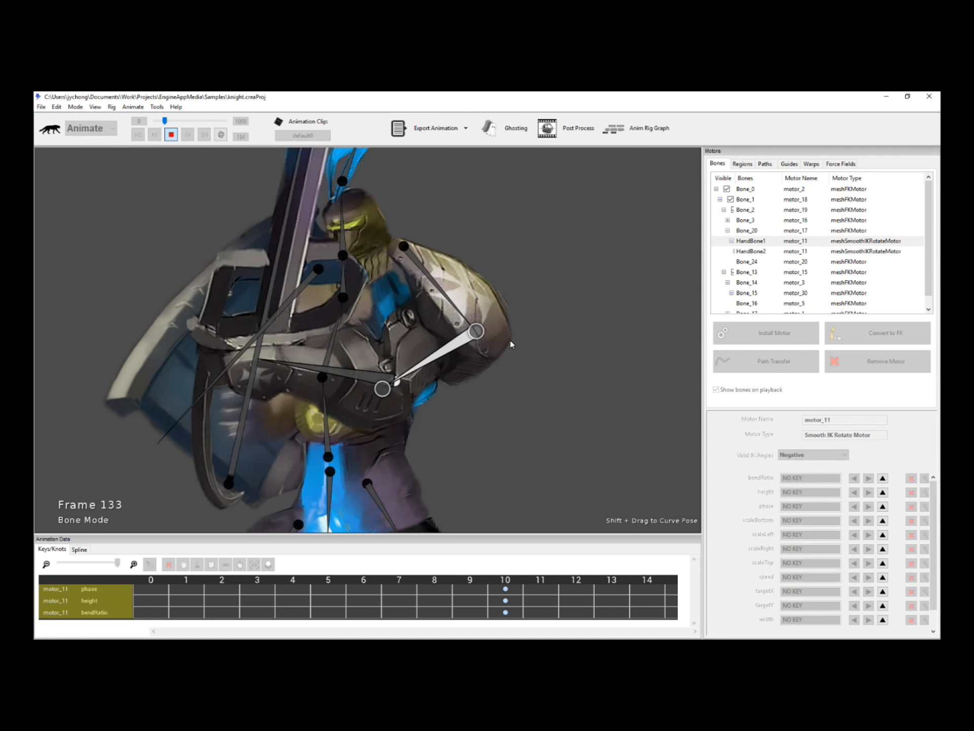
key(space)
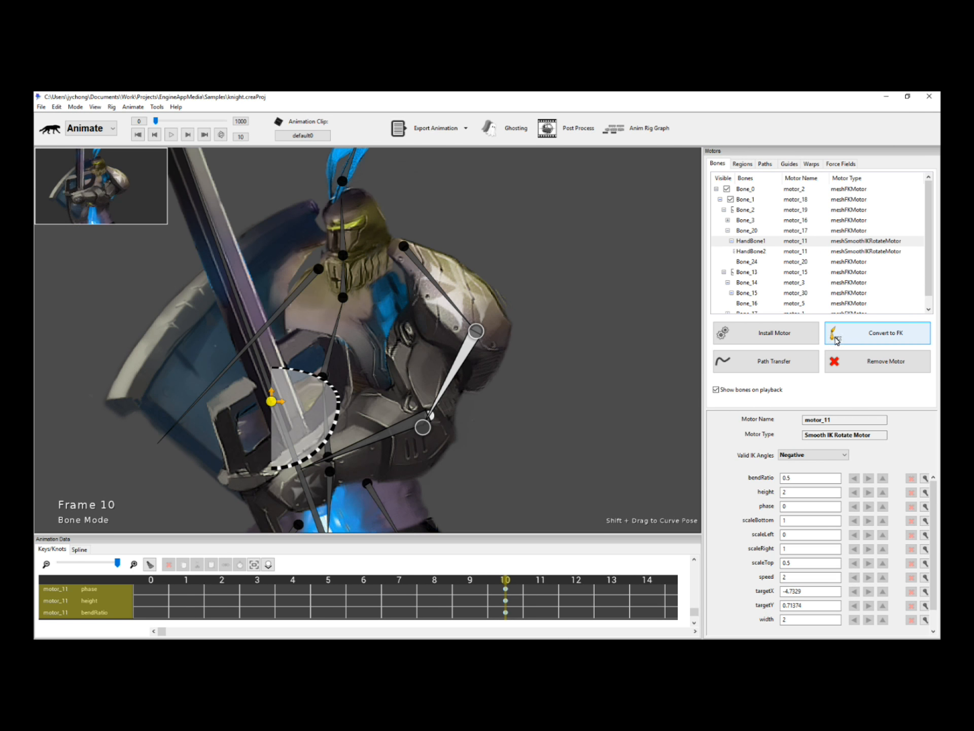
Convert only the selected Smooth IK Rotate Motor of the sword arm to FK, deselect it, and play the animation to check it
click(875, 337)
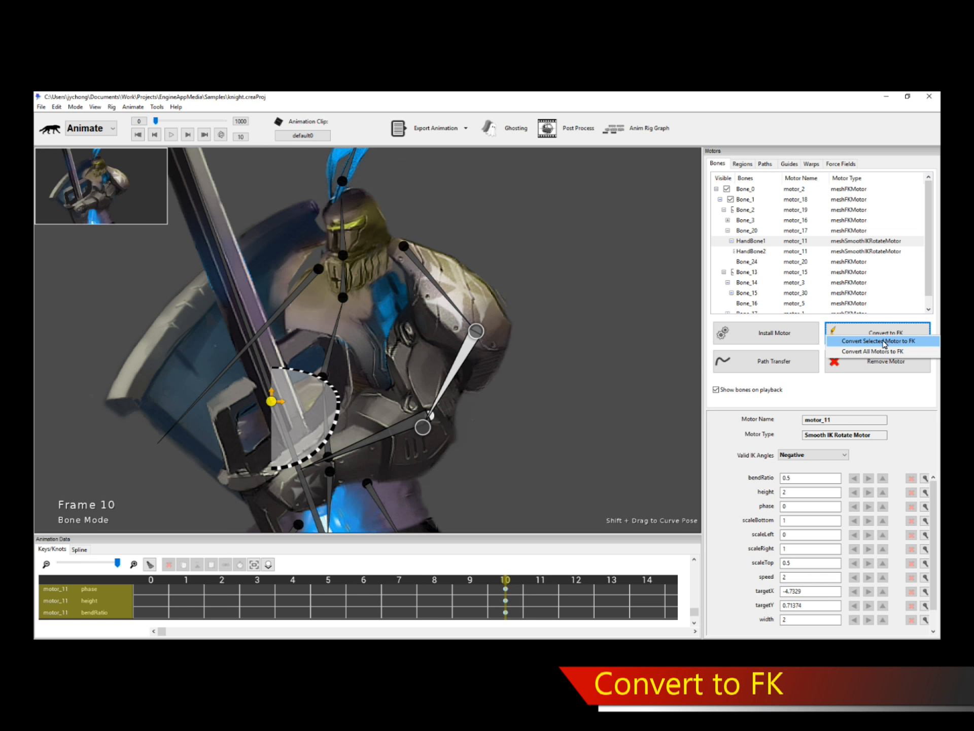
click(883, 341)
click(557, 506)
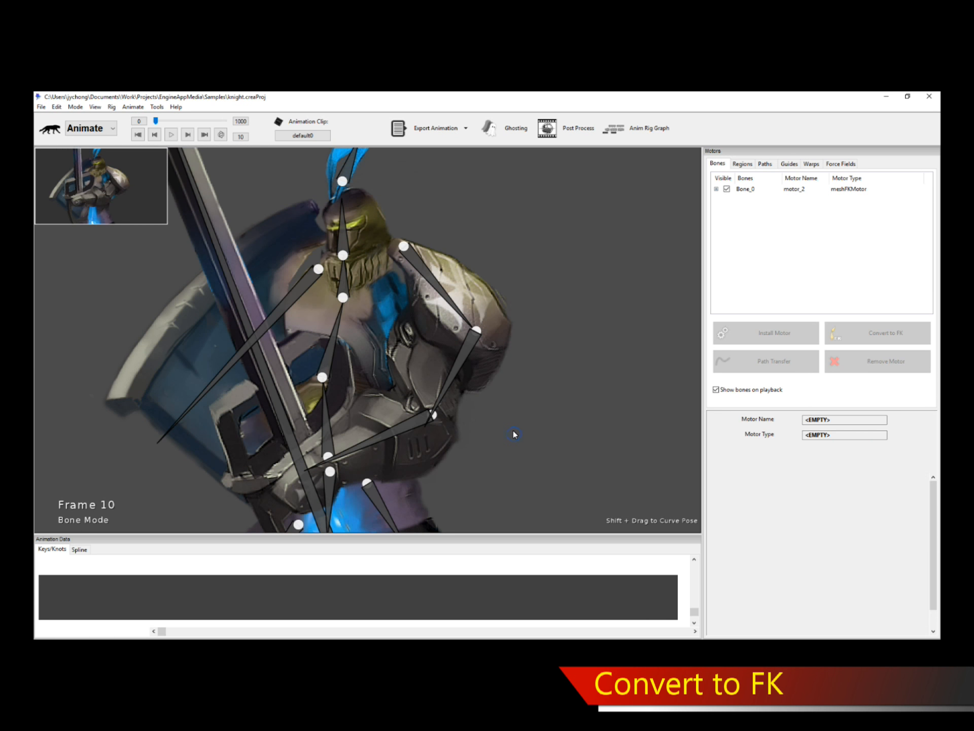
key(space)
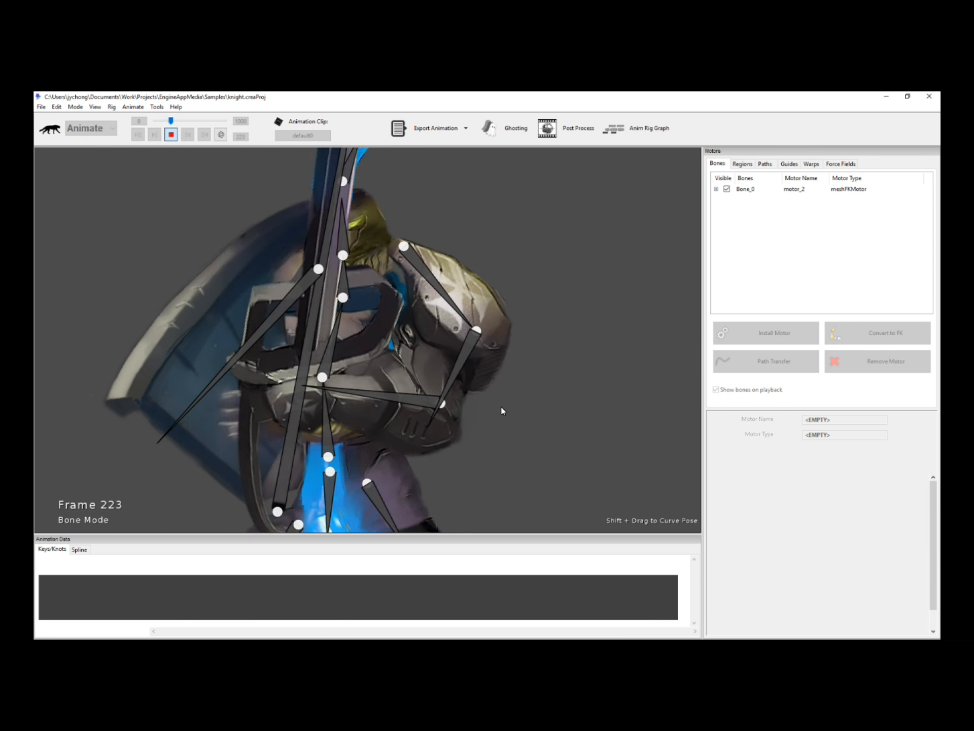
key(space)
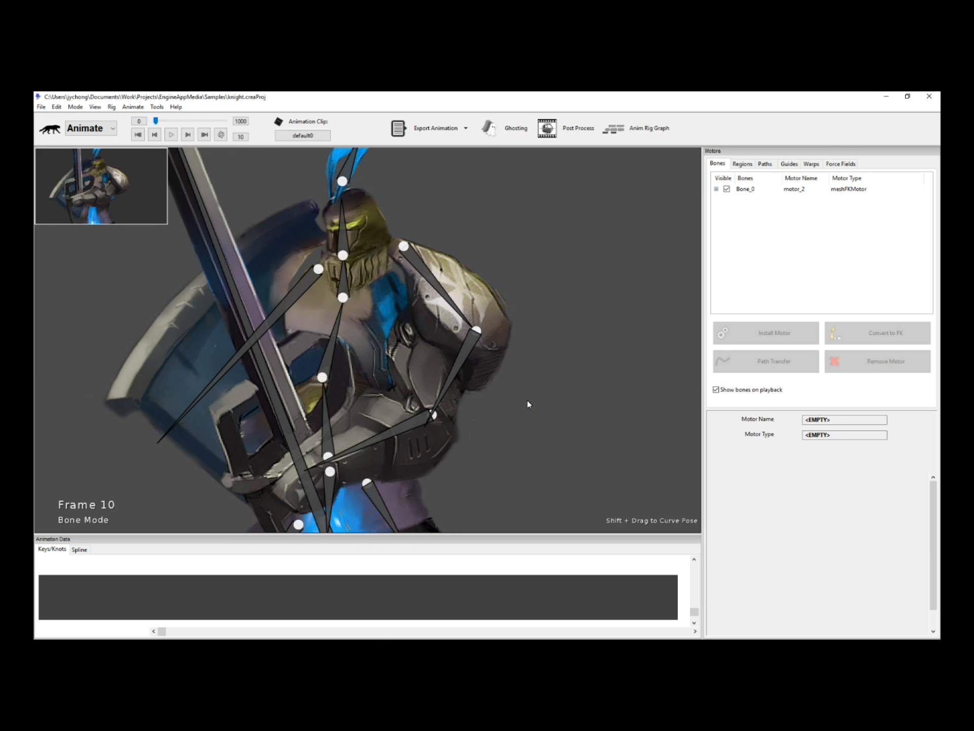
Select the sword arm's HandBone1 bone and examine its FK motor keys across roughly the first 30 frames
click(467, 357)
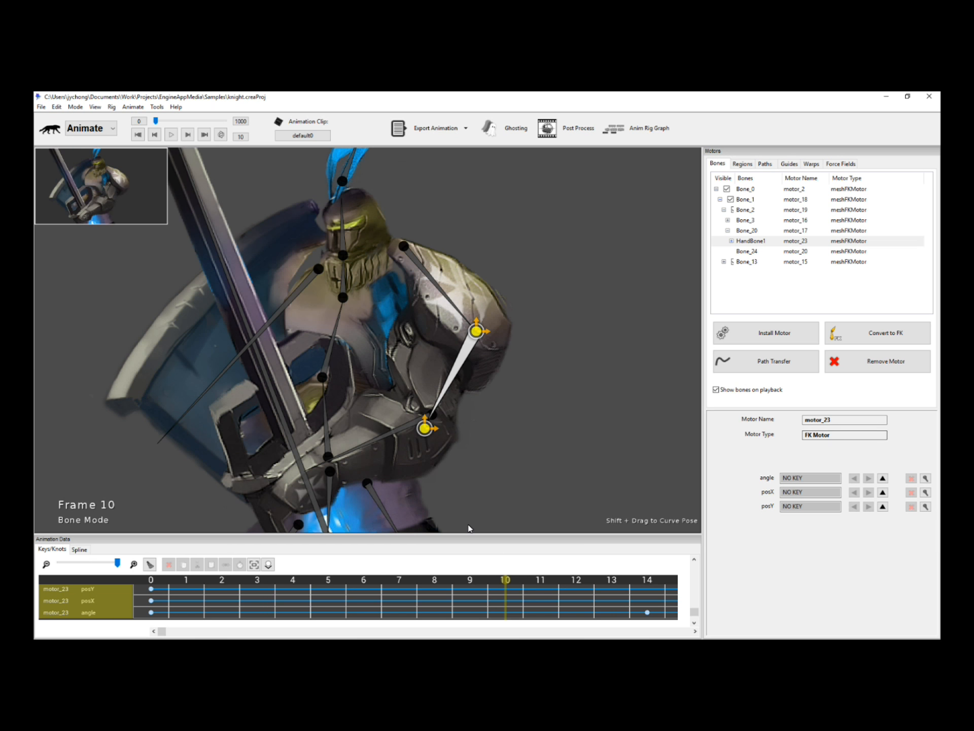
drag(472, 537, 492, 490)
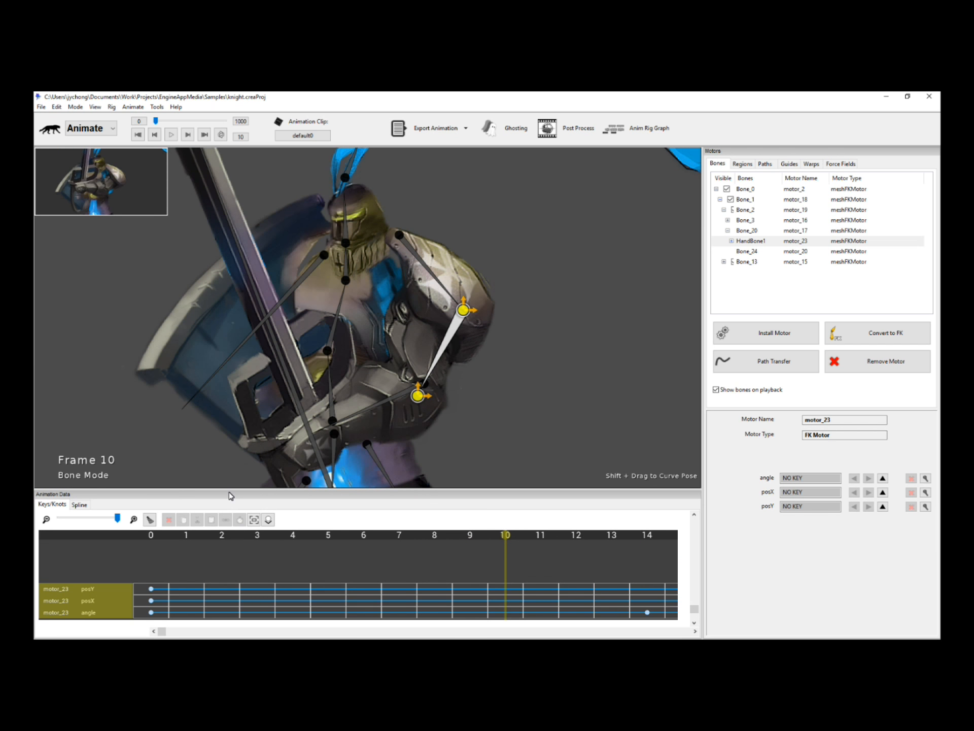
drag(117, 522, 85, 520)
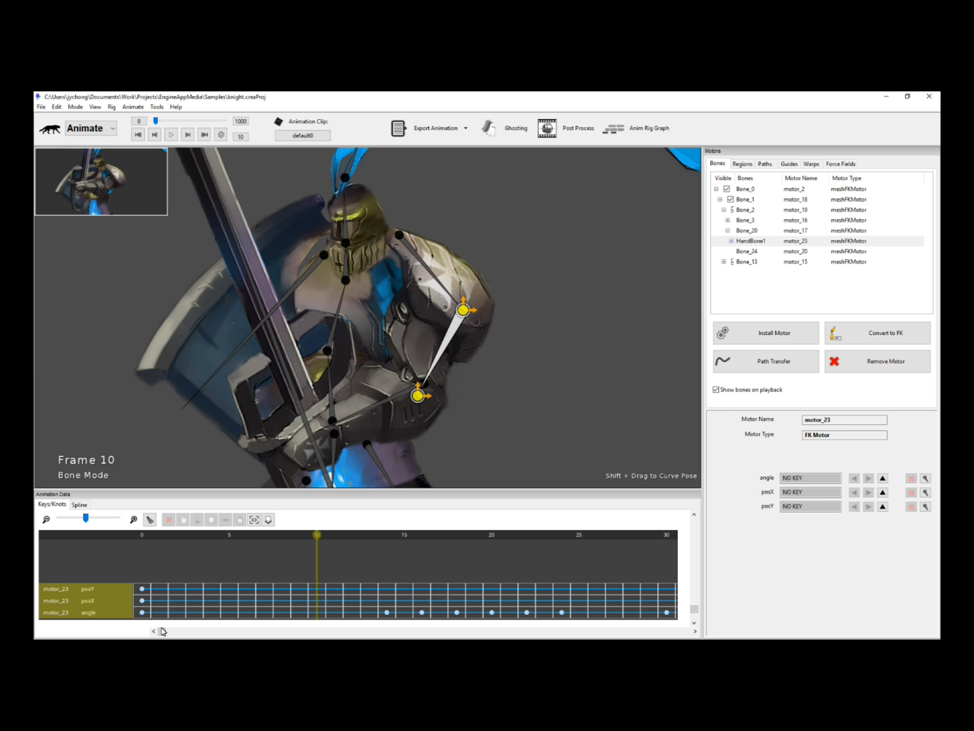
mouse_move(161, 631)
mouse_down()
mouse_move(476, 637)
mouse_move(156, 636)
mouse_up()
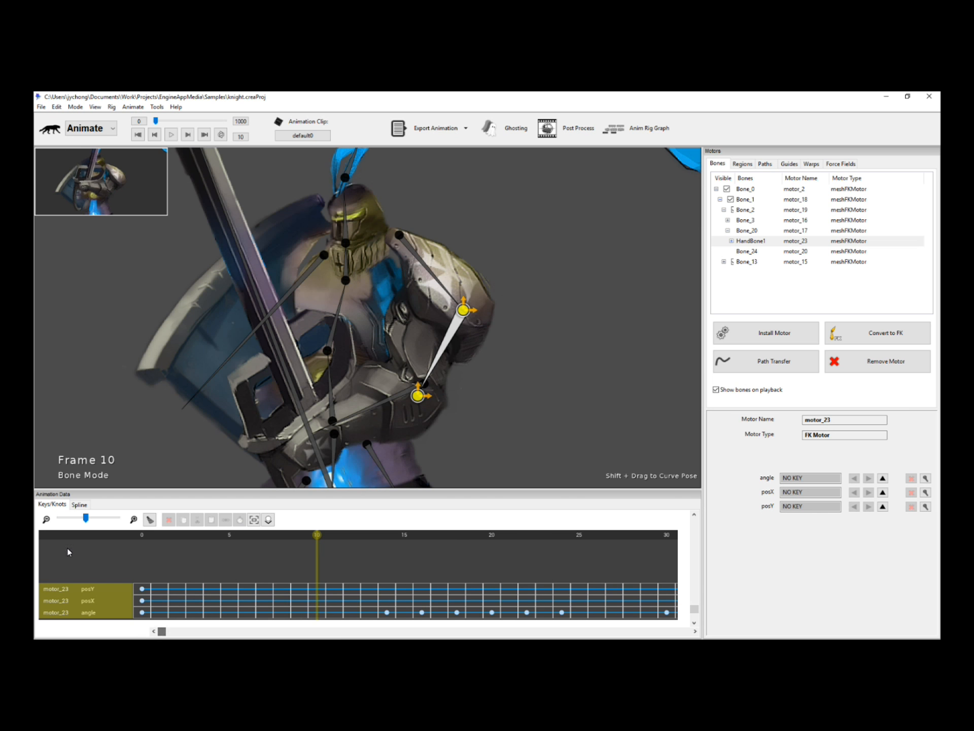
Show the spline curves of HandBone1's FK motor in All mode and examine the posX, posY and angle curves
click(79, 505)
drag(116, 517, 87, 520)
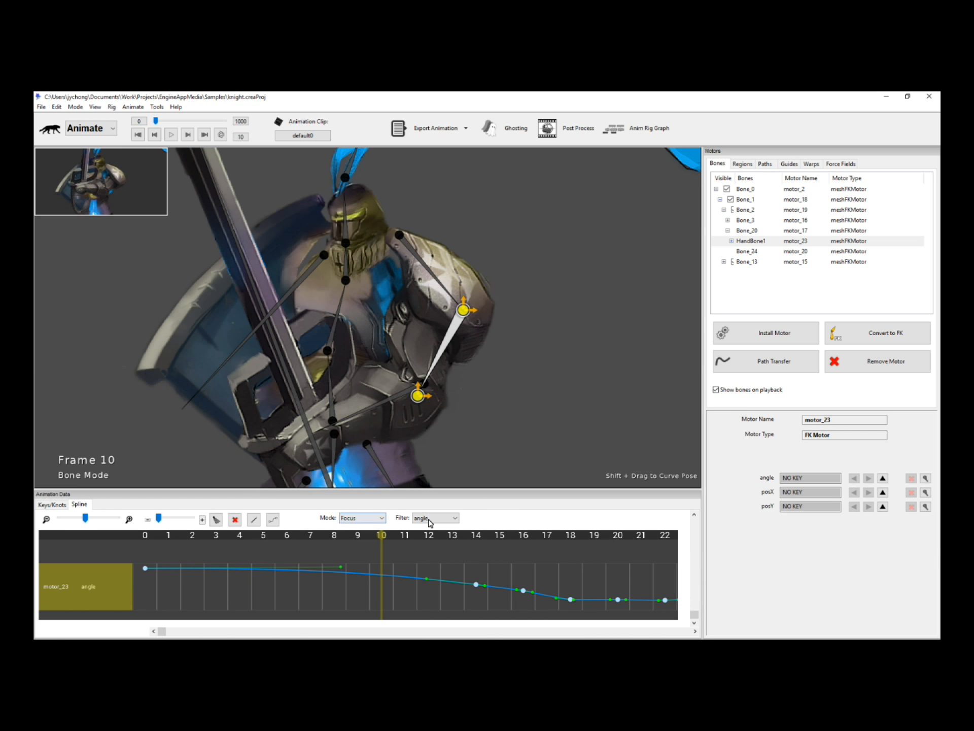
click(381, 518)
click(369, 536)
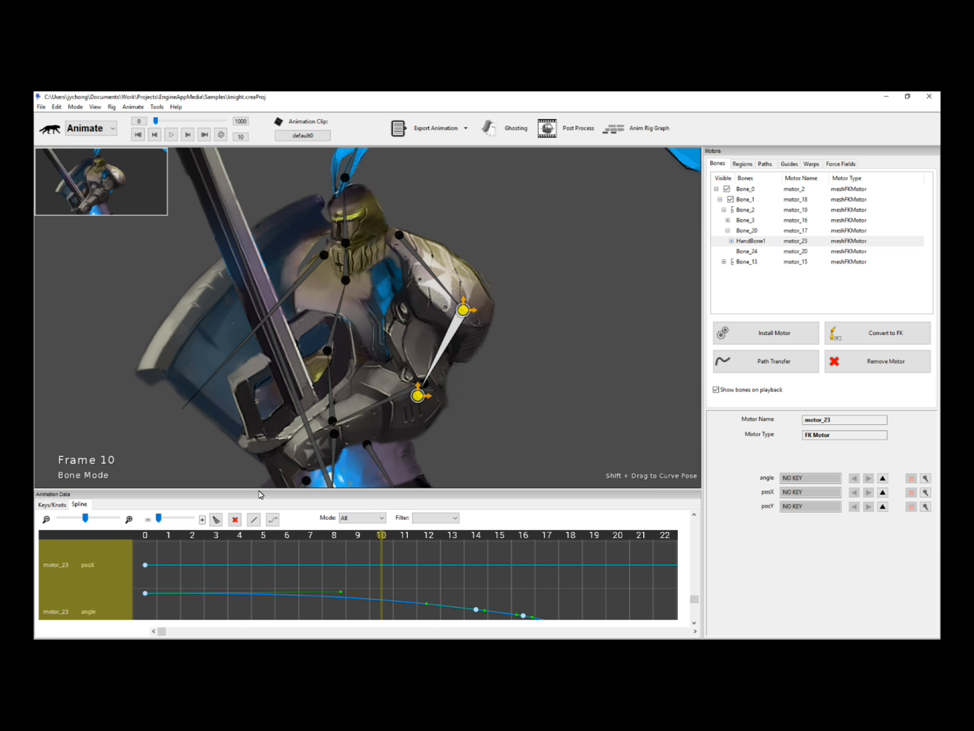
drag(260, 492, 261, 376)
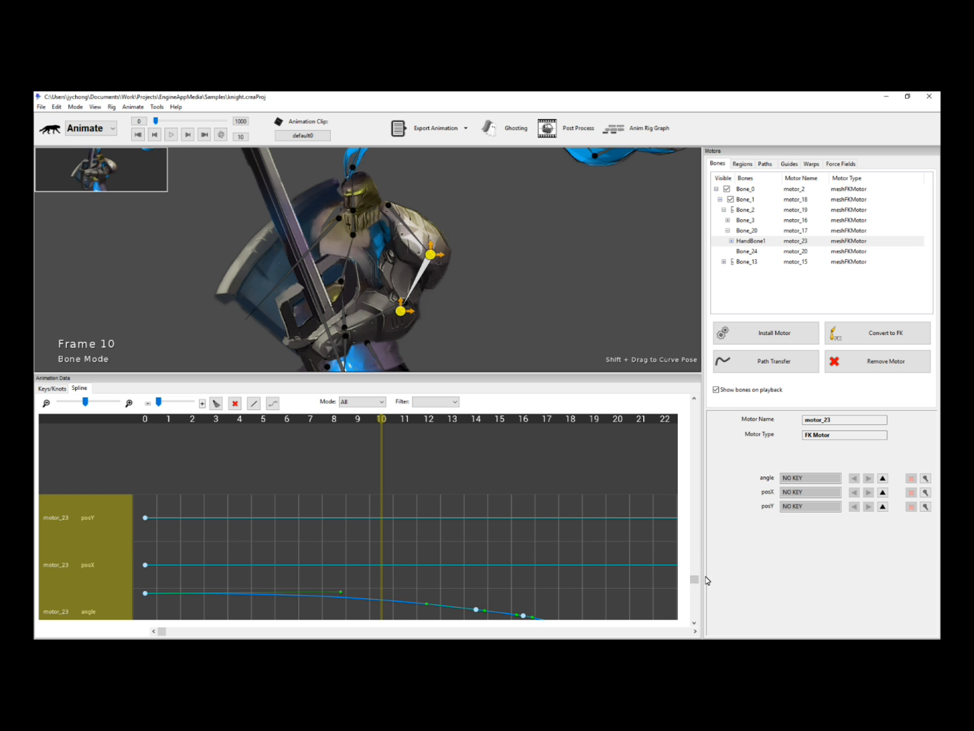
scroll(696, 583, down, 2)
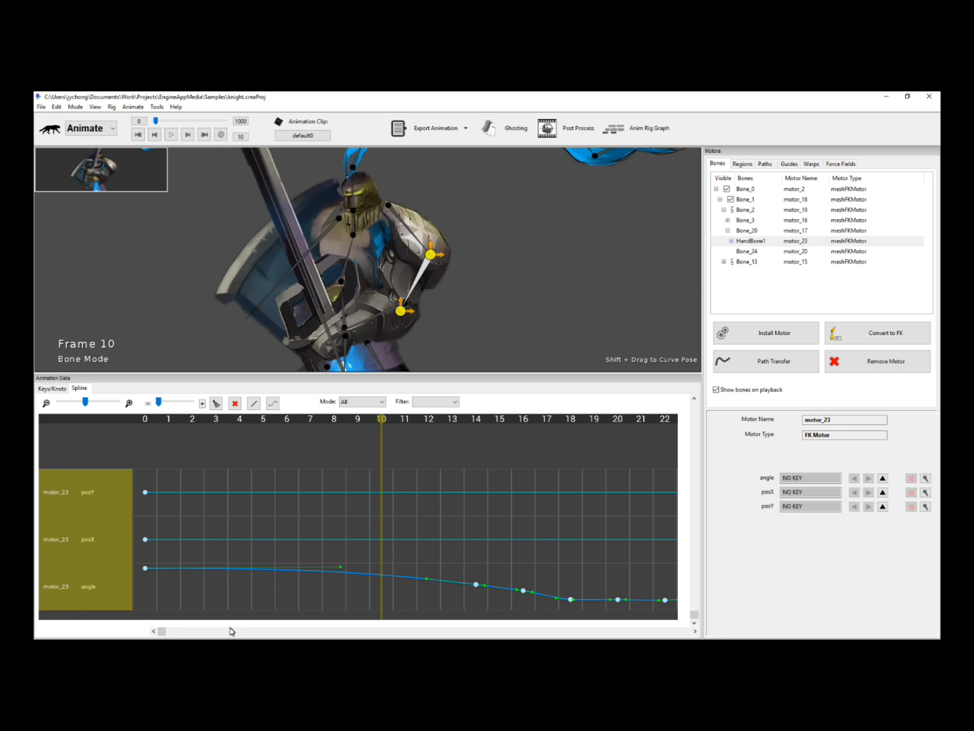
drag(163, 631, 90, 631)
Switch the spline display mode to Focus and compare the angle curve with the motor's key timeline
click(380, 402)
click(374, 411)
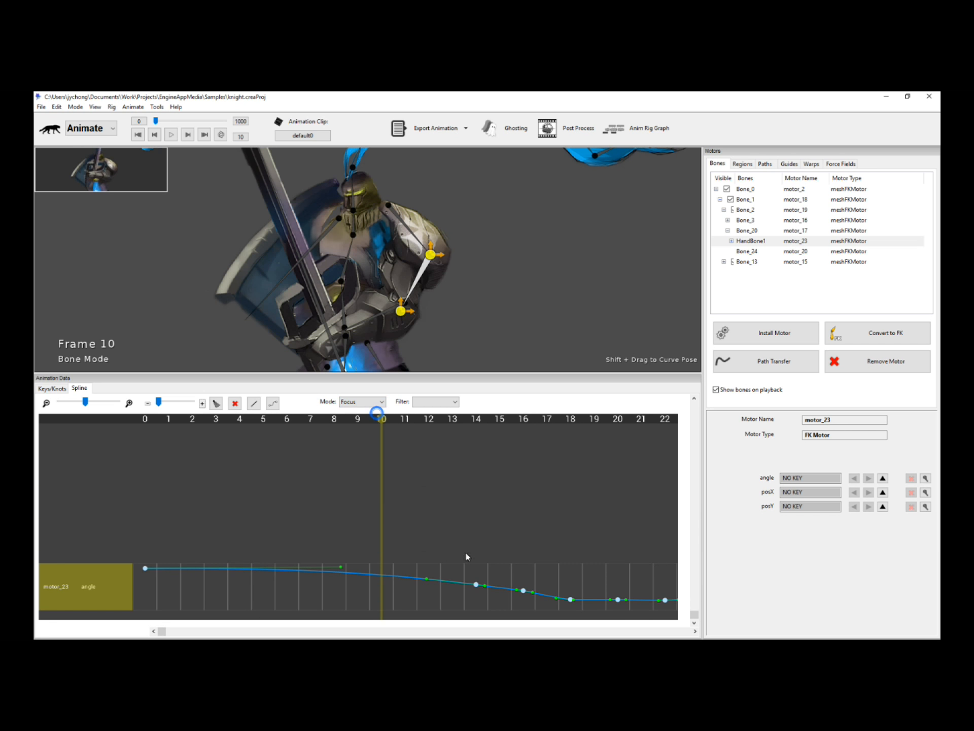
click(63, 390)
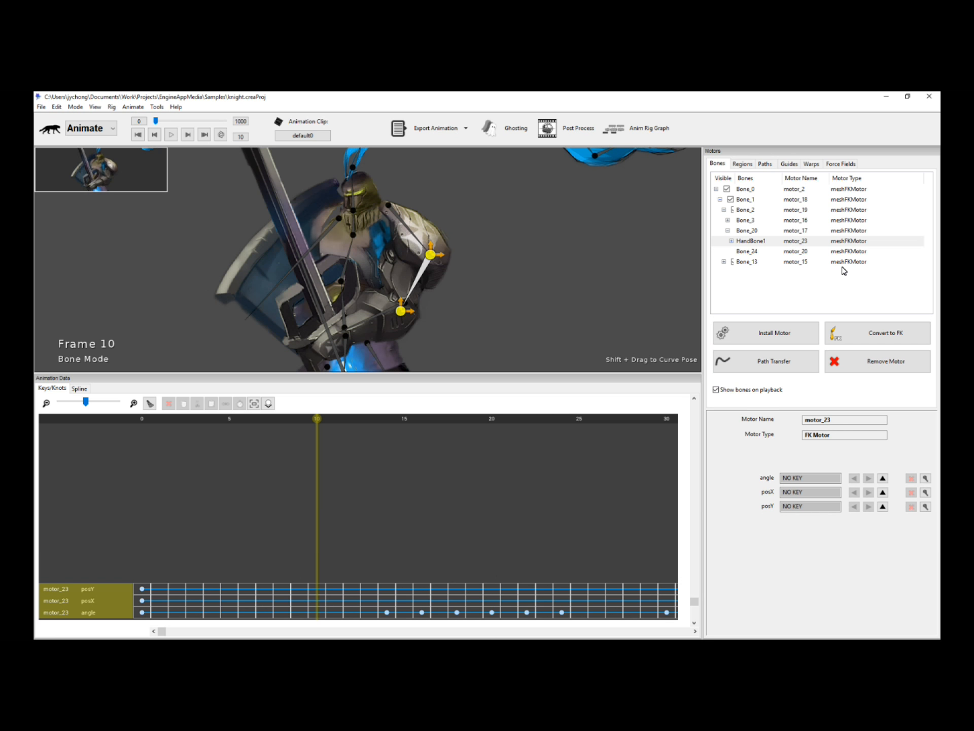
click(79, 388)
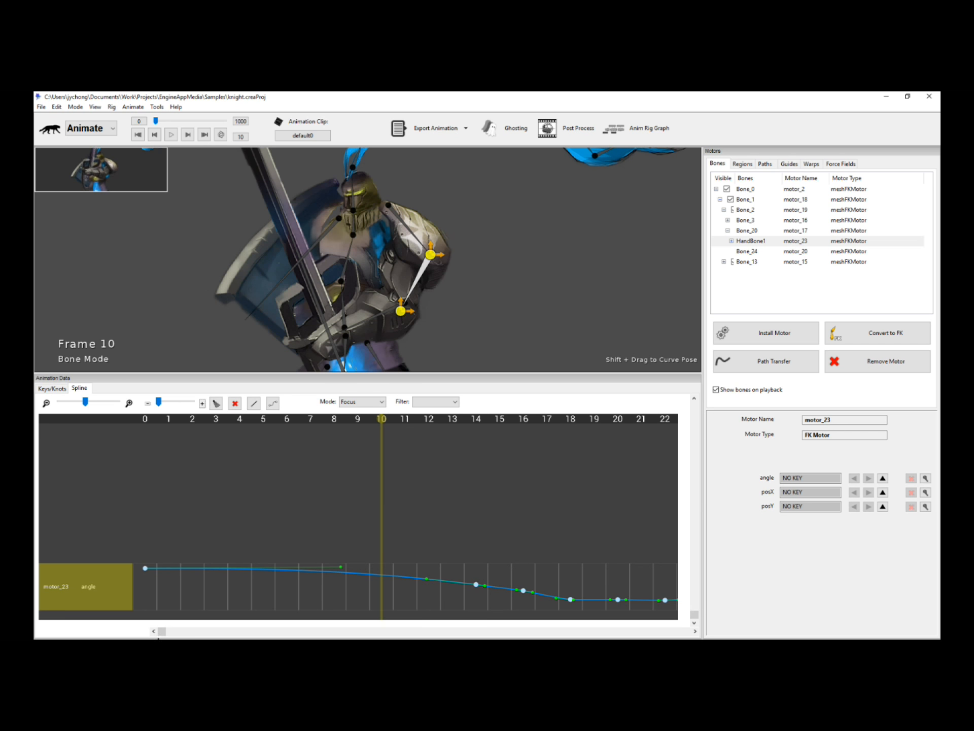
drag(163, 632, 144, 625)
drag(436, 376, 441, 492)
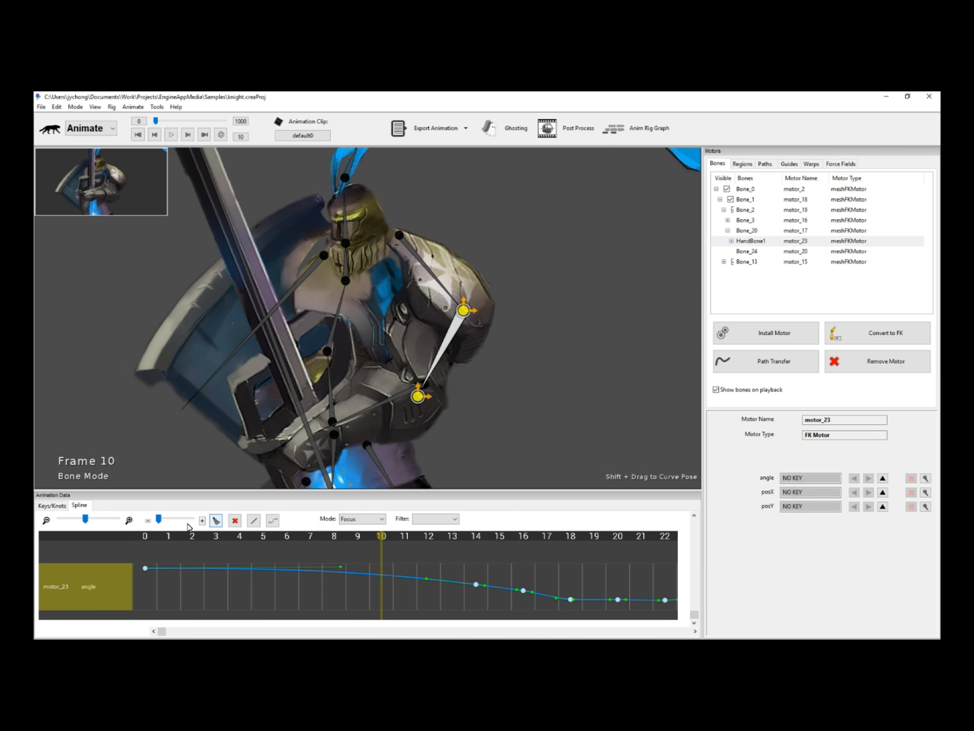
Return to the key timeline and play the animation to check the arm's FK motion
click(55, 505)
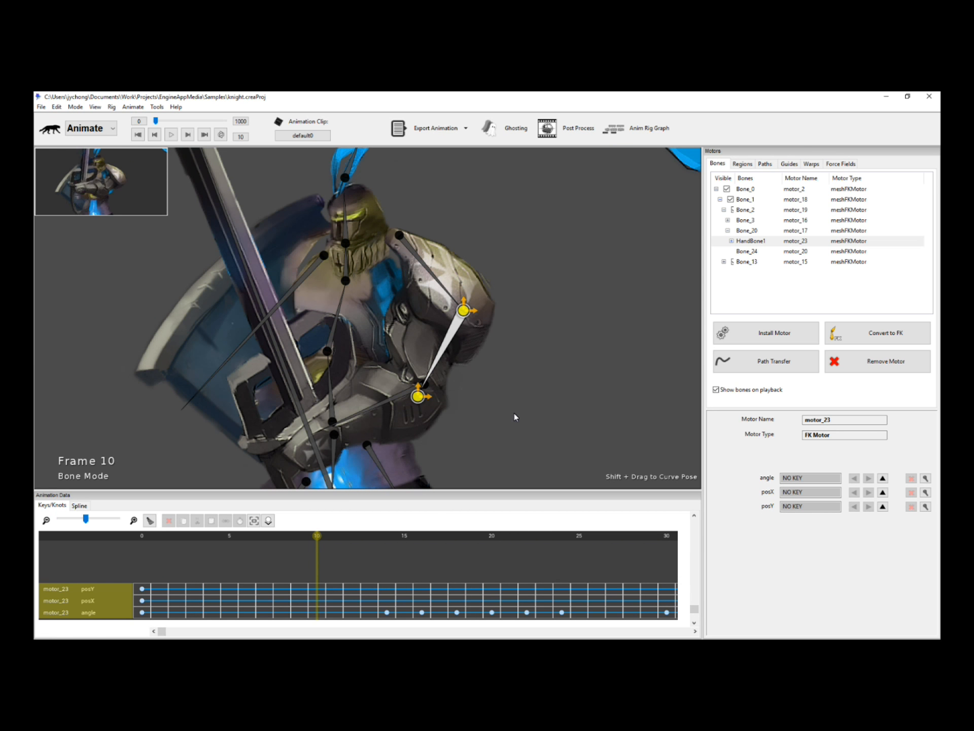
key(space)
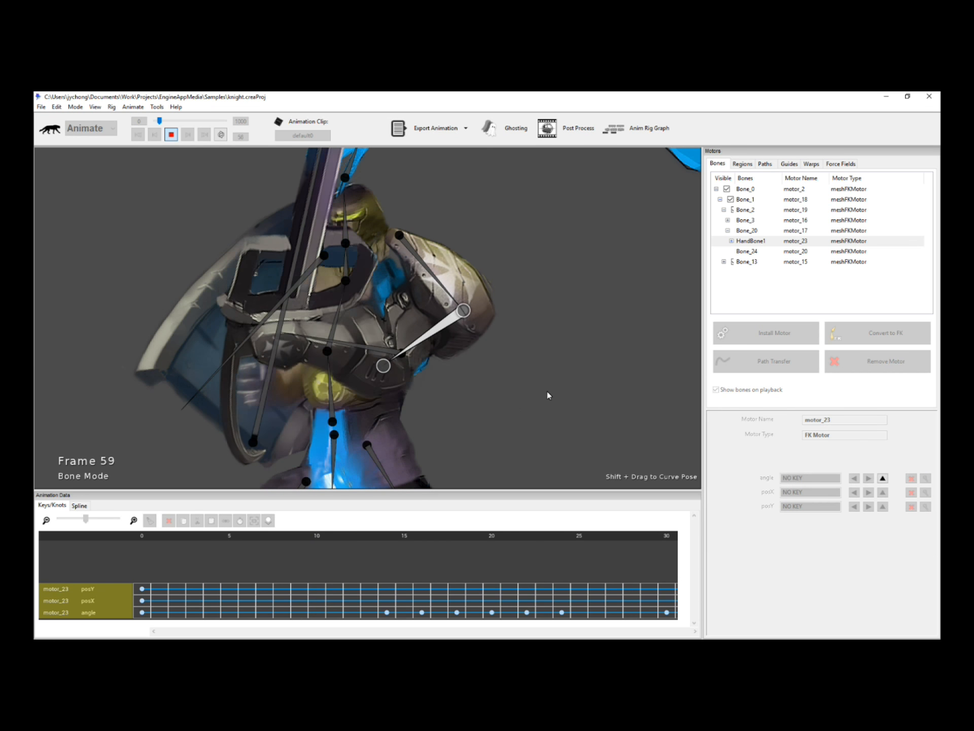
key(space)
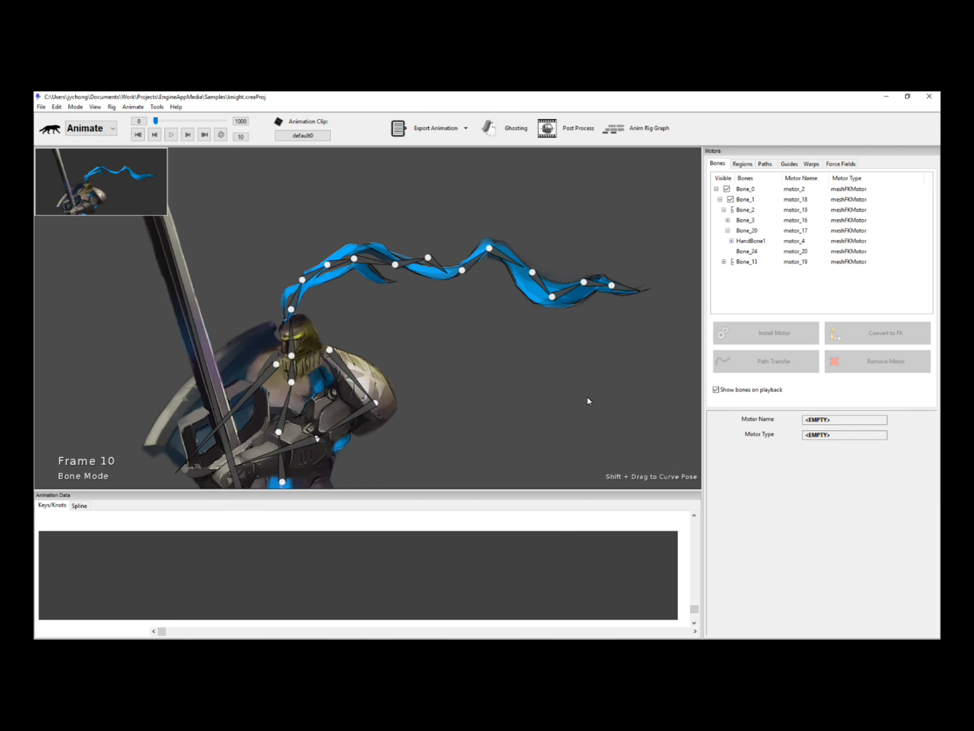
Install a Rotate Cycle Motor on Bone_6 near the base of the blue plume, and play the animation to preview its default swing
scroll(519, 377, up, 3)
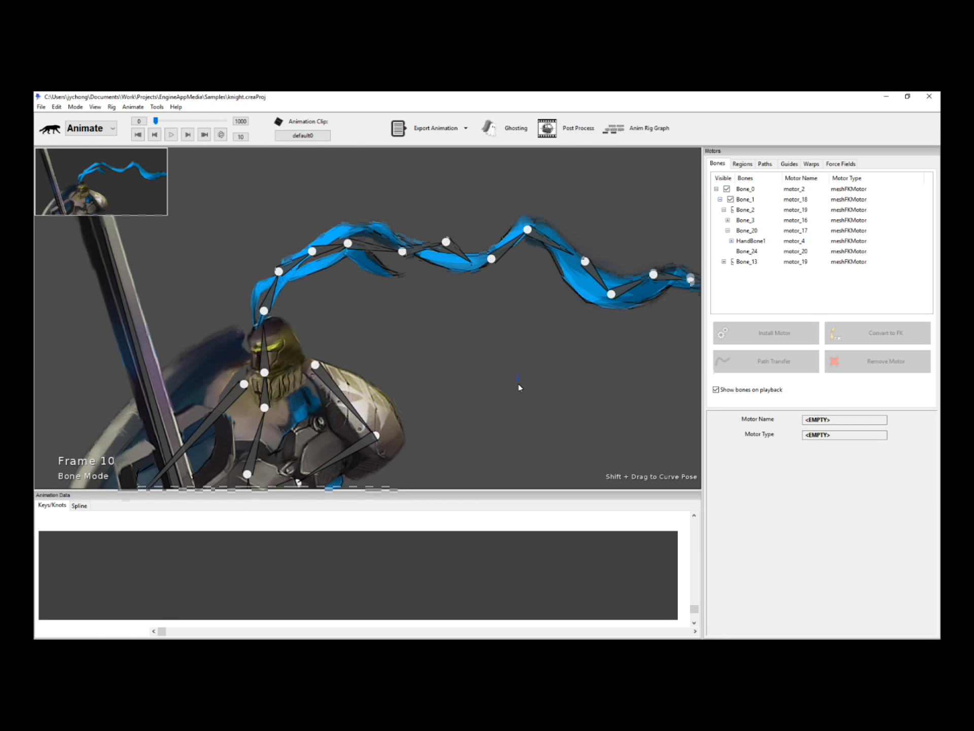
click(300, 268)
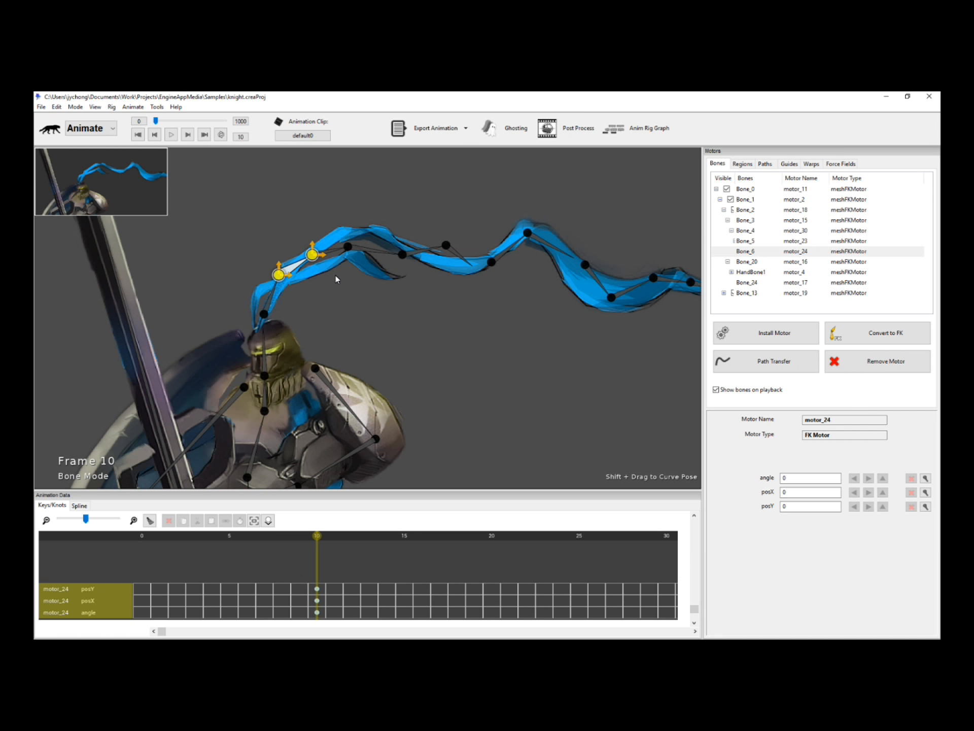
click(779, 335)
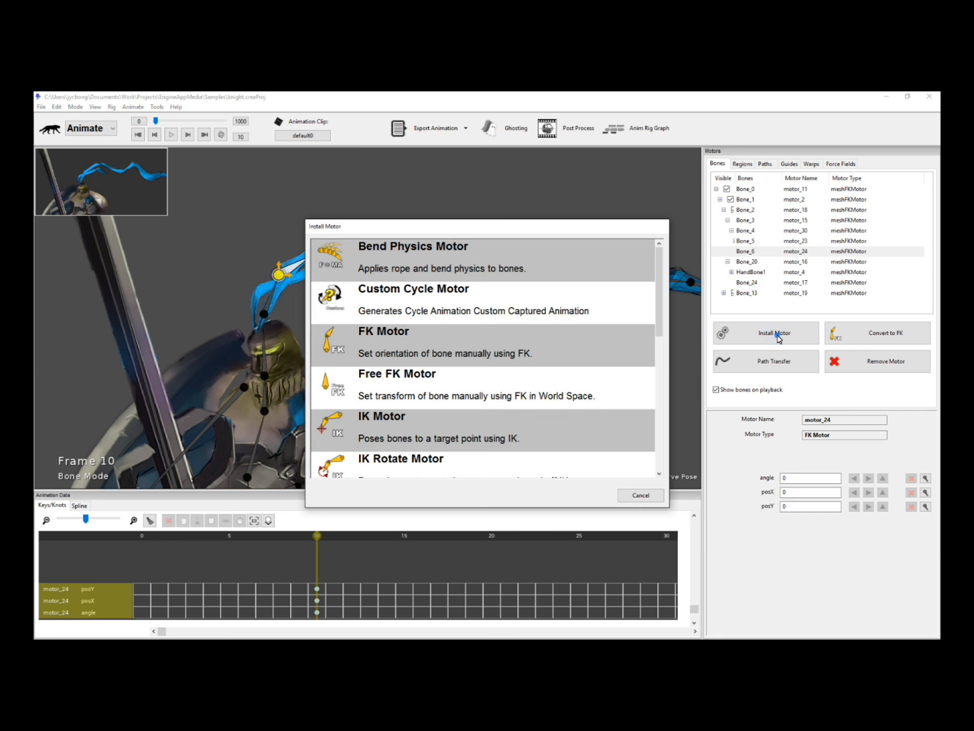
drag(658, 289, 656, 297)
scroll(472, 453, down, 5)
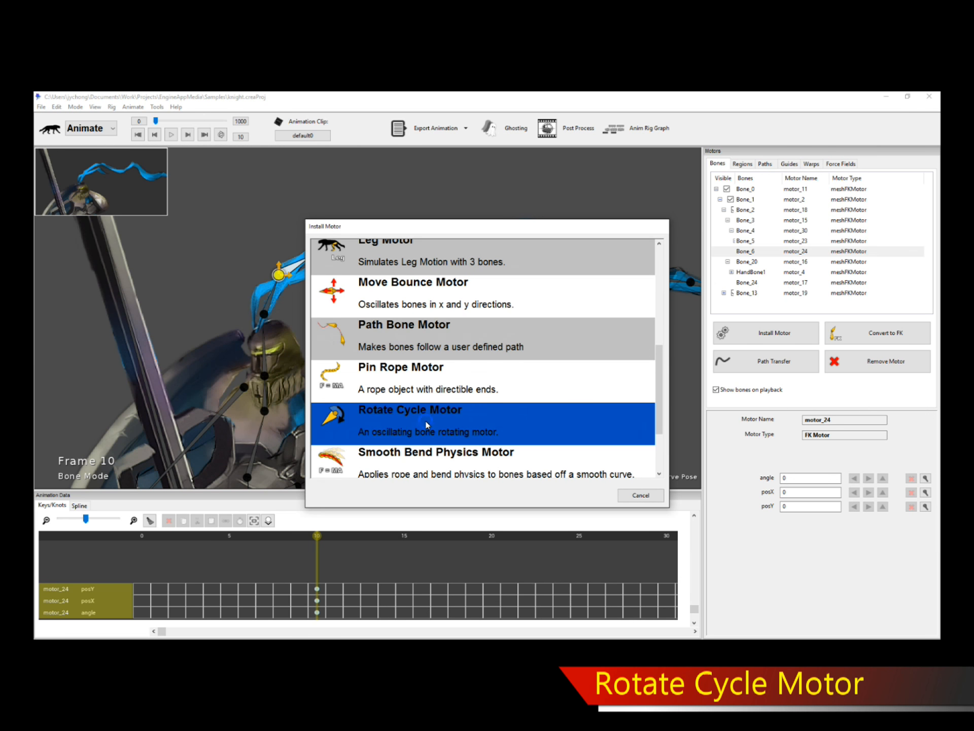
double_click(427, 424)
key(space)
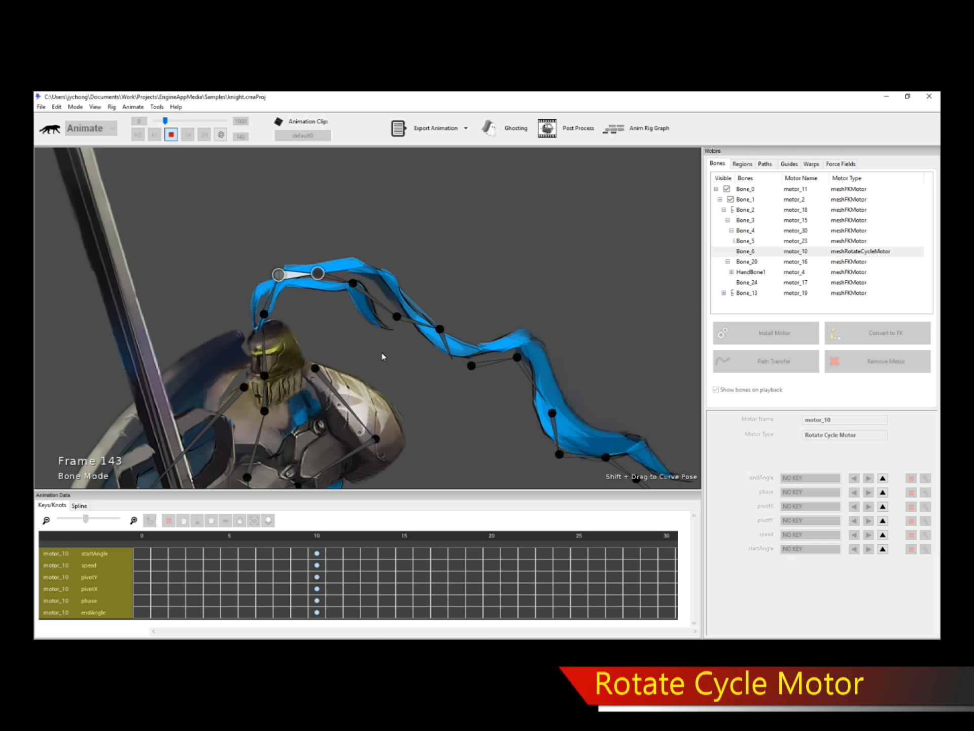
key(space)
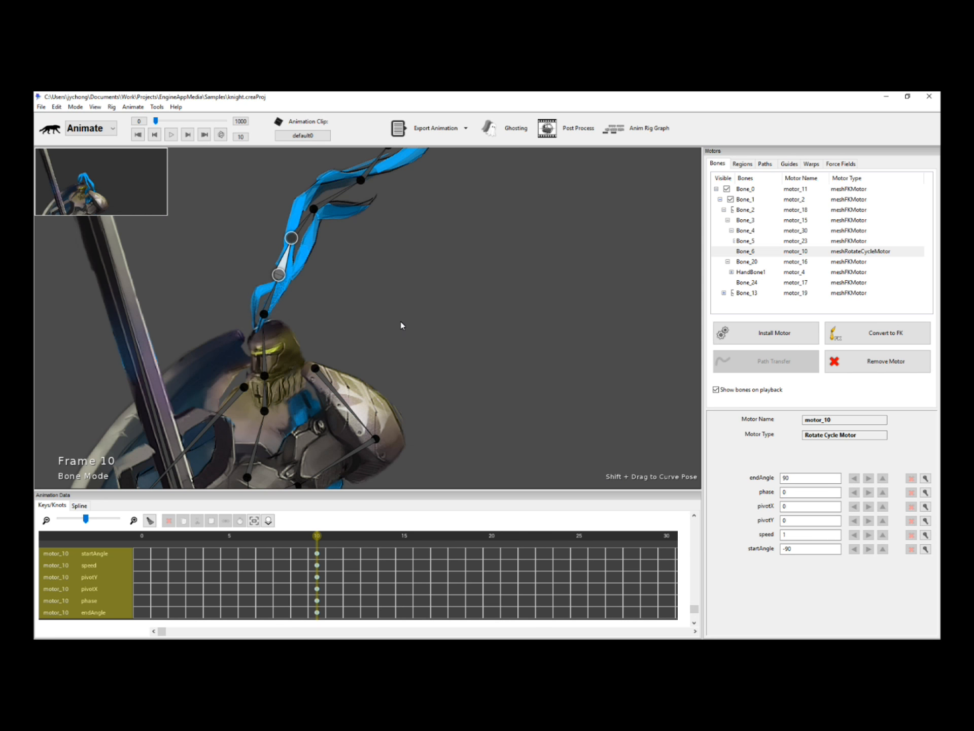
Set the plume's Rotate Cycle Motor to a start angle of -10 and an end angle of 10
drag(417, 312, 417, 334)
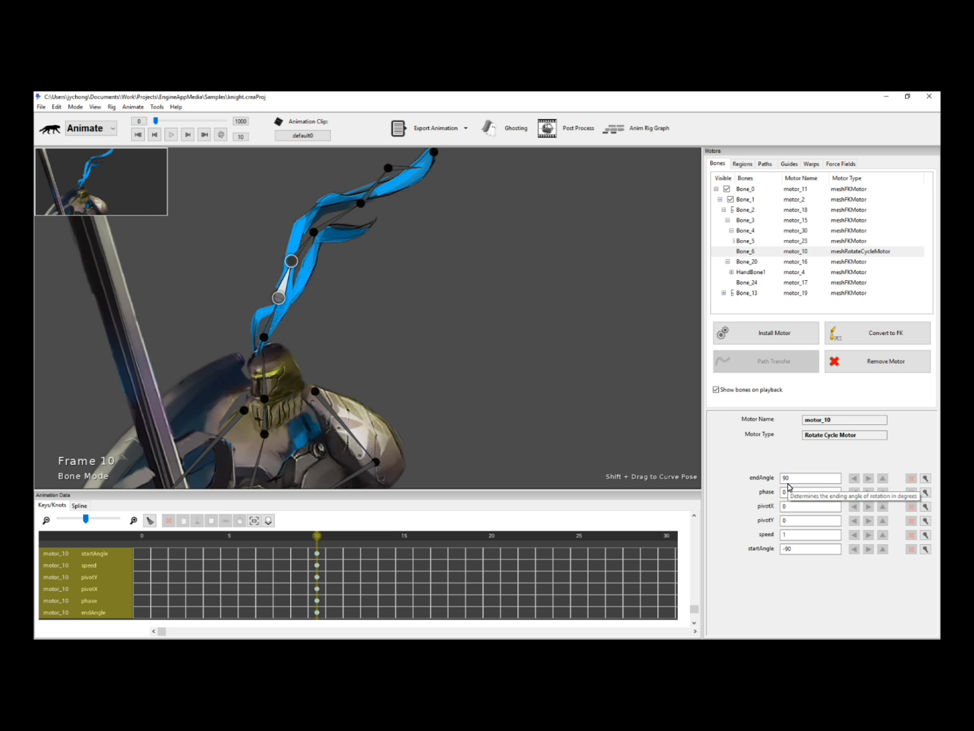
click(821, 549)
key(BackSpace)
key(BackSpace)
text(10)
key(Return)
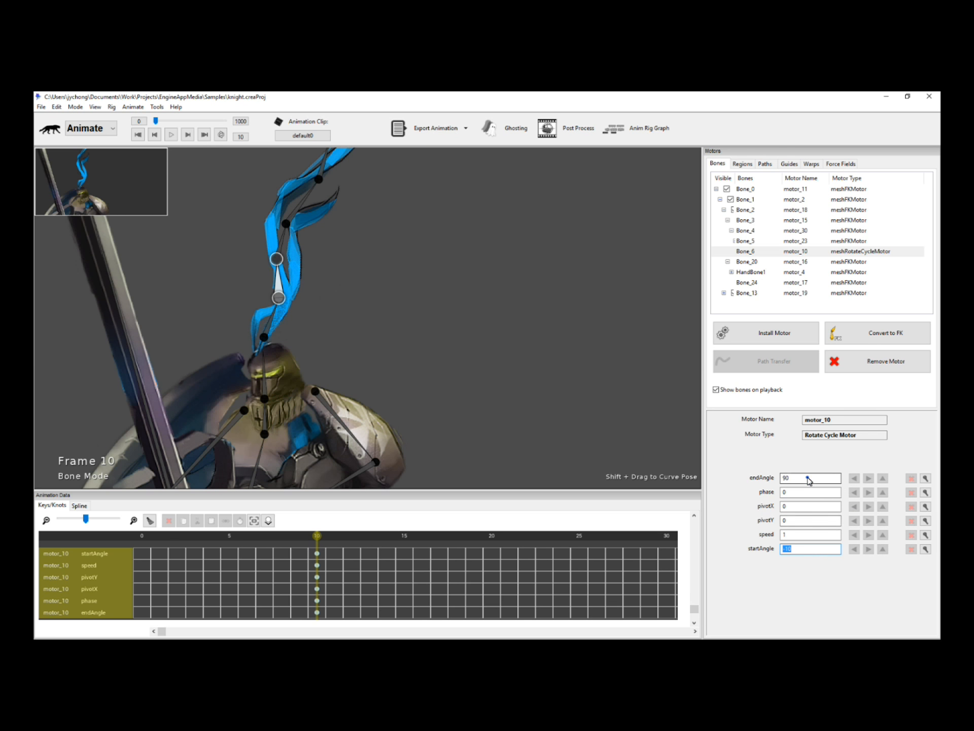
click(808, 479)
key(Return)
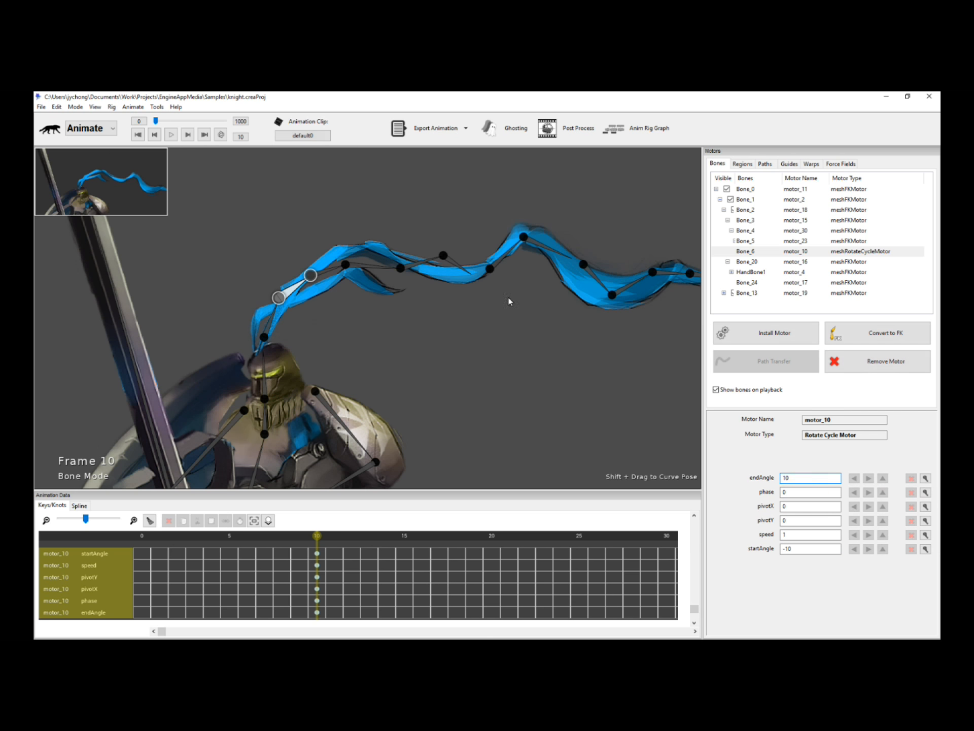
Play the animation with the plume bone deselected to check the swing range, and reselect Bone_6
click(469, 334)
key(space)
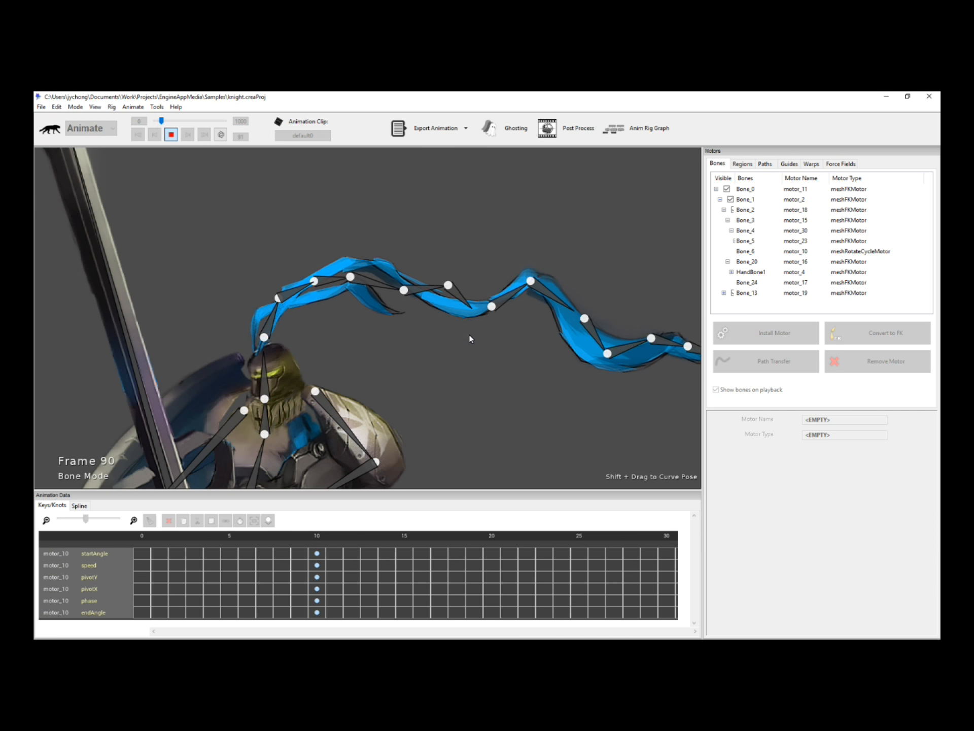
key(space)
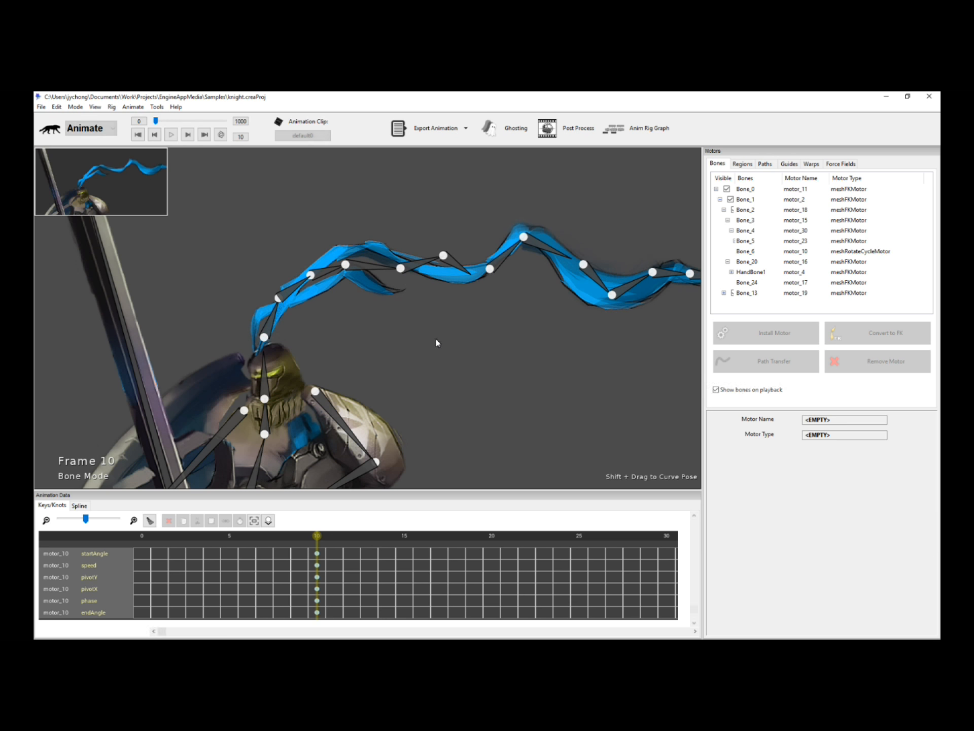
click(295, 288)
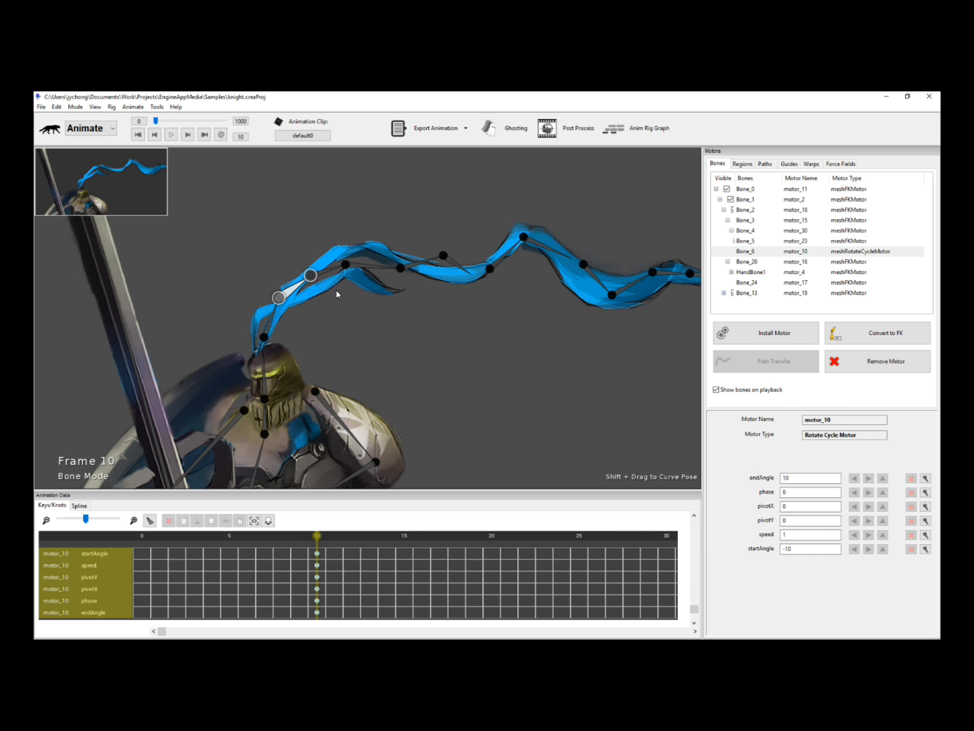
key(space)
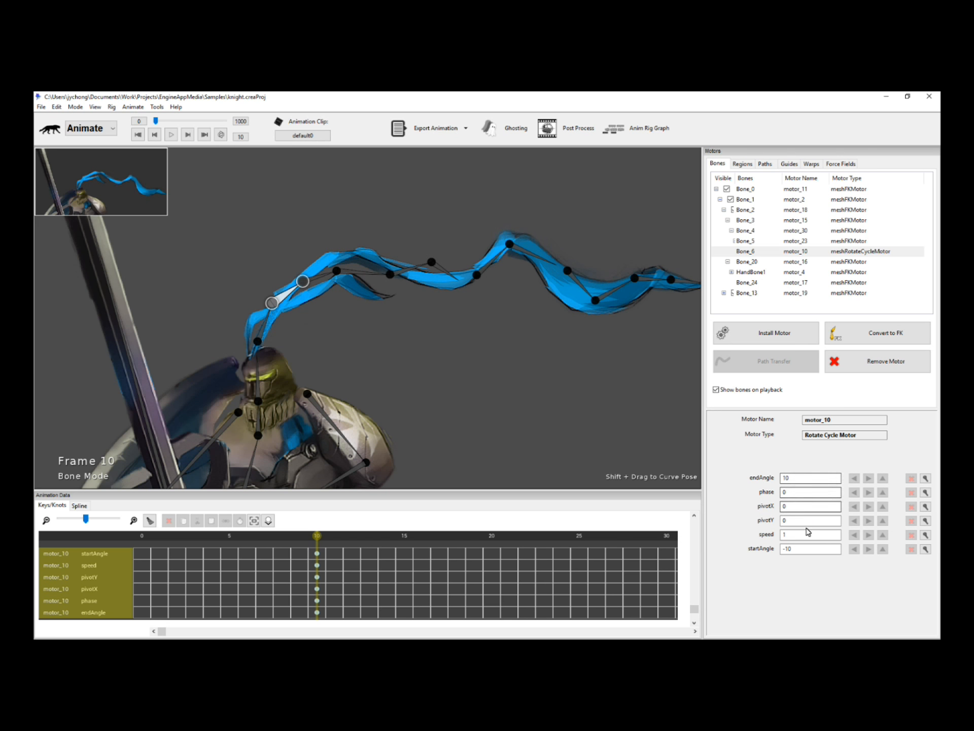
Try a faster speed on the plume's Rotate Cycle Motor and play the animation to preview it
click(807, 535)
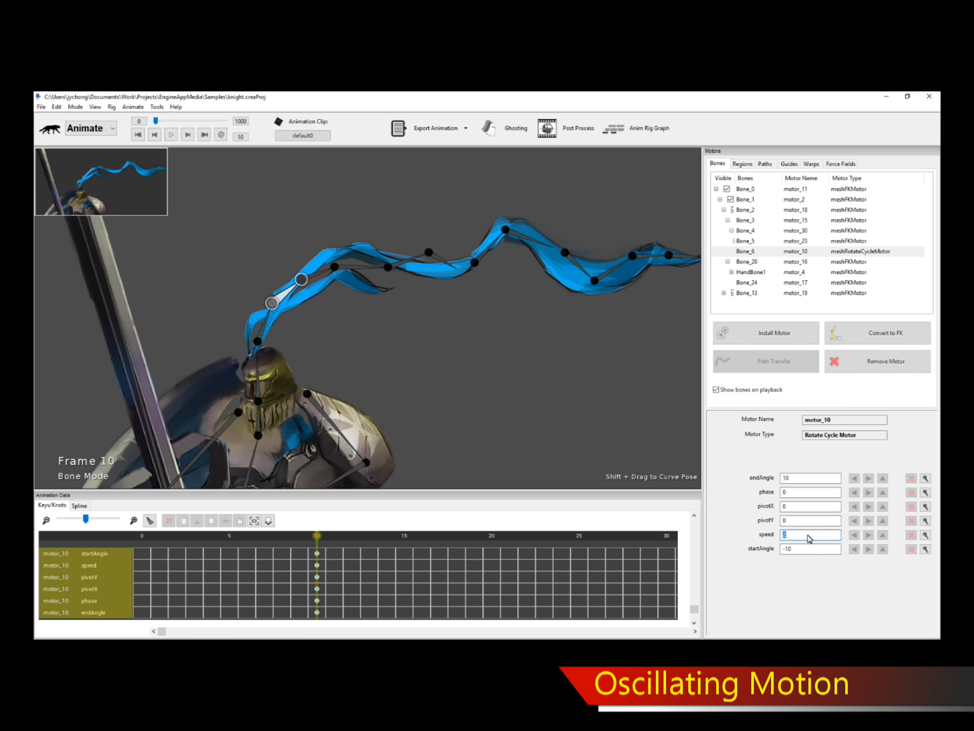
key(space)
click(808, 537)
key(space)
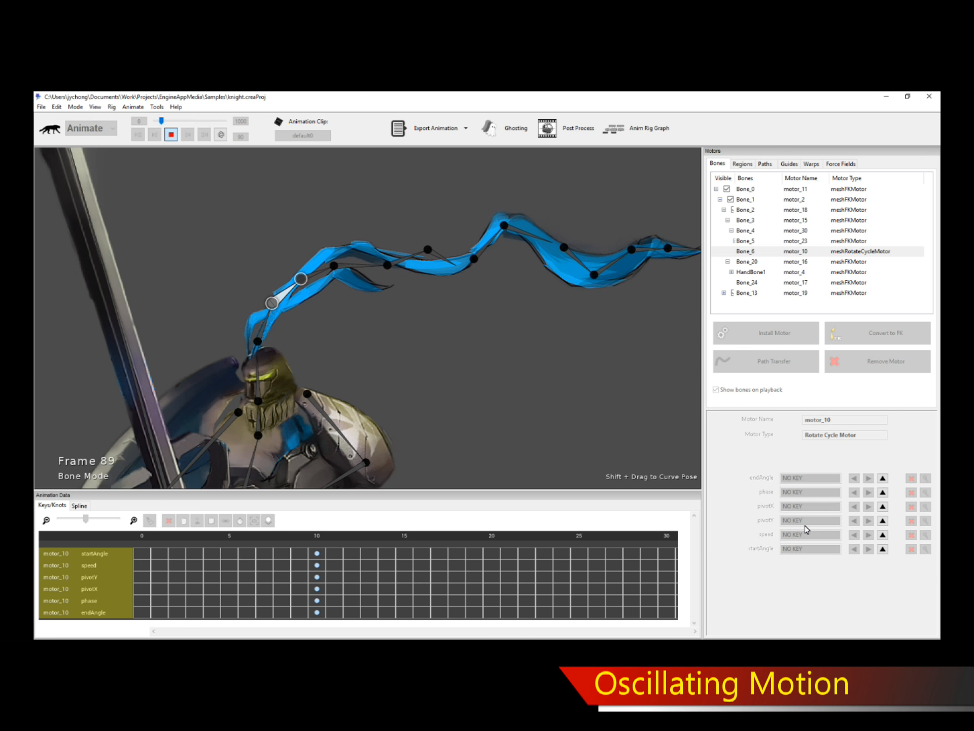
Set the plume's Rotate Cycle Motor speed to 1.5 and play the animation to check the oscillation
click(809, 534)
key(BackSpace)
text(1.5)
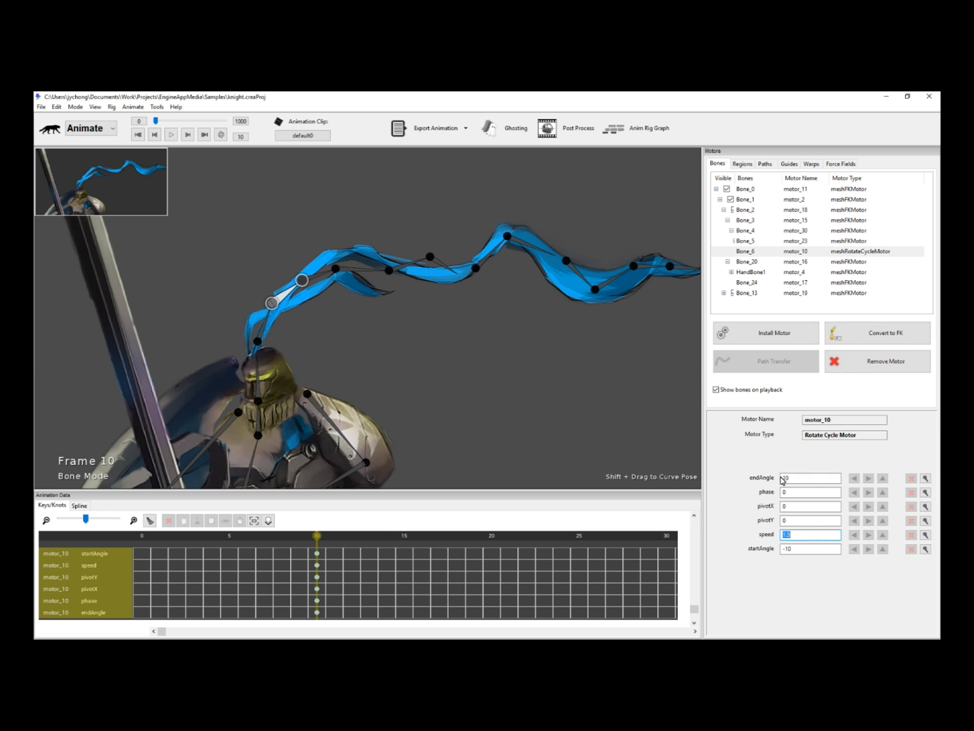
key(space)
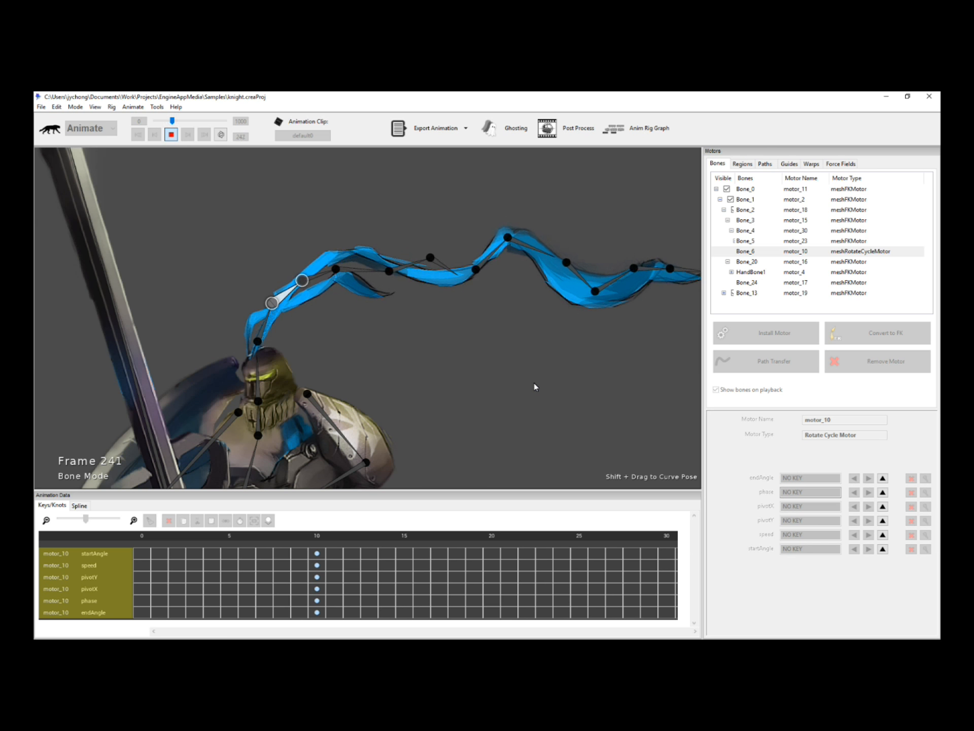
key(space)
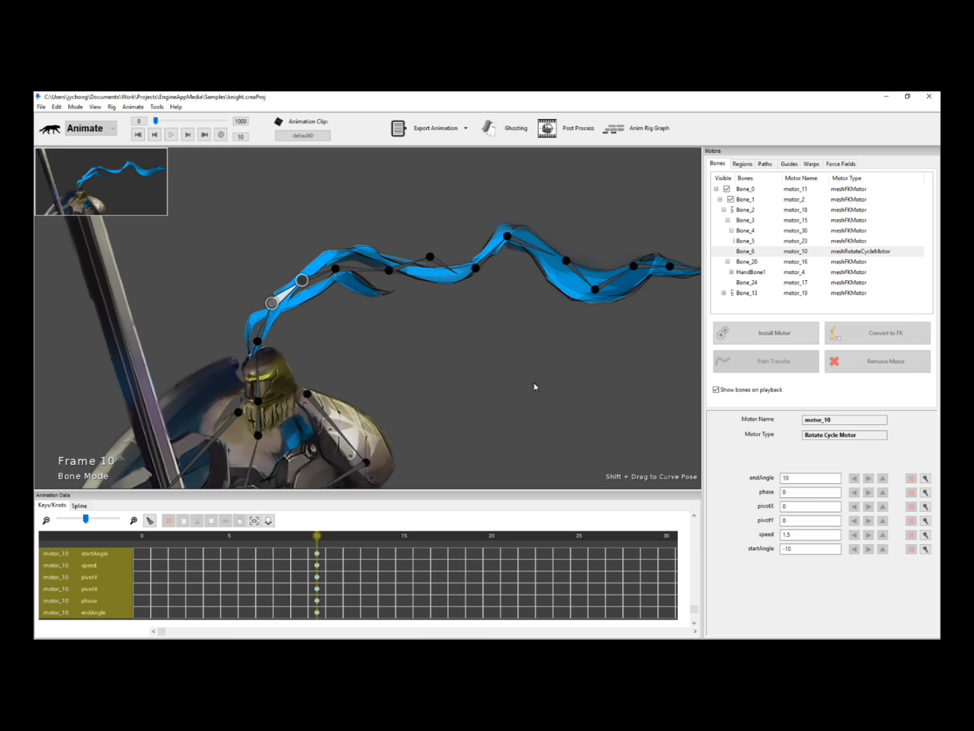
Select Bone_8 further along the plume and install a Rotate Cycle Motor on it
click(488, 385)
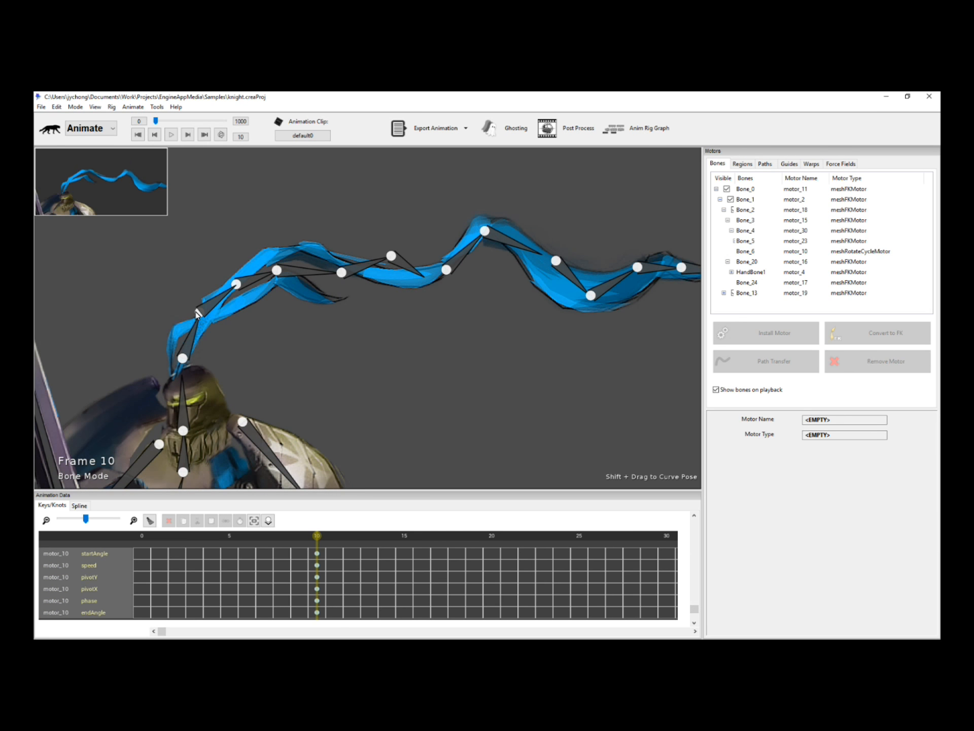
click(203, 305)
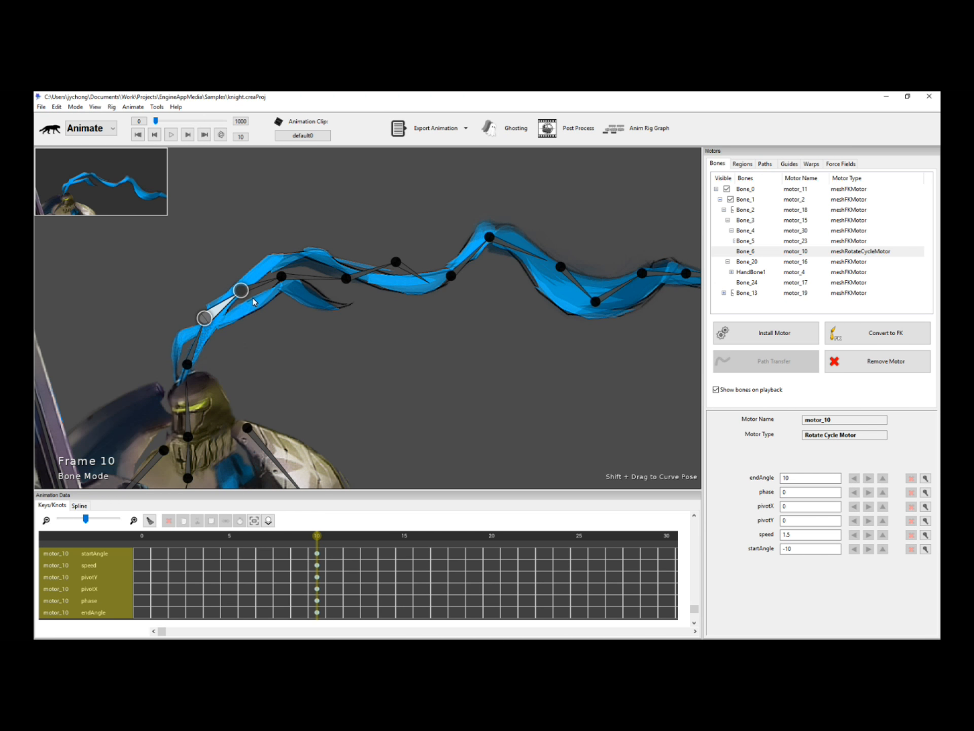
click(263, 288)
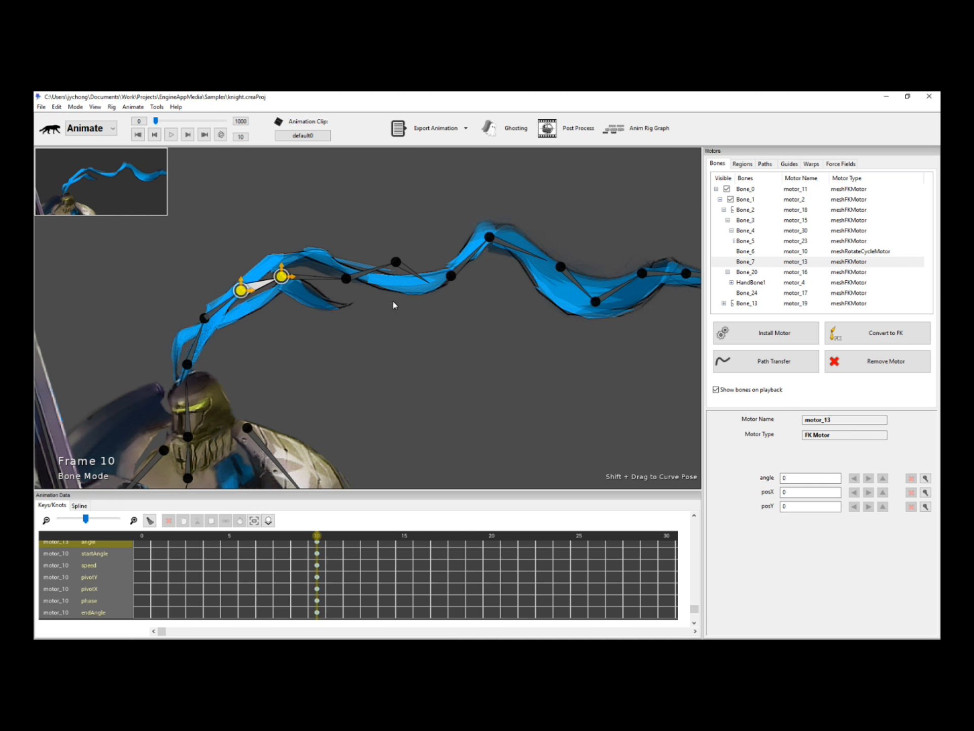
click(326, 280)
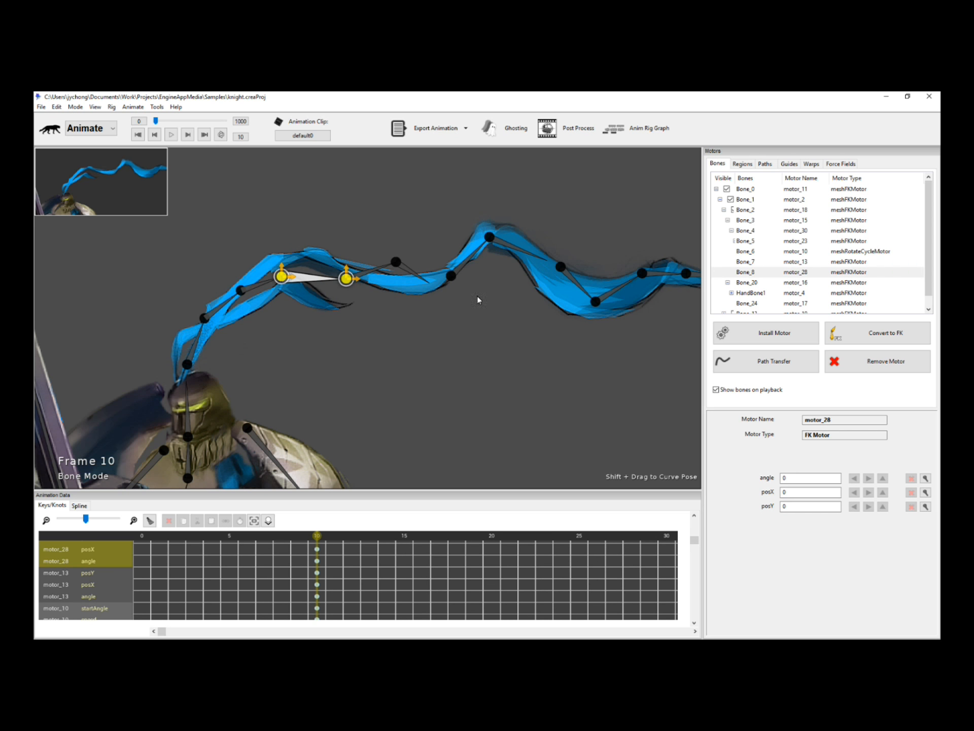
click(771, 334)
scroll(660, 283, down, 5)
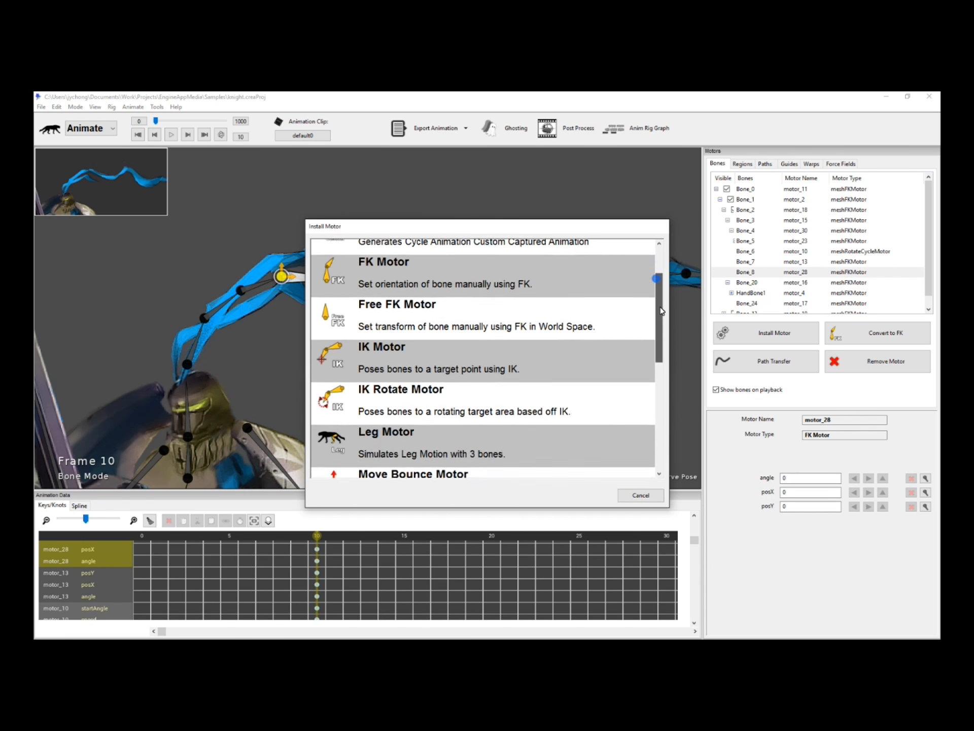
click(505, 440)
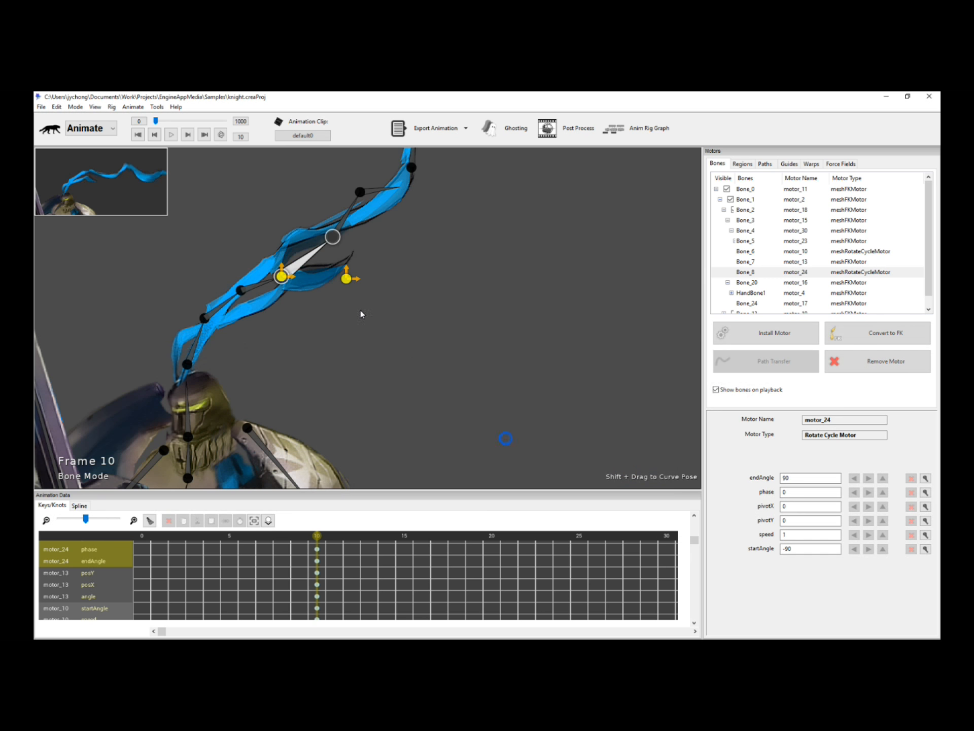
Set Bone_8's Rotate Cycle Motor to an end angle of 10 and a start angle of -10
click(797, 480)
text(10)
key(Return)
click(798, 552)
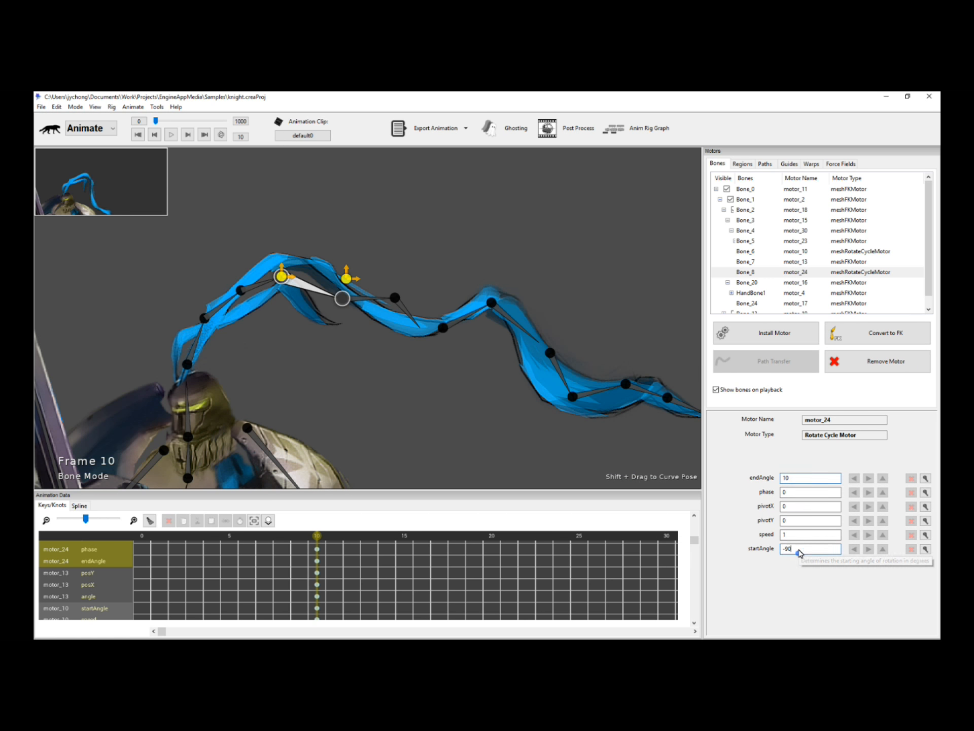
text(-10)
key(Return)
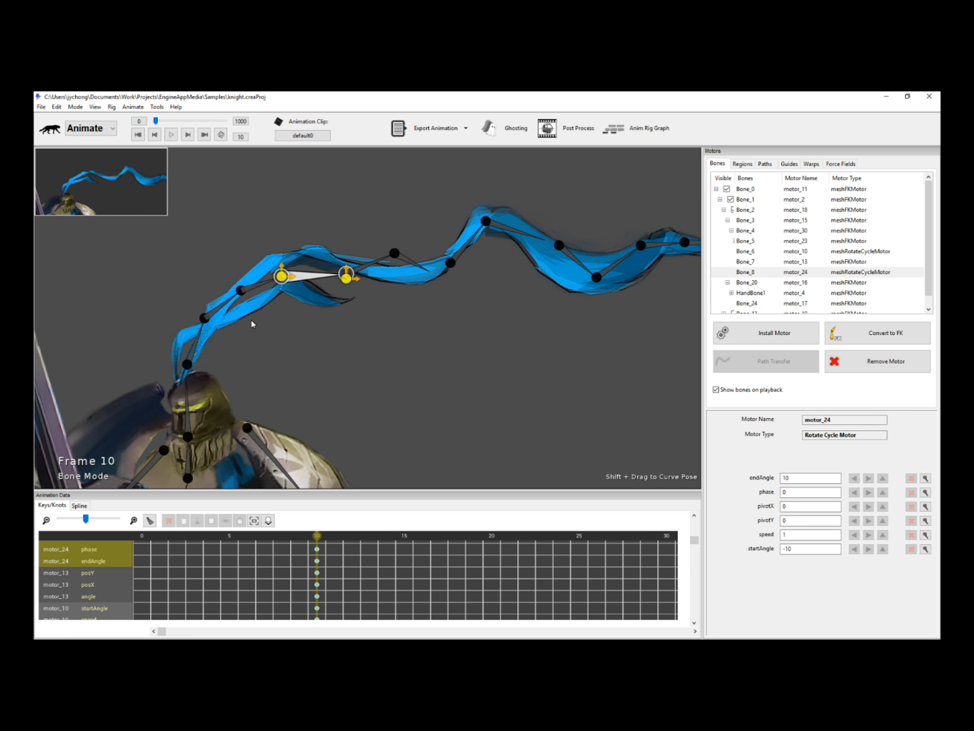
Set Bone_8's Rotate Cycle Motor speed to 1.5 and play the animation to check the combined swing
click(198, 346)
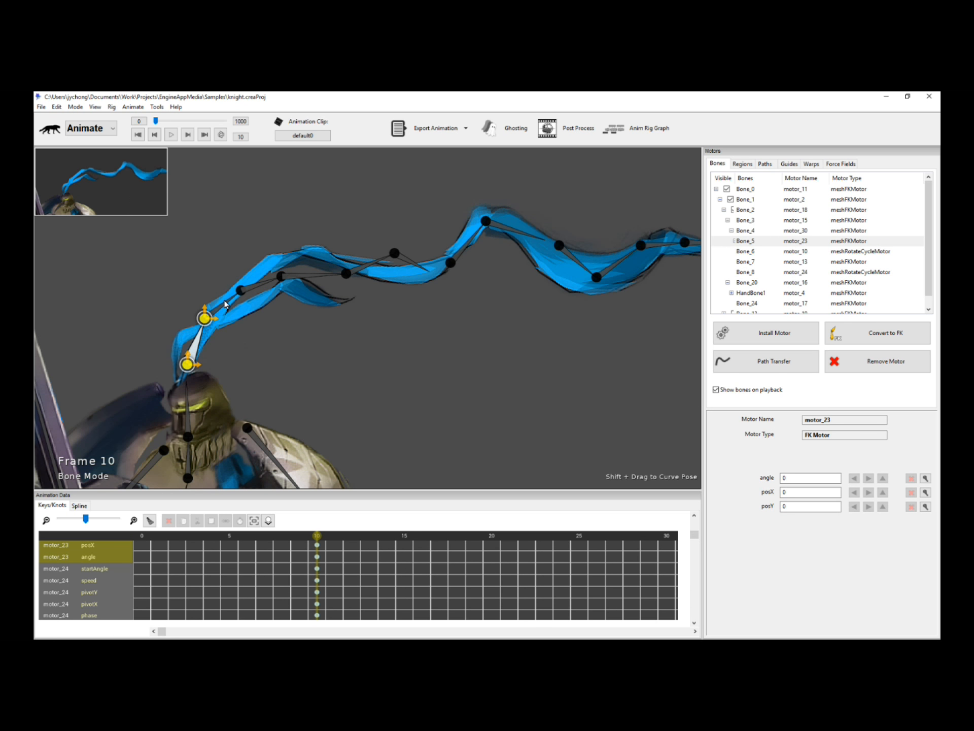
click(226, 304)
click(287, 281)
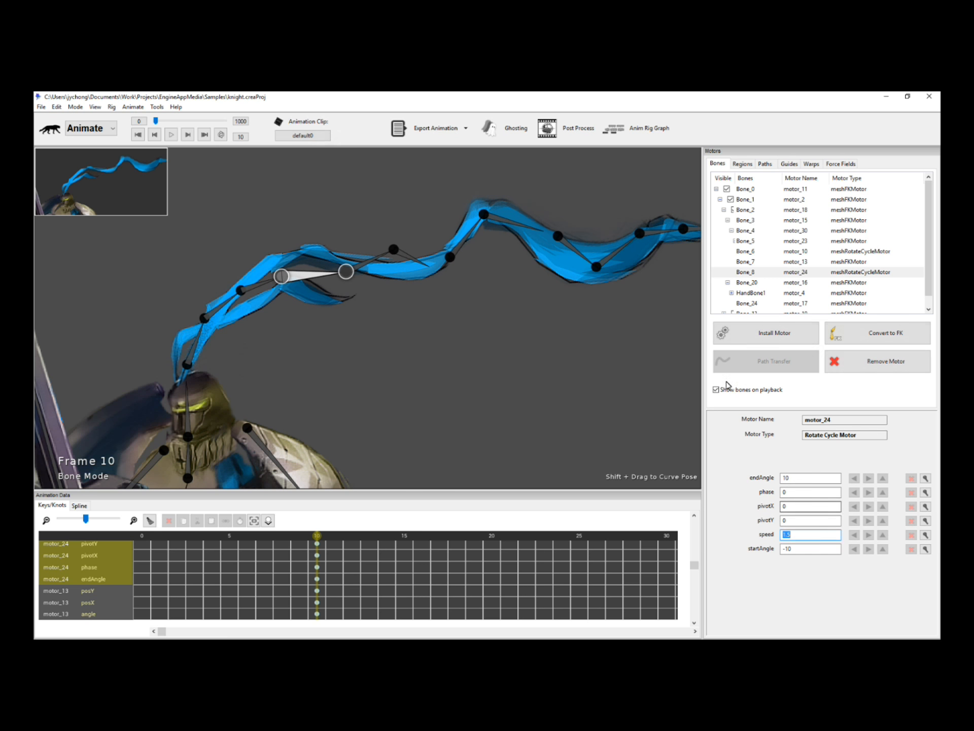
key(space)
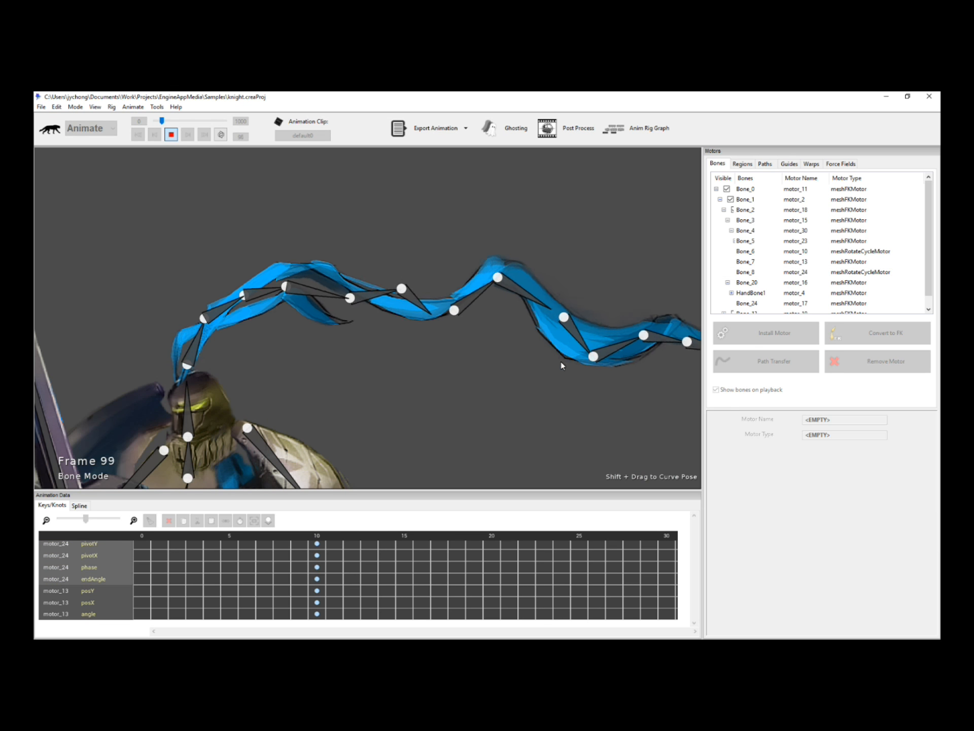
key(space)
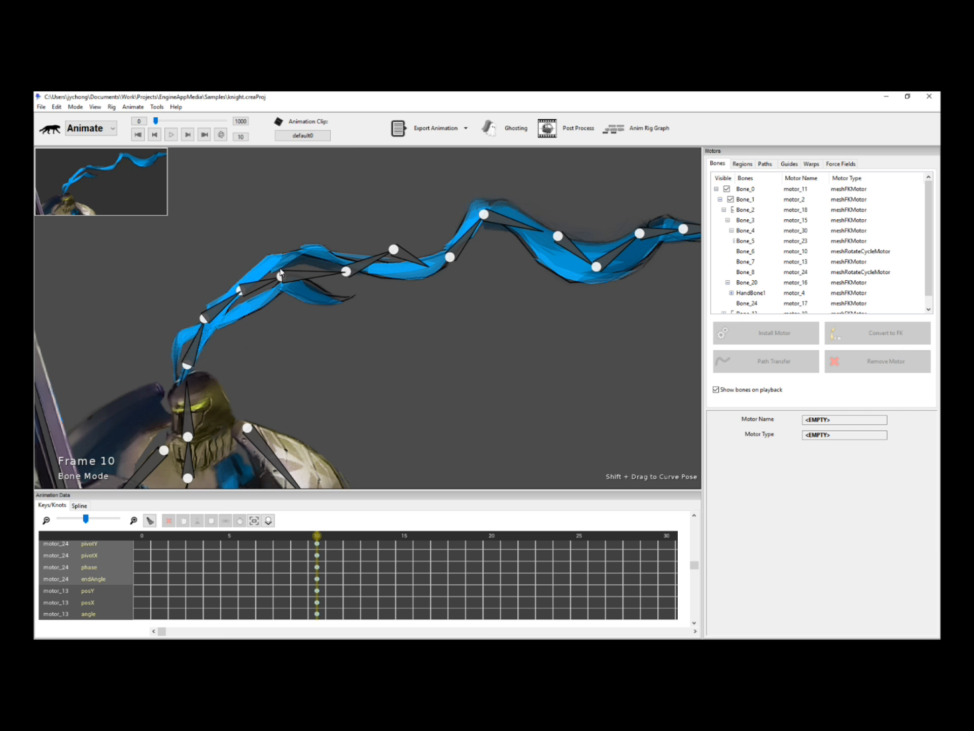
Widen Bone_8's rotation to an end angle of 20 and a start angle of -20, and preview the animation
click(321, 274)
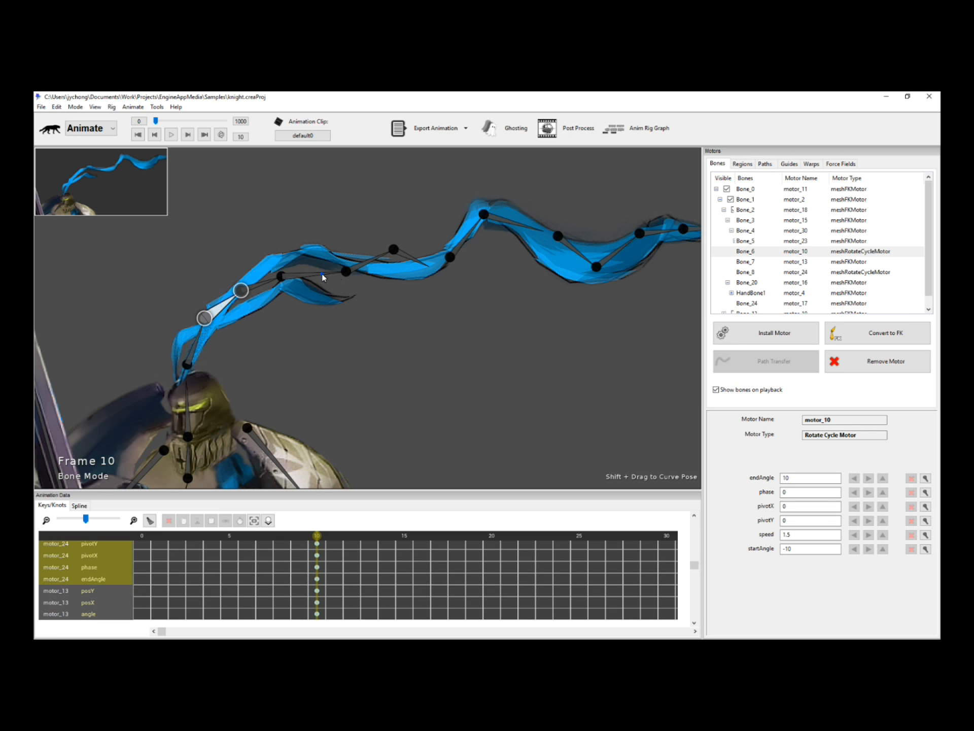
key(BackSpace)
key(BackSpace)
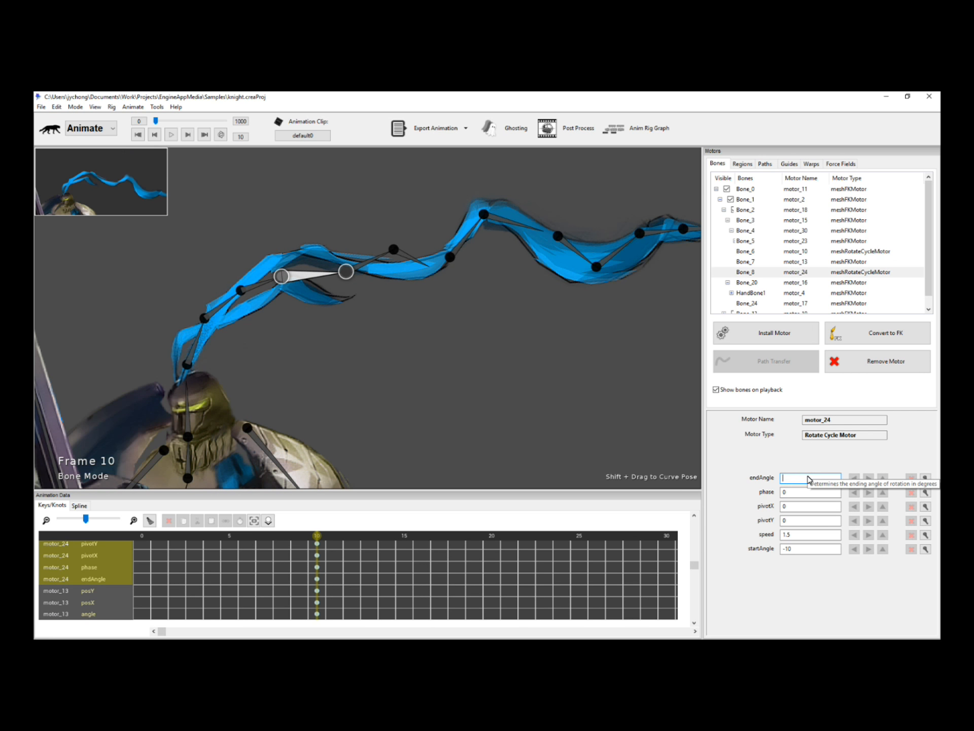
key(Return)
click(802, 550)
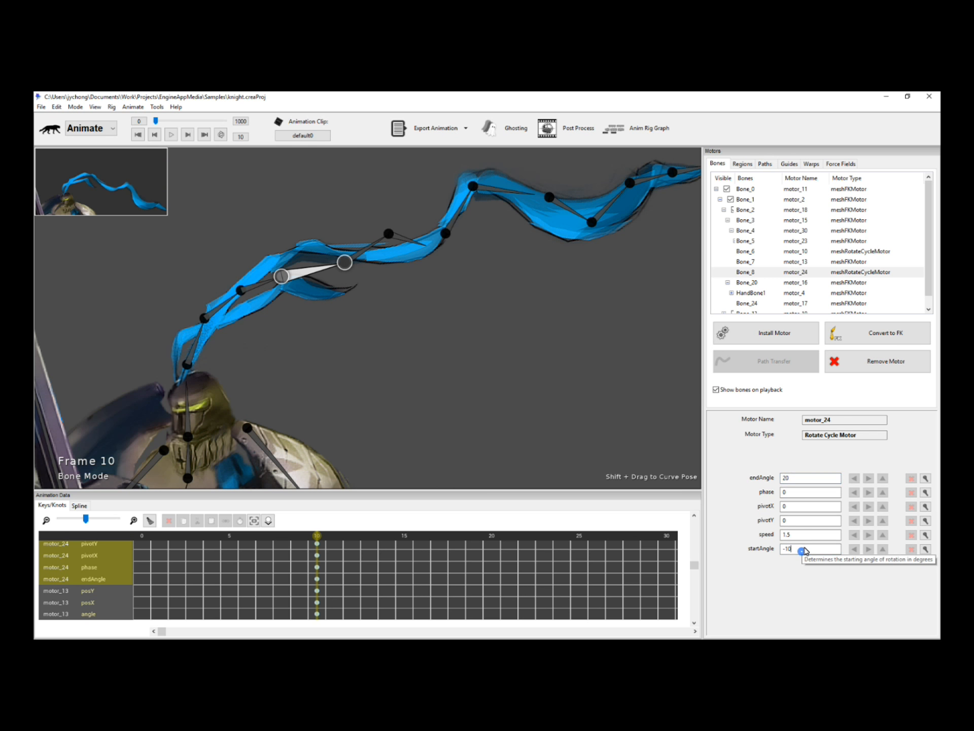
text(20)
key(Return)
key(space)
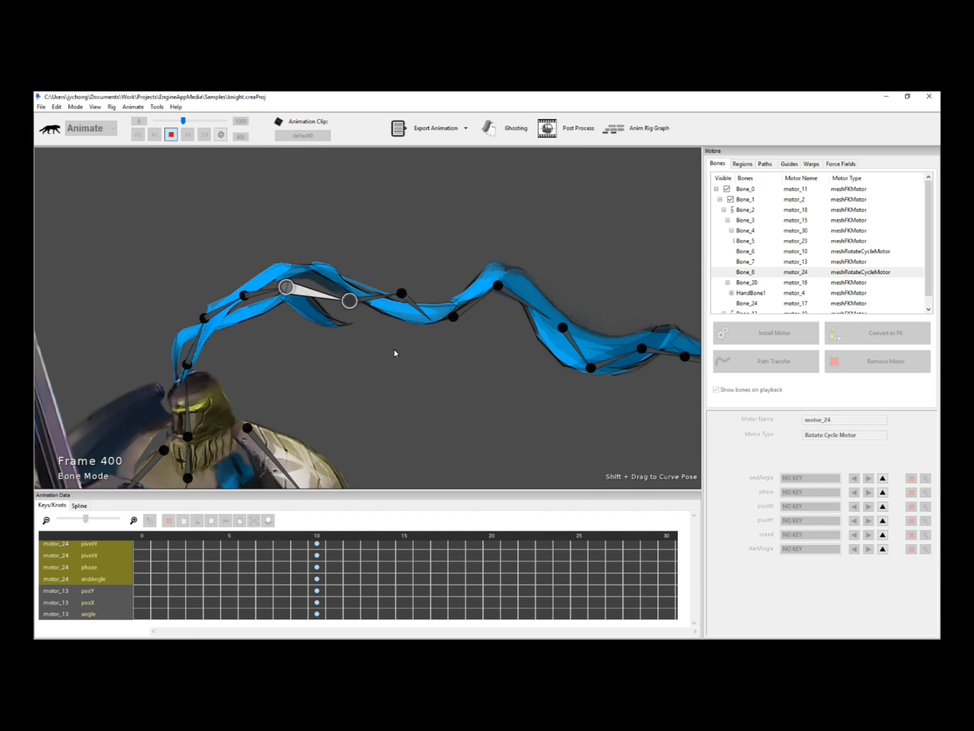
key(space)
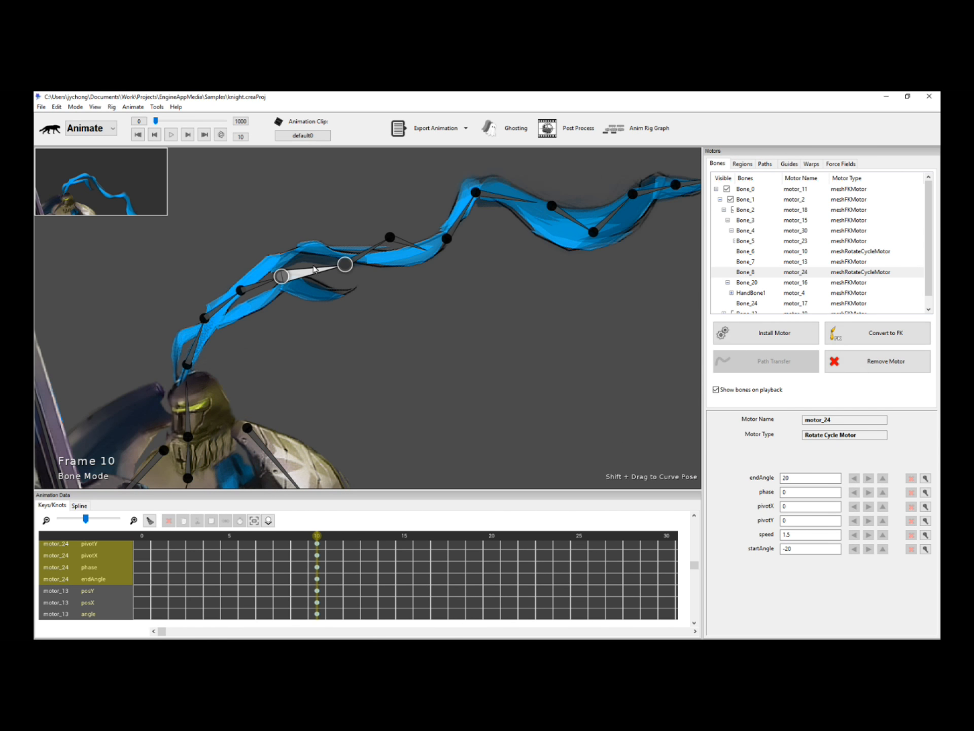
Set the phase of Bone_8's Rotate Cycle Motor to 1 and play the animation to check the follow-through
click(790, 495)
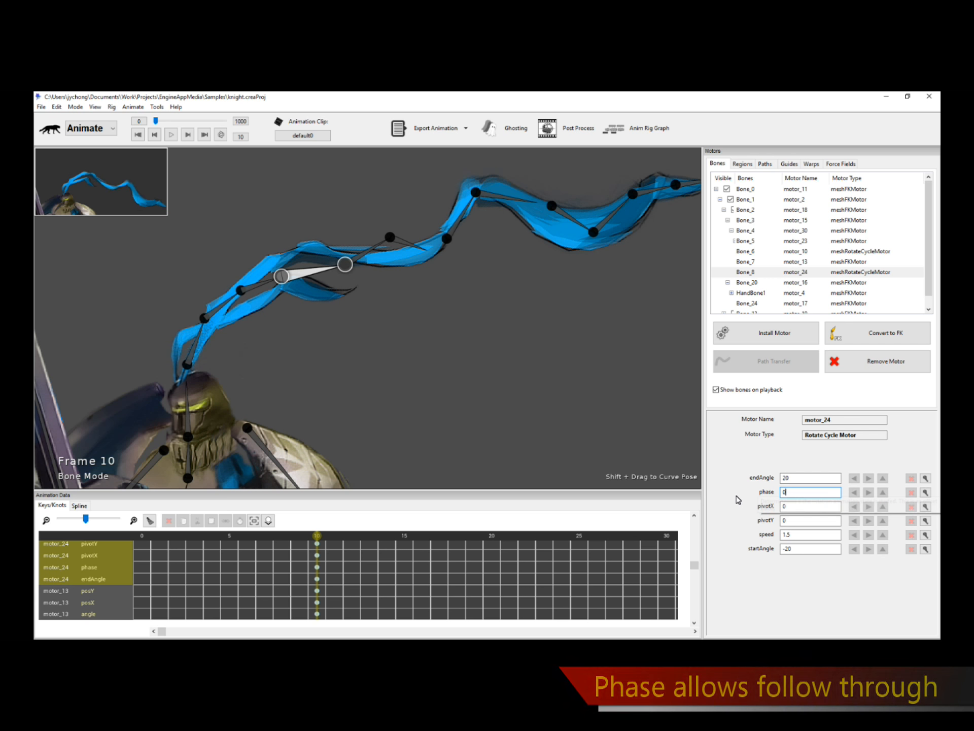
key(Return)
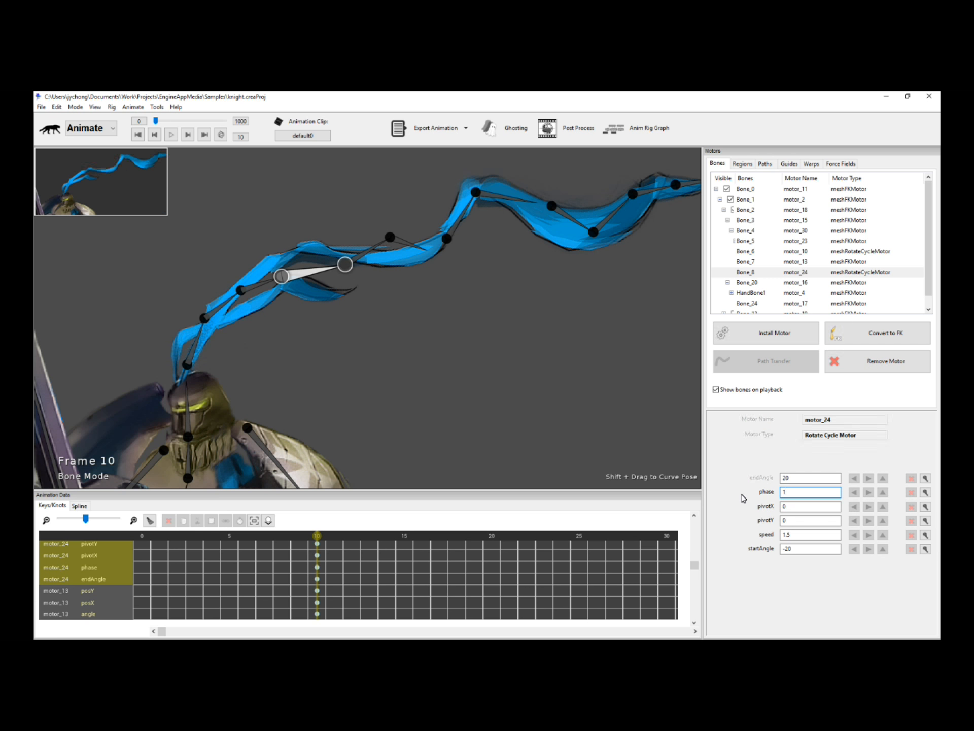
key(space)
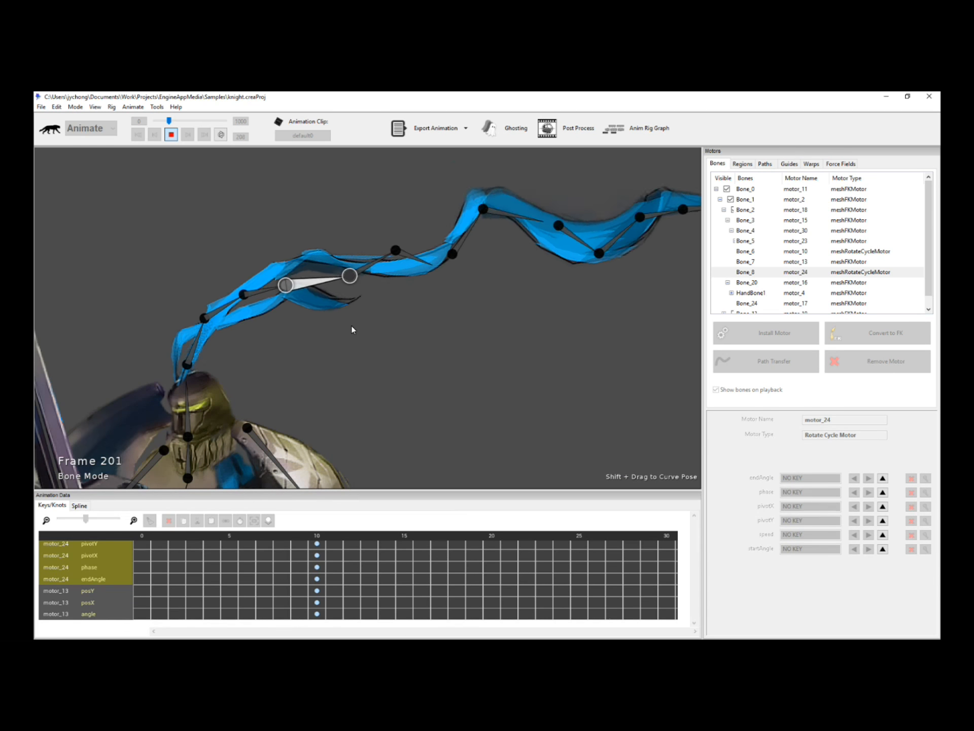
key(space)
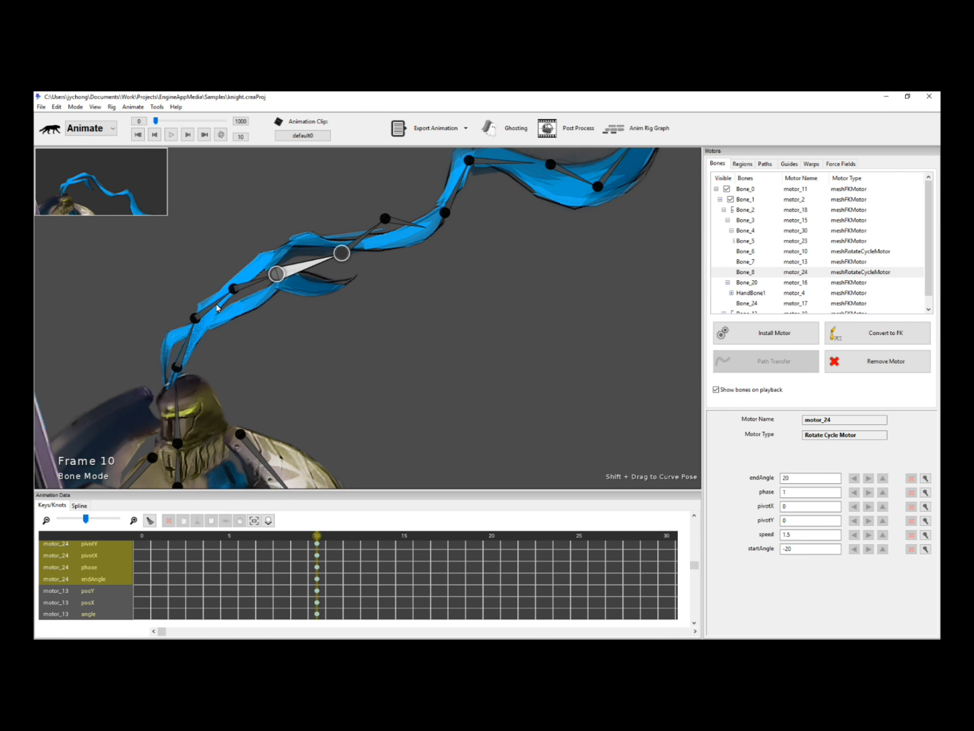
Compare the phase settings of Bone_6 and Bone_8, and replay the animation to examine their offset
click(216, 304)
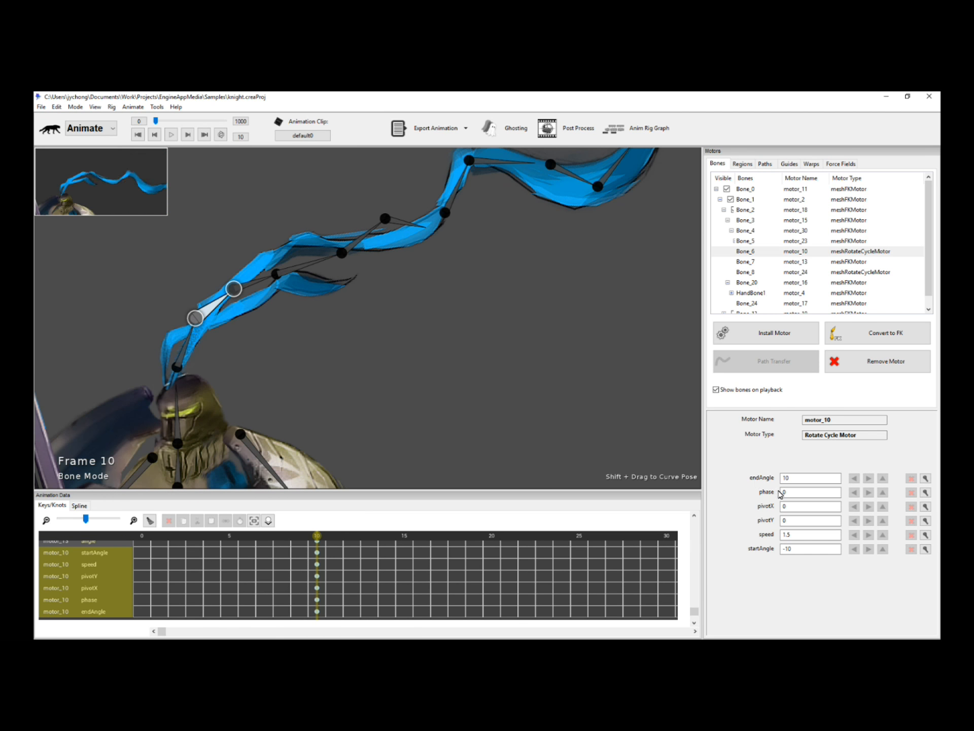
click(254, 272)
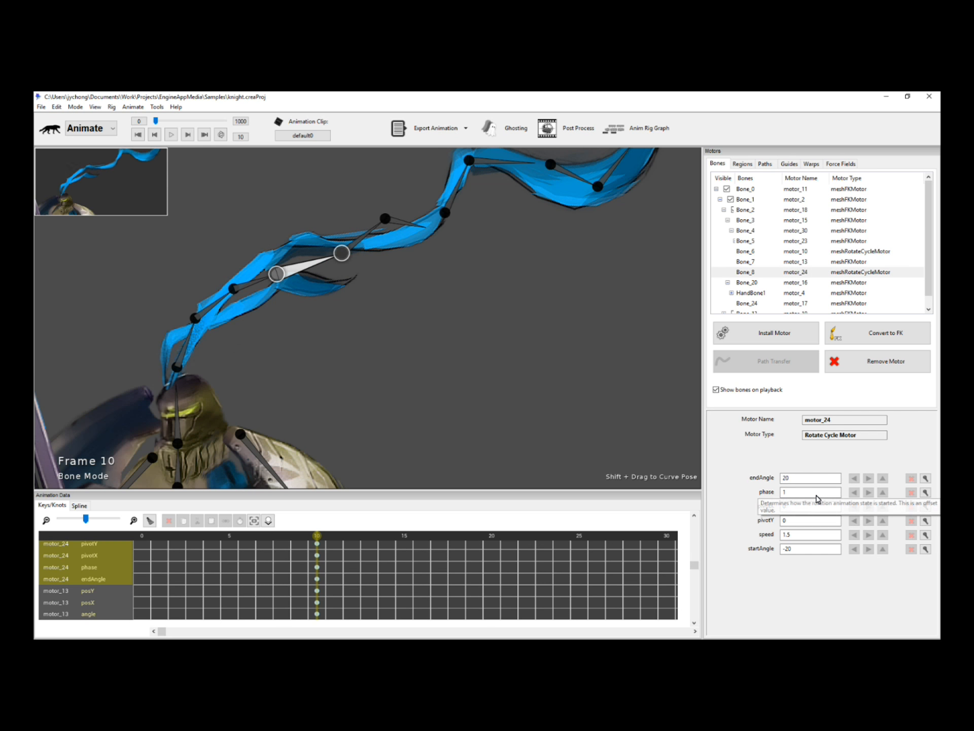
click(220, 298)
key(space)
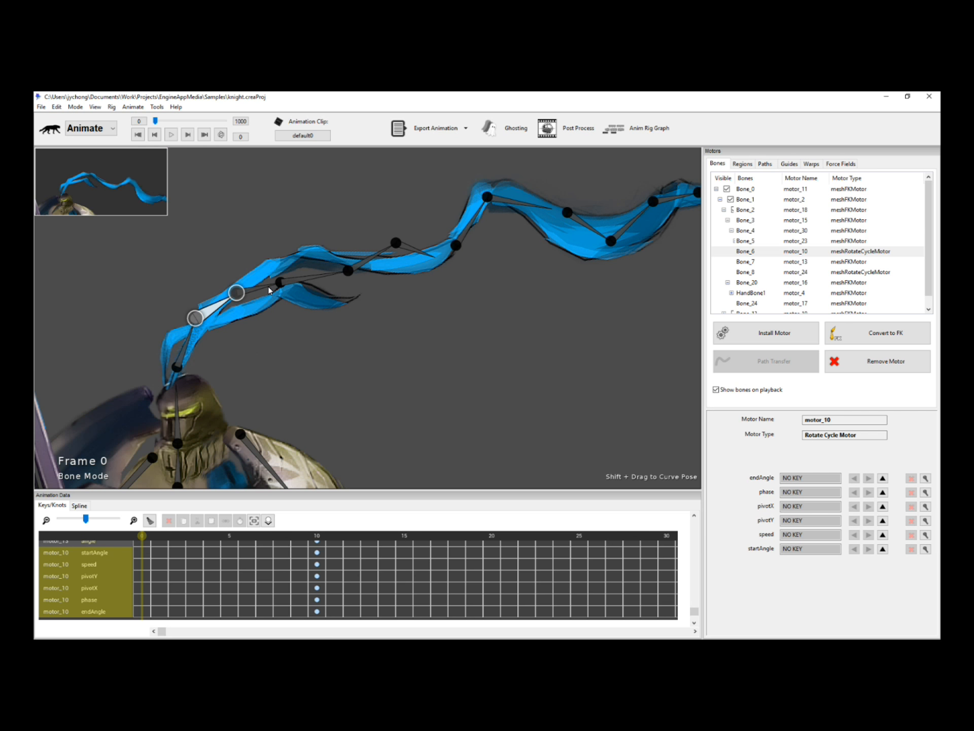
key(space)
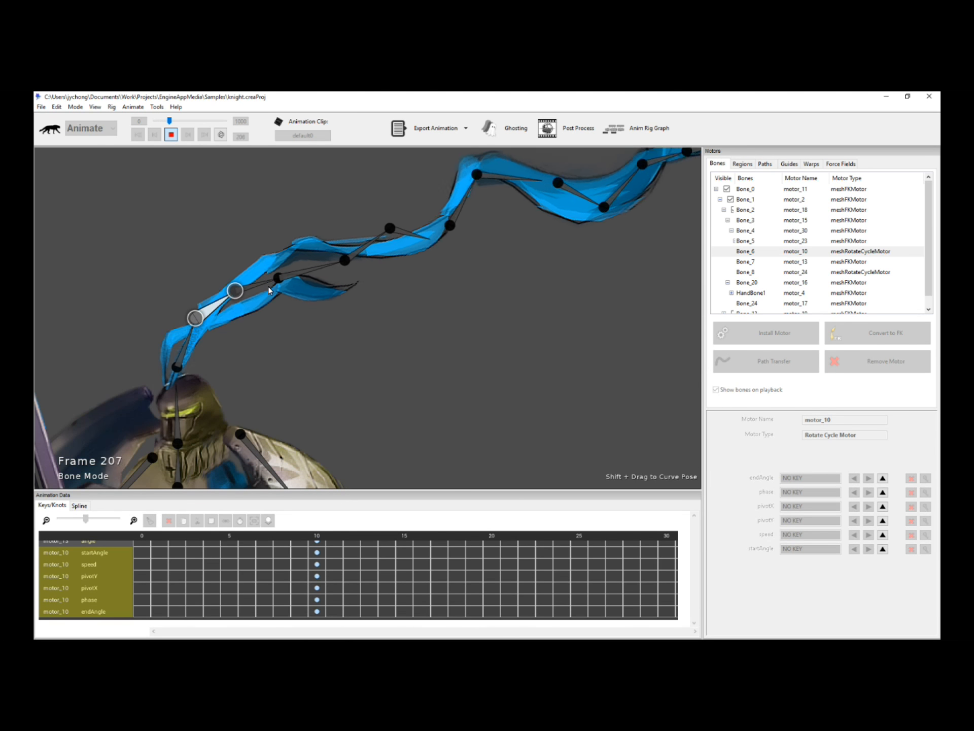
key(space)
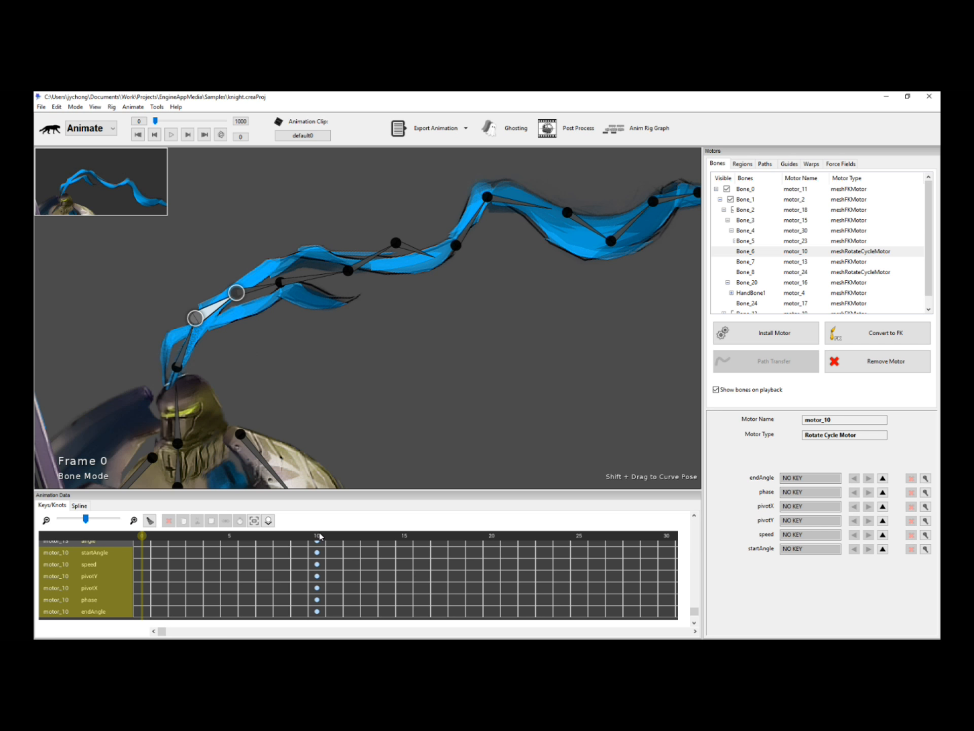
Remove and clear the animation from all motors
click(335, 273)
click(890, 361)
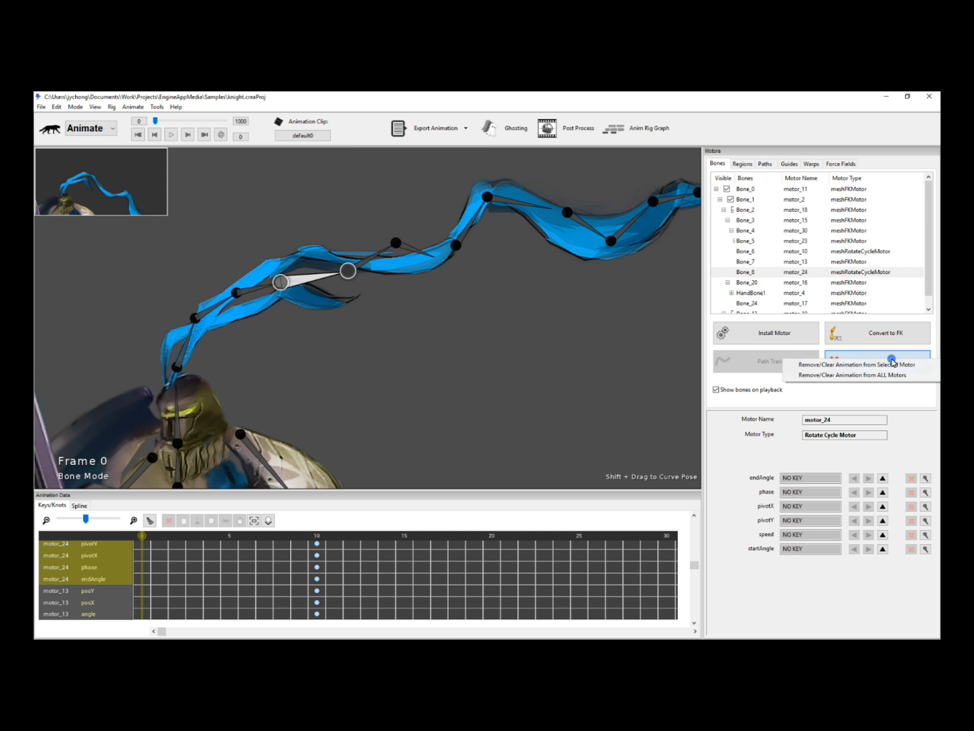
click(893, 375)
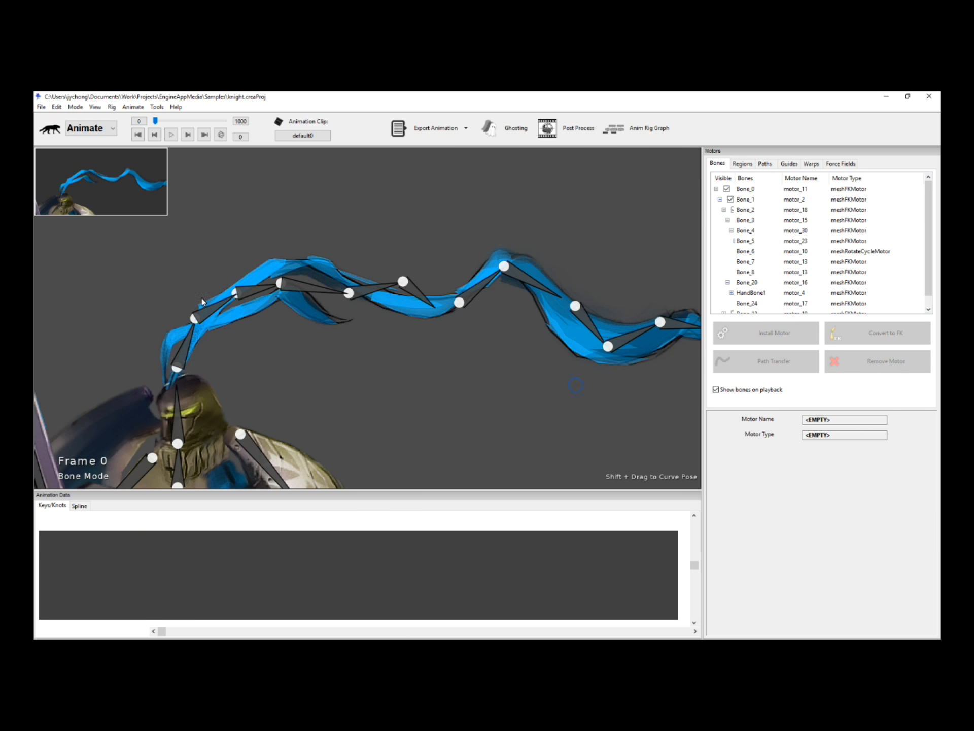
Check which motors are assigned to Bone_6, Bone_7 and Bone_8 on the plume
click(213, 313)
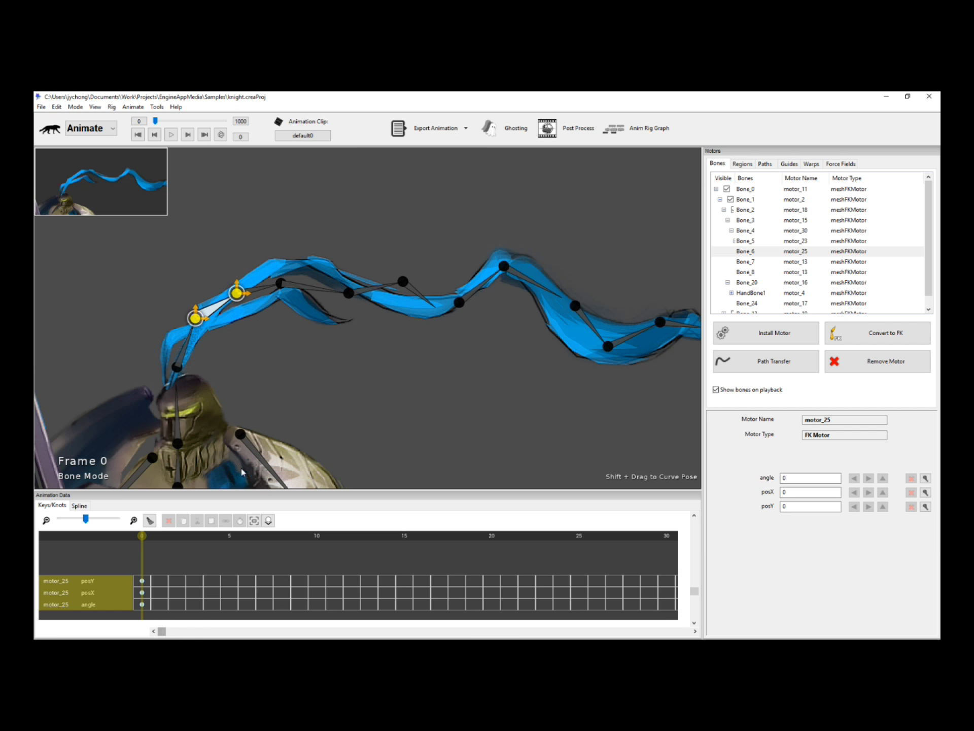
click(324, 410)
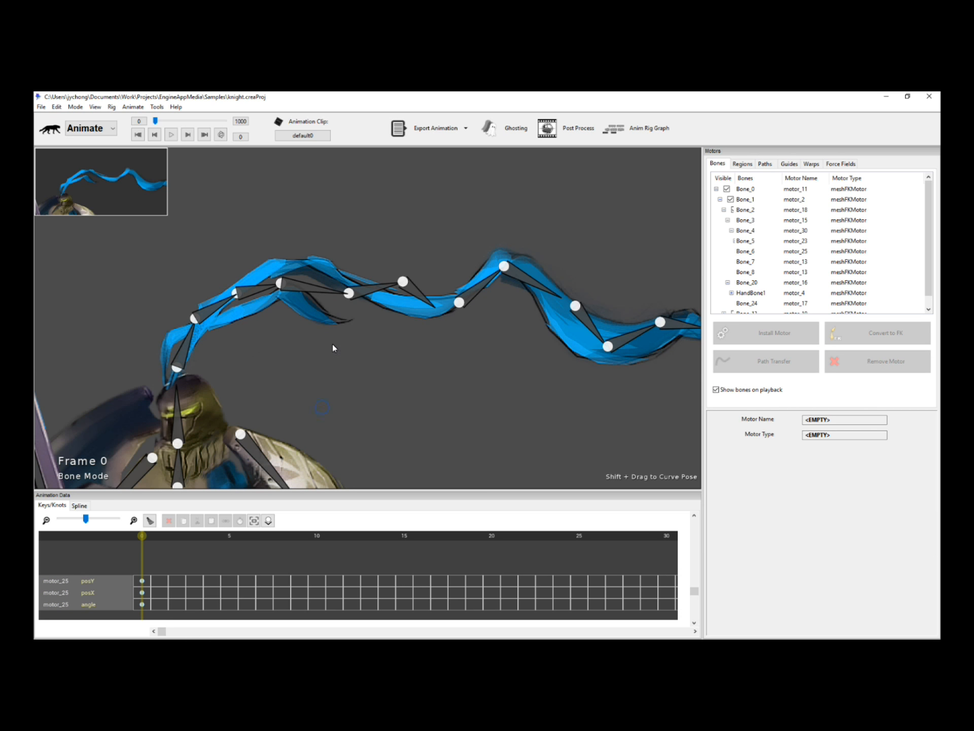
click(226, 305)
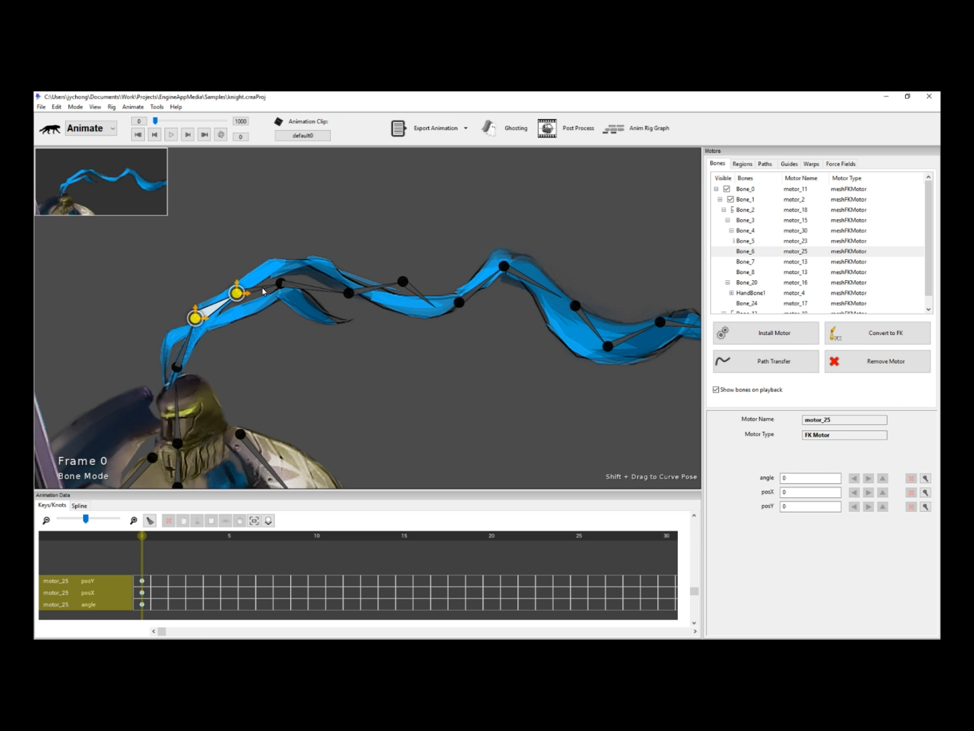
click(303, 330)
click(261, 289)
click(313, 289)
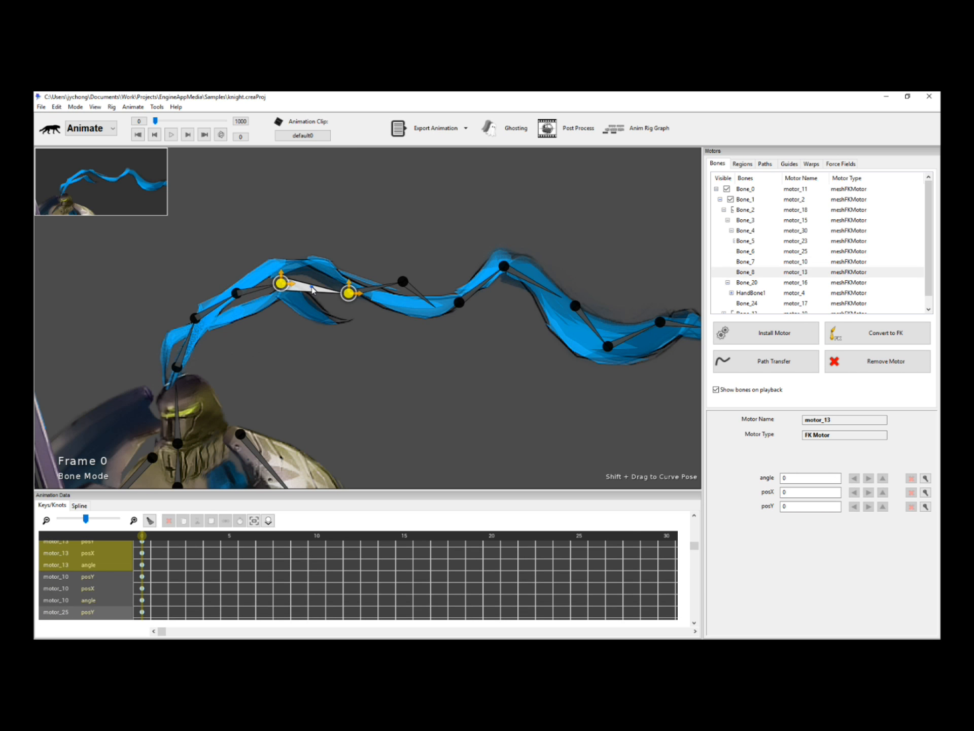
Install a Rotate Cycle Motor on Bone_6 near the base of the plume
click(219, 305)
key(space)
key(space)
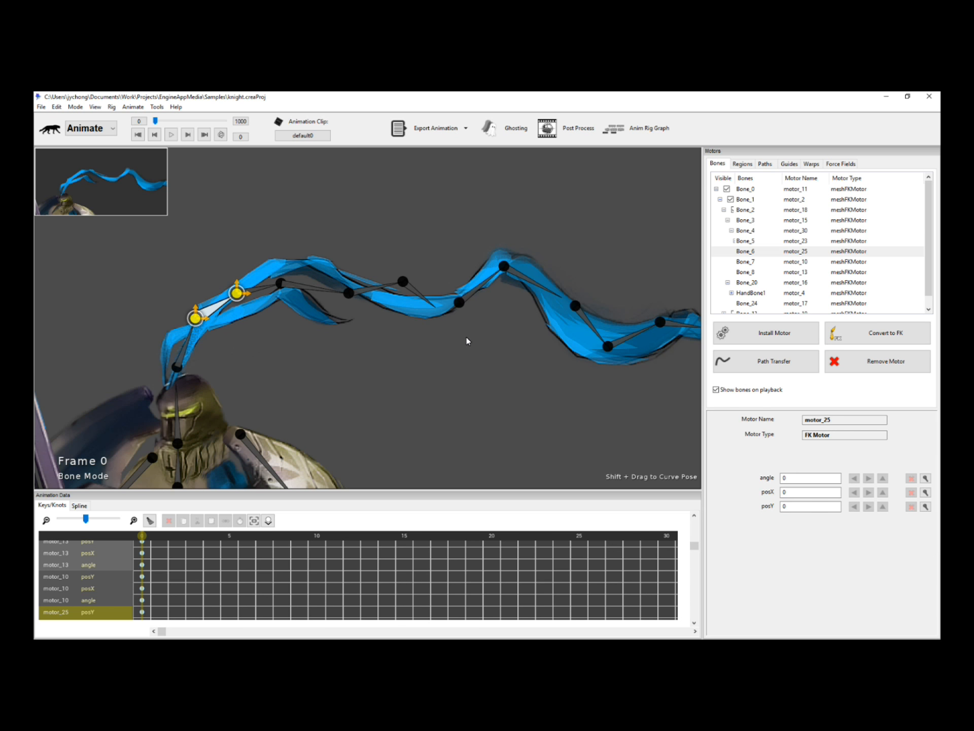
click(757, 336)
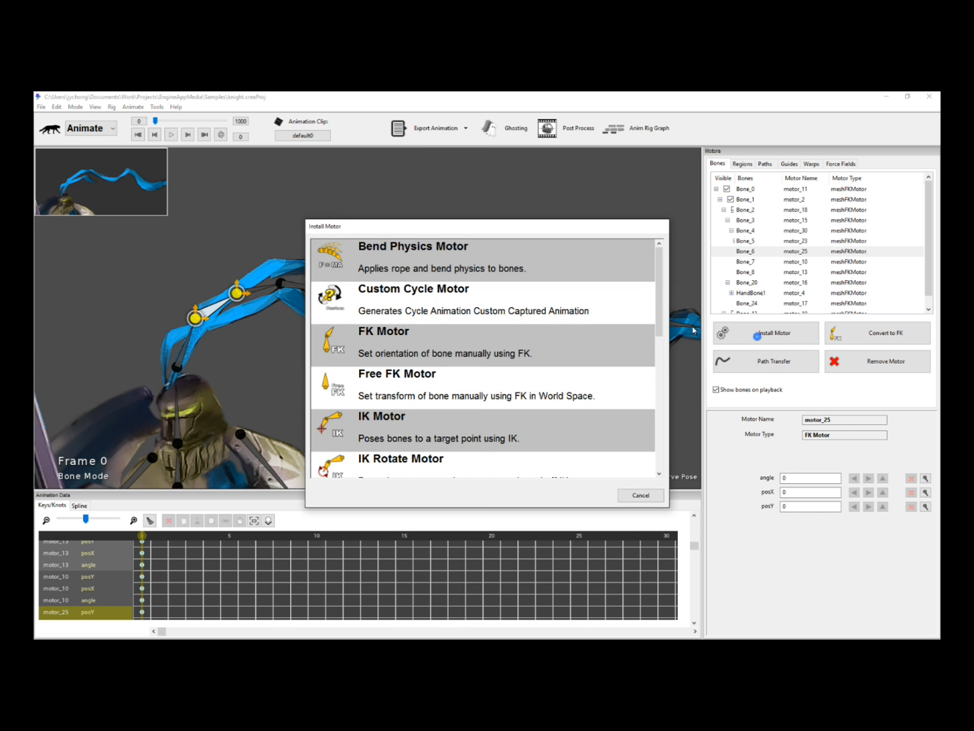
scroll(636, 334, down, 6)
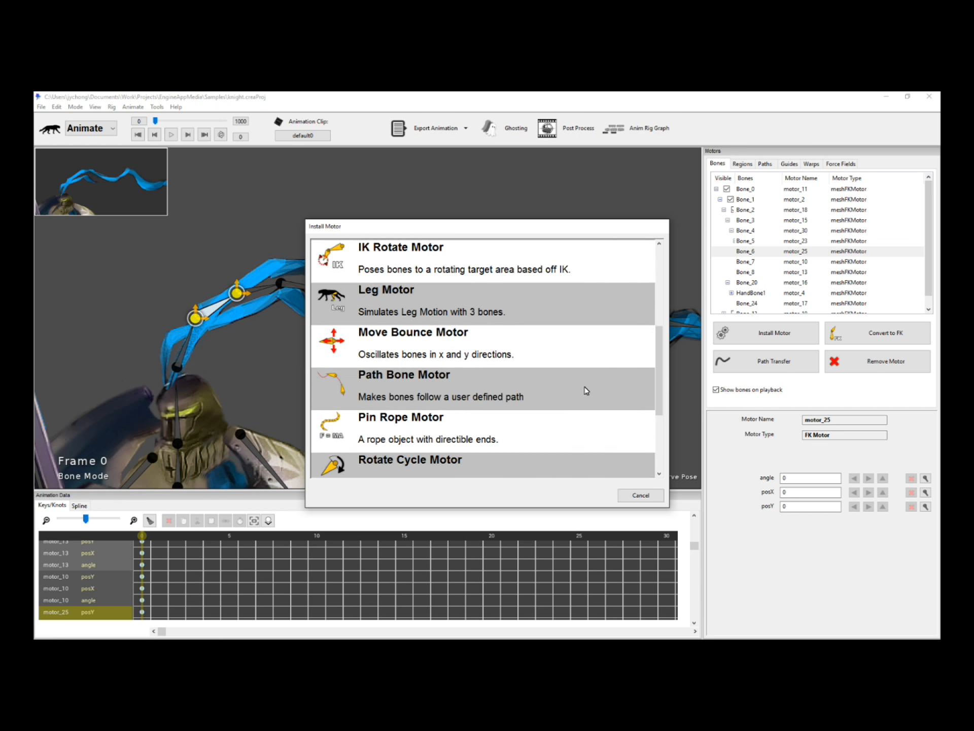
click(542, 428)
Set Bone_6's Rotate Cycle Motor to an endAngle of 10, a startAngle of -10 and a speed of 1.5
click(806, 481)
key(BackSpace)
text(10)
key(Return)
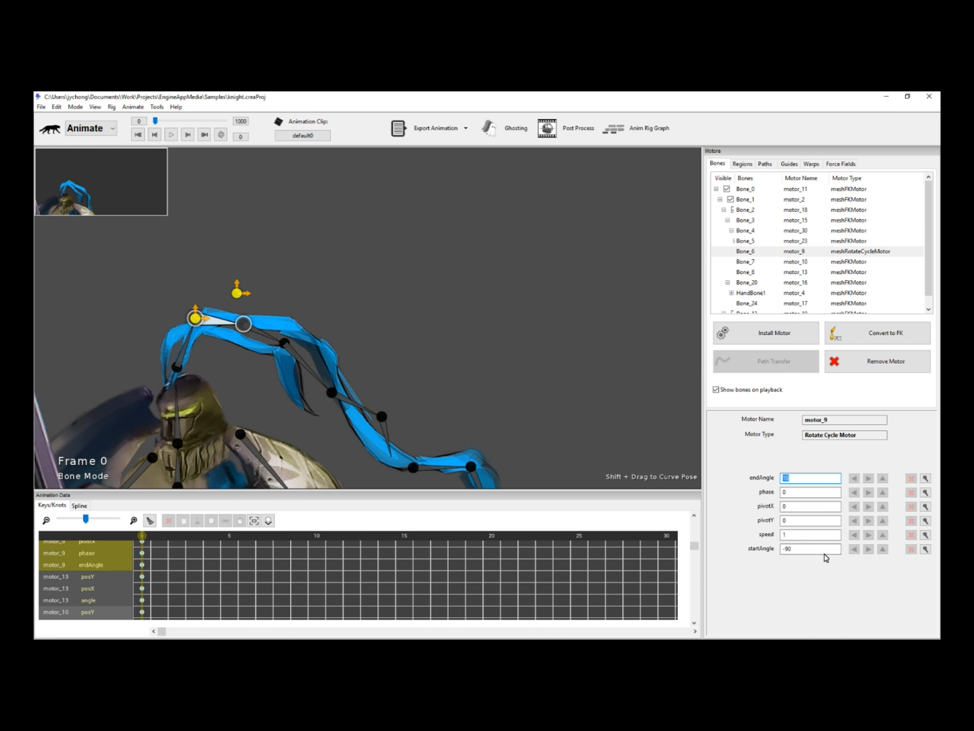
click(823, 552)
key(BackSpace)
key(BackSpace)
text(10)
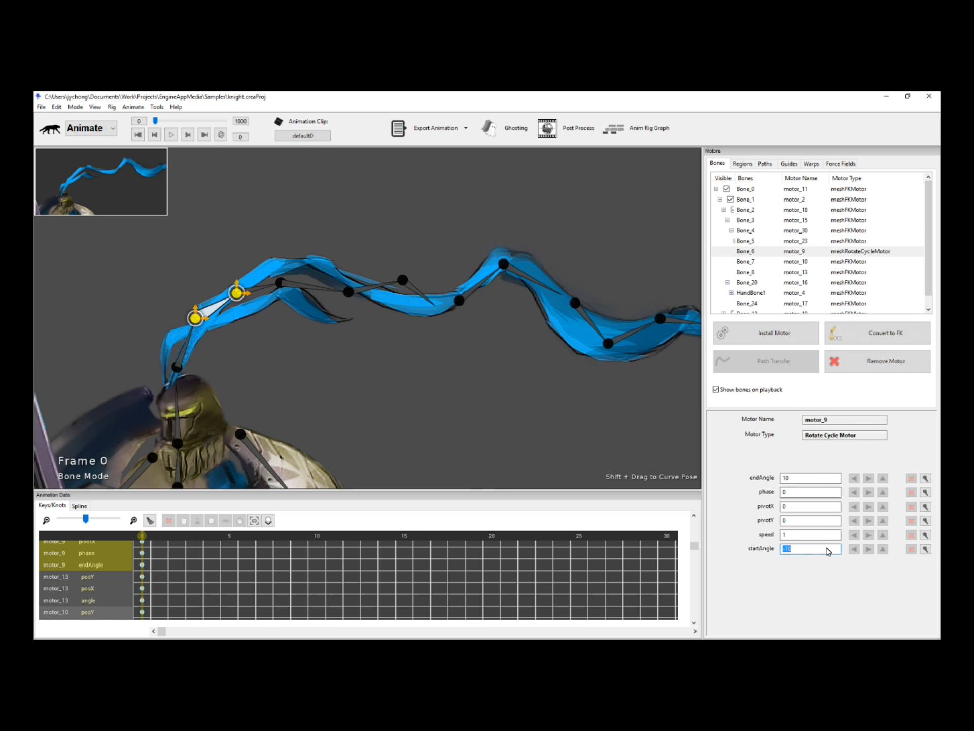
click(824, 536)
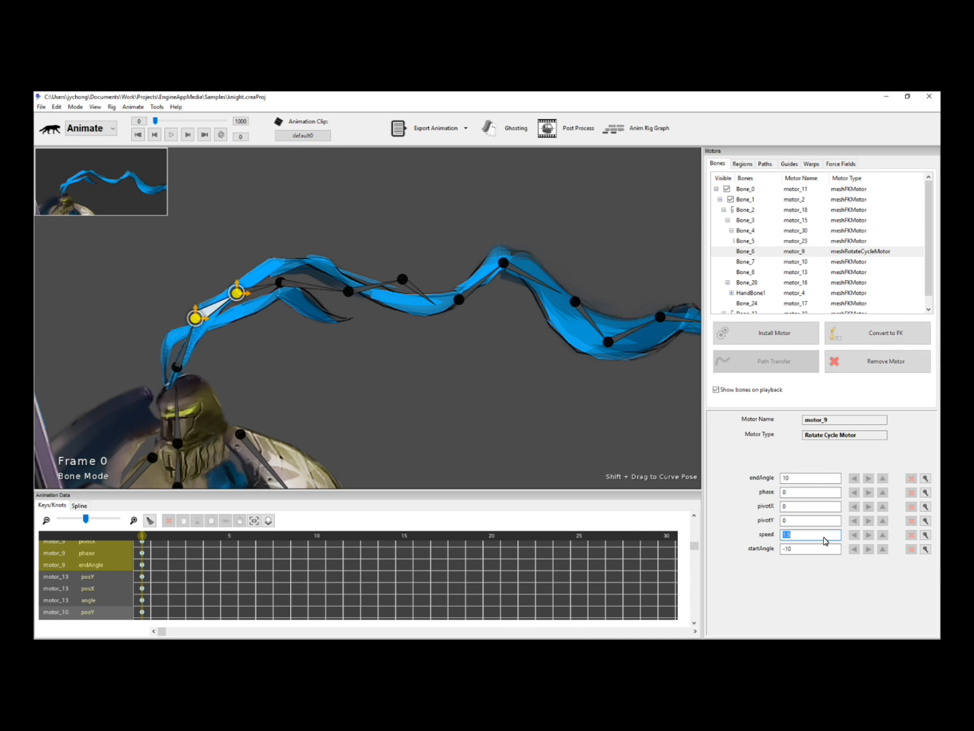
Play the animation to examine how Bone_6's rotation swings the whole plume, and inspect the bones along it
key(space)
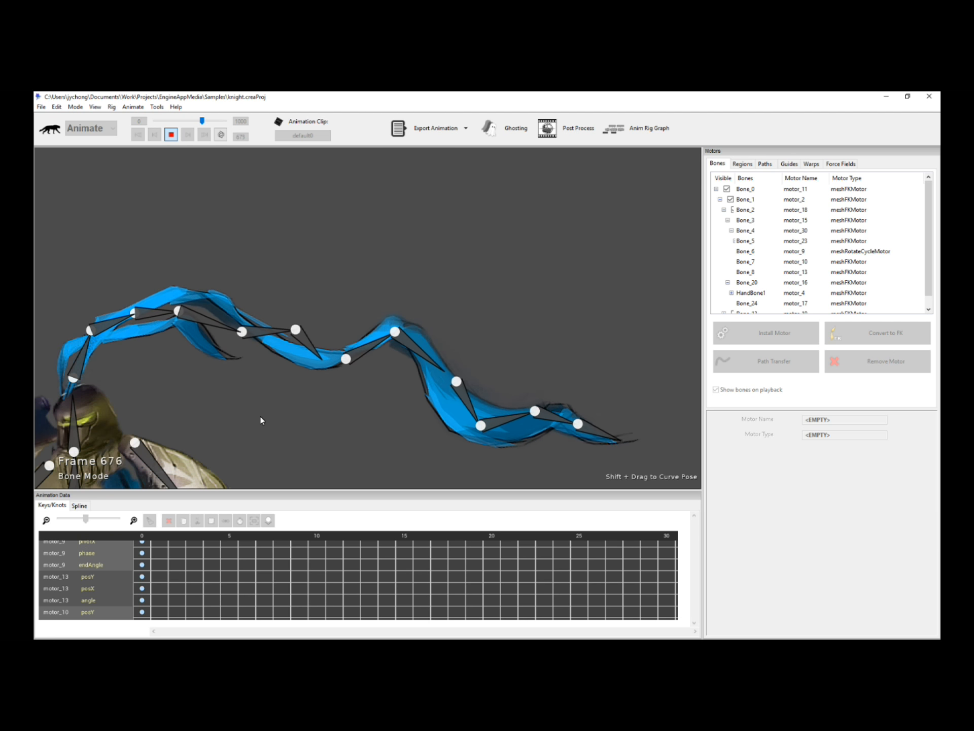
key(space)
scroll(197, 354, up, 3)
scroll(198, 354, down, 3)
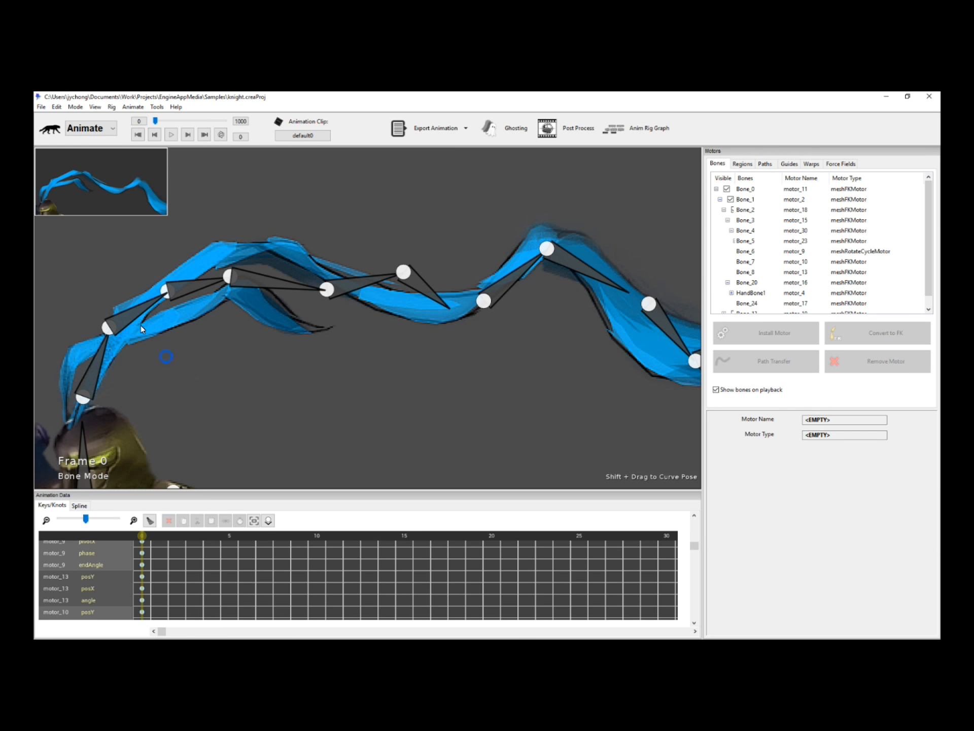
click(142, 312)
mouse_move(416, 365)
mouse_down()
mouse_move(387, 358)
mouse_move(427, 366)
mouse_move(400, 373)
mouse_up()
scroll(388, 359, down, 1)
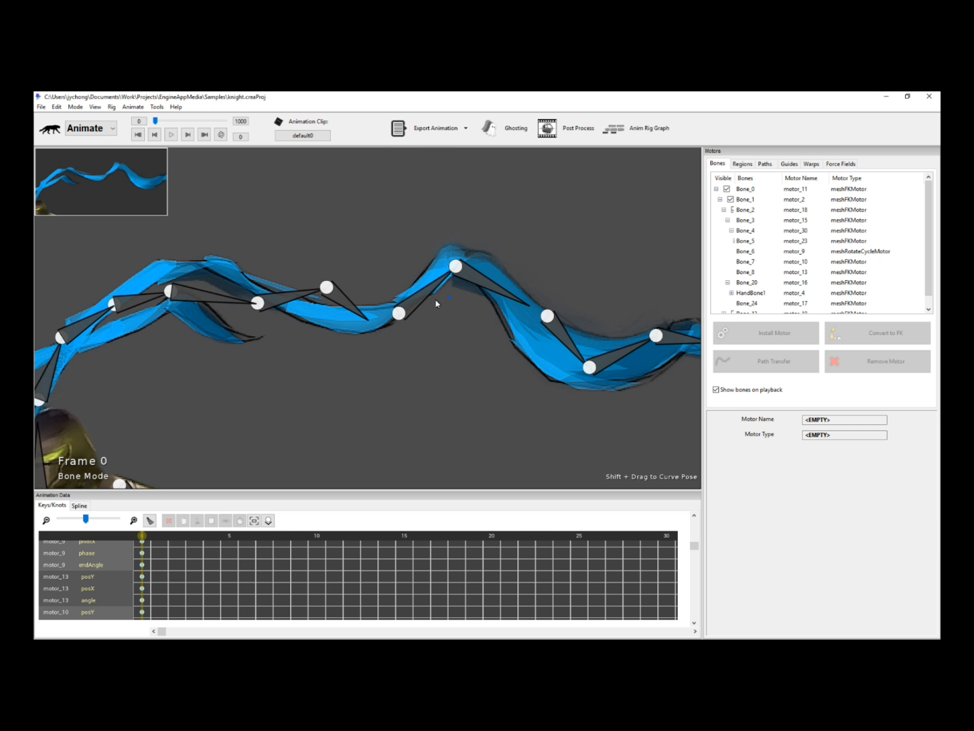
drag(435, 299, 362, 312)
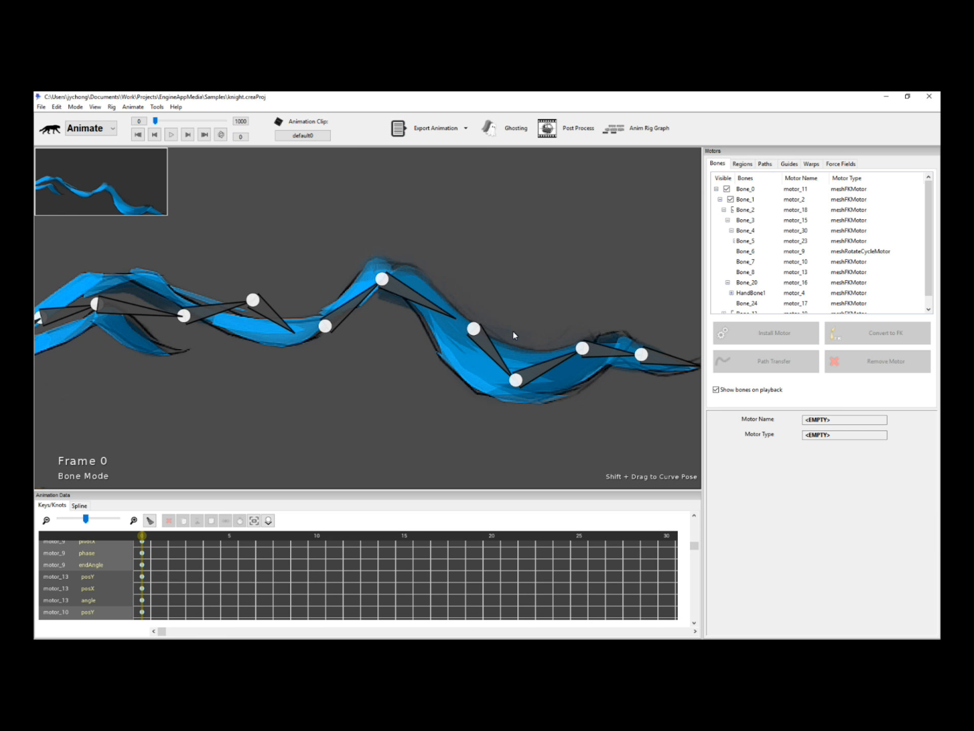
scroll(513, 331, down, 2)
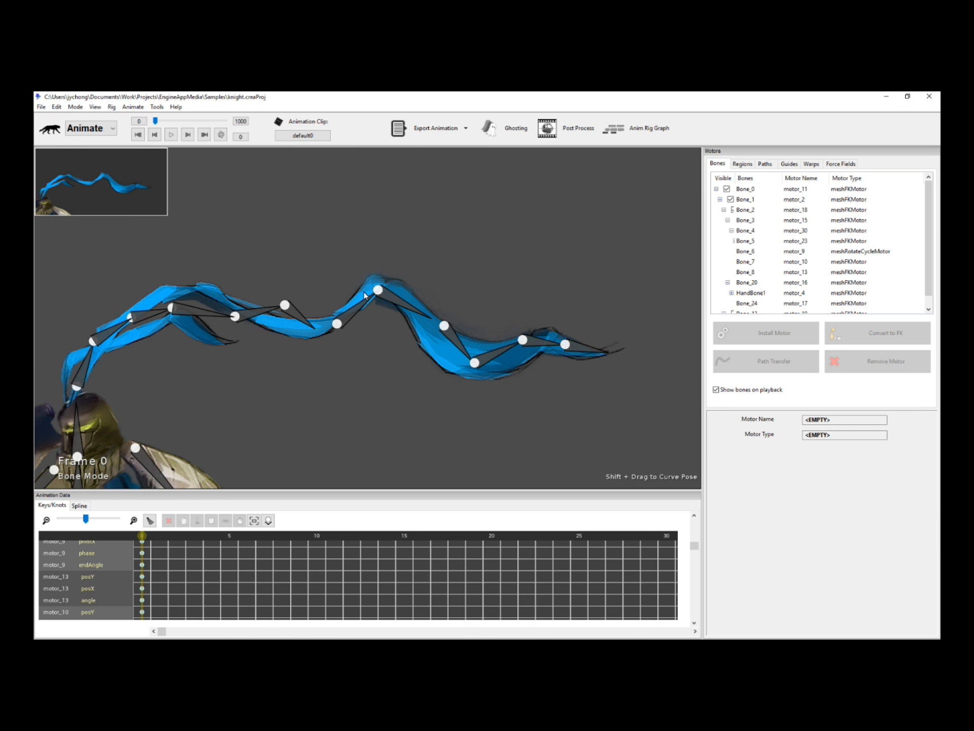
Check the motors on each plume bone from Bone_7 to the tip, and review Bone_6's Rotate Cycle Motor settings
click(138, 317)
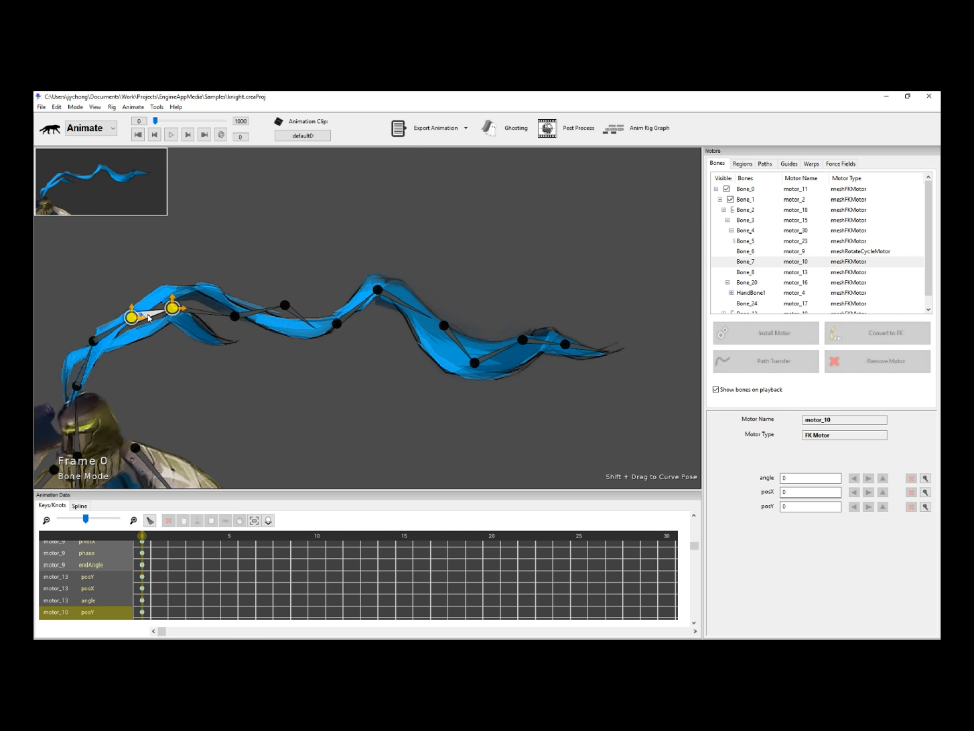
click(207, 315)
click(265, 313)
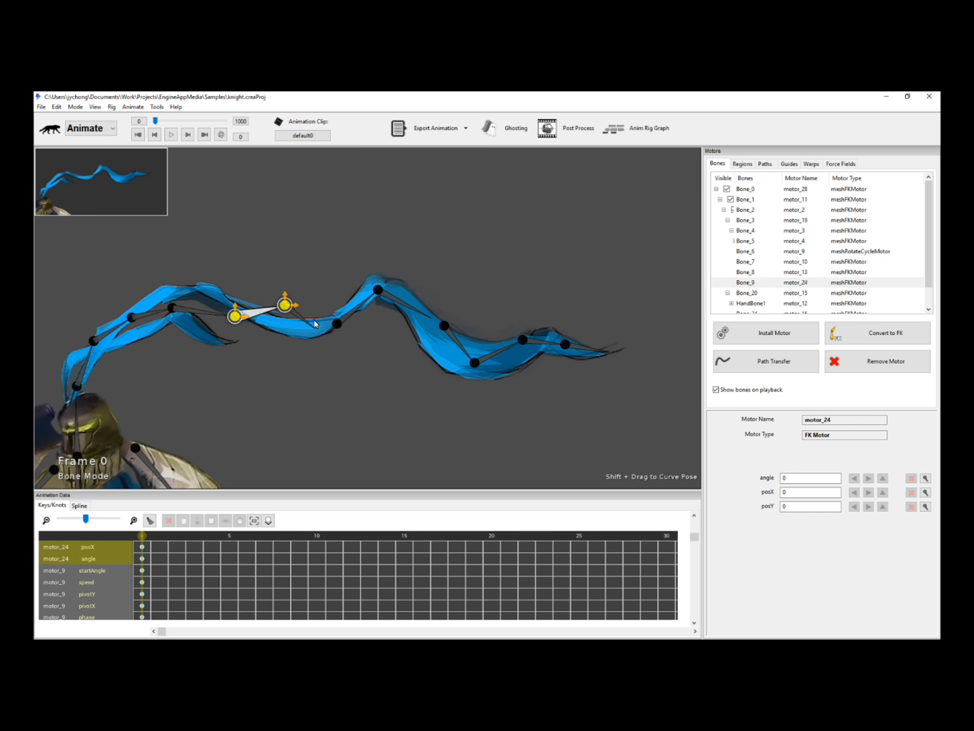
click(314, 320)
click(302, 311)
click(353, 312)
click(409, 306)
click(462, 342)
click(502, 350)
click(541, 345)
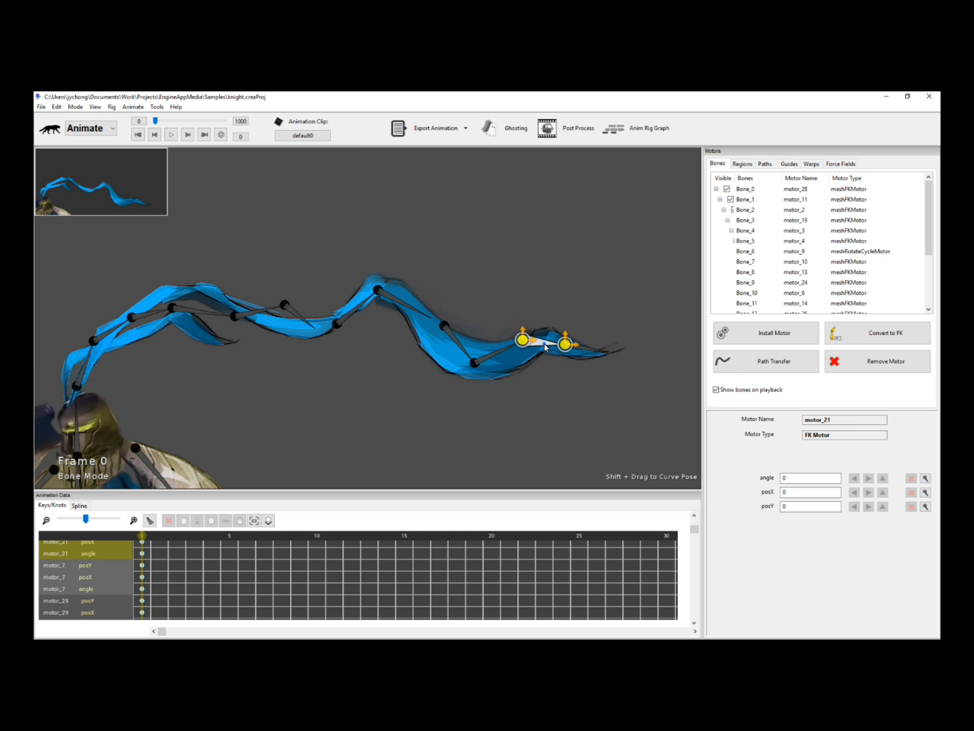
click(590, 348)
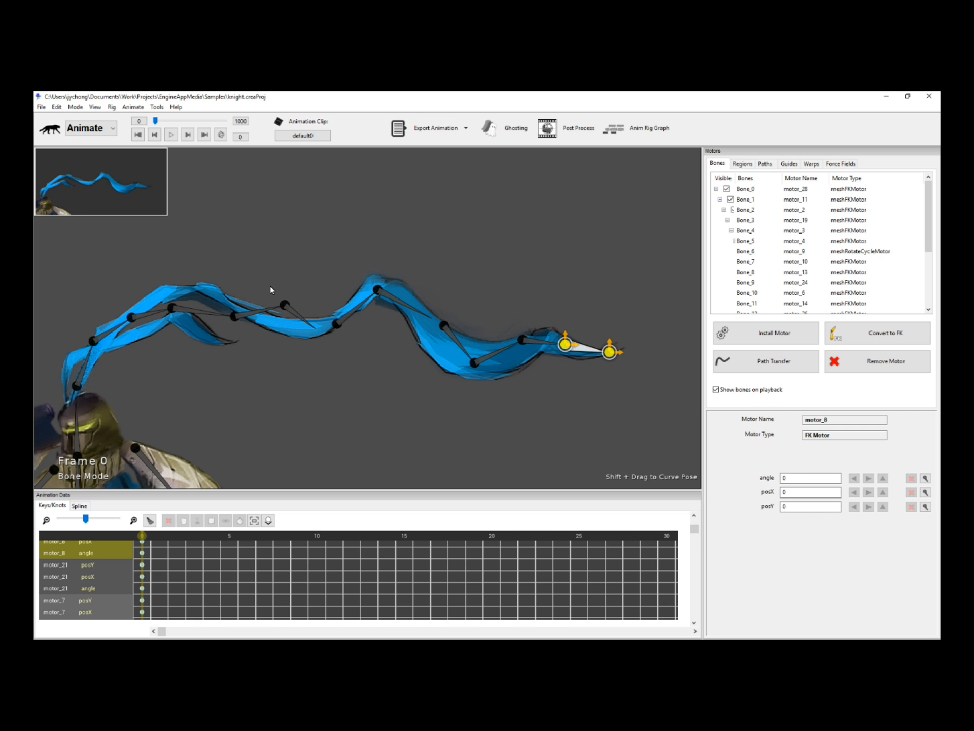
click(355, 247)
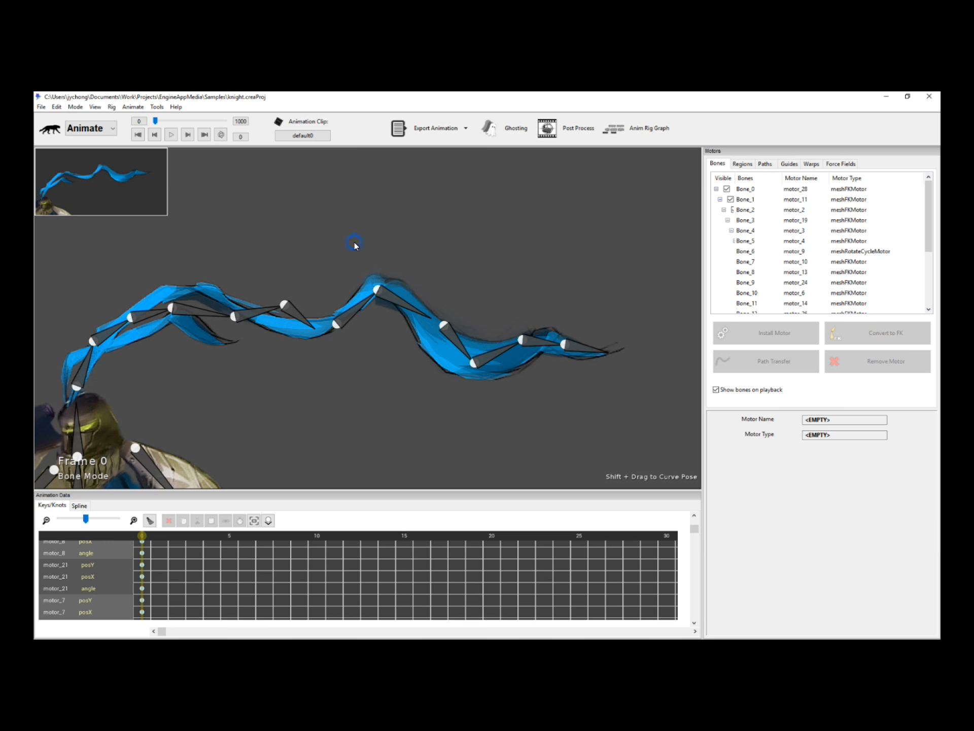
click(75, 336)
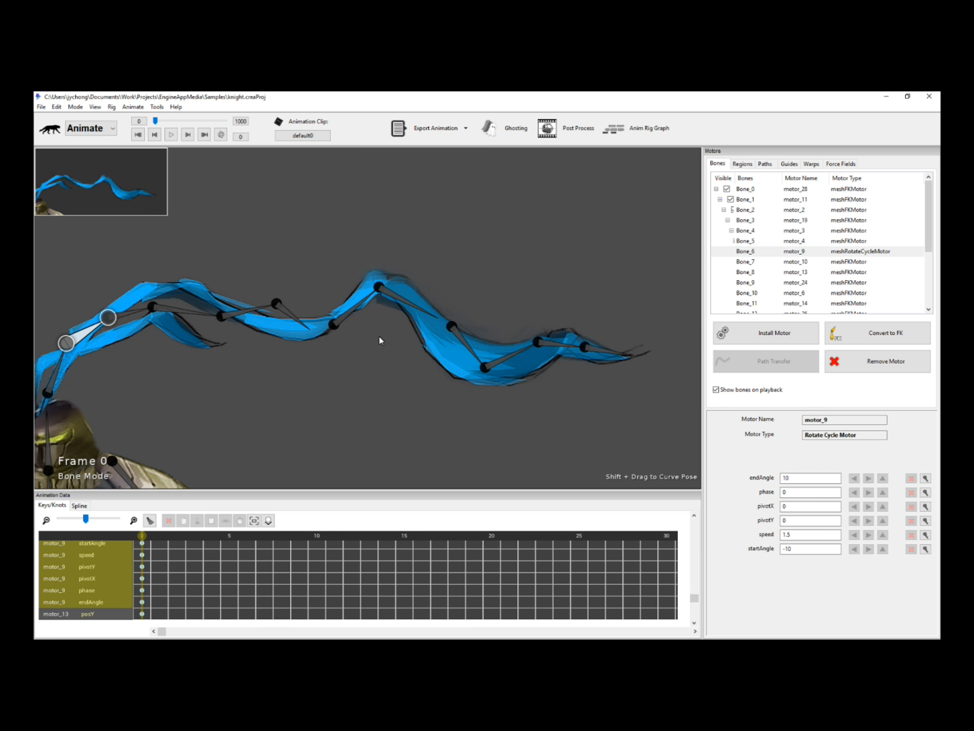
click(398, 386)
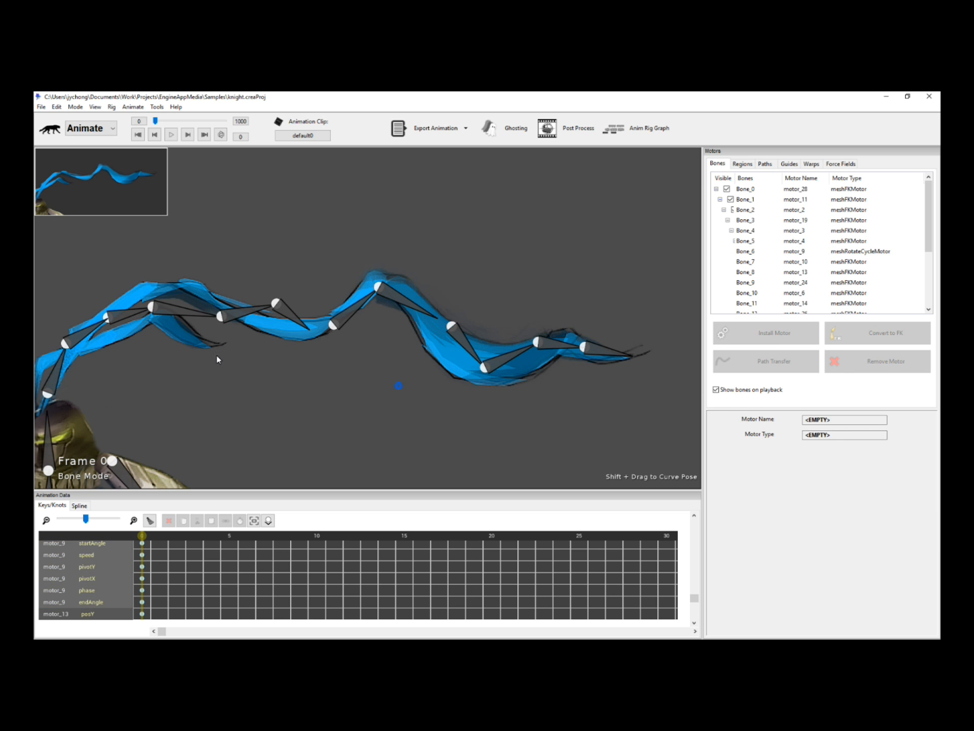
Install a Bend Physics Motor on Bone_7 and all of its child bones along the plume
click(129, 314)
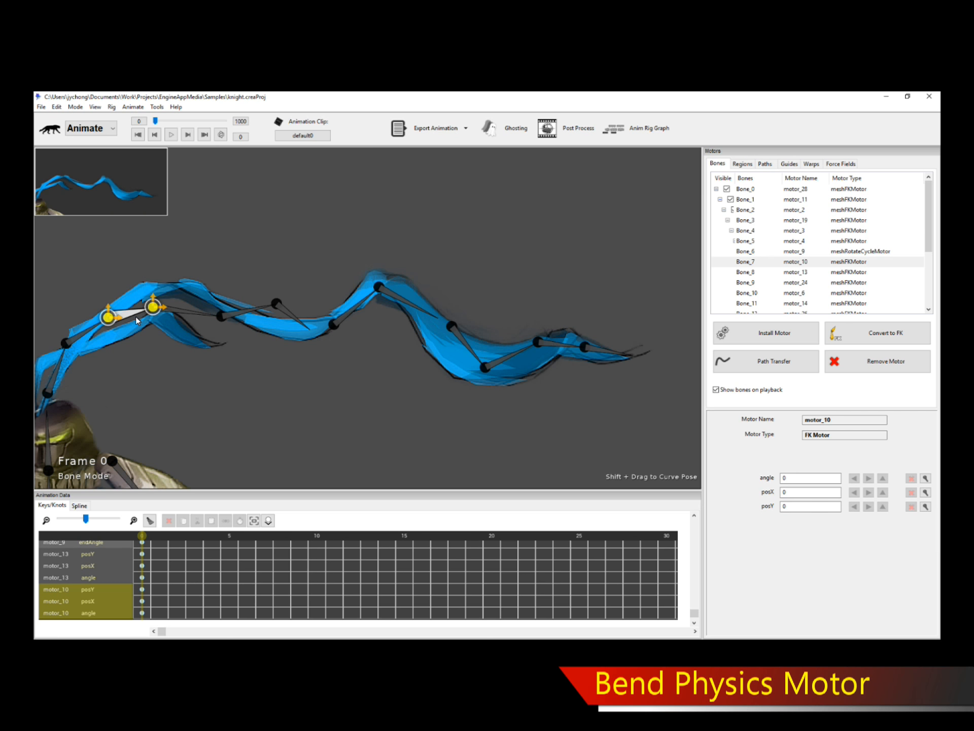
double_click(136, 317)
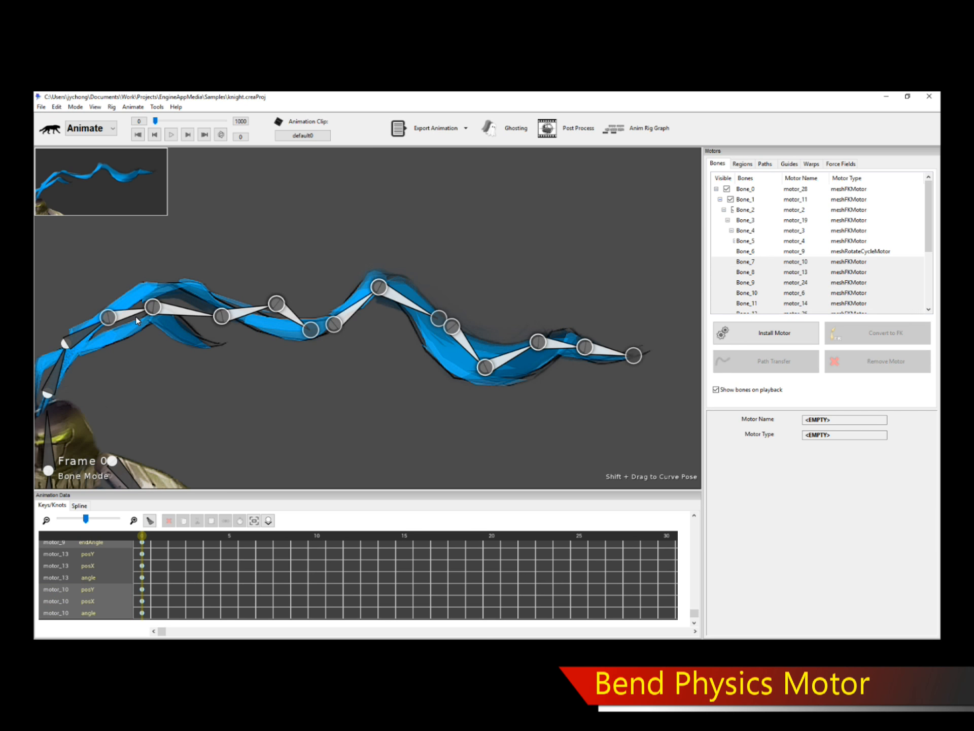
click(761, 337)
double_click(419, 255)
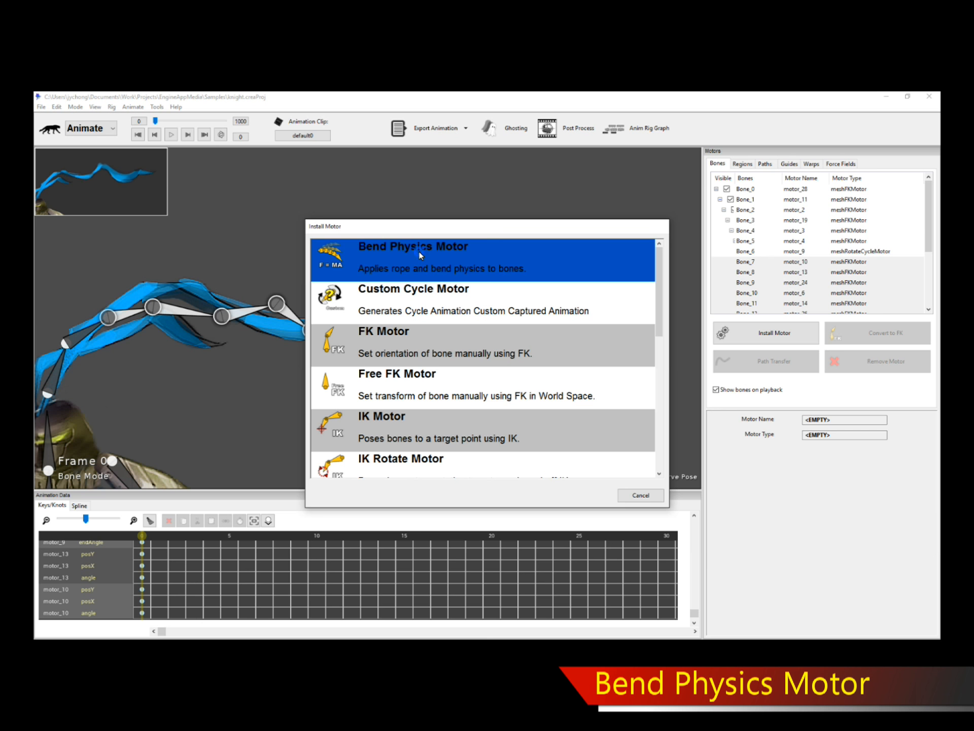
Play the animation twice to examine how the plume moves with bend physics
key(space)
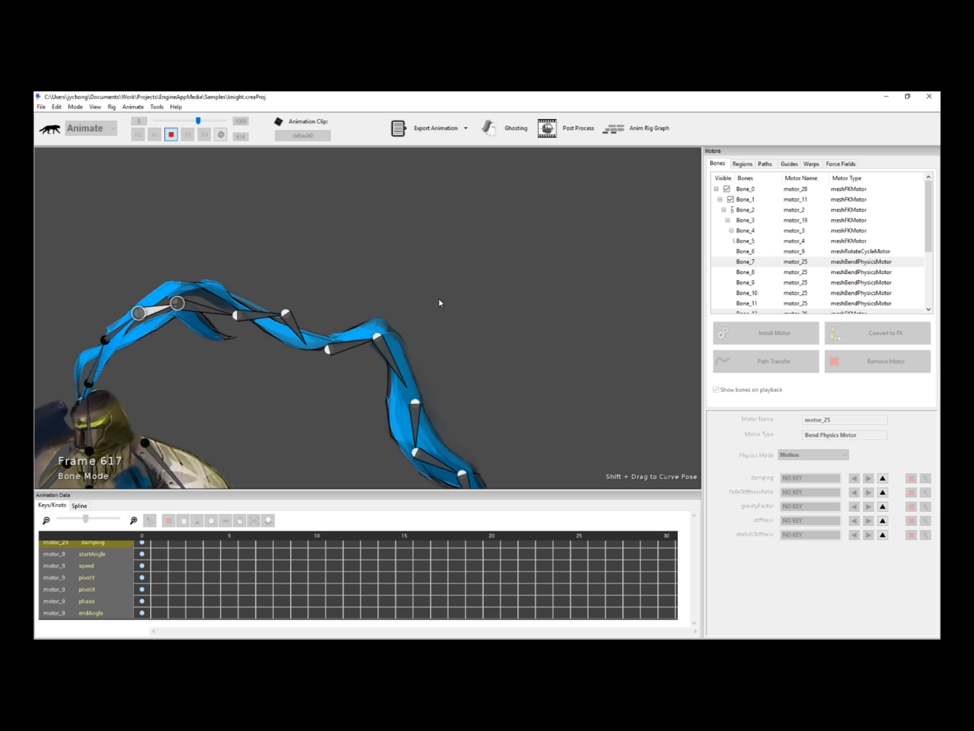
key(space)
scroll(240, 340, up, 2)
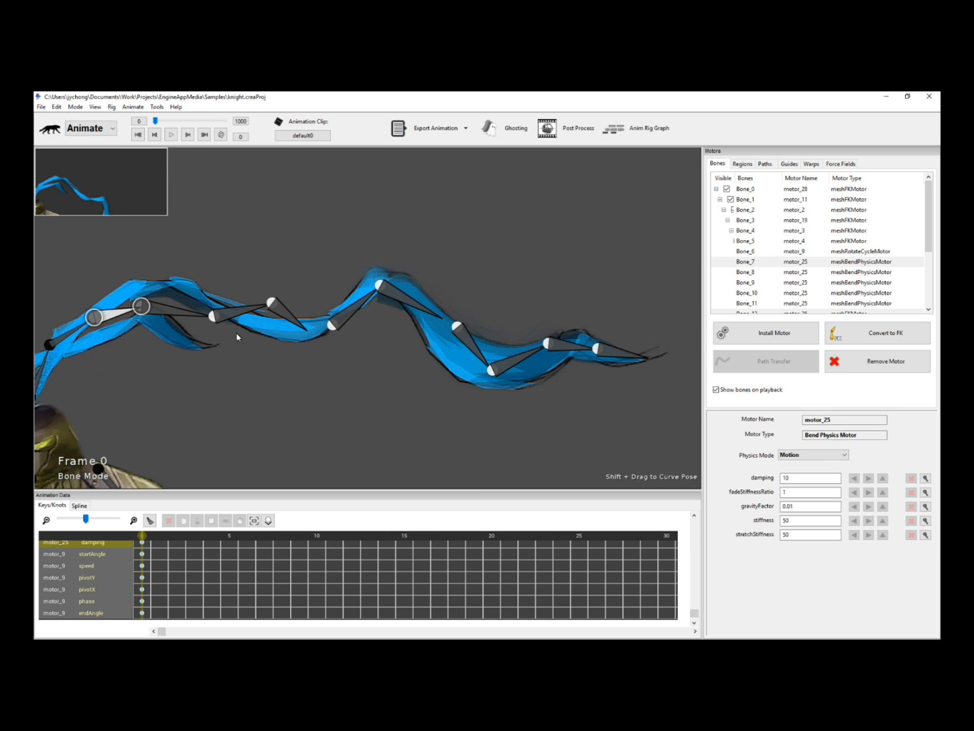
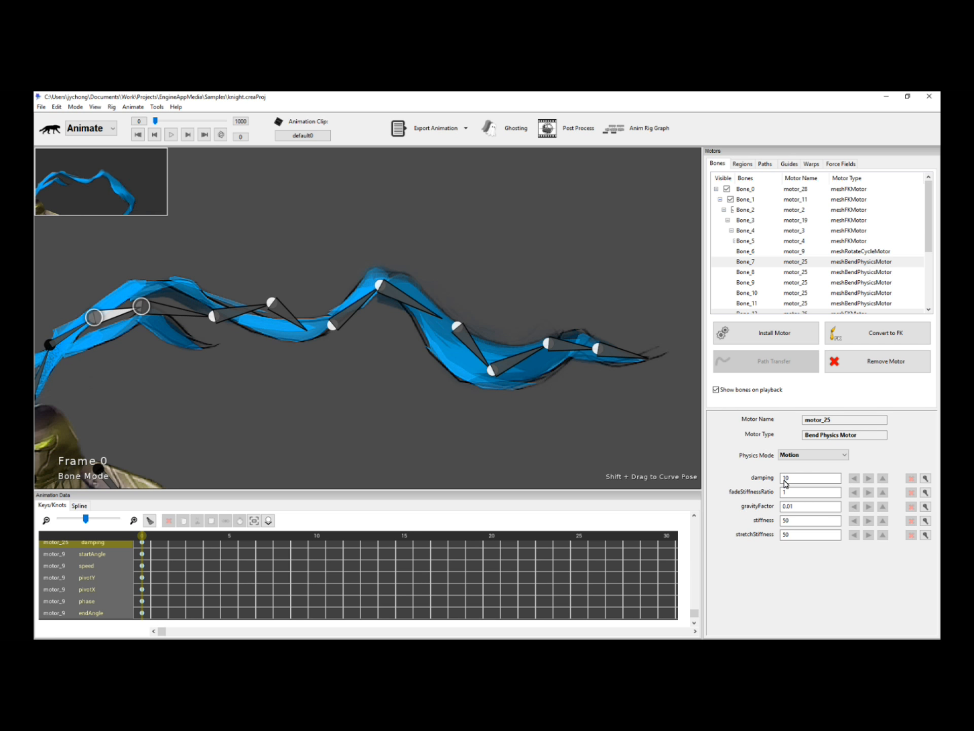
click(592, 464)
key(space)
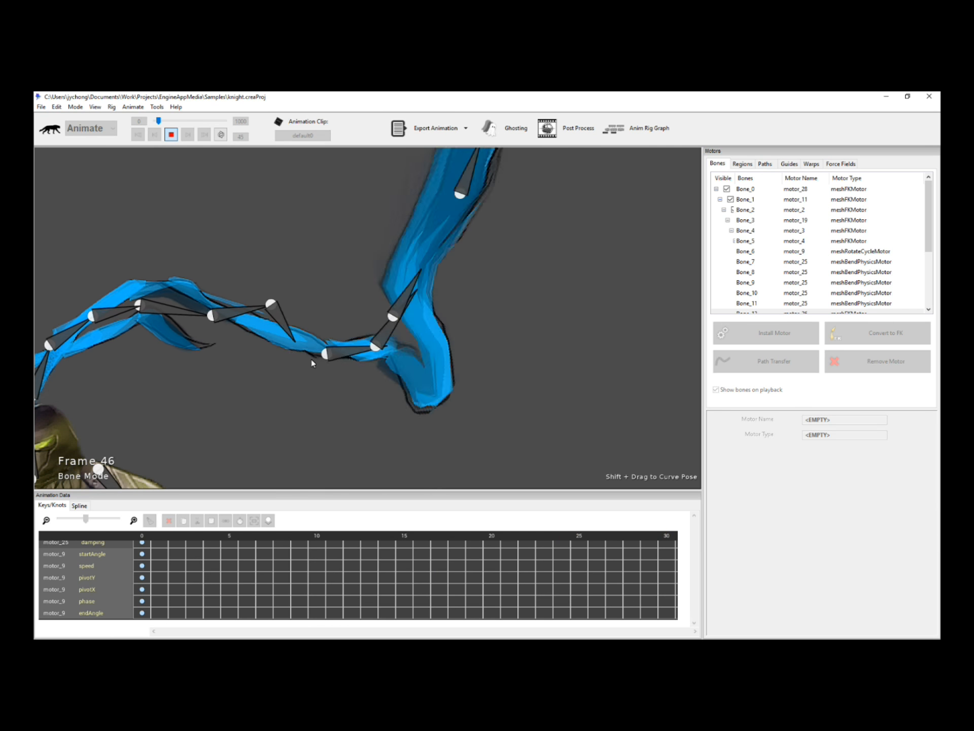
key(space)
Set the damping of the plume's Bend Physics Motor to 15 and play the animation to test it
click(113, 316)
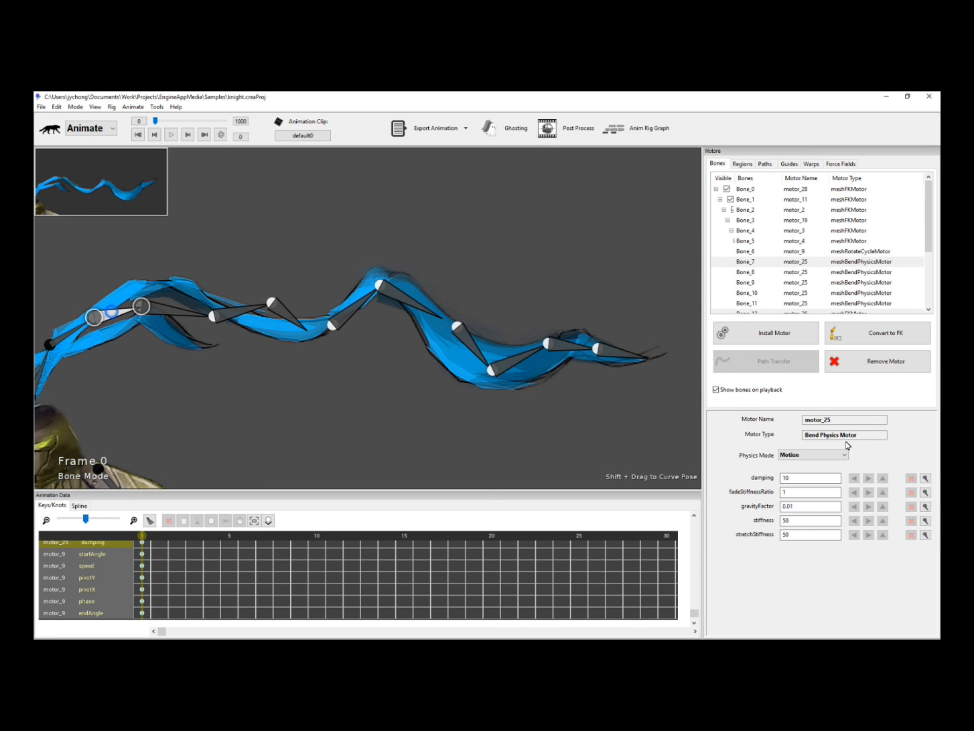
mouse_move(814, 481)
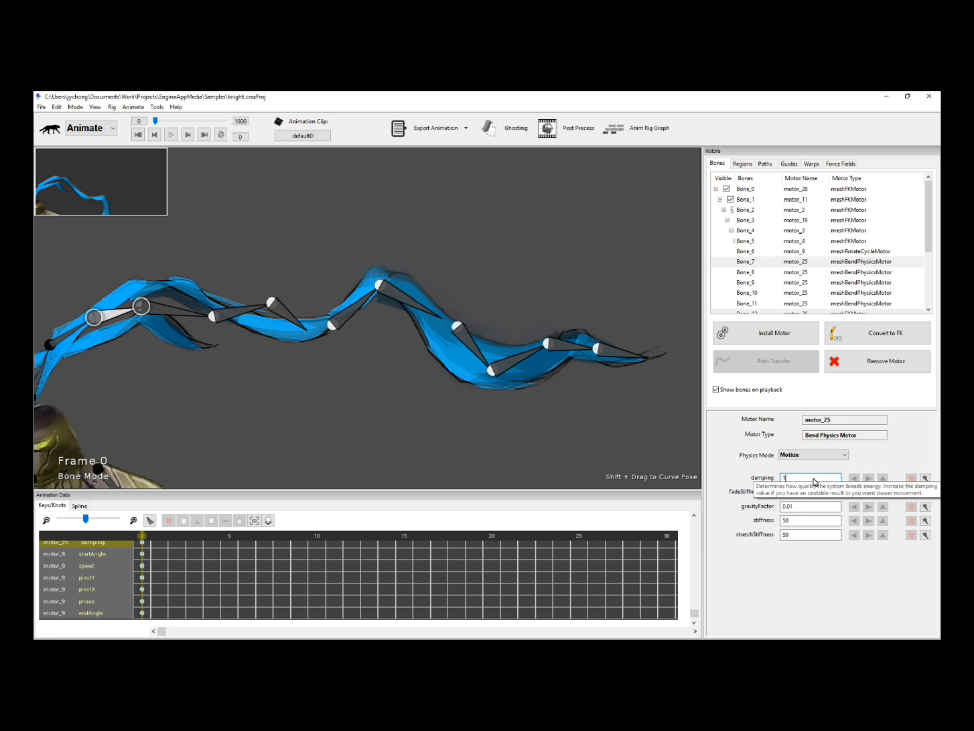
click(290, 397)
key(space)
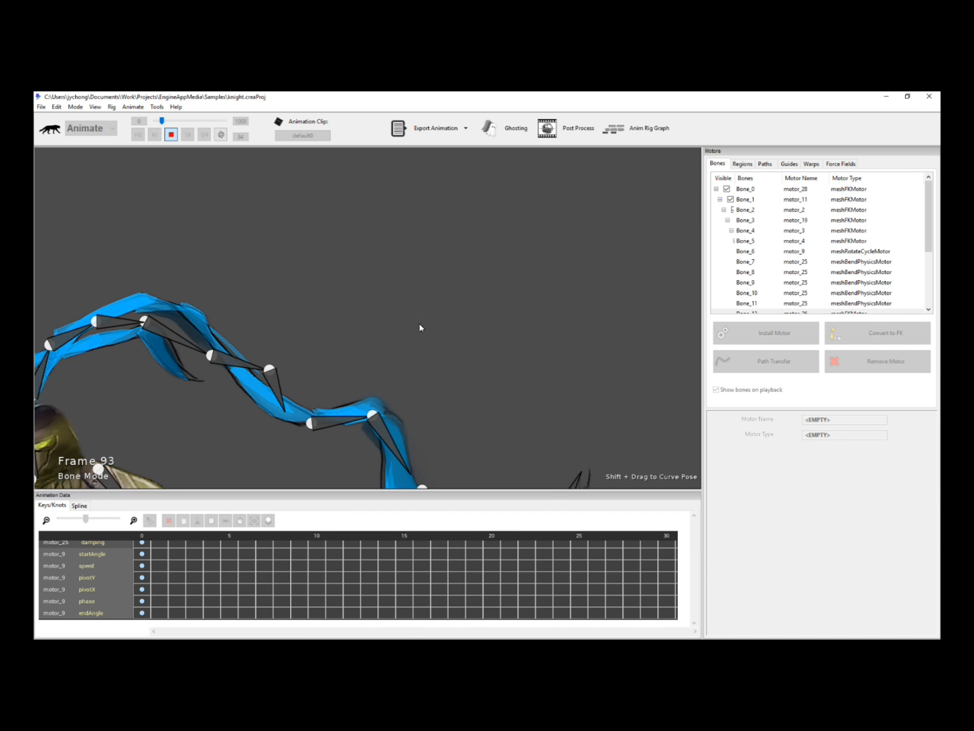
key(space)
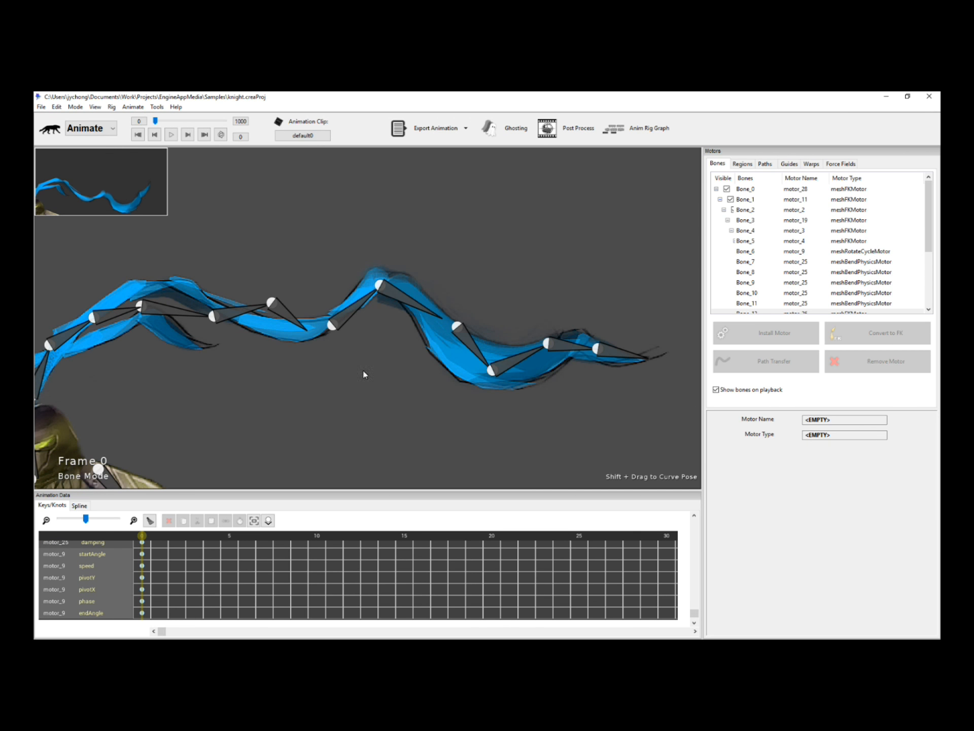
Raise the Bend Physics Motor's damping to 20 and replay the plume animation
click(116, 309)
click(815, 479)
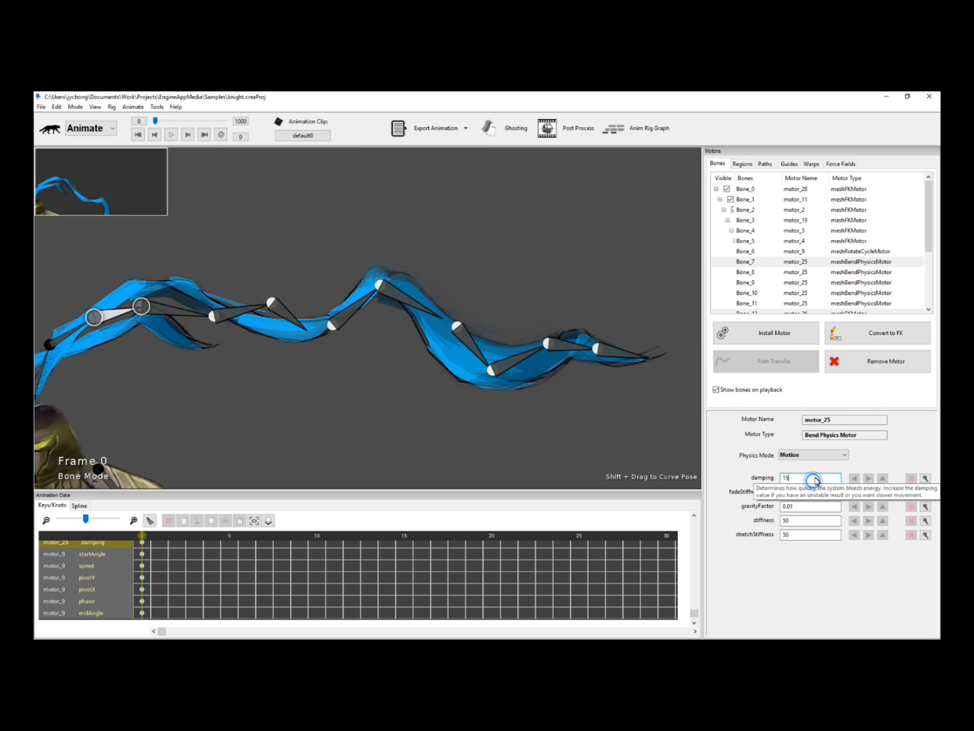
text(20)
click(452, 408)
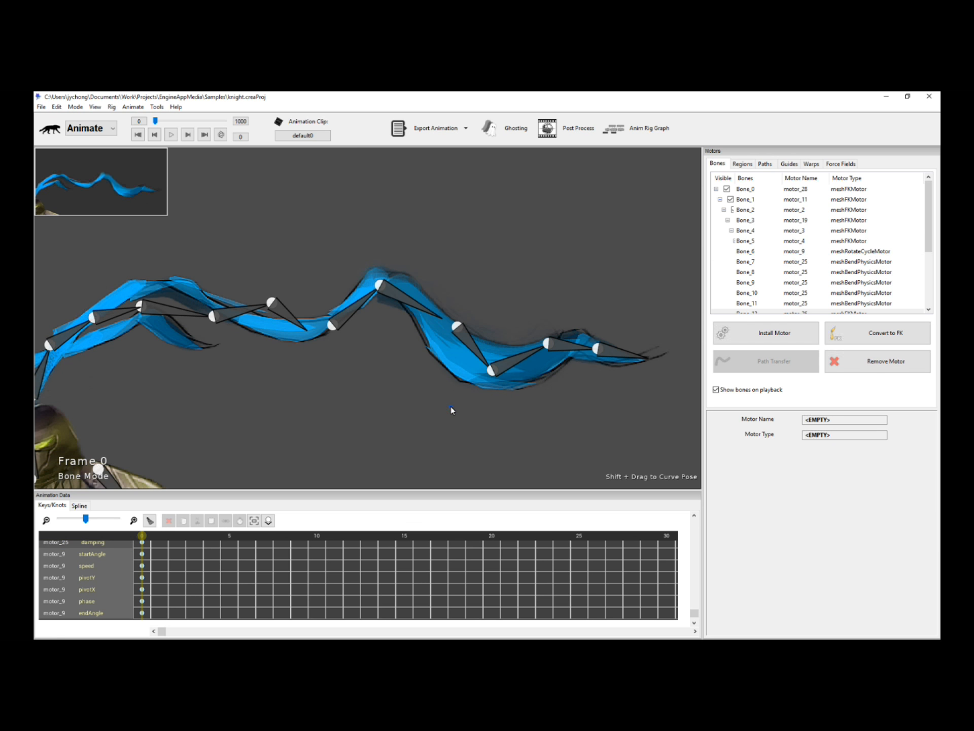
key(space)
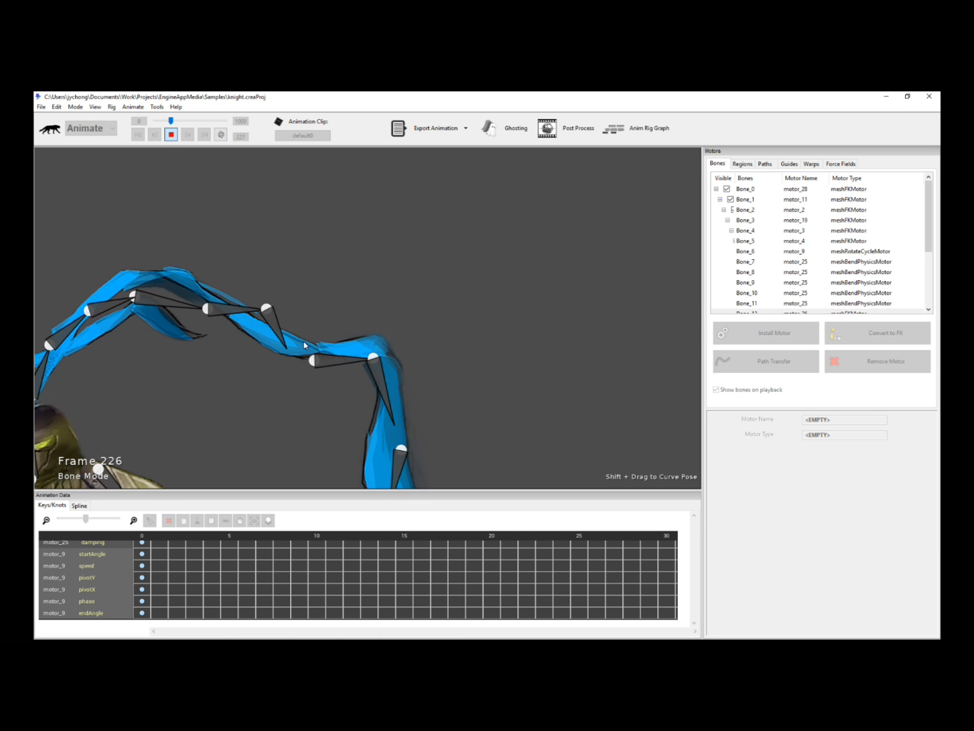
key(space)
Set the Bend Physics Motor's damping to 25, play the animation, and reselect the motor on a plume bone
click(126, 315)
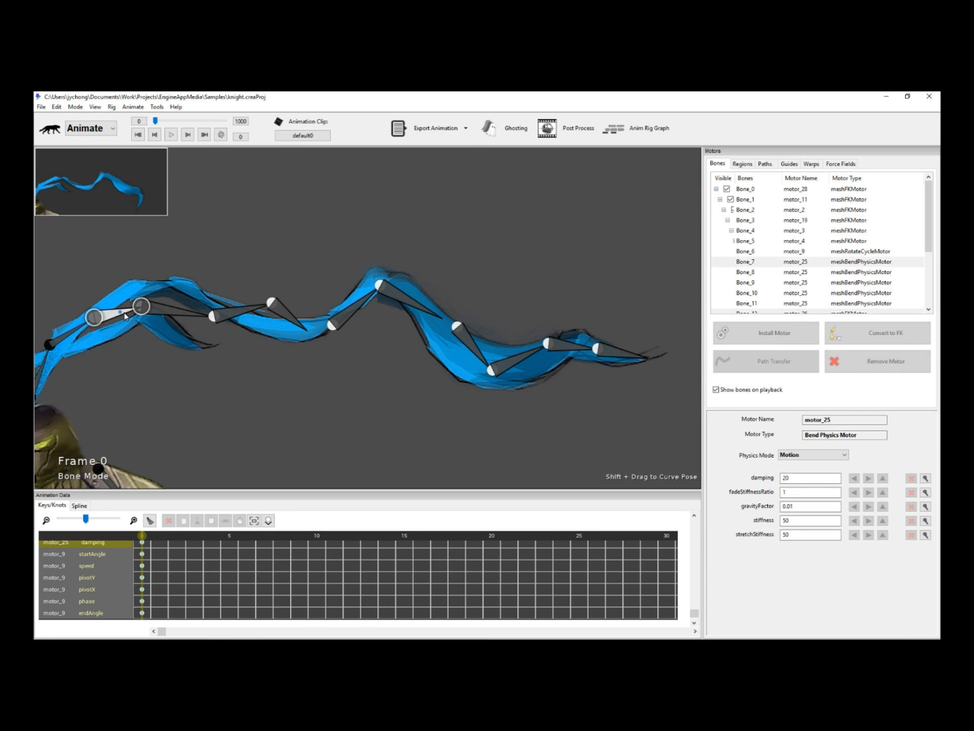
double_click(807, 479)
key(space)
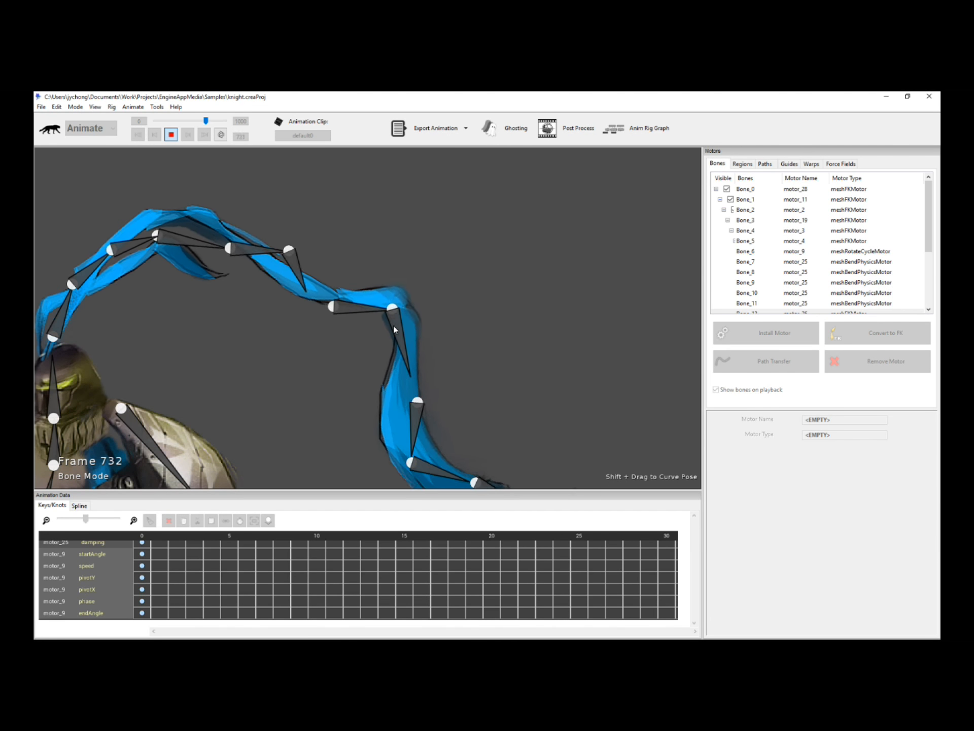
key(space)
click(491, 282)
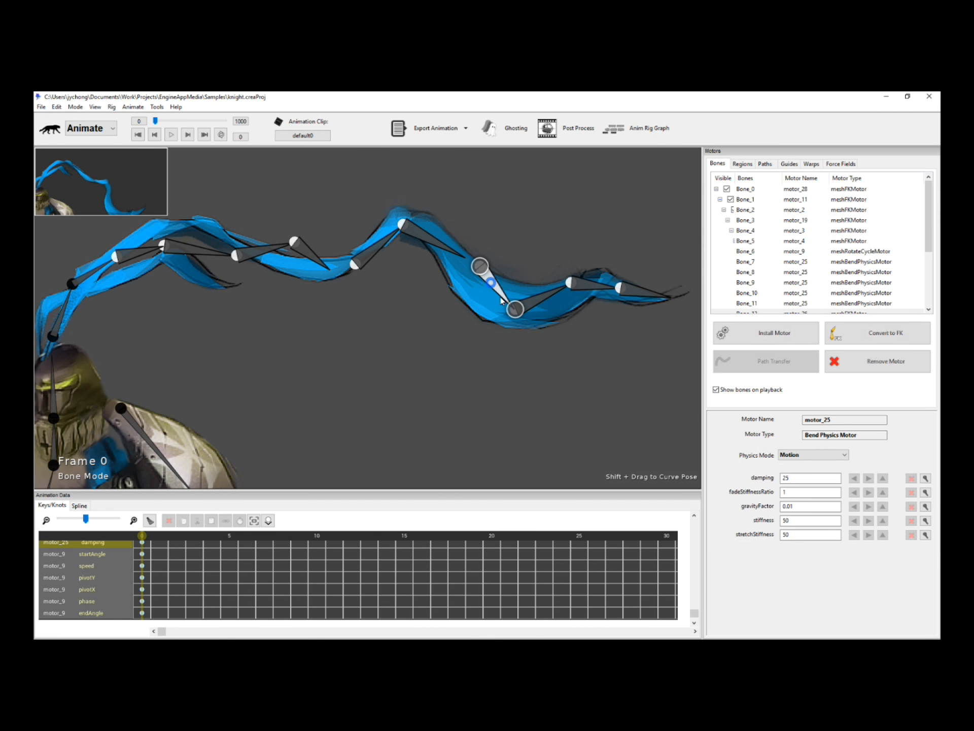
Set the stiffness of the plume's Bend Physics Motor to 100 and play the animation to test it
click(801, 521)
key(BackSpace)
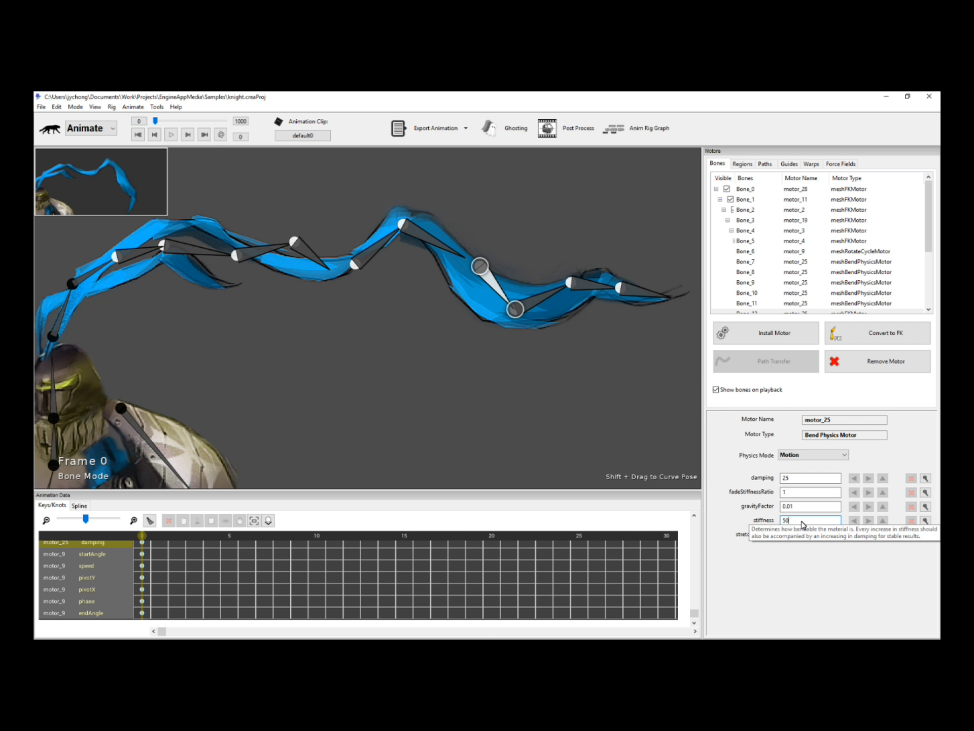
text(100)
key(Return)
click(400, 427)
key(space)
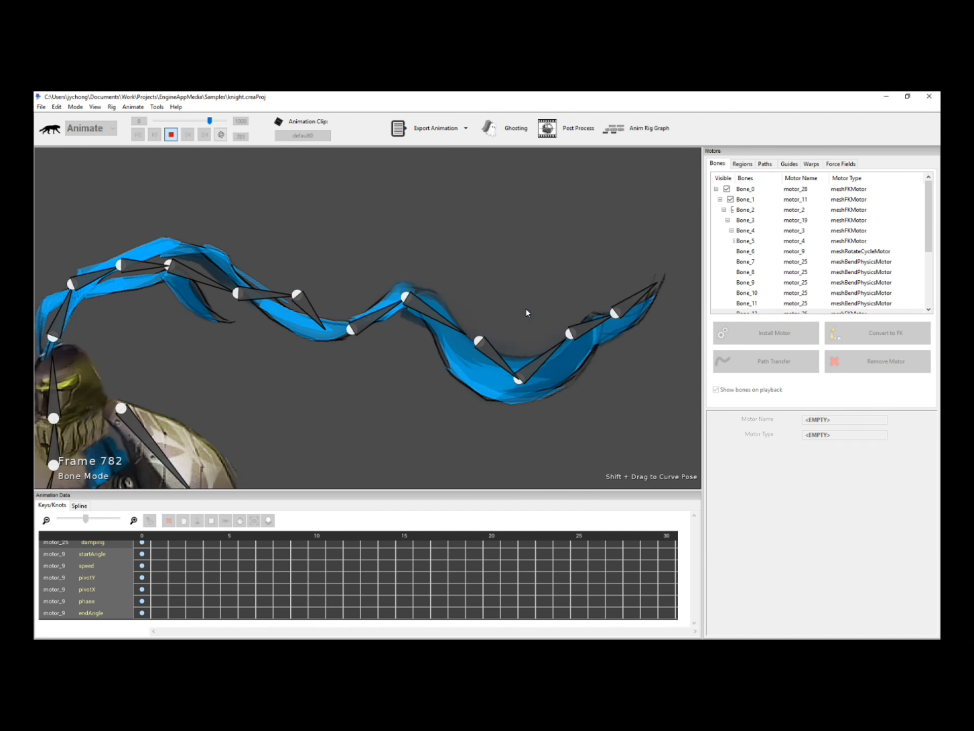
key(space)
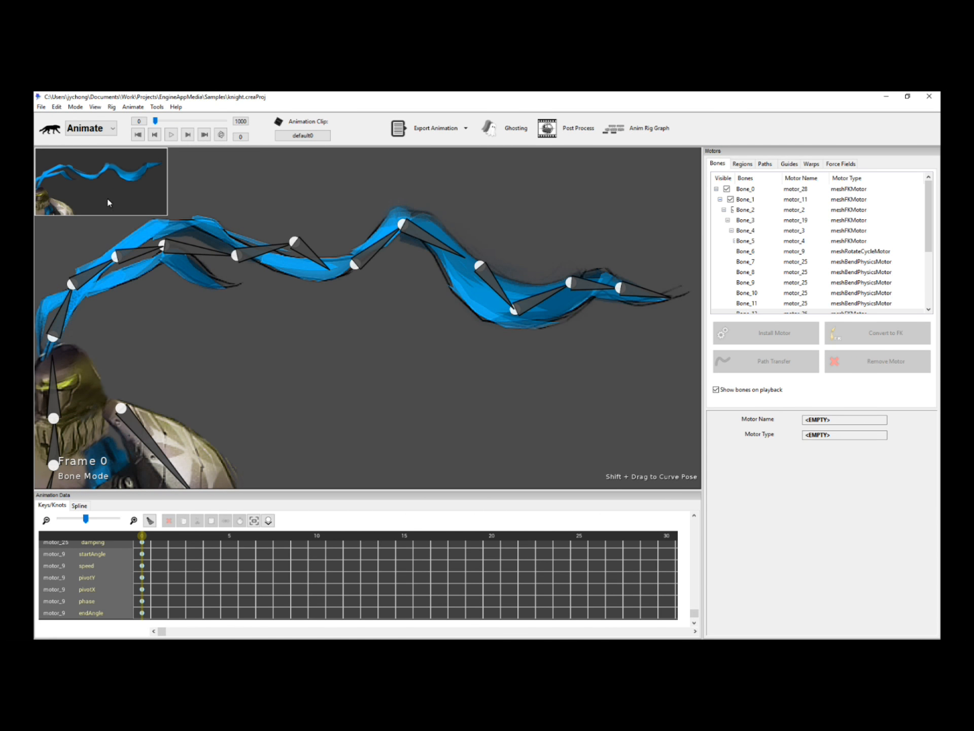
Raise the Bend Physics Motor's damping to 50 and replay the plume animation
click(541, 298)
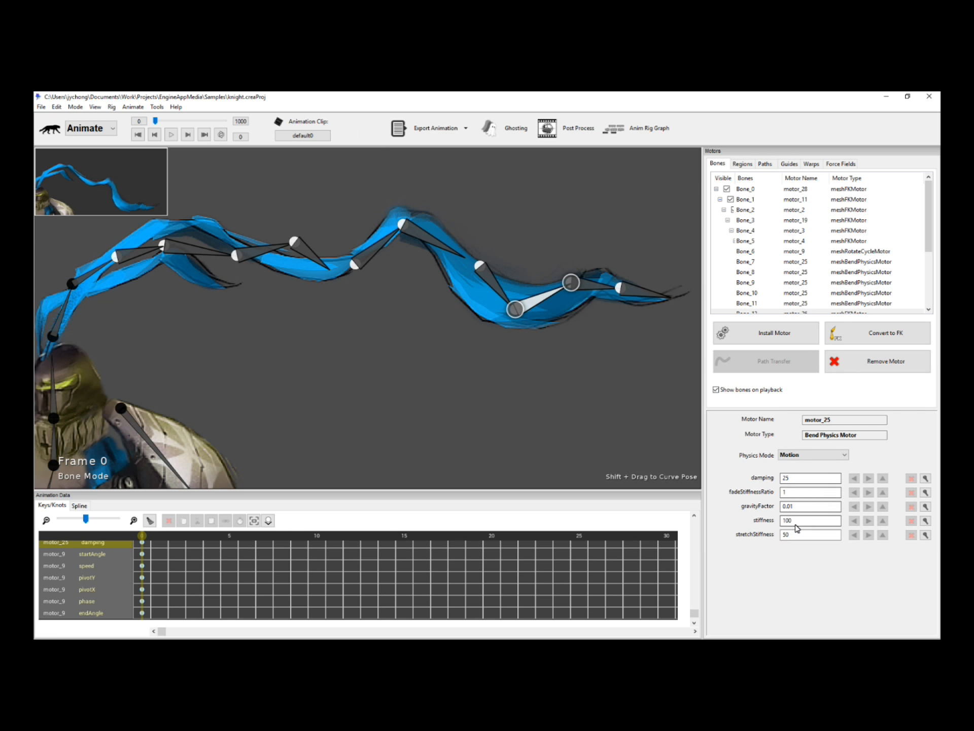
click(809, 478)
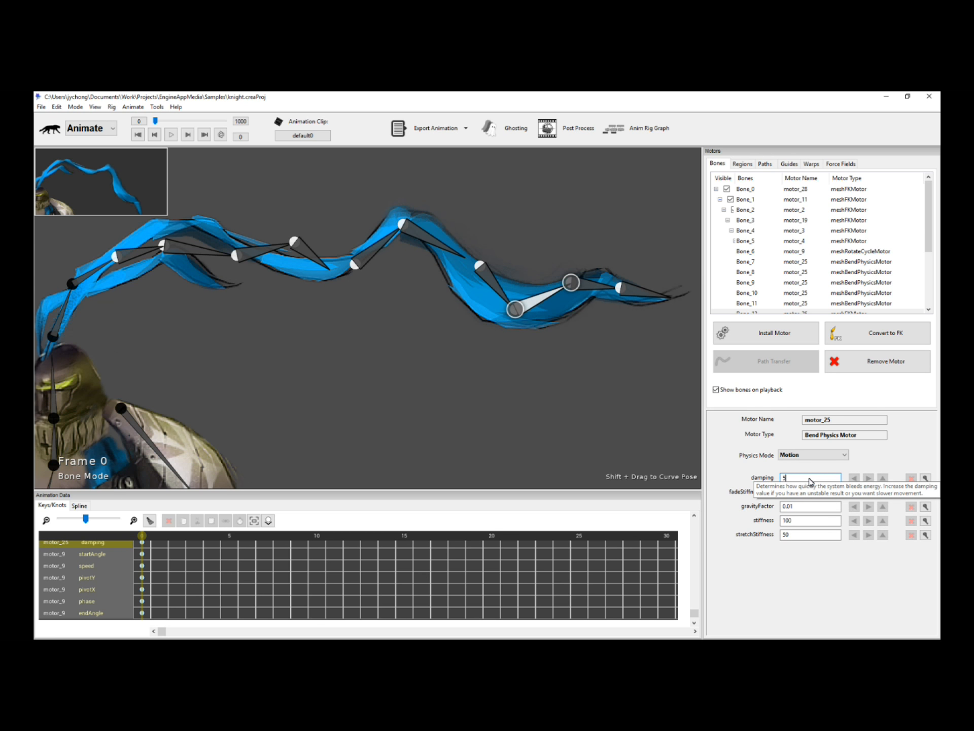
click(471, 370)
key(space)
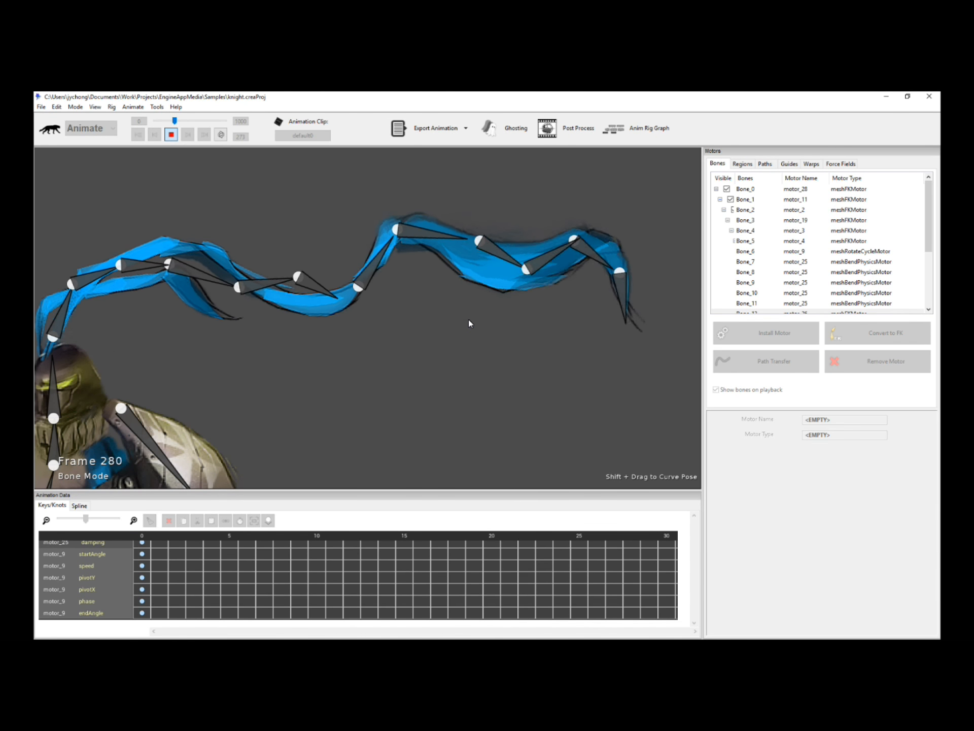
key(space)
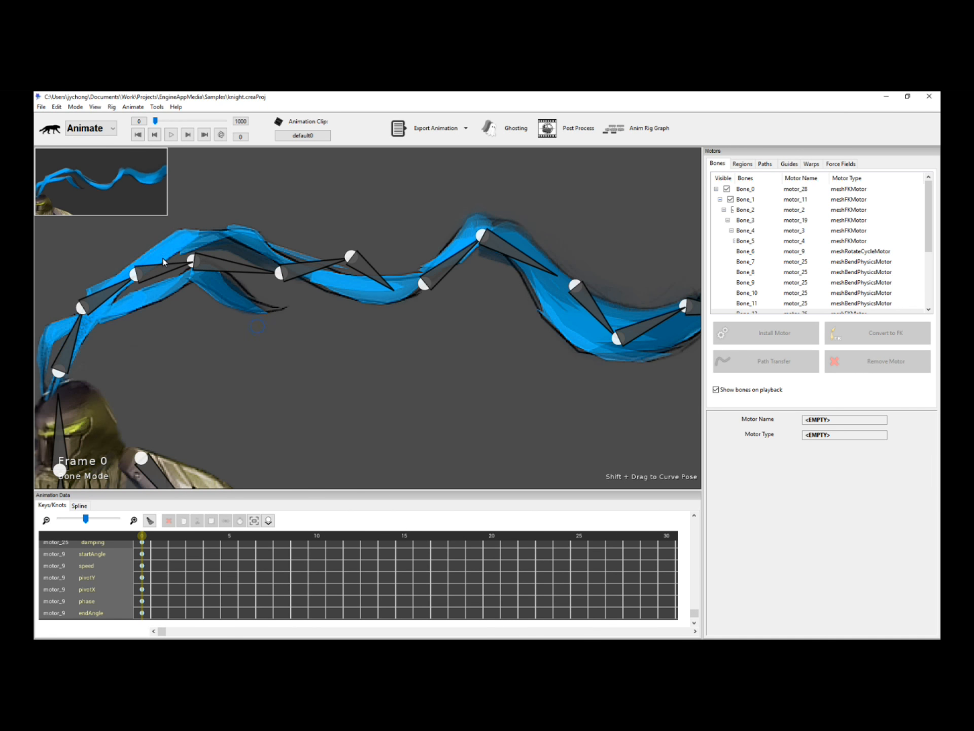
Inspect the Bend Physics Motor on Bone_7 and the Rotate Cycle Motor on Bone_6, and play their combined motion
click(164, 264)
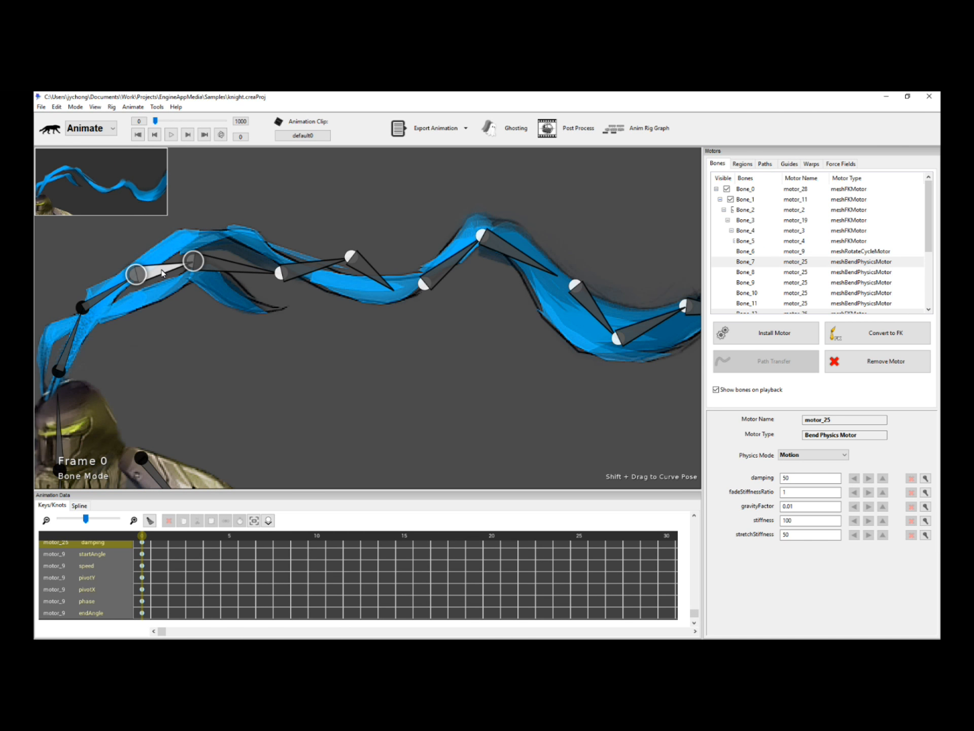
click(105, 295)
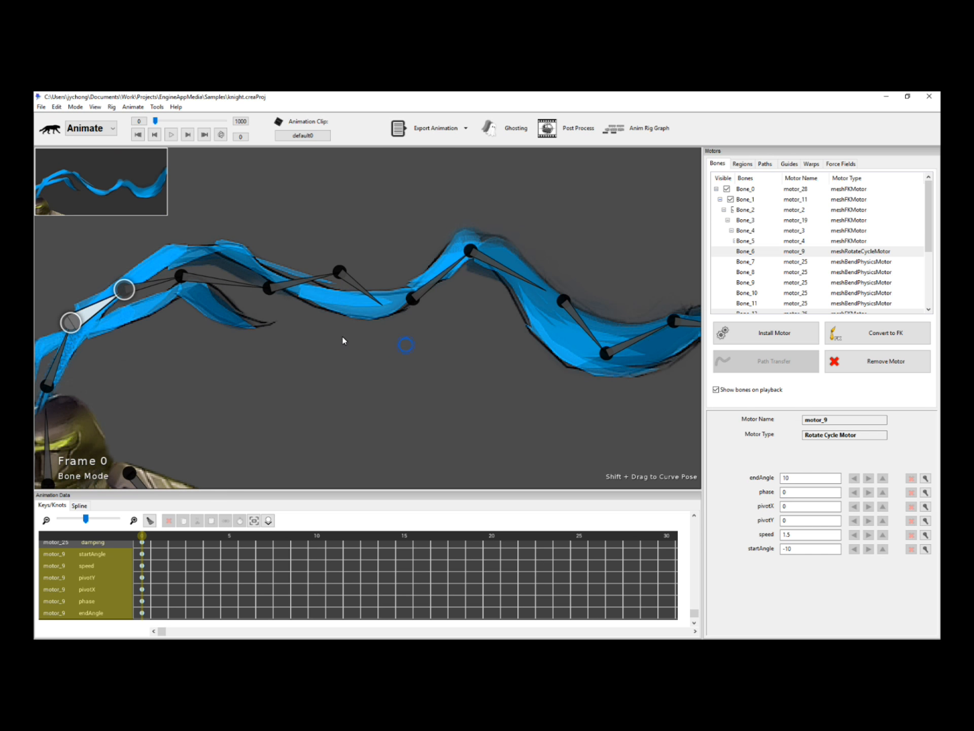
key(space)
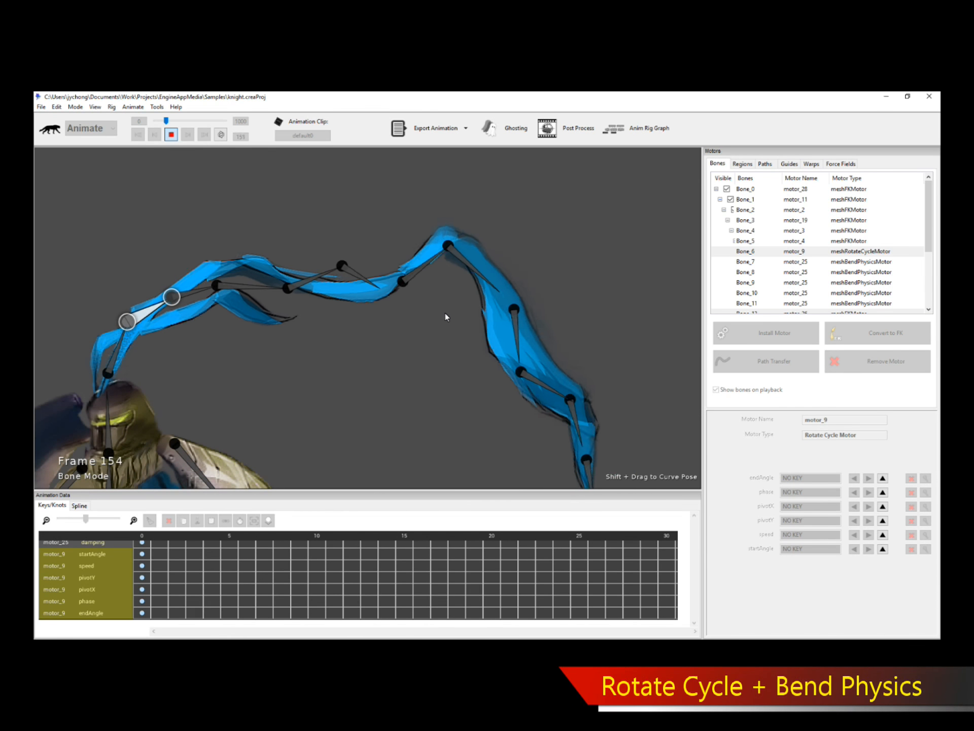
key(space)
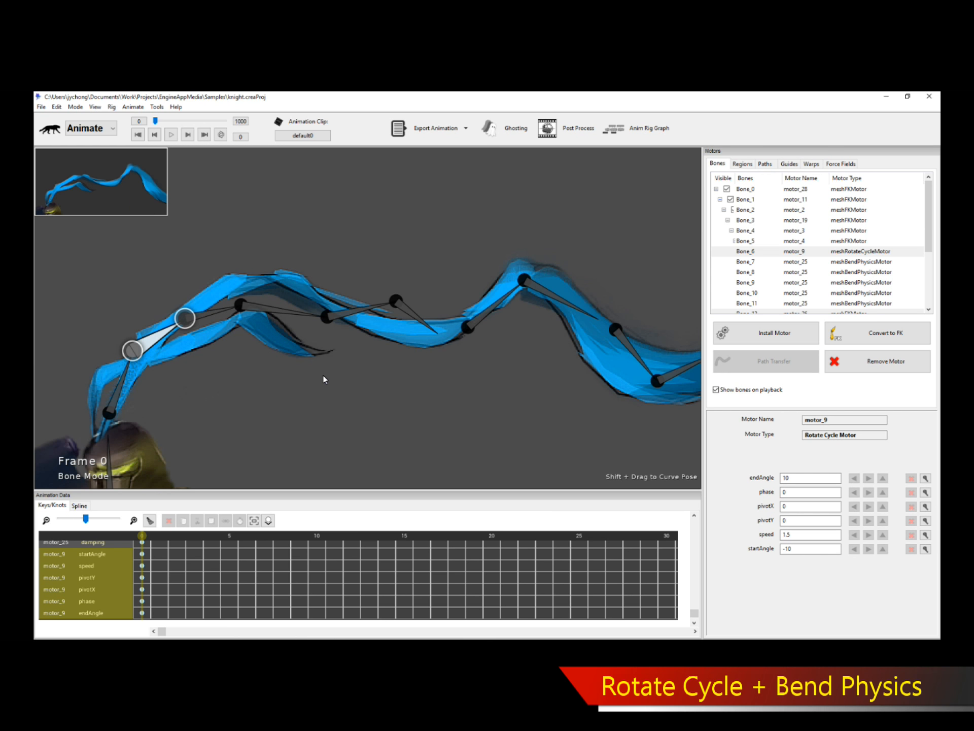
Review which plume bones each motor drives, then select Bone_7 and play the animation again
click(324, 379)
click(157, 335)
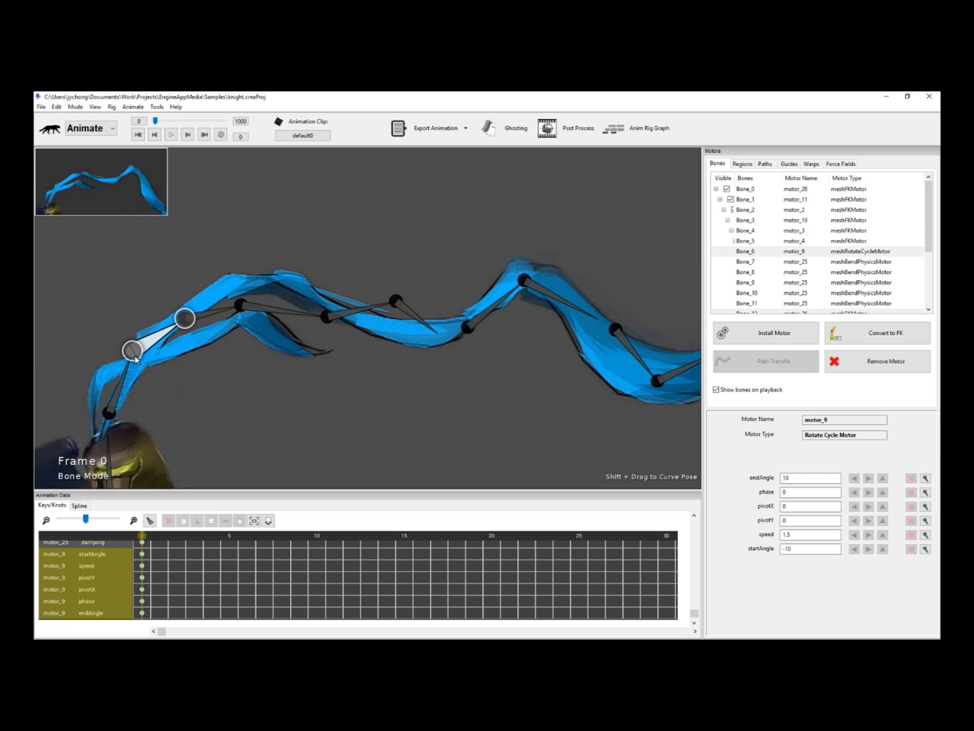
click(208, 314)
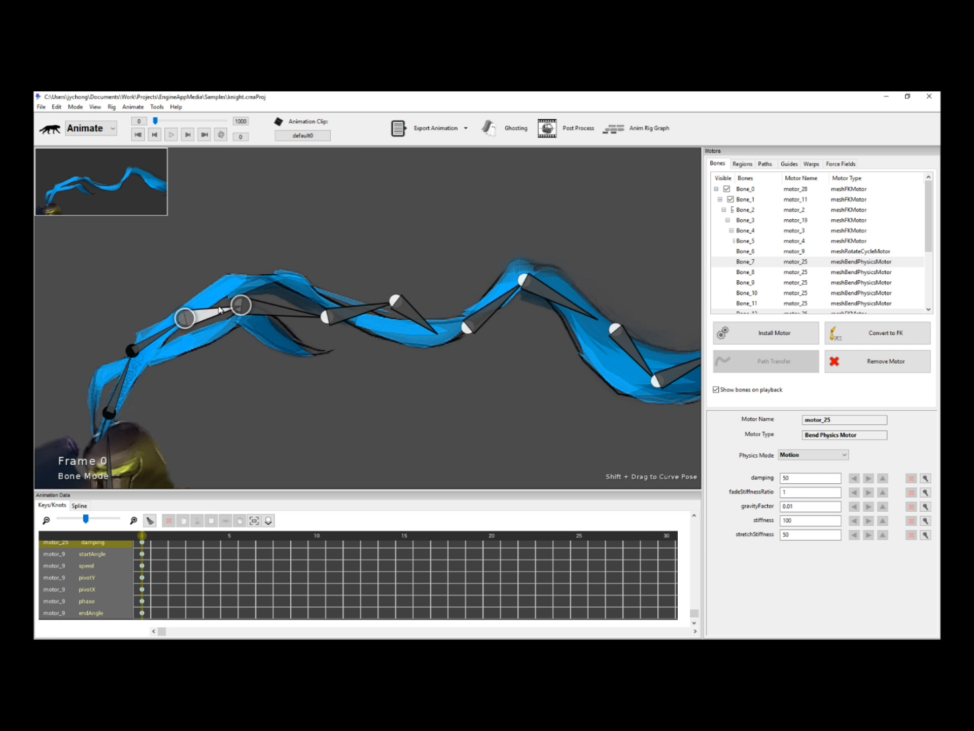
double_click(219, 309)
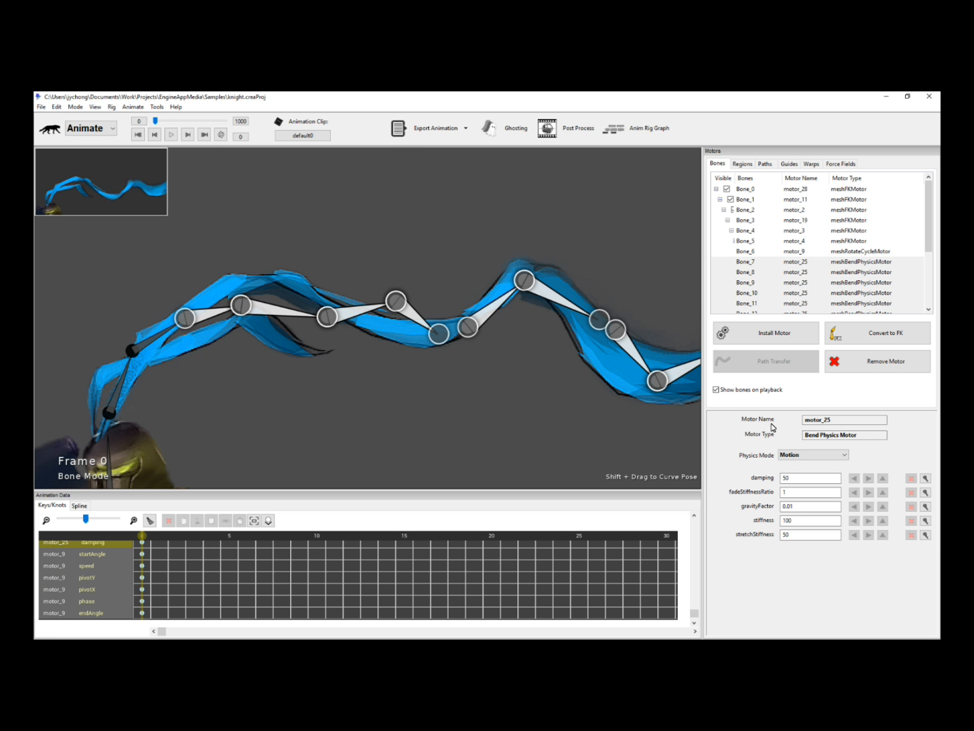
click(402, 391)
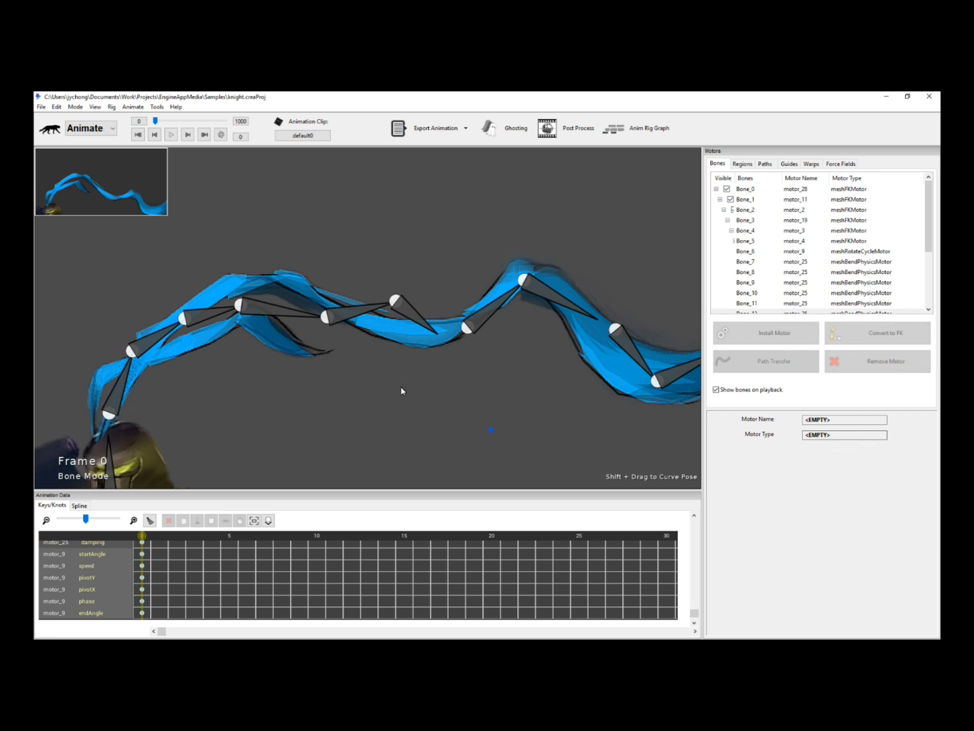
click(221, 317)
key(space)
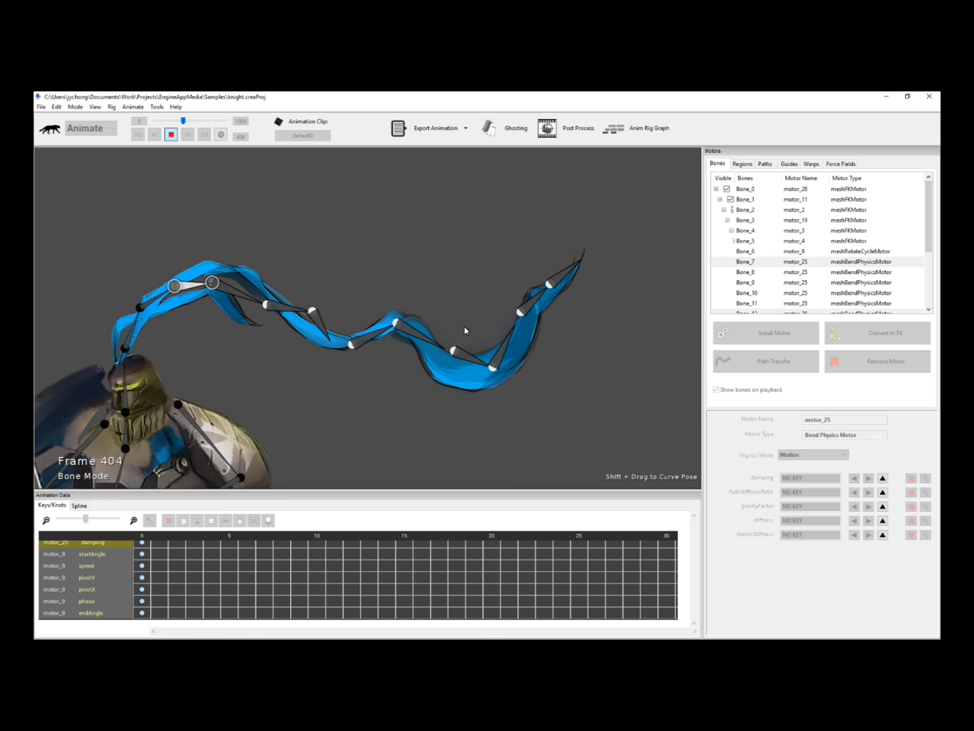
key(space)
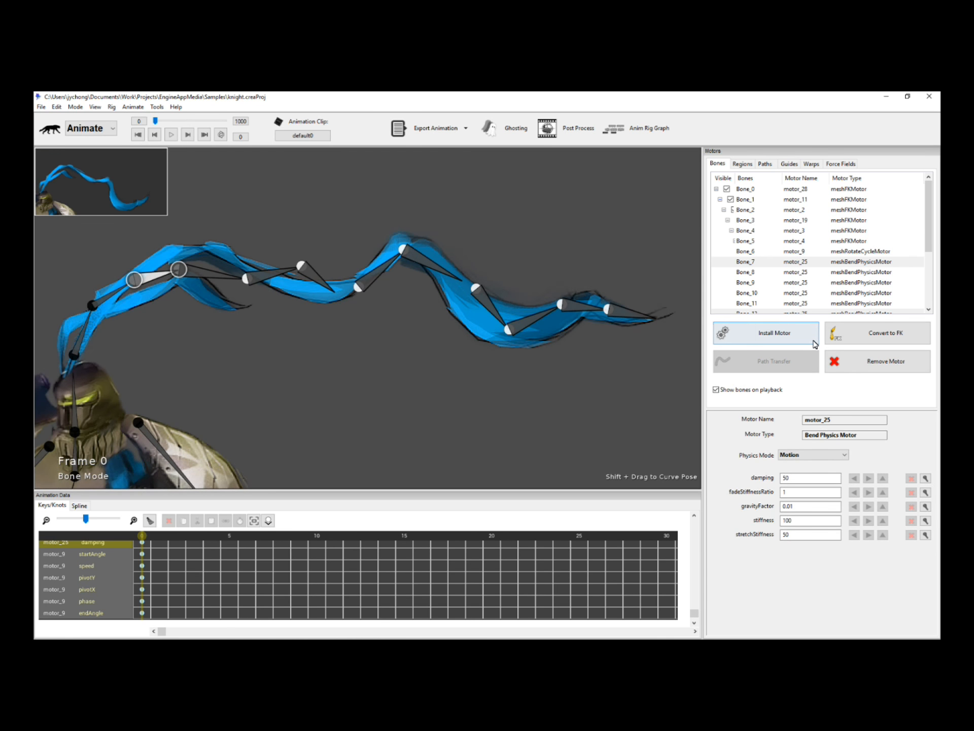
Convert the plume's Bend Physics Motor to FK motors on all affected bones, keeping the default detail
click(872, 344)
click(872, 347)
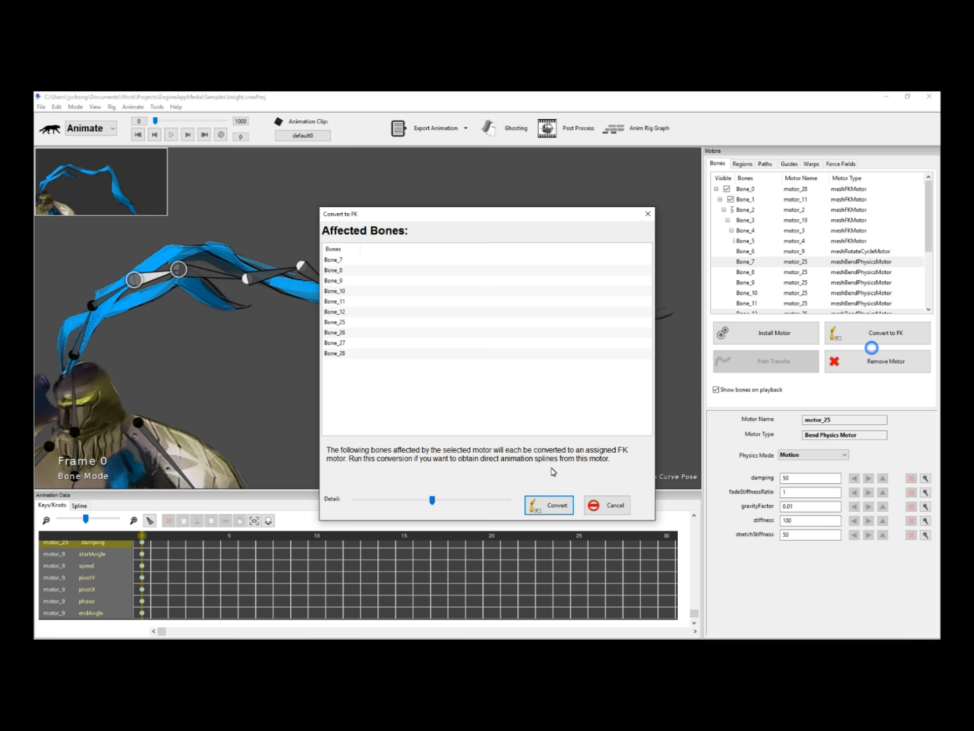
click(554, 505)
key(space)
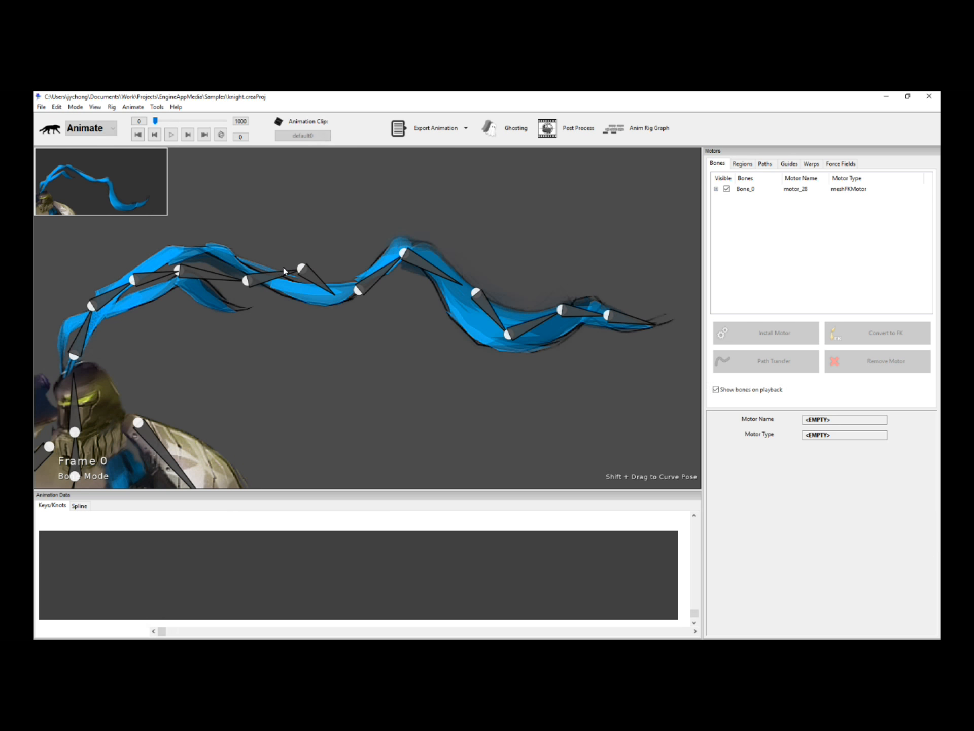
Select the outer plume bones and examine their converted FK angle keys in an enlarged timeline
drag(247, 231, 689, 410)
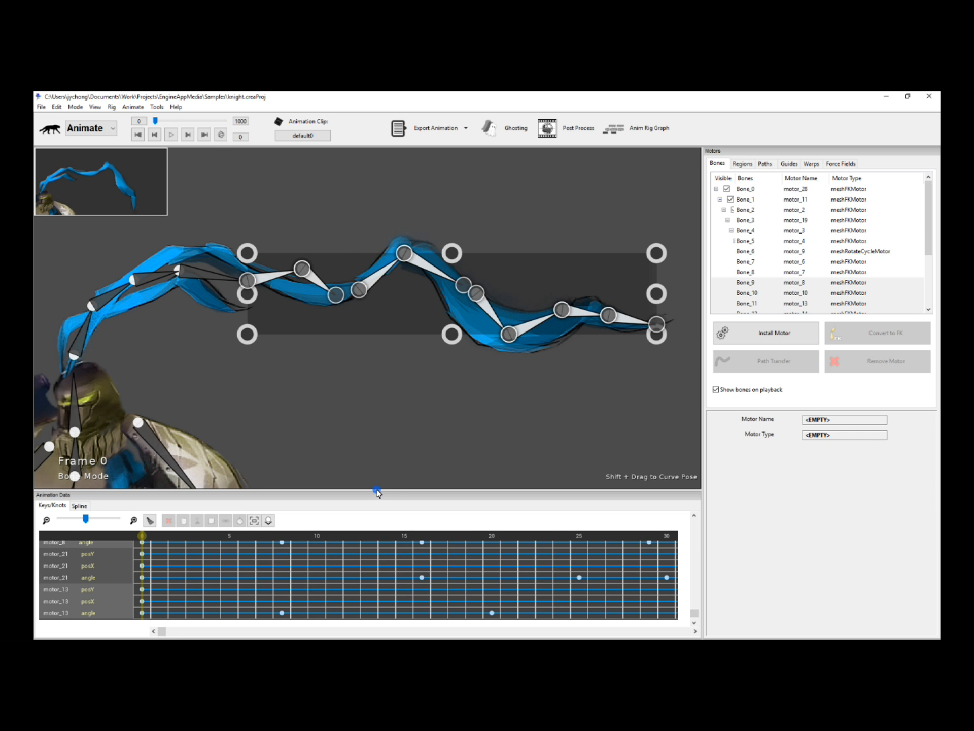
drag(377, 491, 378, 410)
drag(86, 439, 76, 440)
mouse_move(164, 632)
mouse_down()
mouse_move(298, 632)
mouse_move(144, 631)
mouse_up()
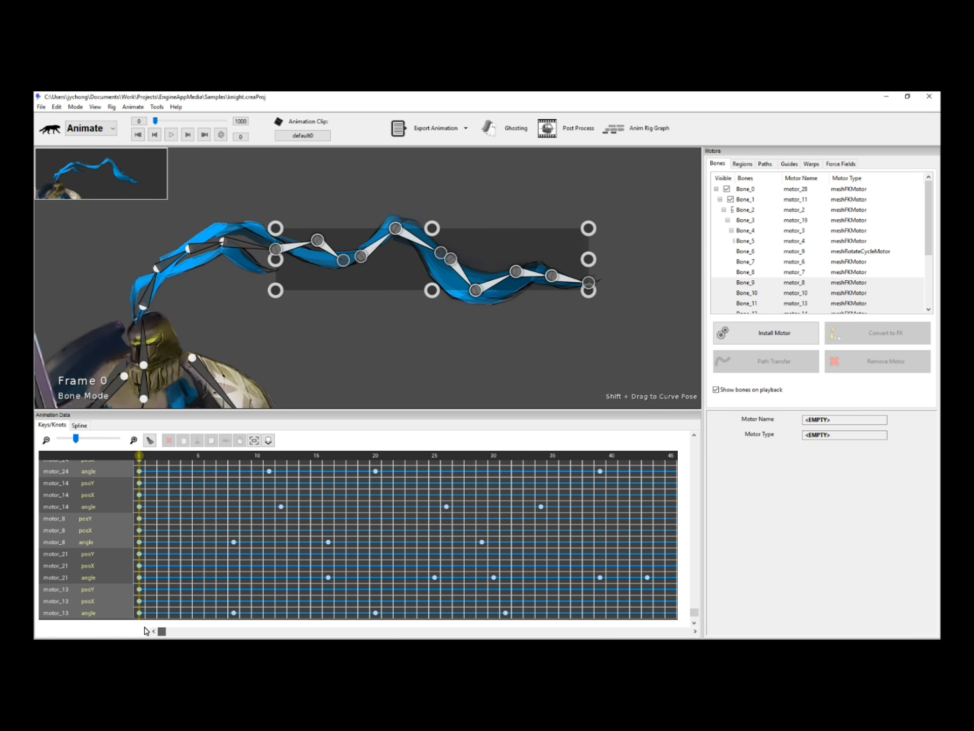
scroll(377, 532, up, 5)
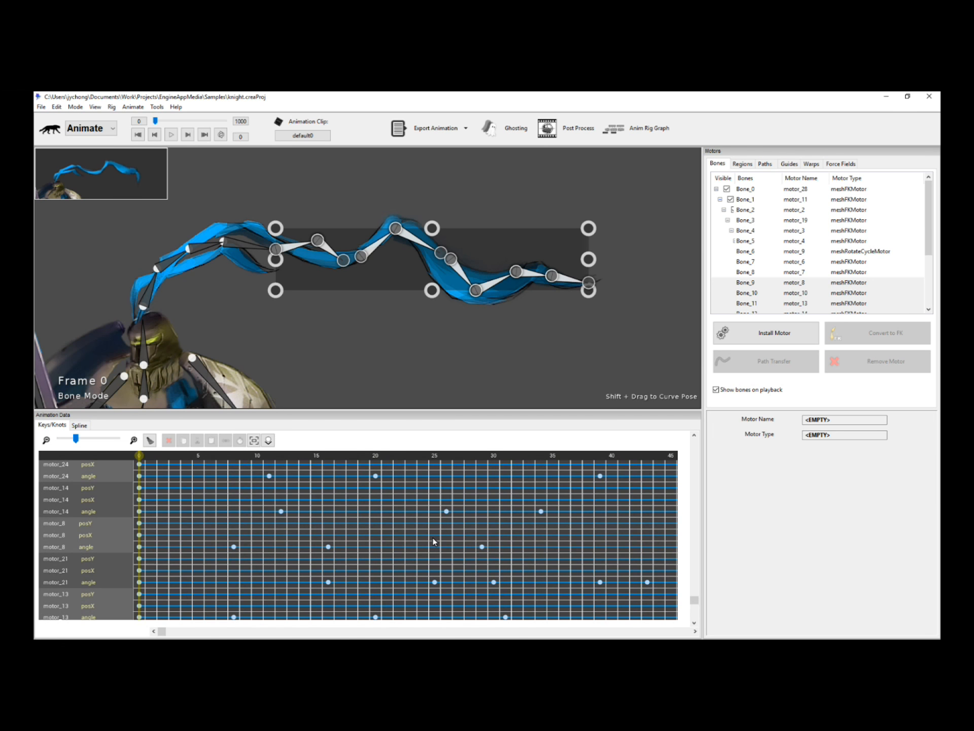
scroll(433, 541, up, 3)
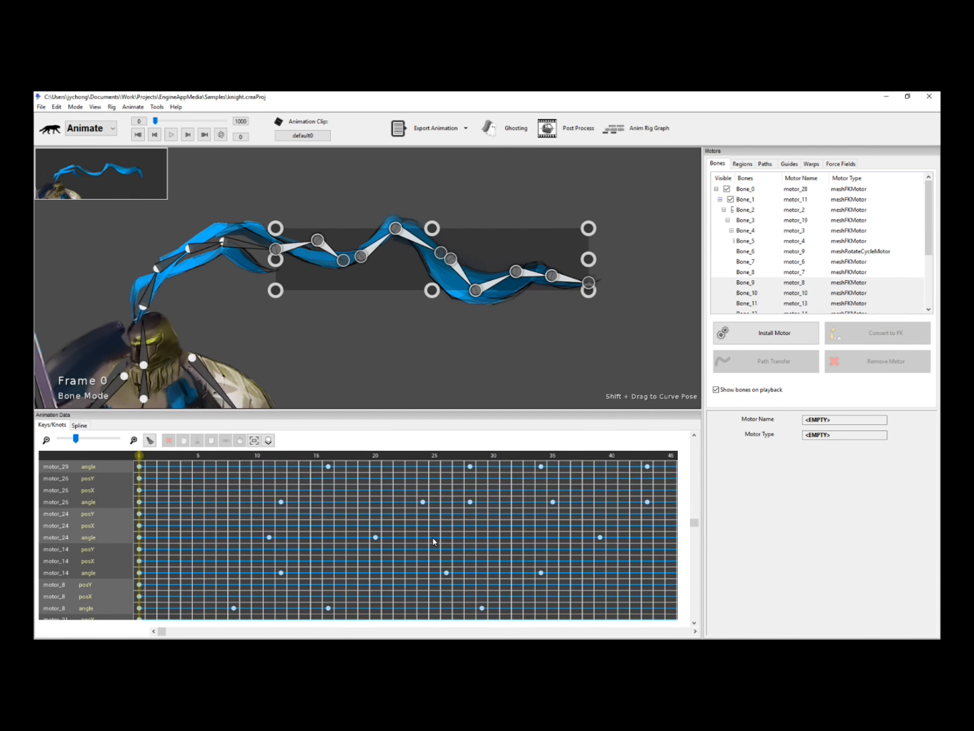
click(441, 375)
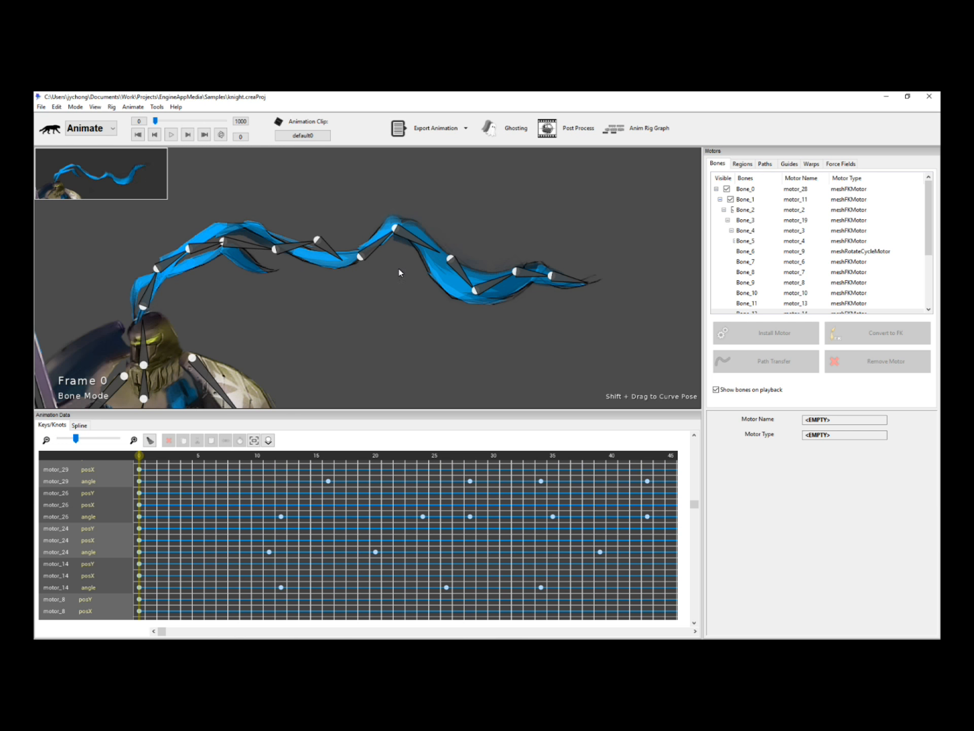
Play the converted plume animation, inspect the FK Motor on a bone near the plume's tip, and replay it
key(space)
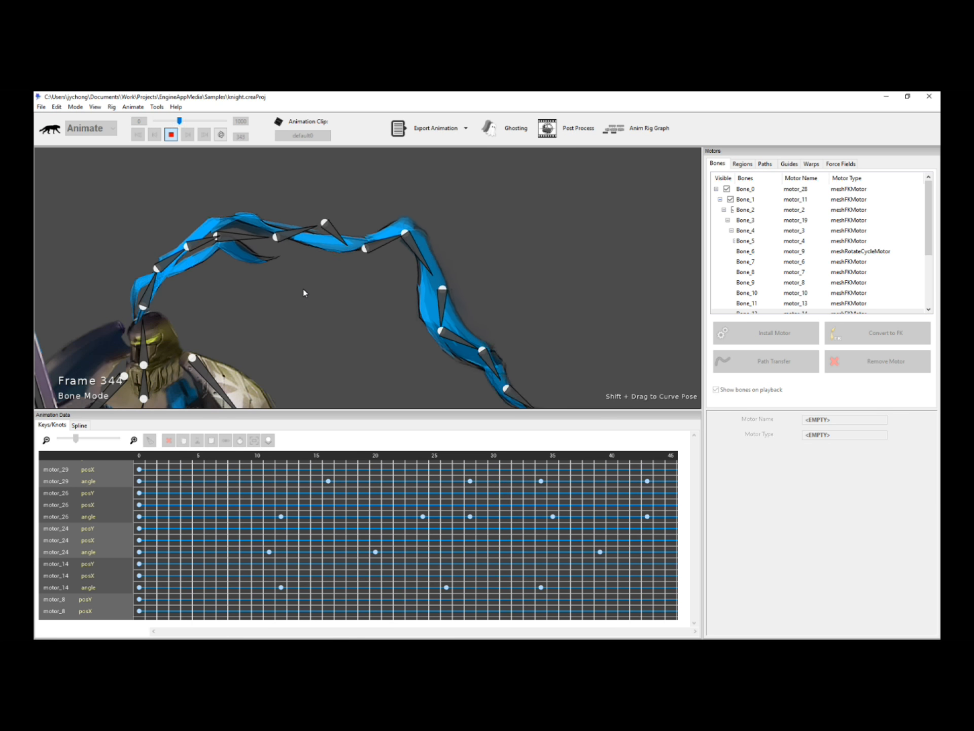
key(space)
click(503, 286)
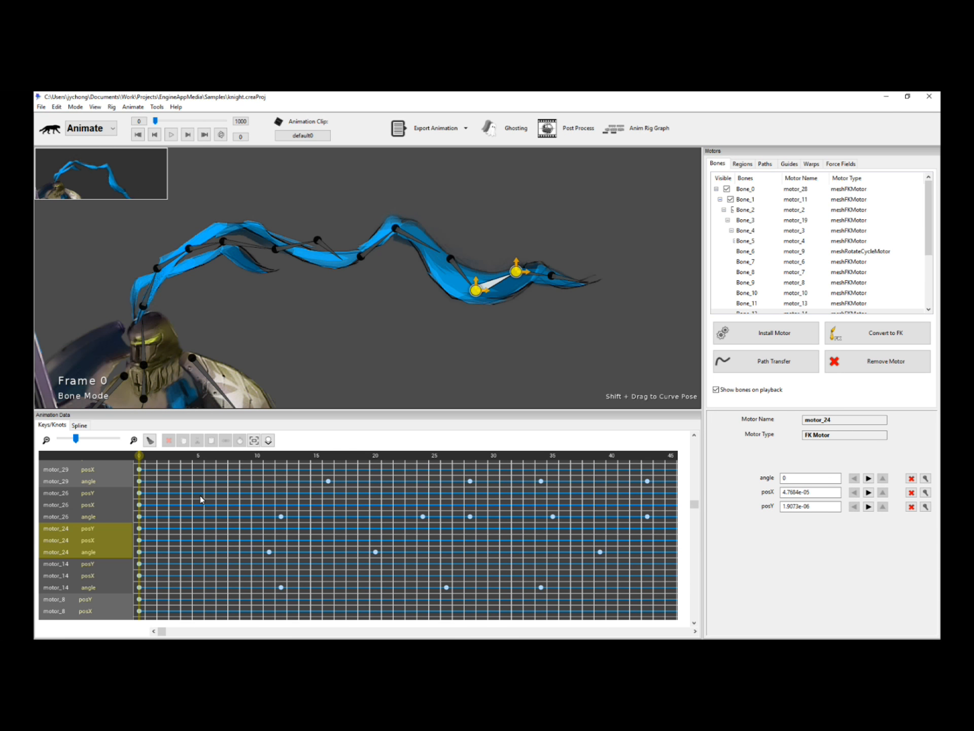
key(space)
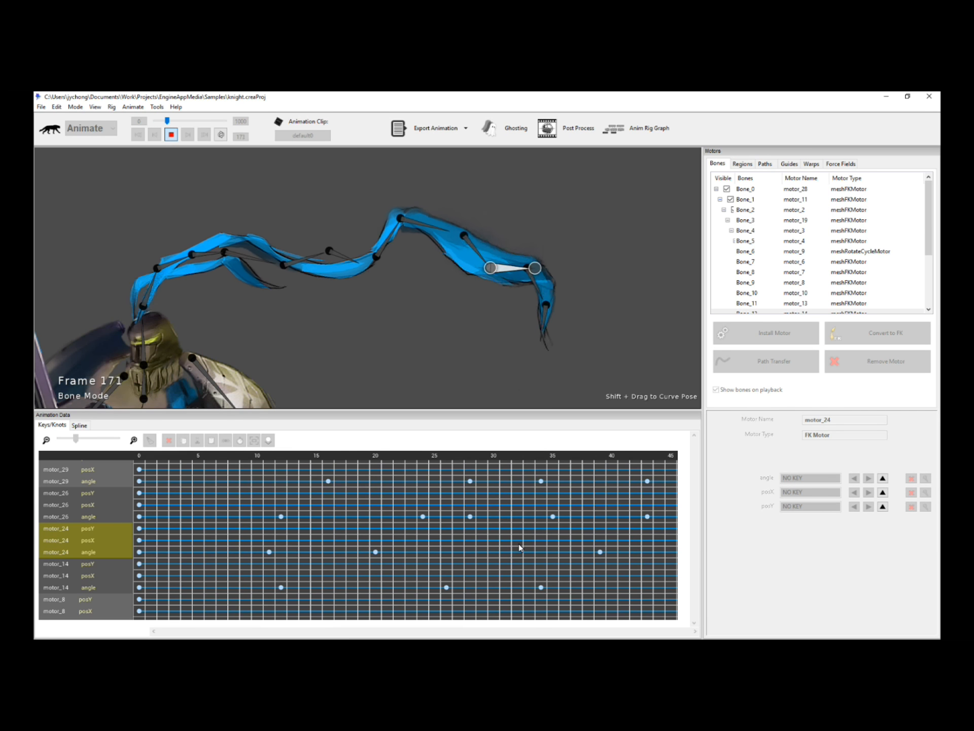
key(space)
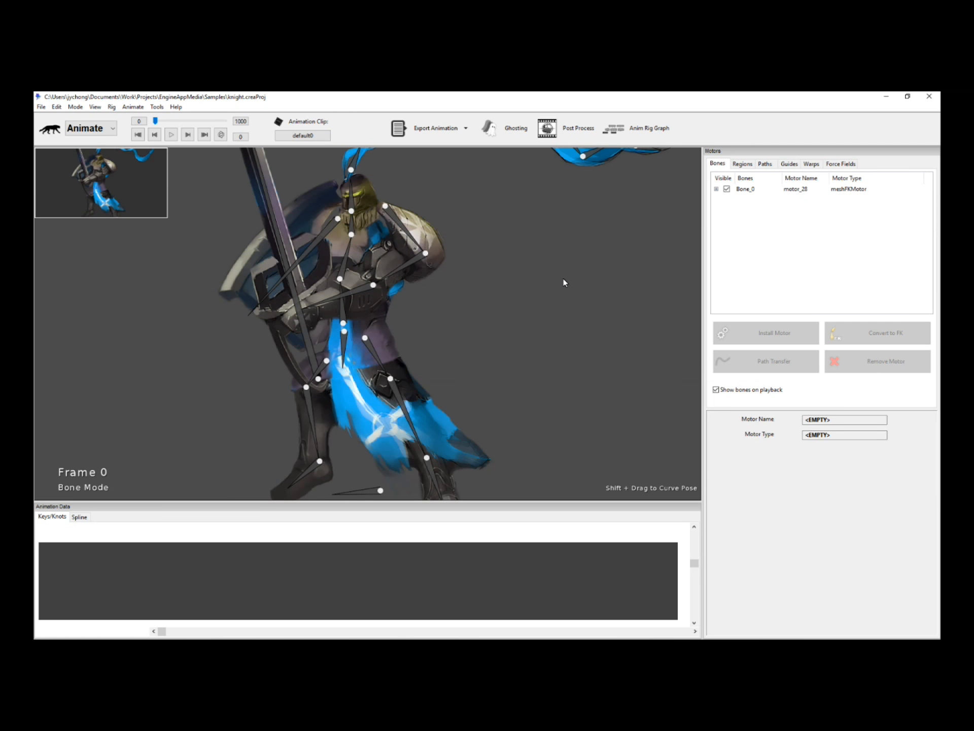
Install a Move Bounce Motor on Bone_1 in the knight's lower torso
scroll(563, 282, up, 3)
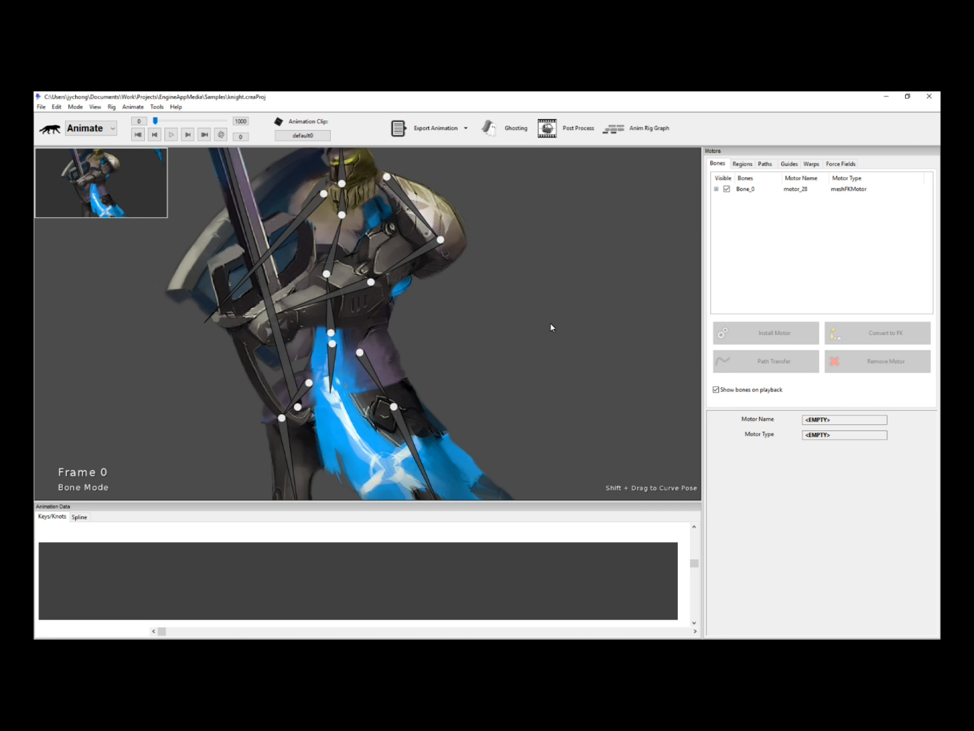
click(332, 330)
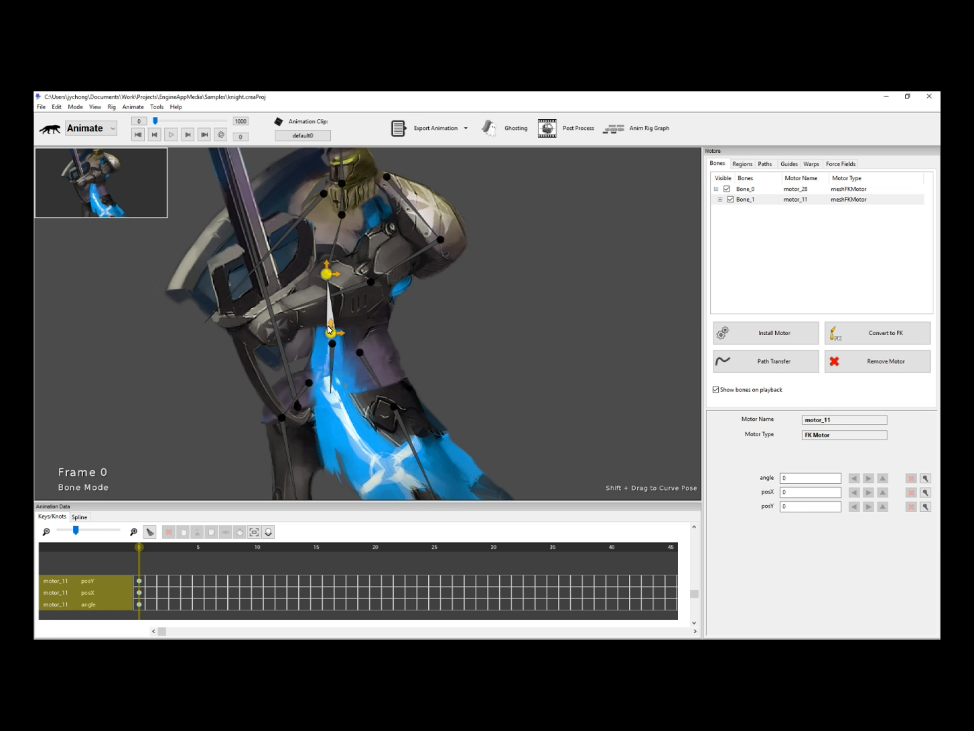
click(786, 341)
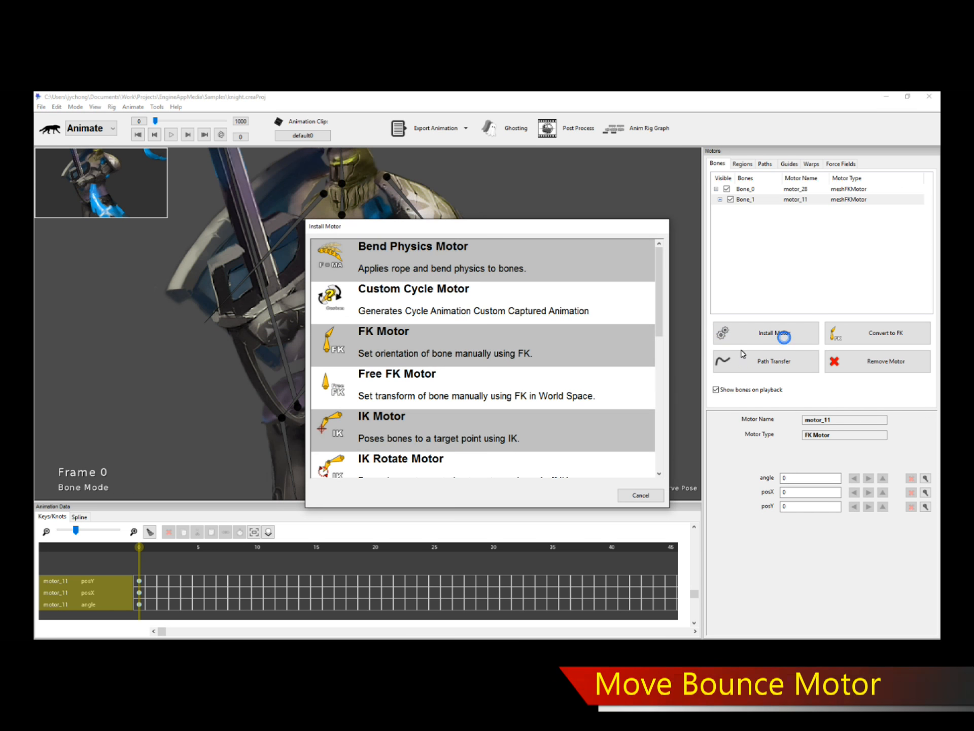
scroll(623, 383, down, 4)
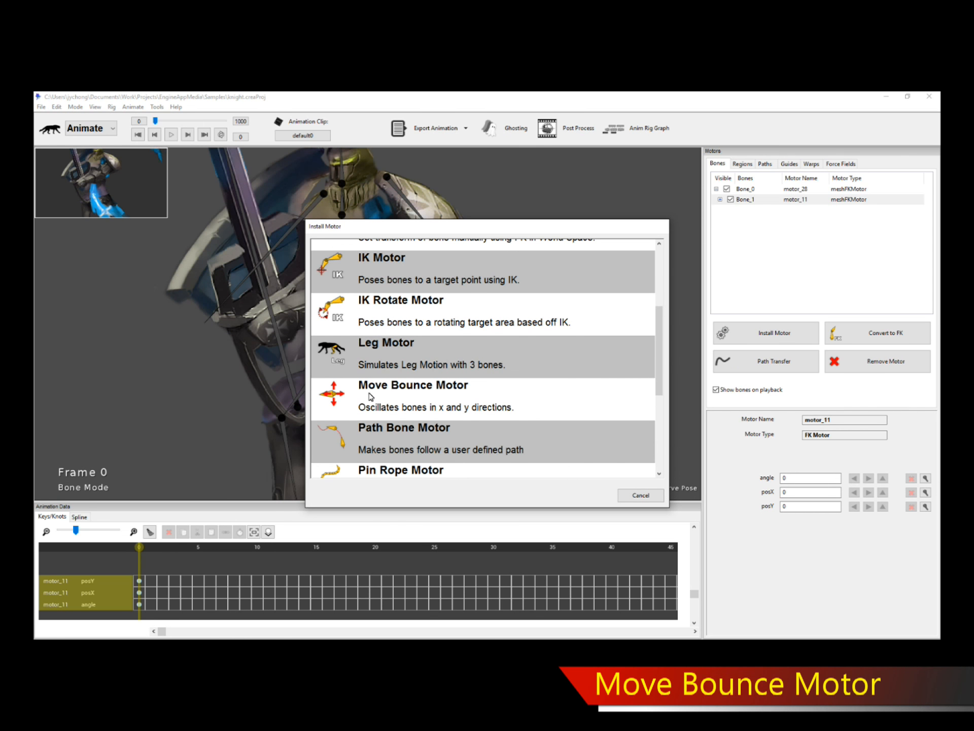
double_click(429, 395)
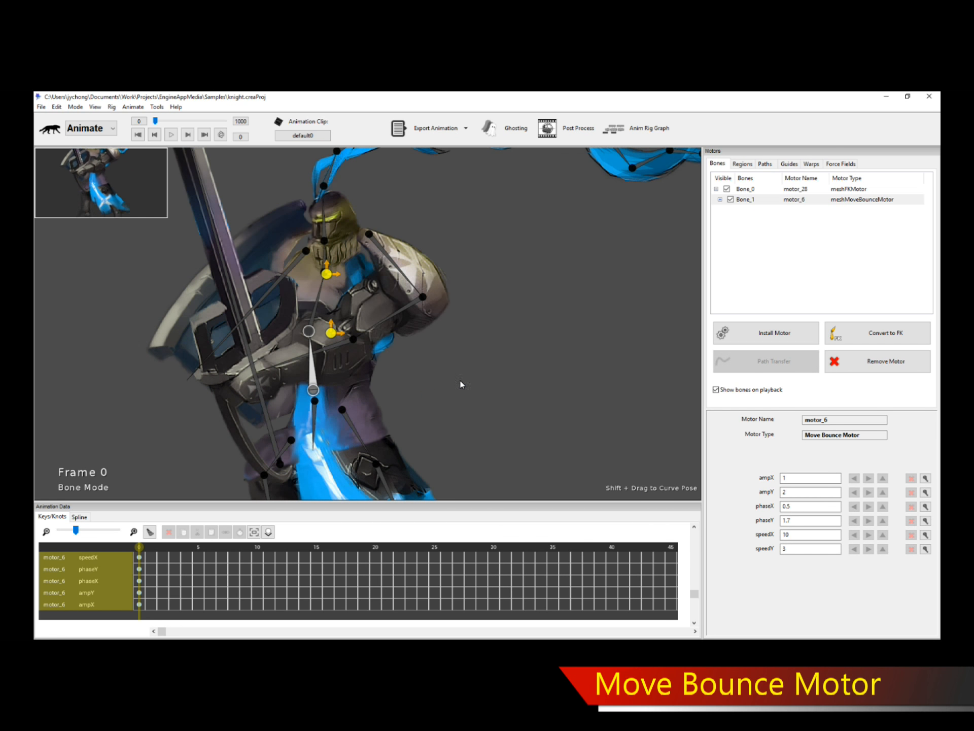
Play the animation to check the bounce motion and reselect Bone_1 to show its motor settings
key(space)
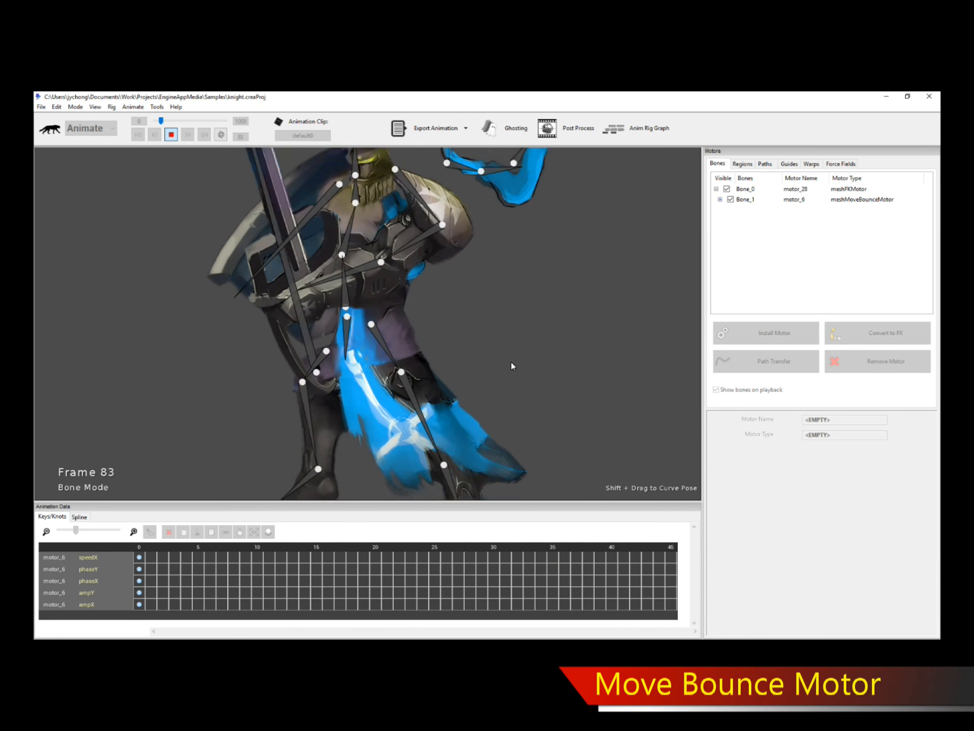
key(space)
click(323, 376)
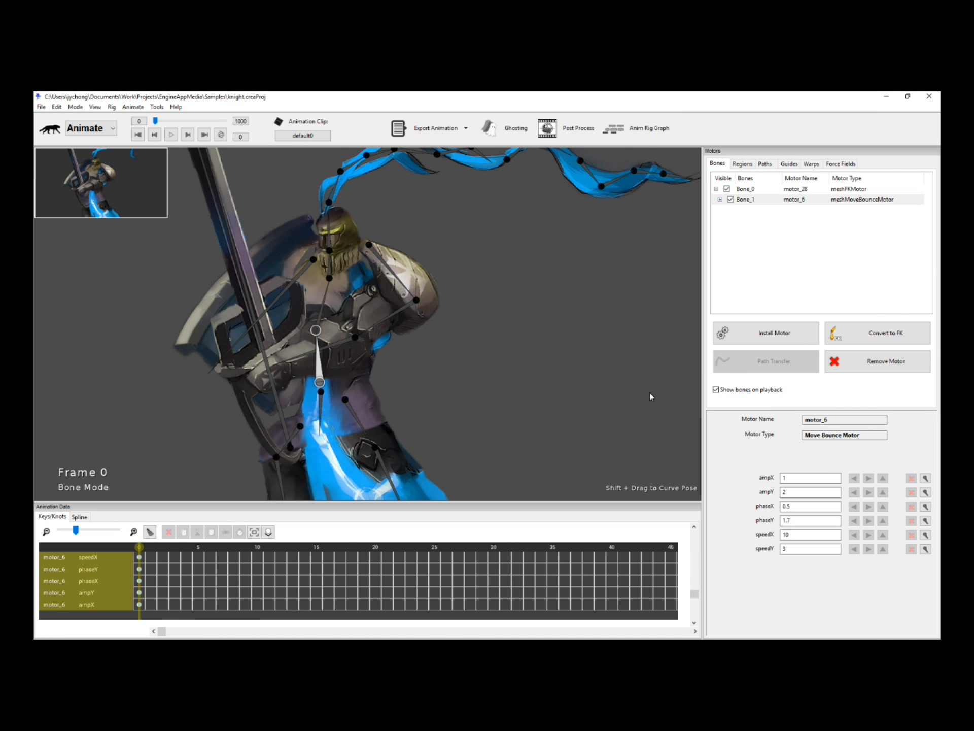
Replay the animation to inspect the bounce motion of the knight's whole body
drag(539, 397, 551, 382)
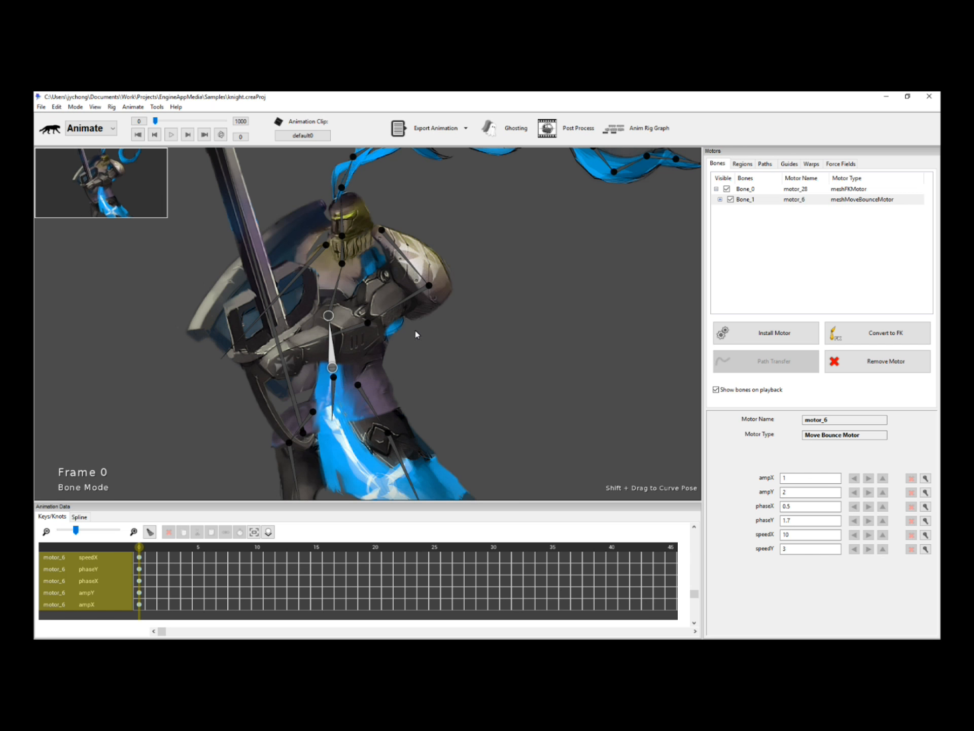
key(space)
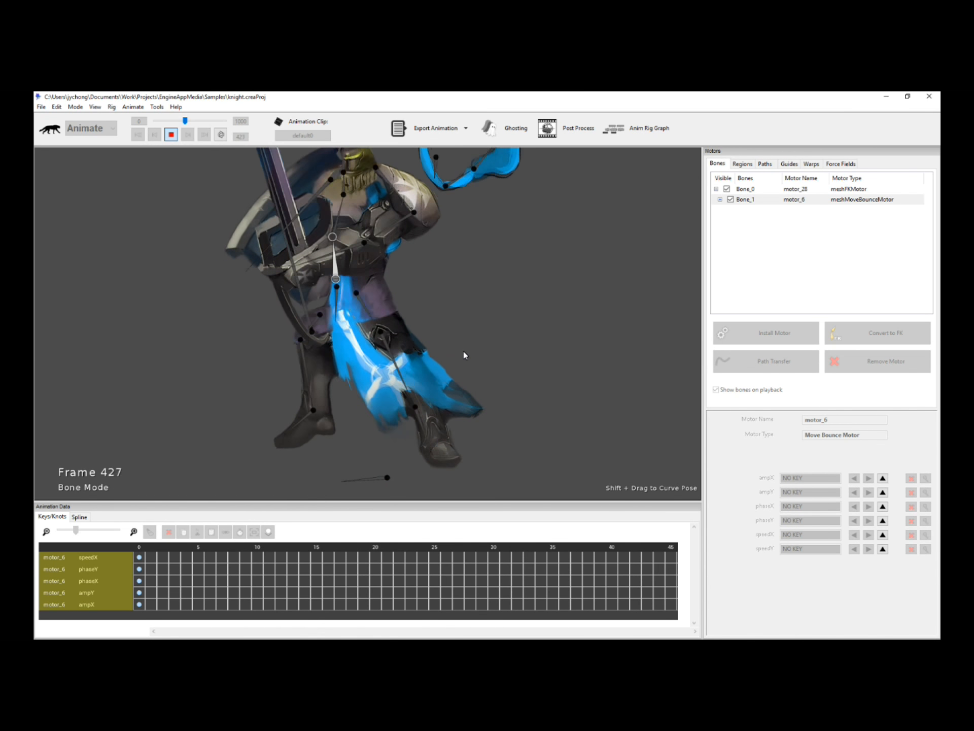
key(space)
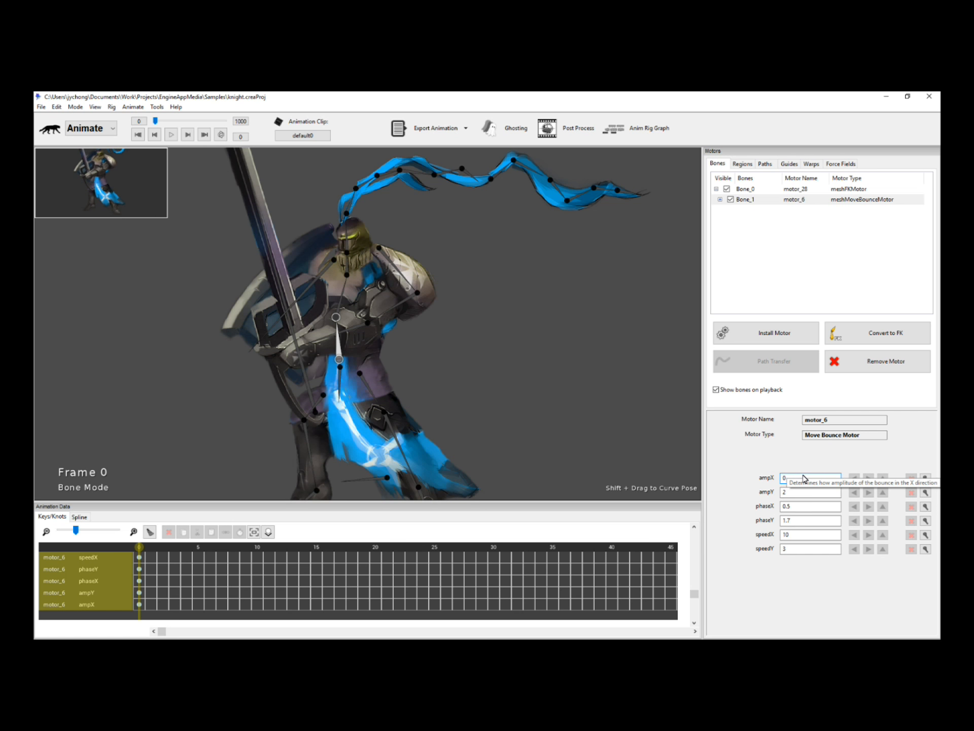
Set ampX of Bone_1's Move Bounce Motor to 0 and play the animation to check the motion
double_click(804, 478)
click(488, 372)
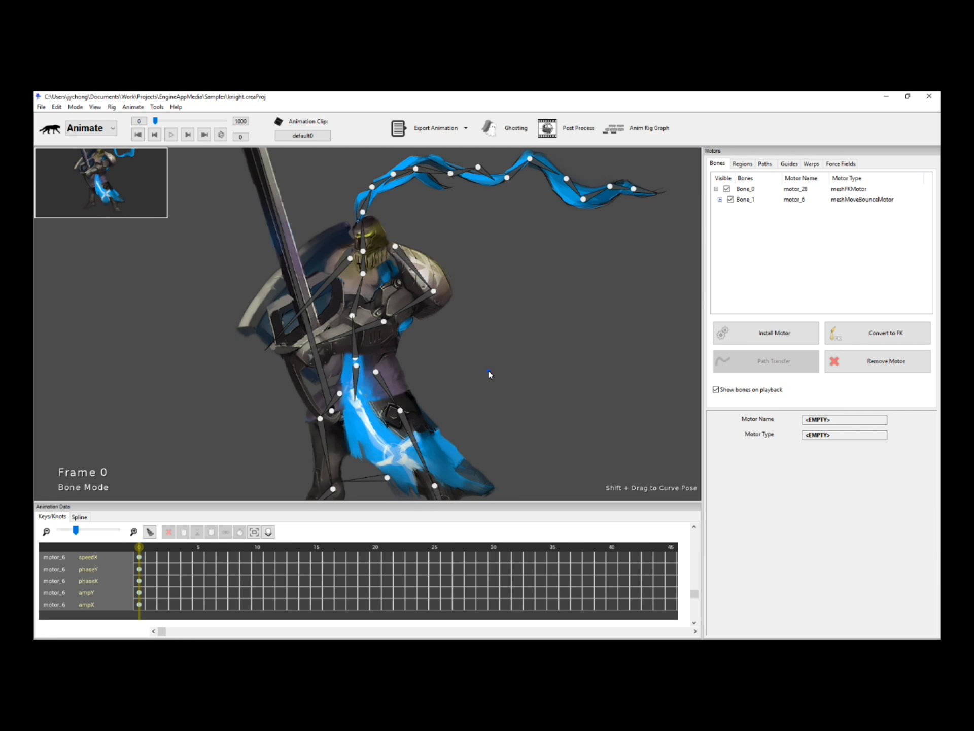
click(354, 349)
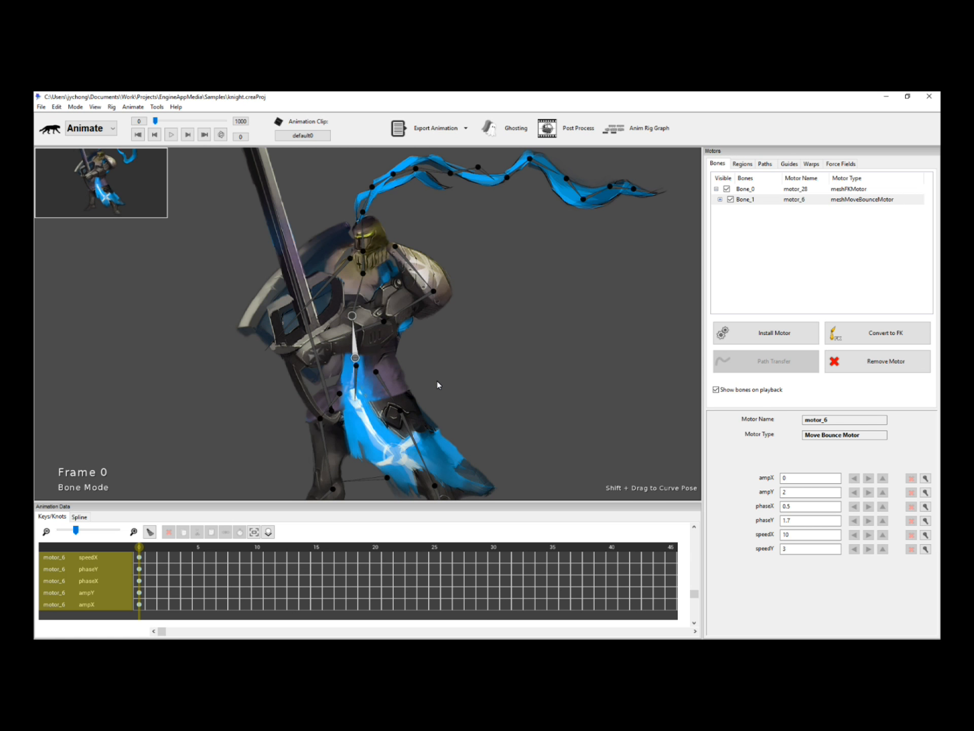
key(space)
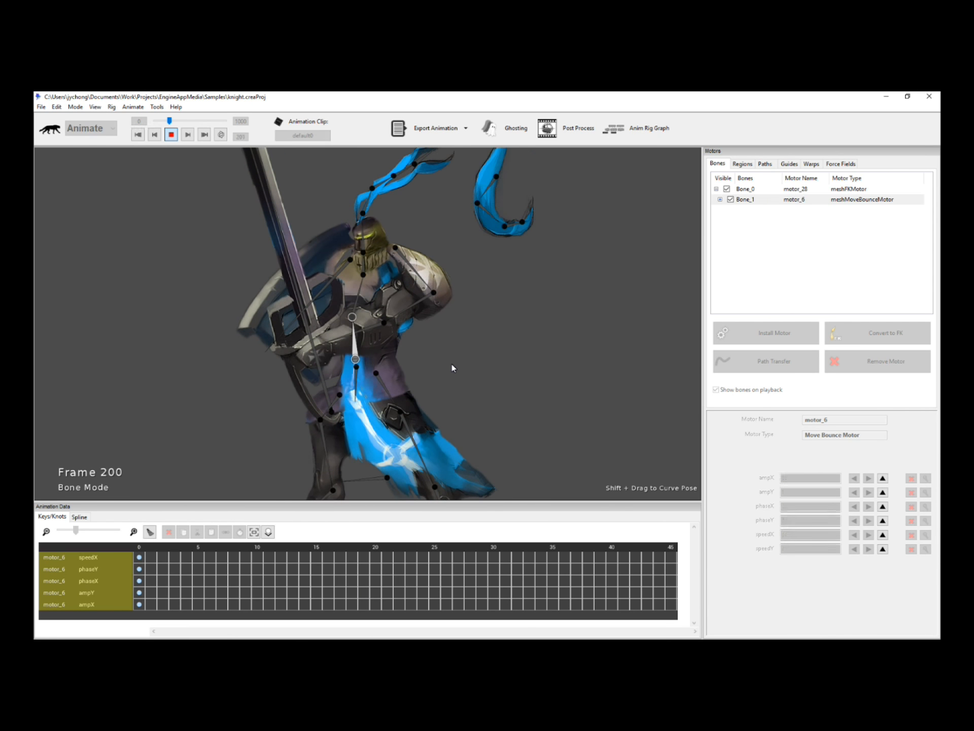
key(space)
Set ampY of Bone_1's Move Bounce Motor to 0.1 and play the gentler bounce
click(576, 352)
click(354, 347)
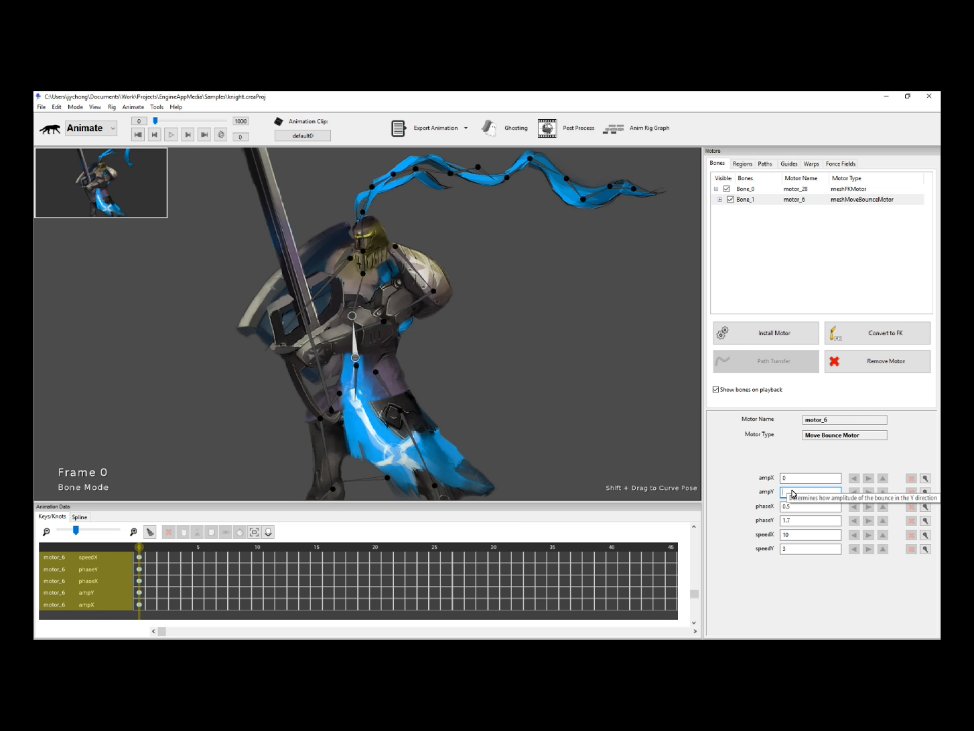
key(space)
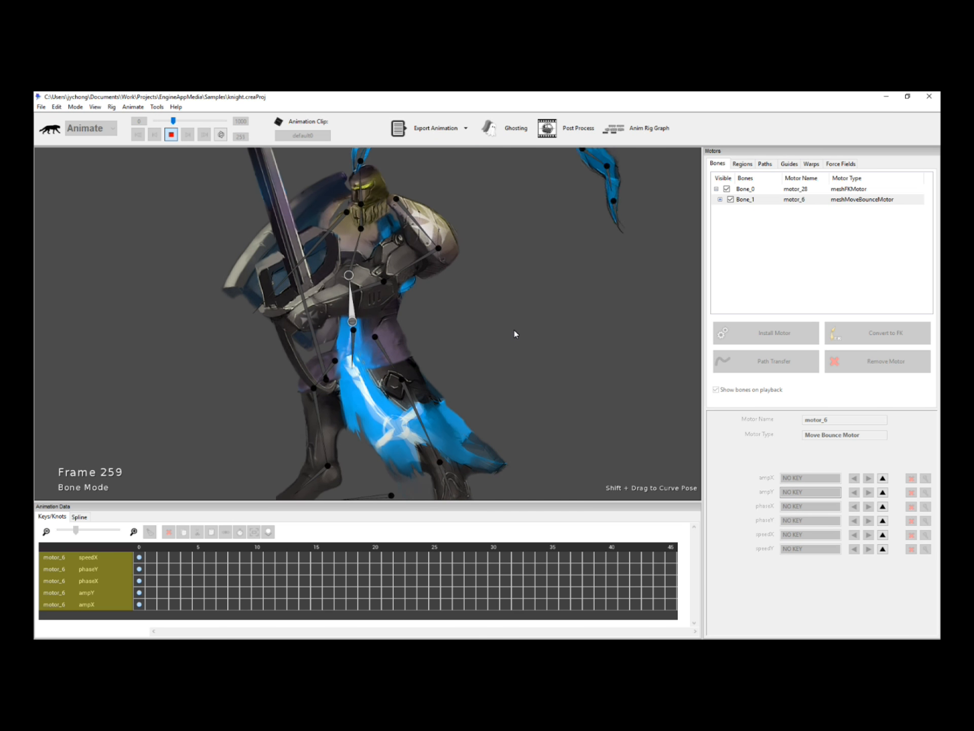
key(space)
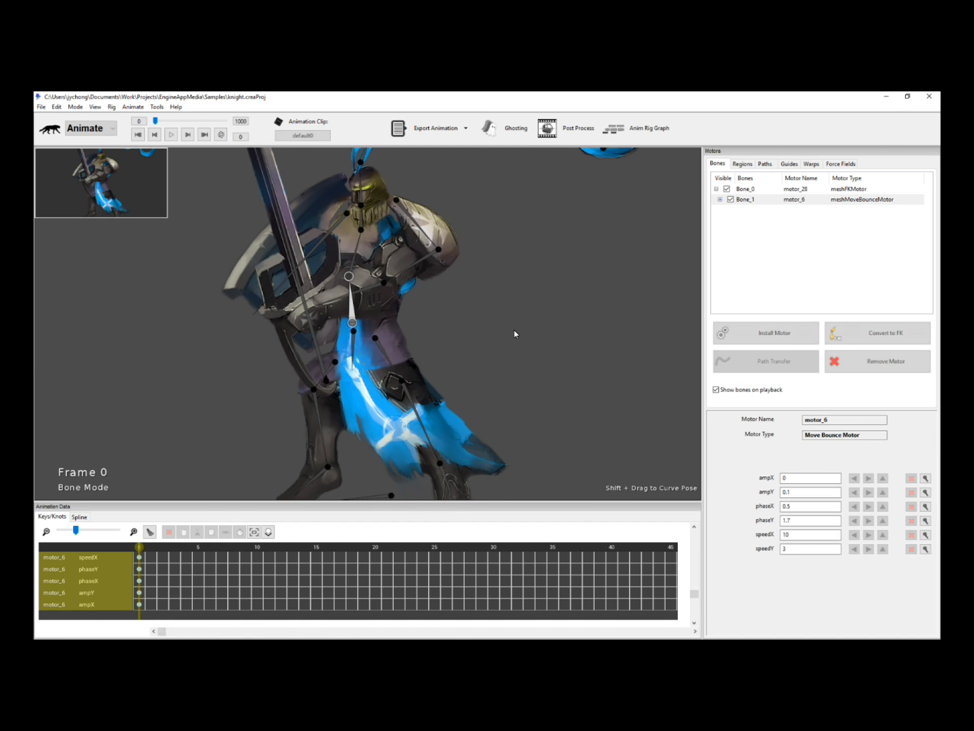
scroll(520, 338, up, 2)
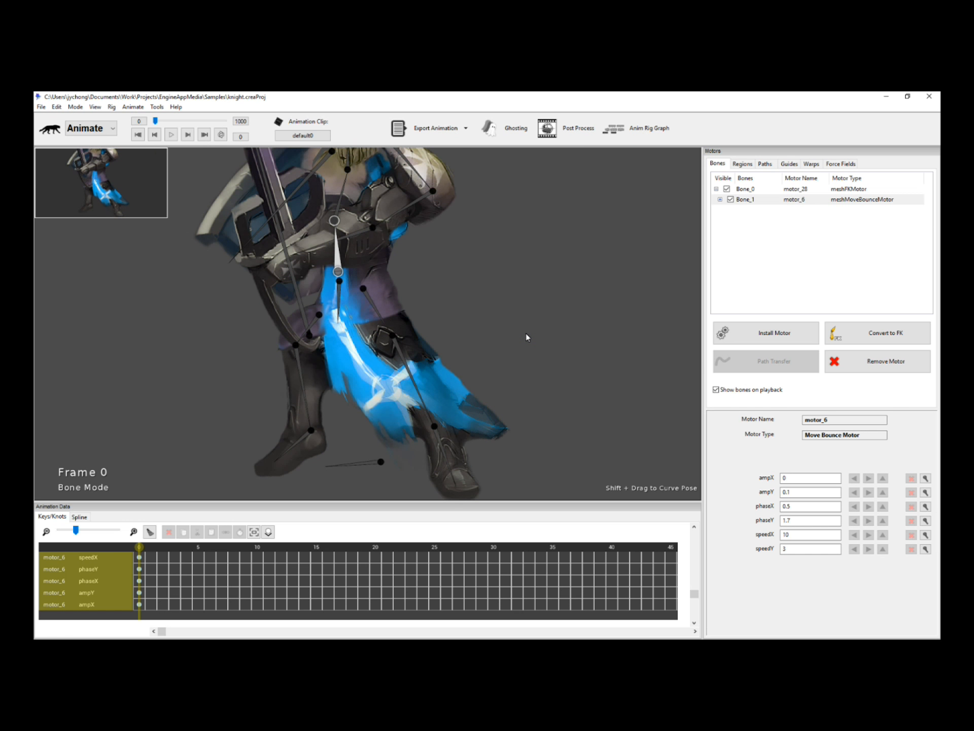
Install a Smooth IK Motor on Bone_14 and Bone_15 of one leg with Valid IK Angles set to Negative
click(525, 333)
scroll(526, 333, up, 1)
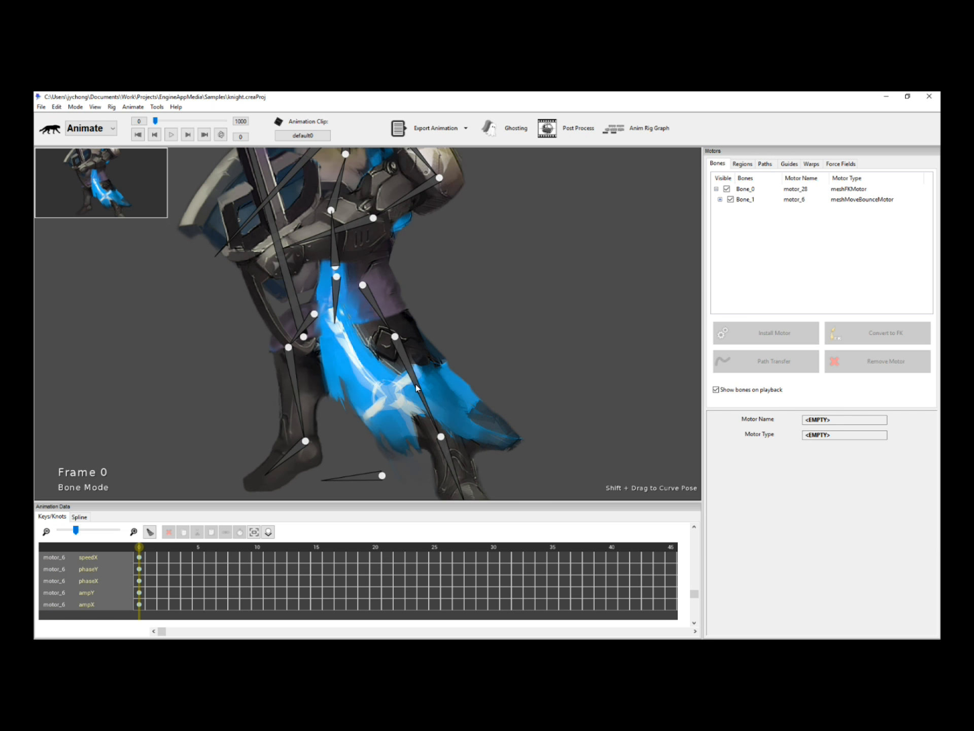
click(417, 381)
shift+click(367, 299)
click(767, 334)
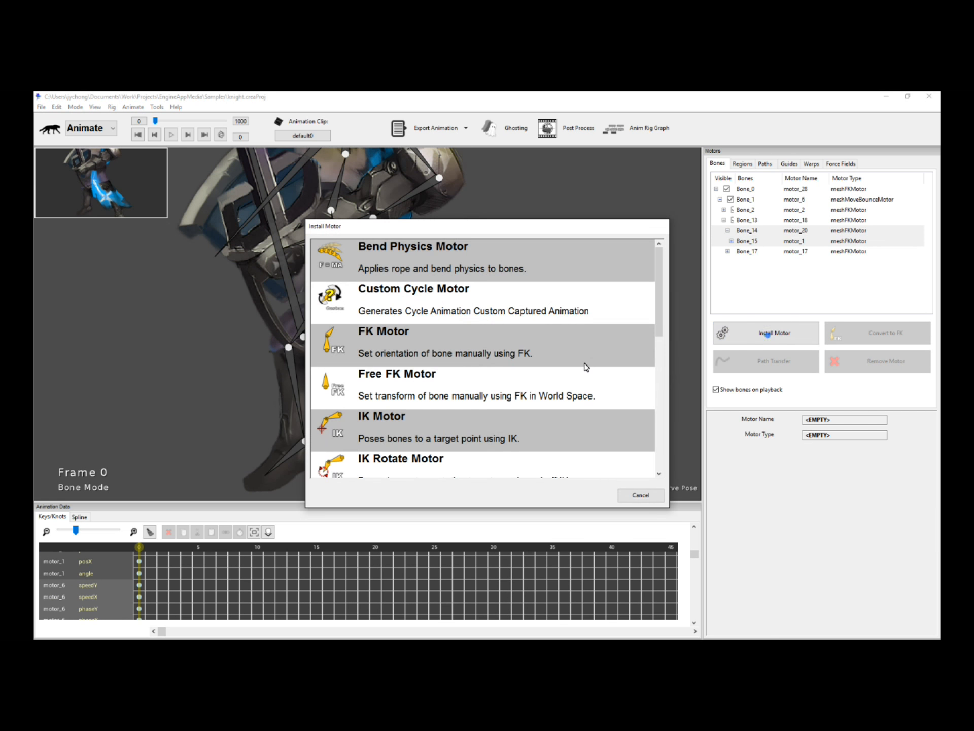
drag(661, 296, 654, 442)
click(490, 415)
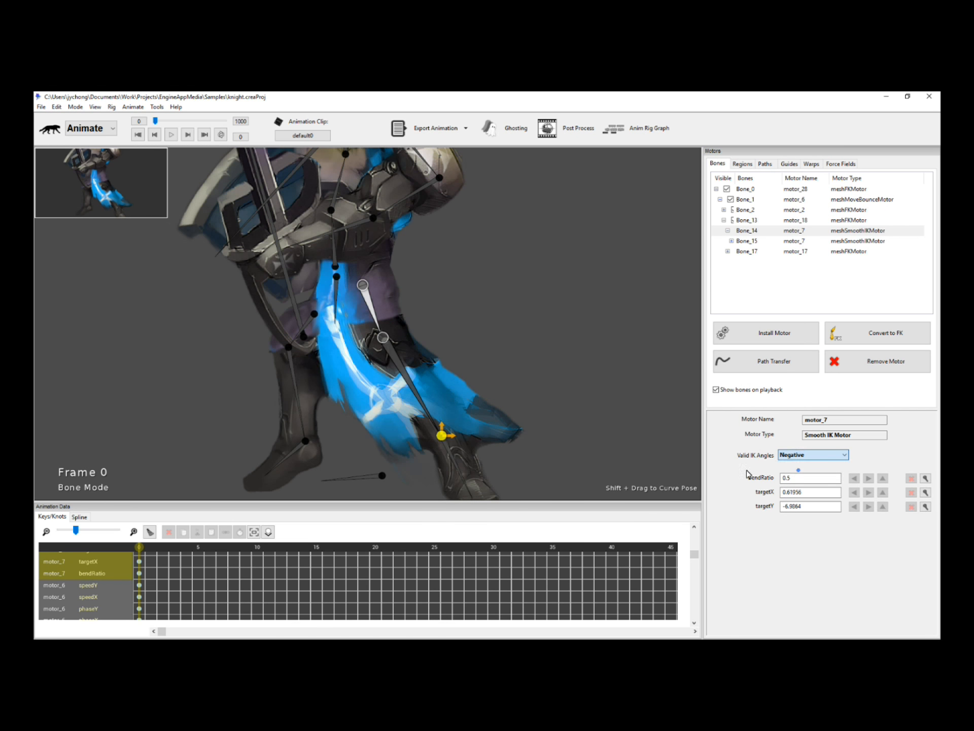
click(795, 472)
Install a Smooth IK Motor on Bone_17 and Bone_18 of the other leg and slightly adjust its ankle target
click(334, 365)
click(311, 326)
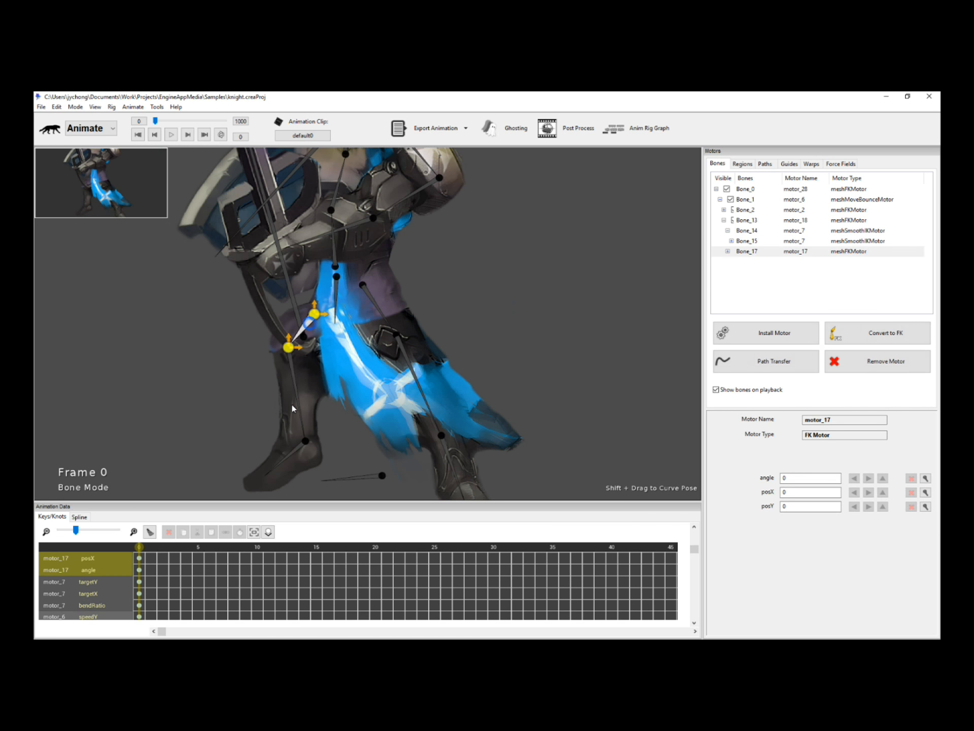
shift+click(310, 327)
click(779, 331)
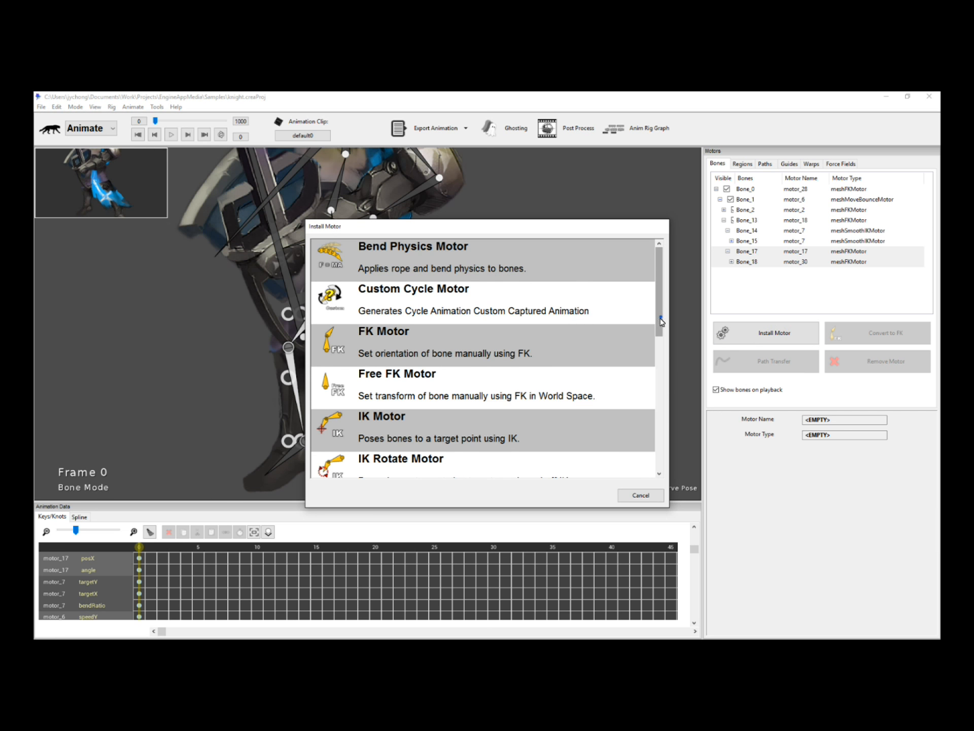
scroll(662, 322, down, 5)
click(450, 420)
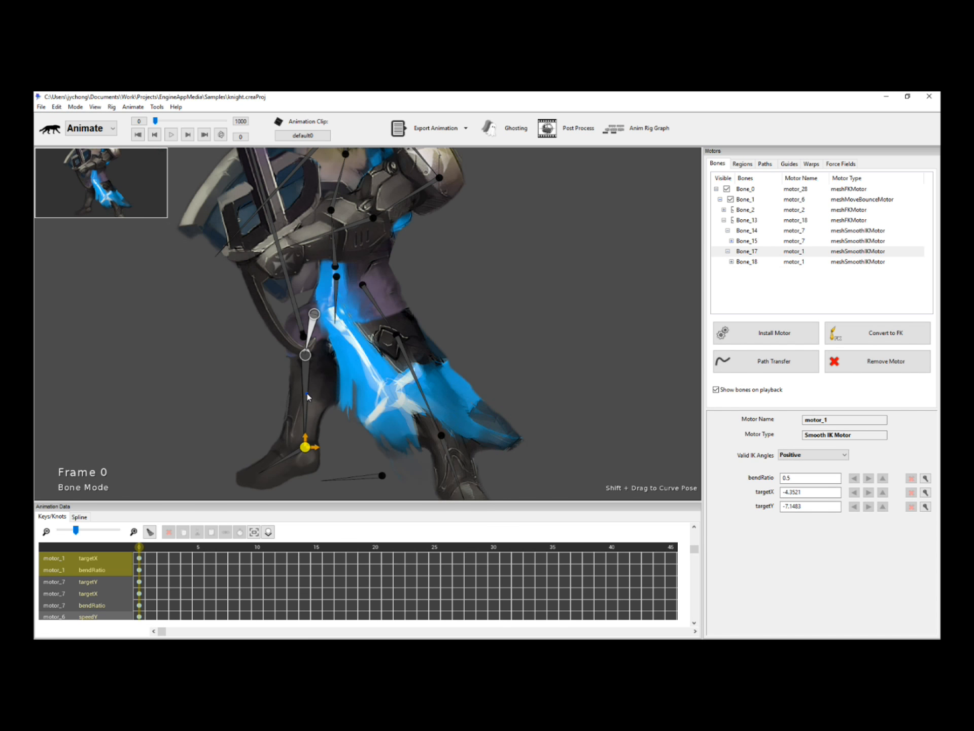
click(307, 394)
mouse_move(305, 446)
mouse_down()
mouse_move(301, 431)
mouse_move(301, 442)
mouse_up()
Deselect the leg bones and play the animation to check how both legs follow the bounce
click(460, 319)
scroll(464, 318, down, 2)
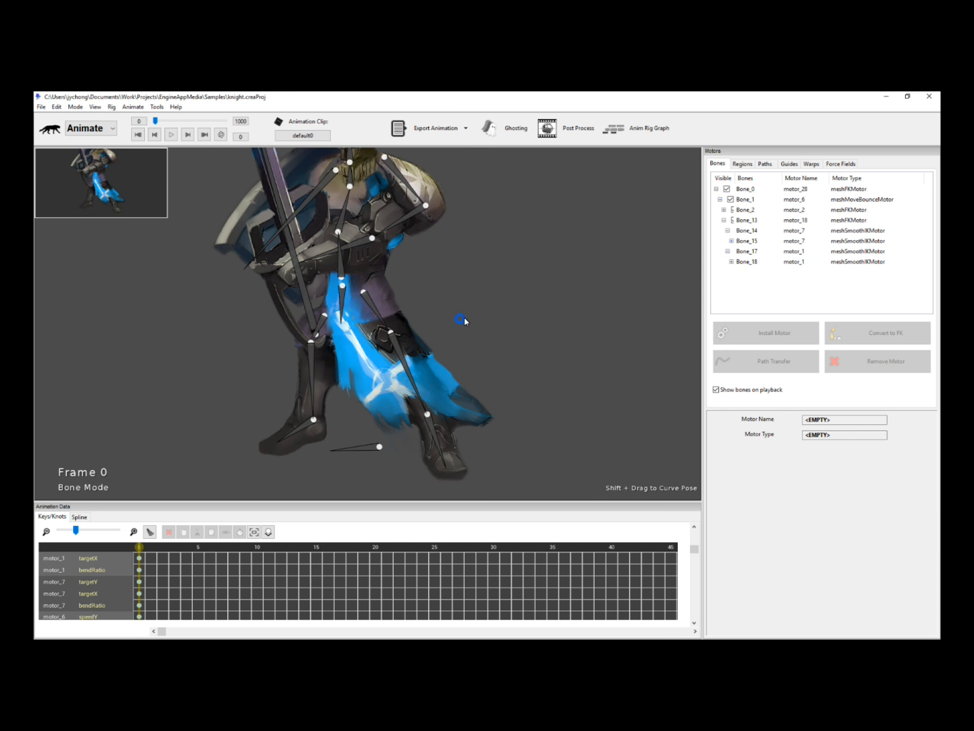
key(space)
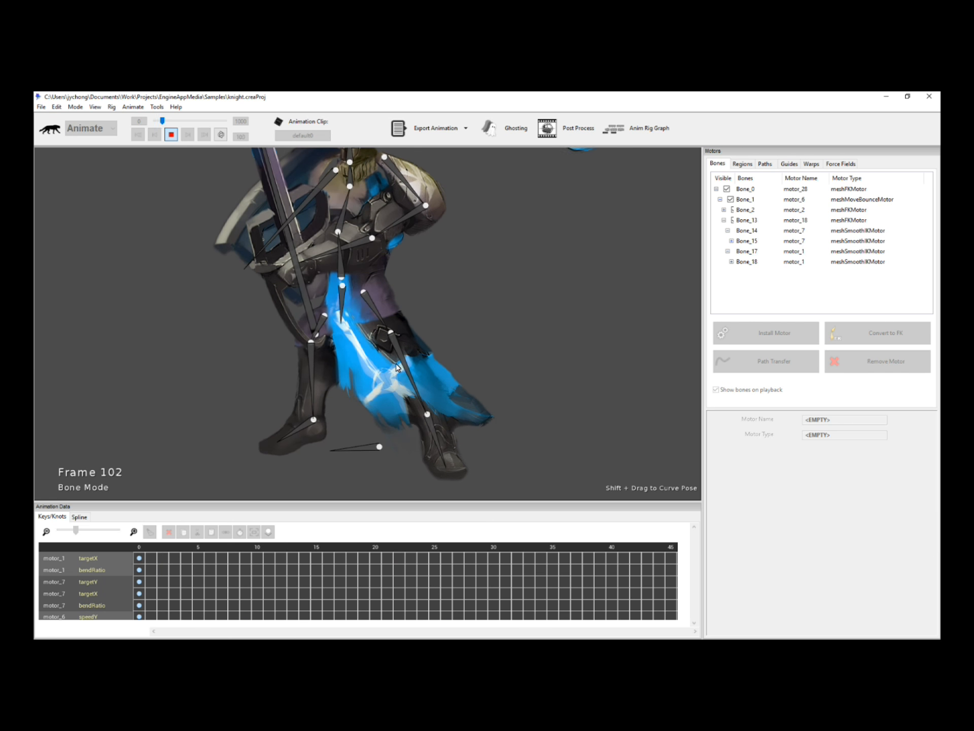
key(space)
Reposition the Smooth IK targets at the ankles of Bone_15 and Bone_18
click(412, 371)
drag(427, 415, 421, 408)
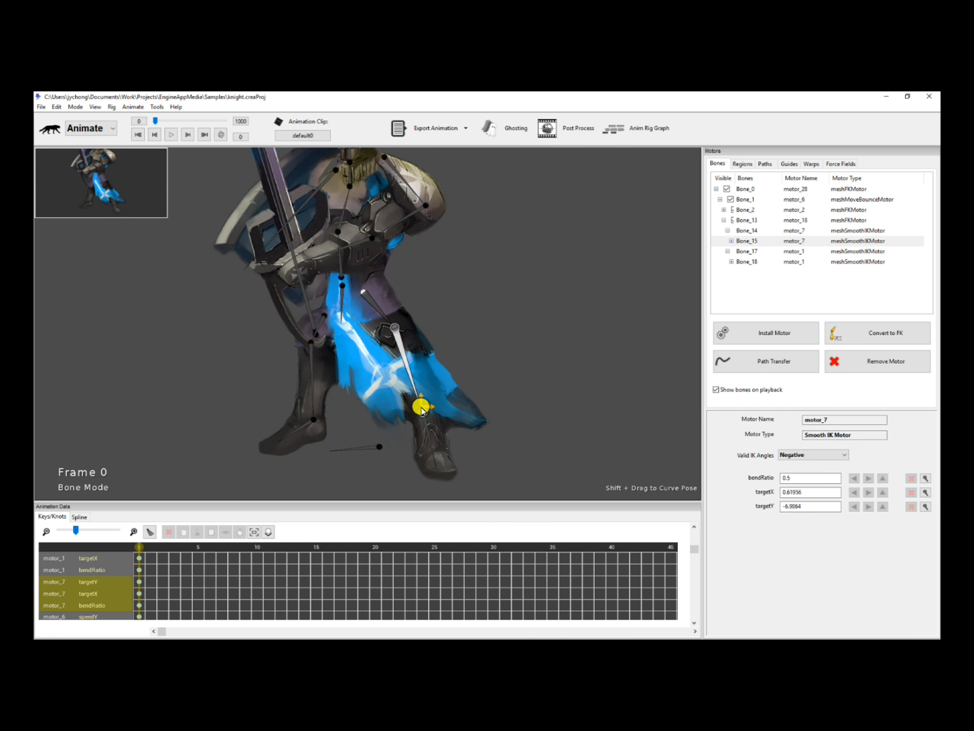
click(313, 412)
drag(313, 412, 313, 408)
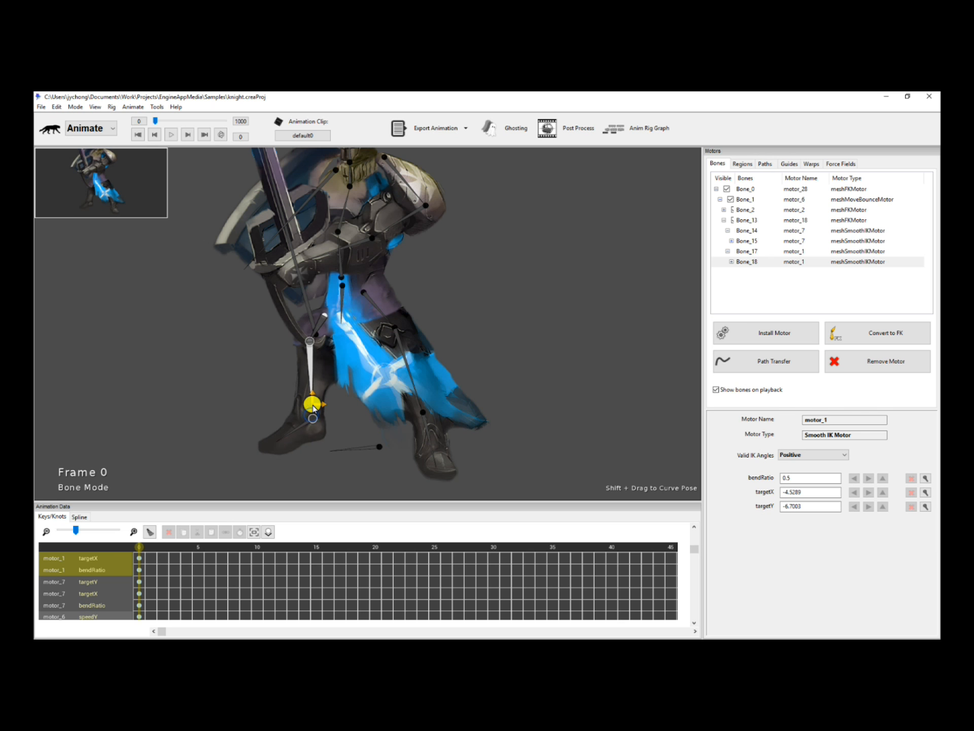
Play the animation with the leg IK, select Bone_1, and replay it to examine the feet up close
key(space)
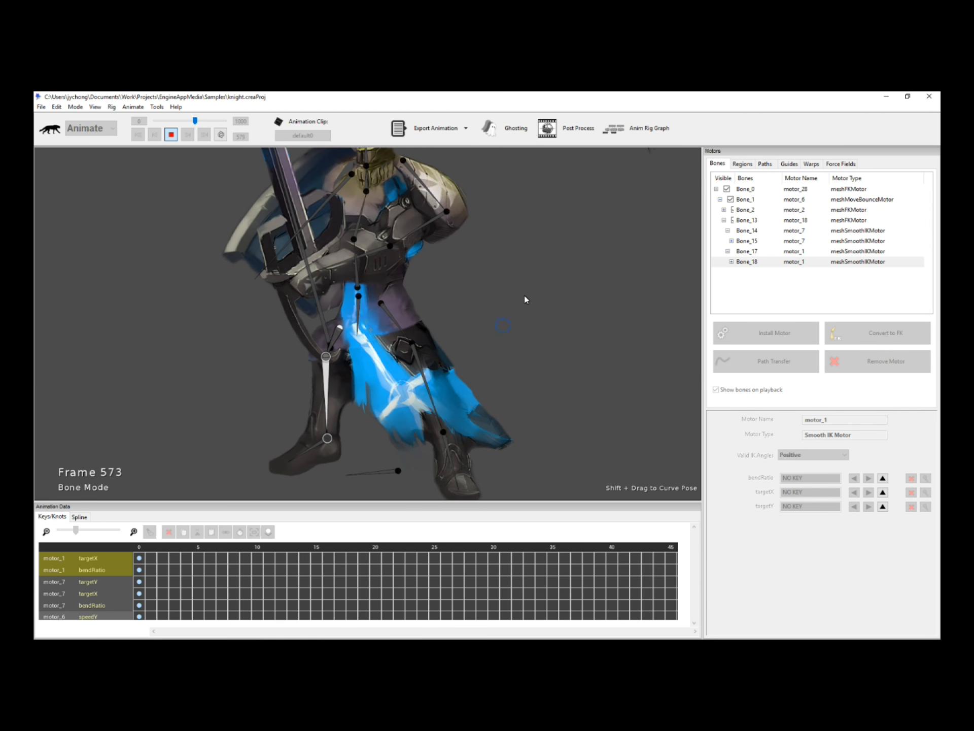
key(space)
click(357, 274)
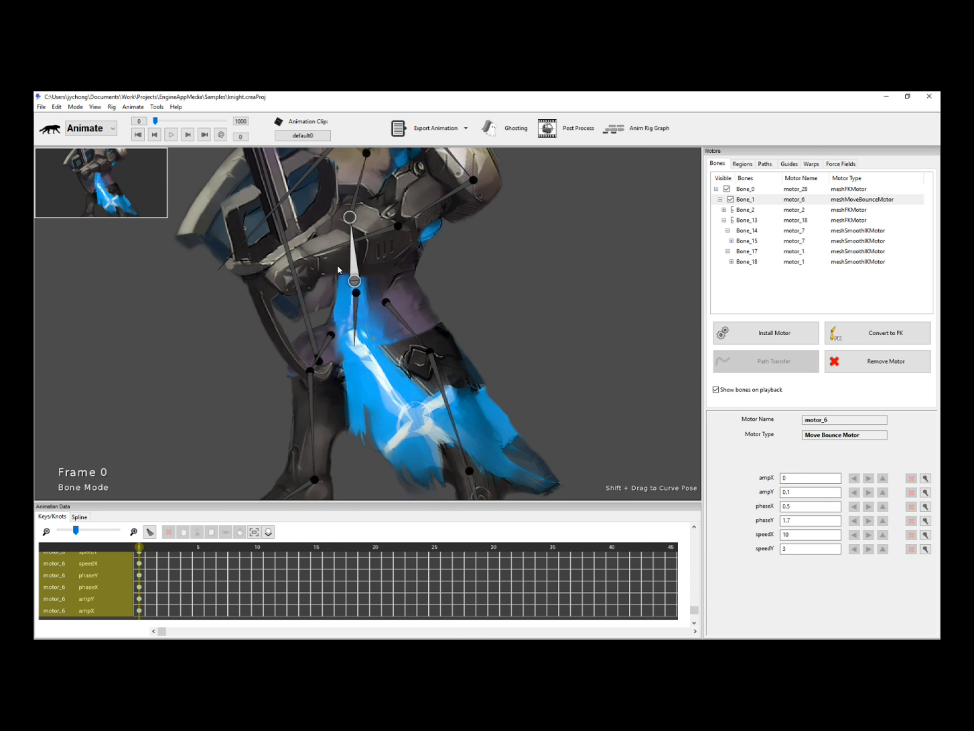
key(space)
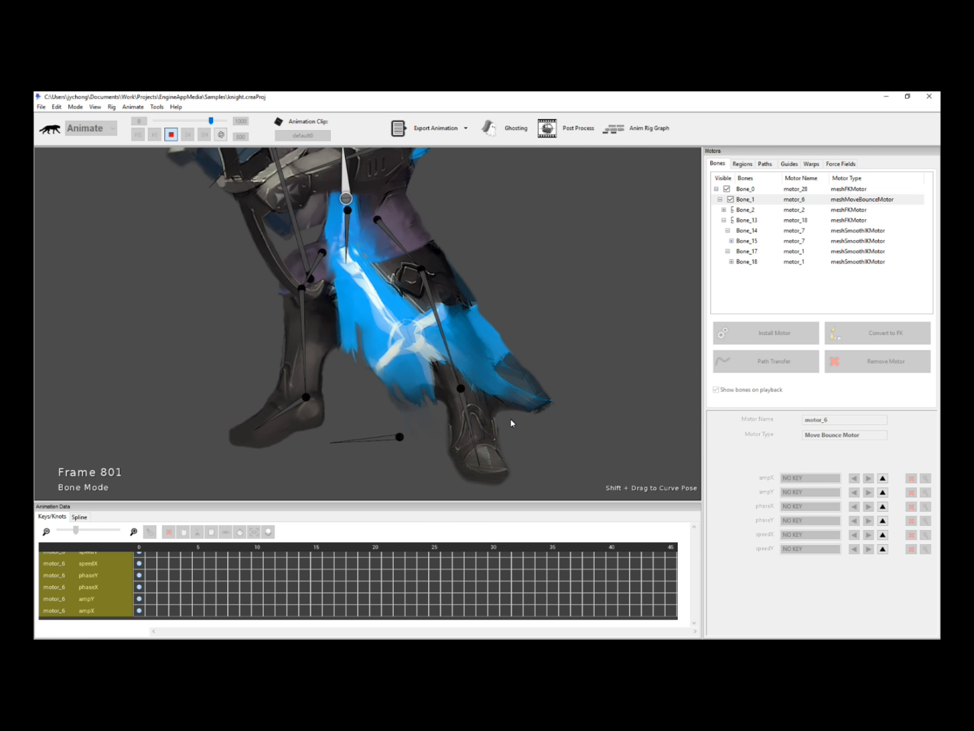
key(space)
Install a Free FK Motor on foot bone Bone_16 and rotate the foot into its planted orientation
click(539, 410)
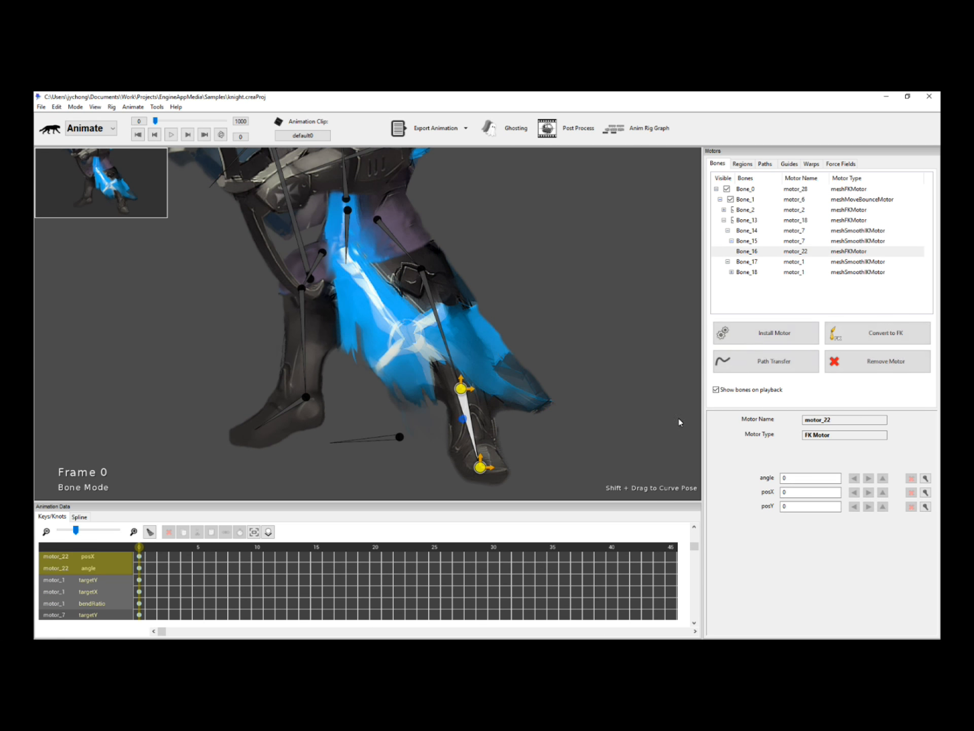
click(785, 324)
scroll(602, 400, down, 4)
scroll(423, 377, up, 4)
click(422, 376)
drag(541, 396, 476, 461)
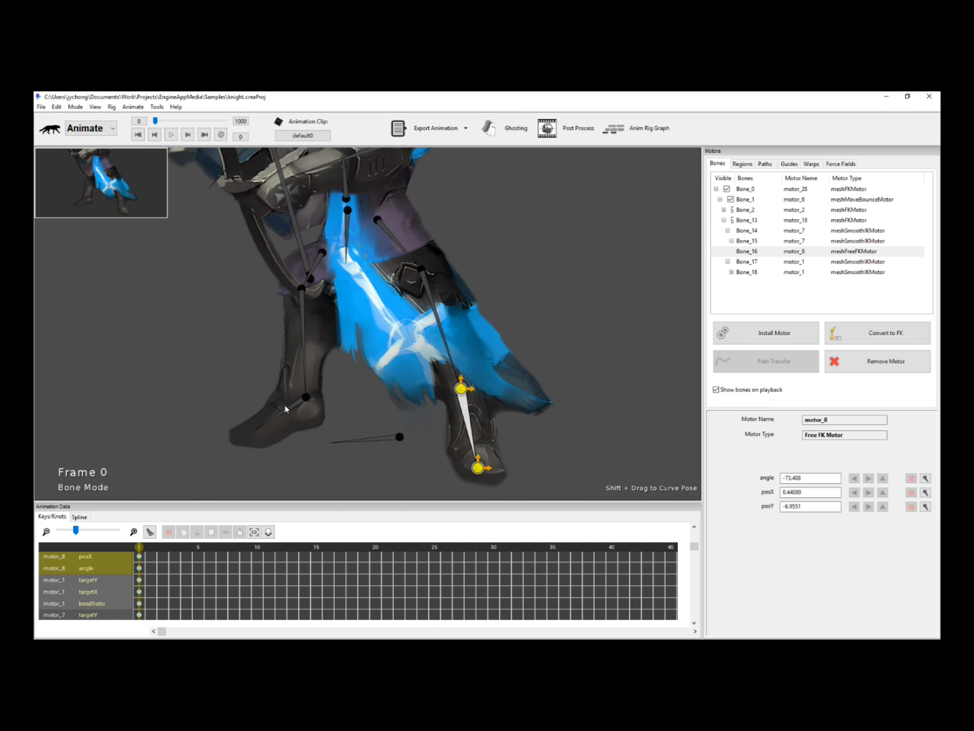
Install a Free FK Motor on foot bone Bone_19 and rotate that foot to point along the boot
click(296, 407)
click(800, 333)
click(474, 376)
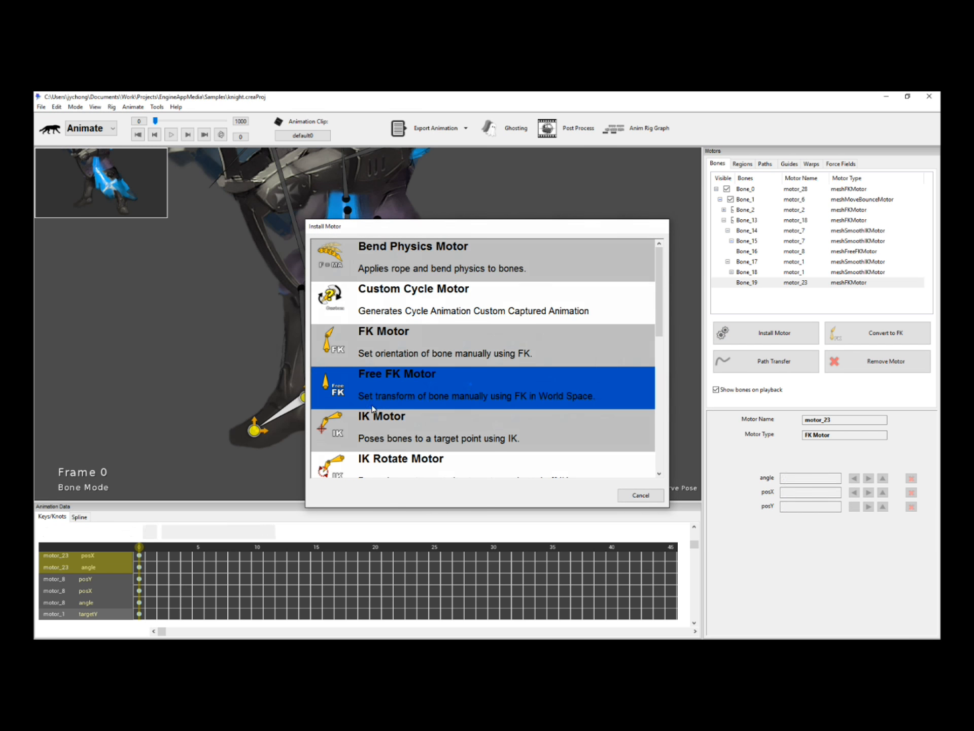
mouse_move(254, 431)
mouse_down()
mouse_move(336, 447)
mouse_move(245, 442)
mouse_up()
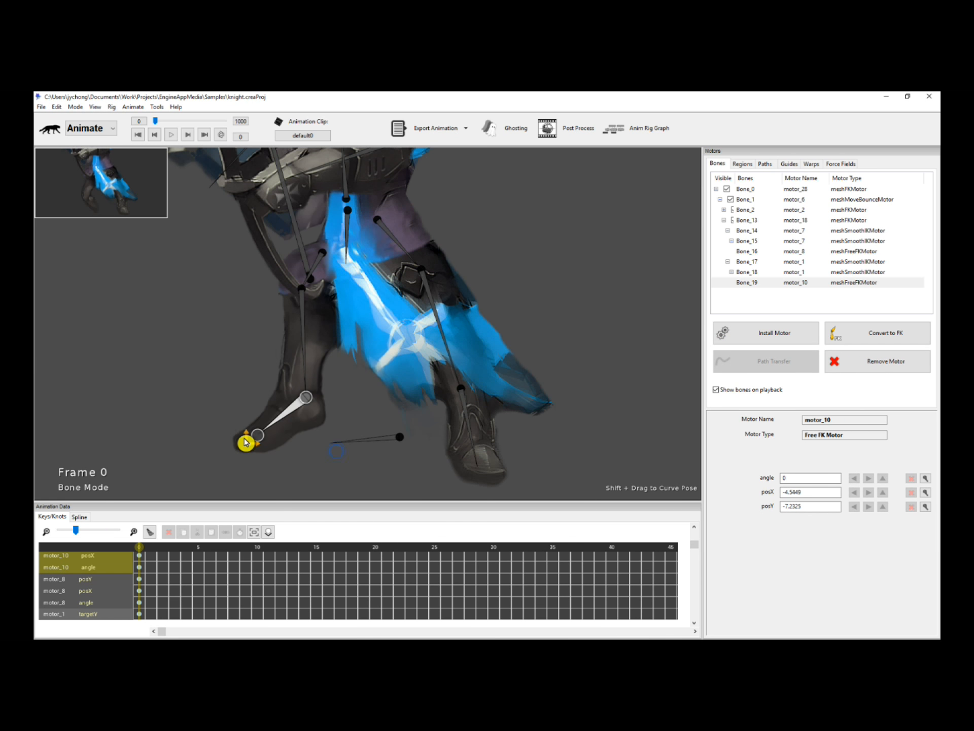
Play the animation with both feet planted and inspect the movement of the knight's upper body and plume
click(473, 319)
key(space)
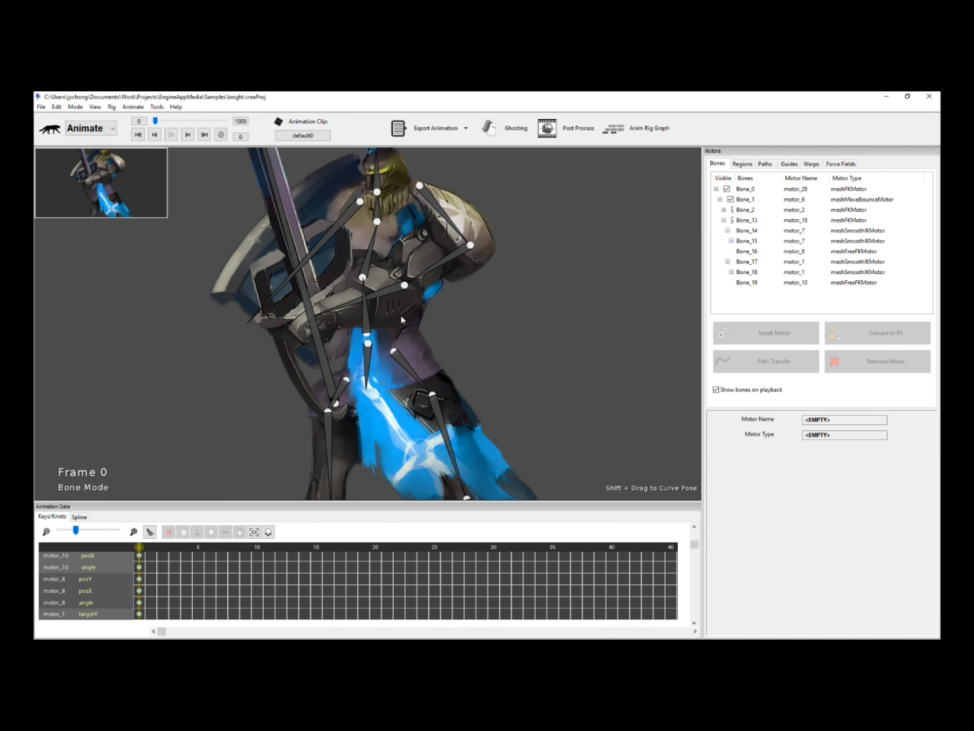
key(space)
drag(518, 328, 524, 306)
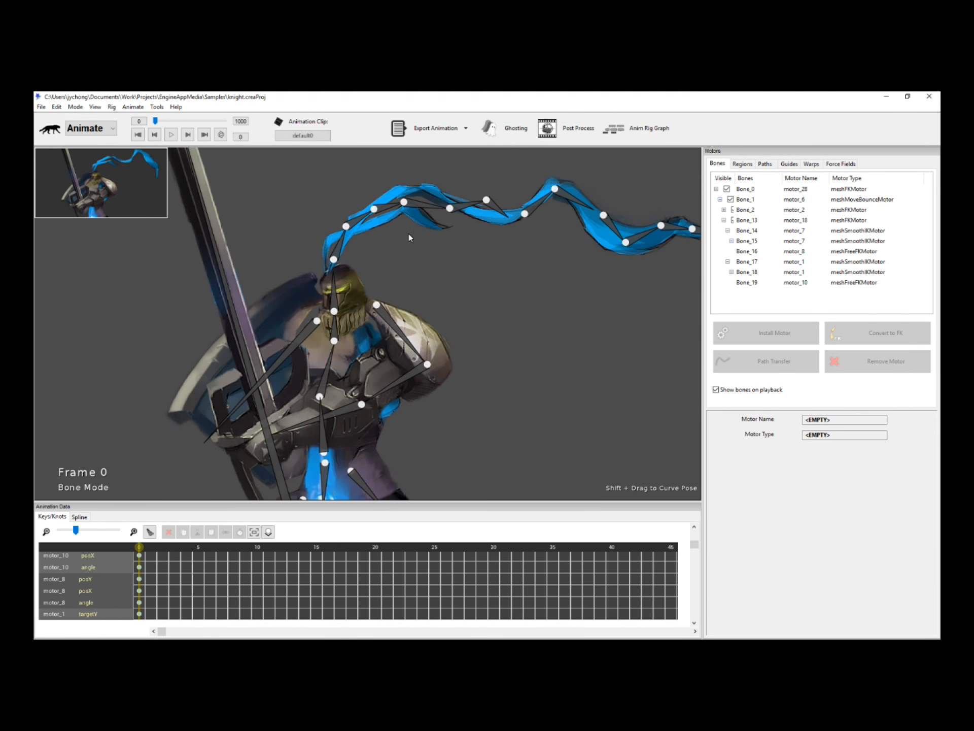
key(space)
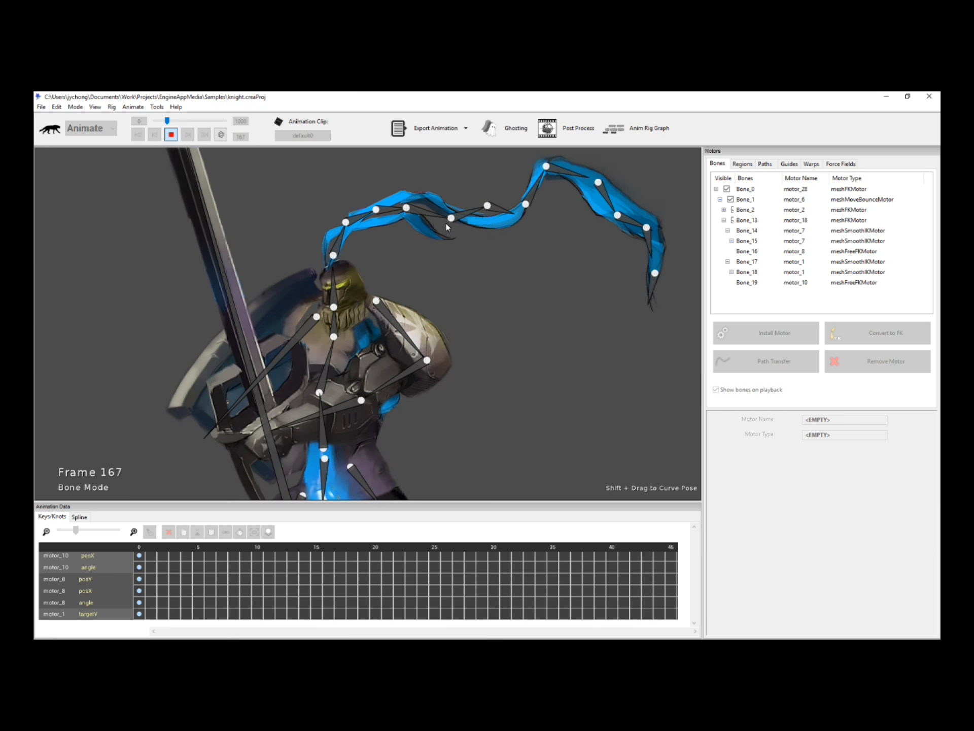
key(space)
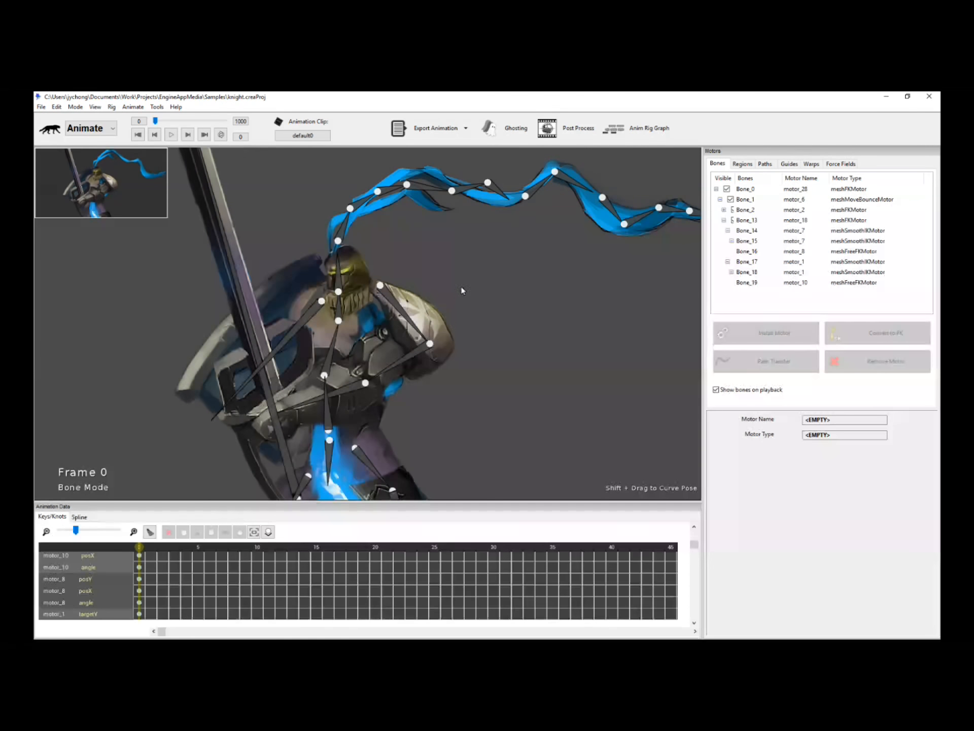
Set ampY of Bone_1's Move Bounce Motor to 0.3 and replay the whole animation
click(329, 425)
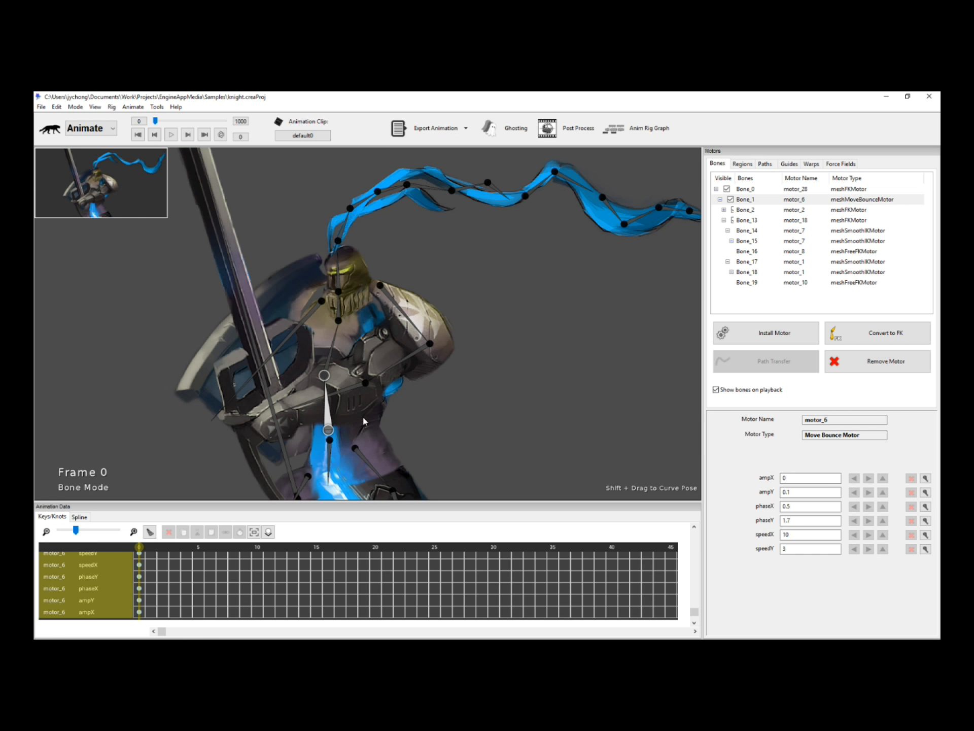
double_click(809, 493)
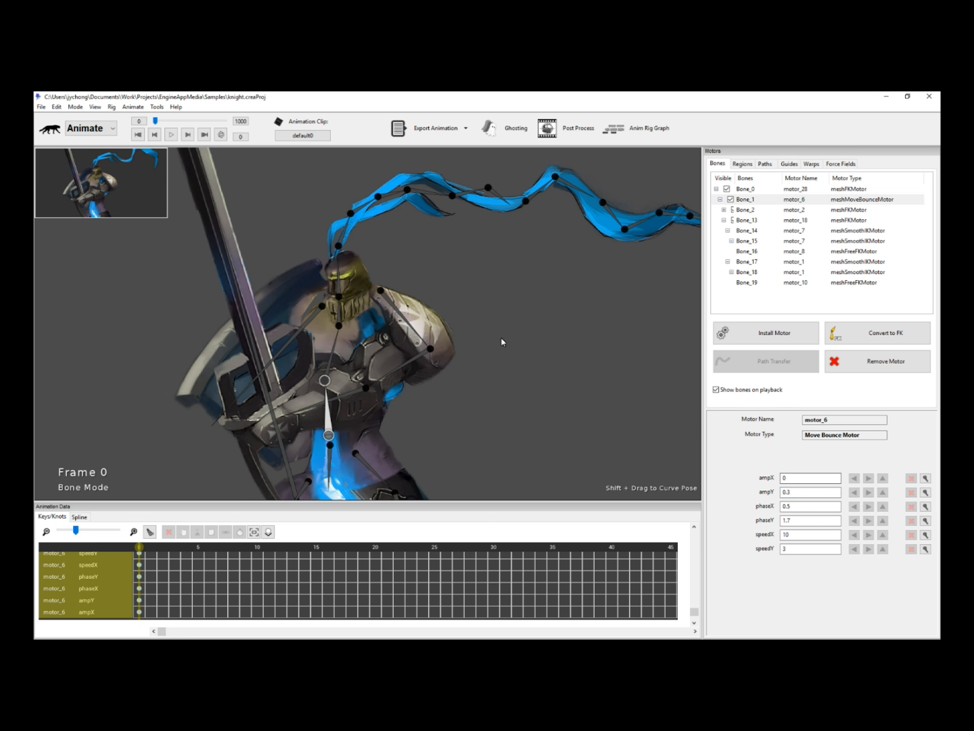
key(space)
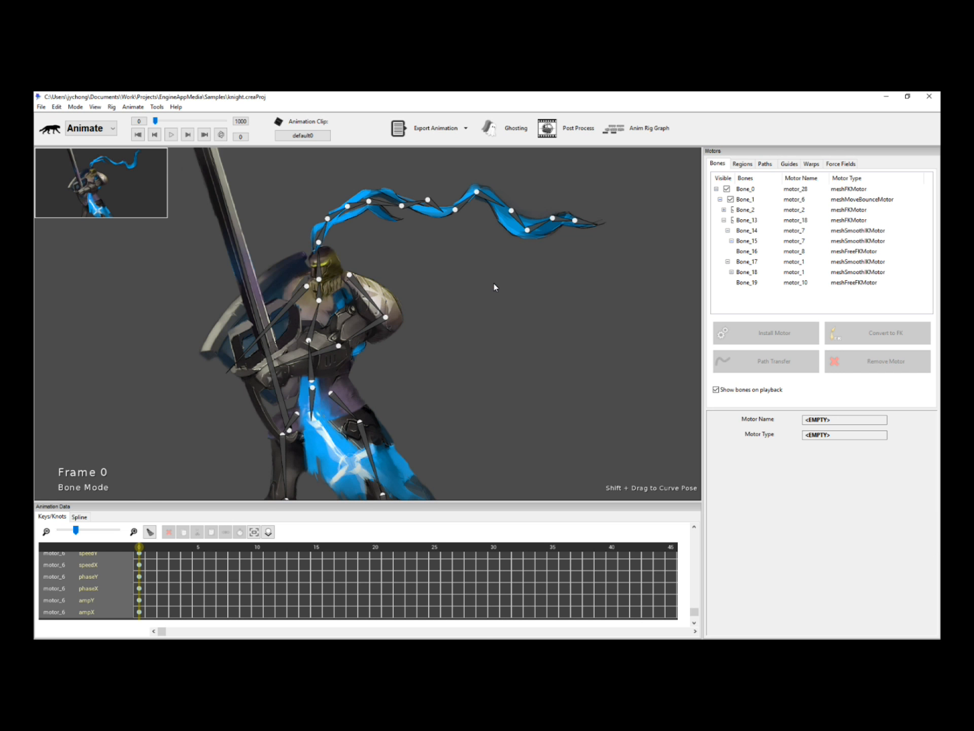
key(space)
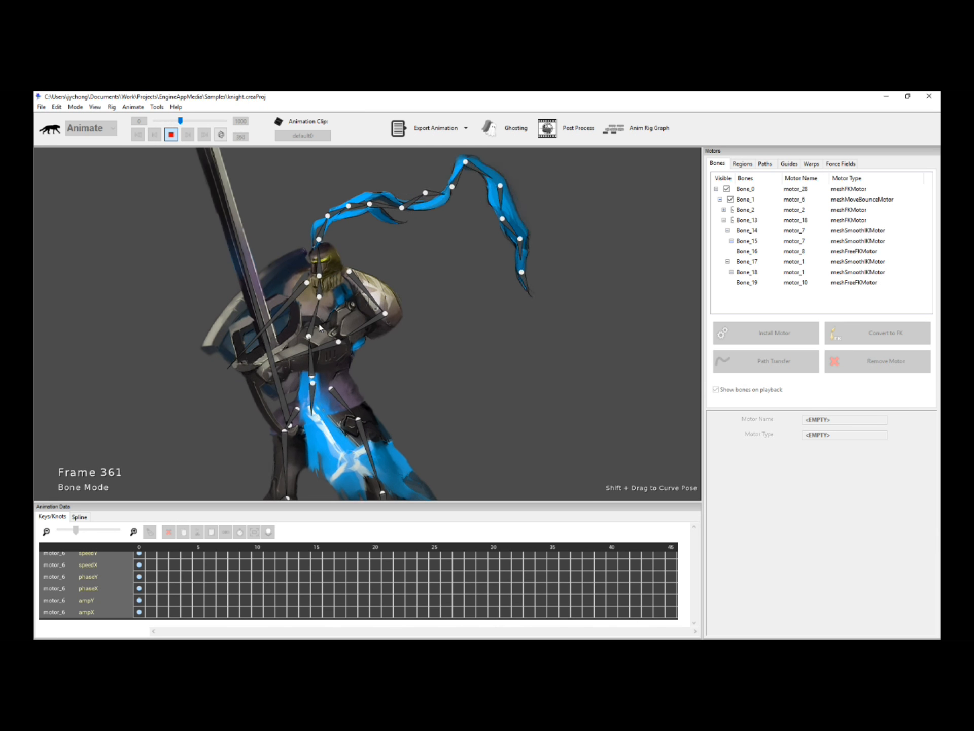
Stop the current playback and run the animation again to review the knight's body bounce
key(space)
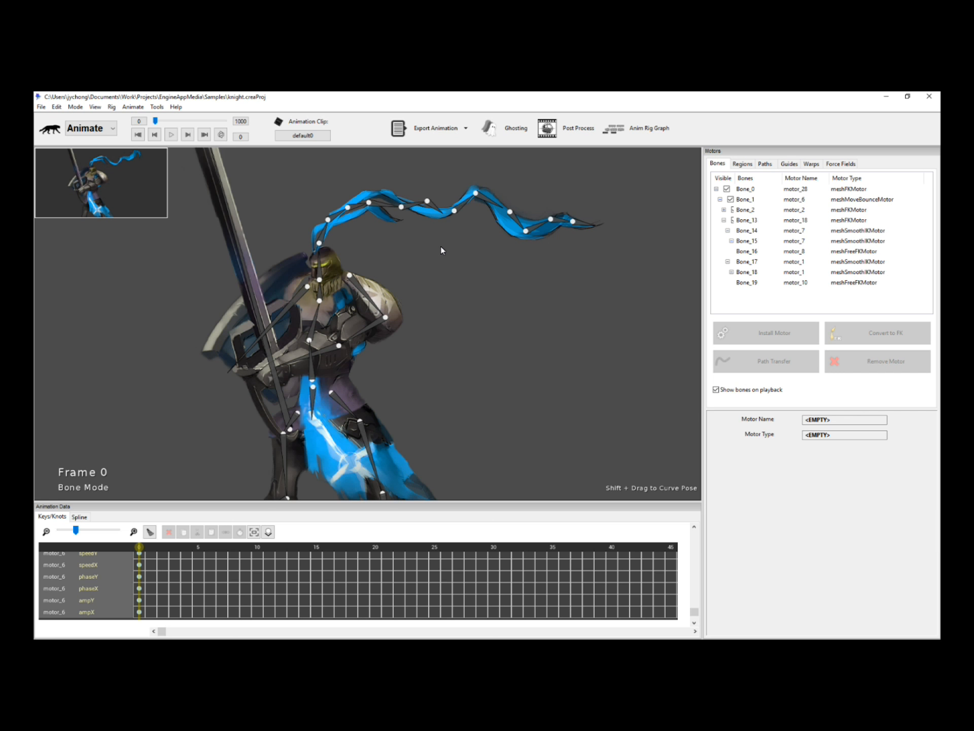
key(space)
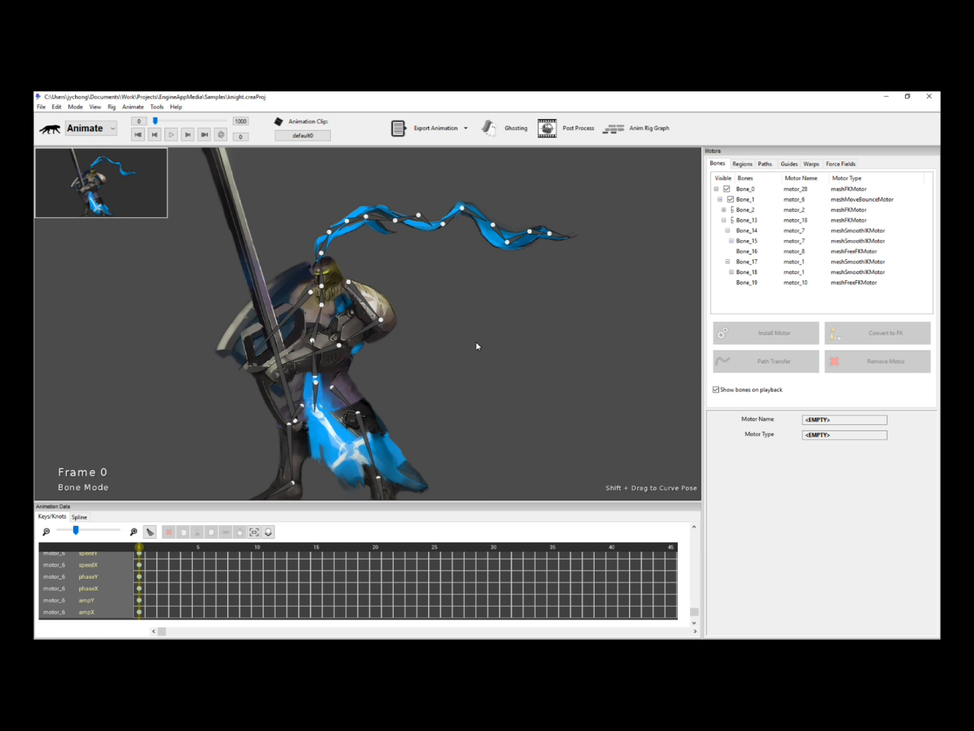
drag(476, 343, 490, 322)
scroll(490, 333, up, 1)
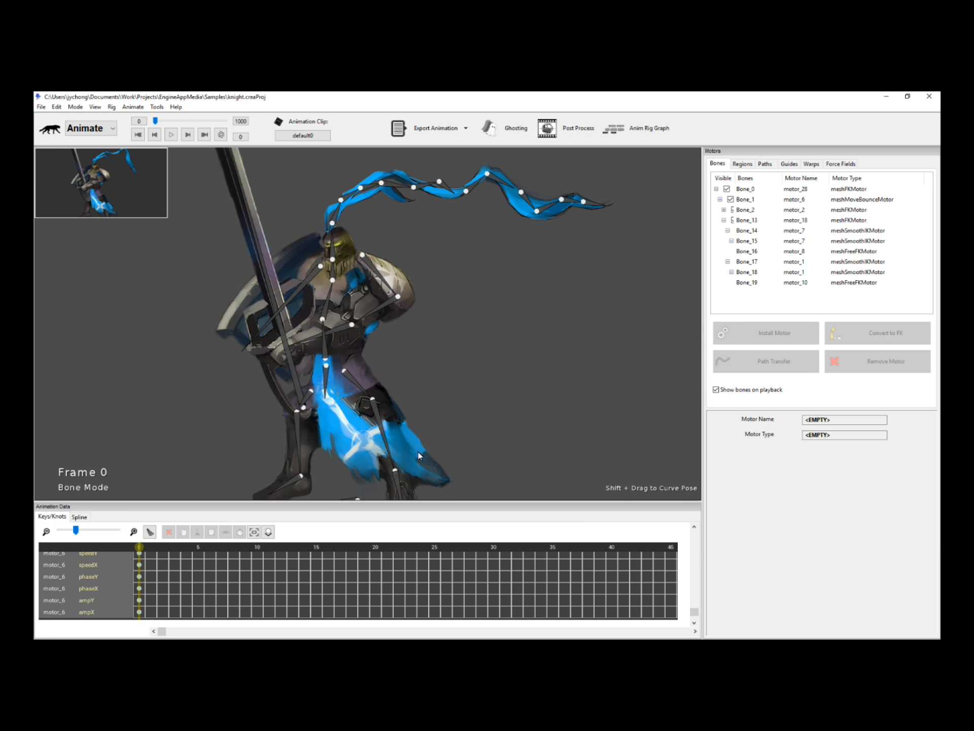
Examine the list of motor types available for Bone_15 and leave it without installing a motor
click(390, 445)
click(795, 341)
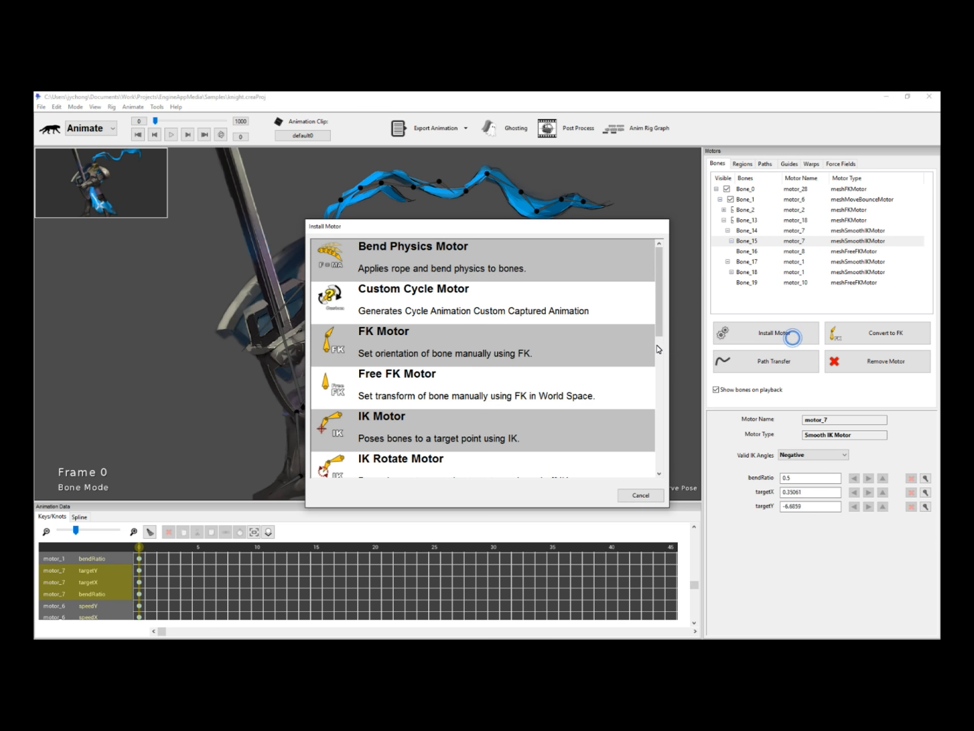
drag(657, 301, 656, 347)
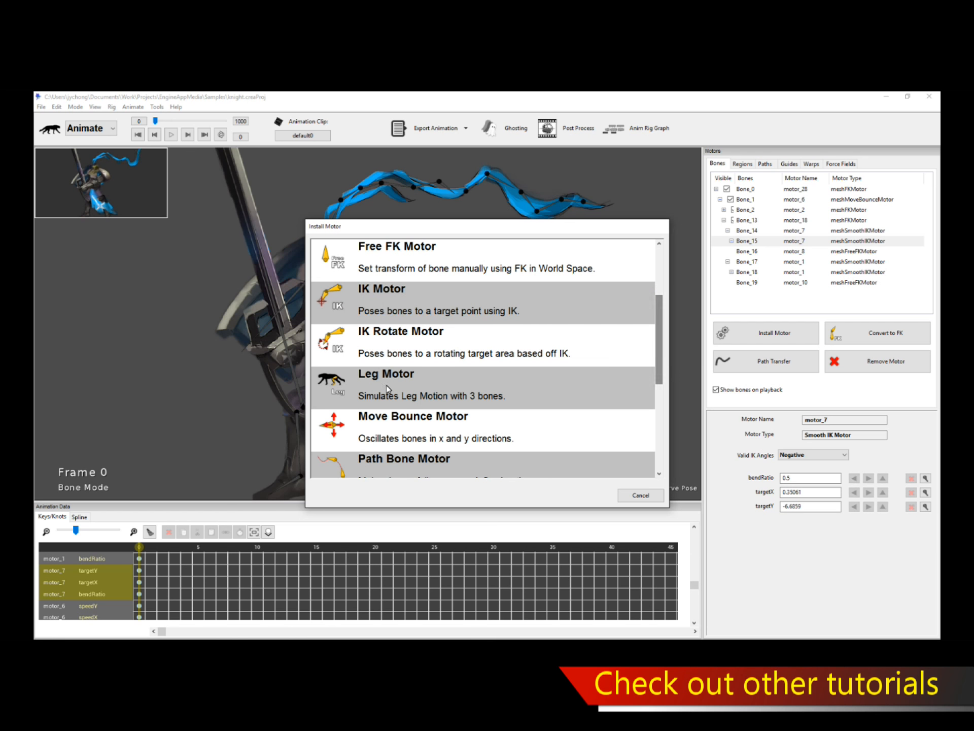
drag(662, 371, 655, 327)
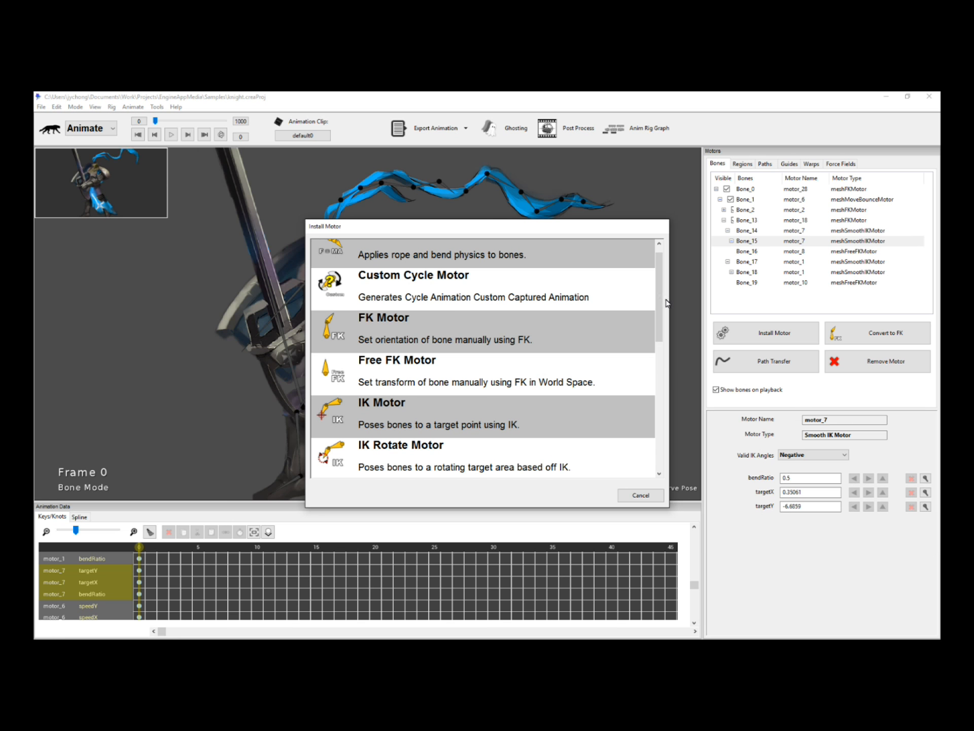
scroll(657, 285, down, 5)
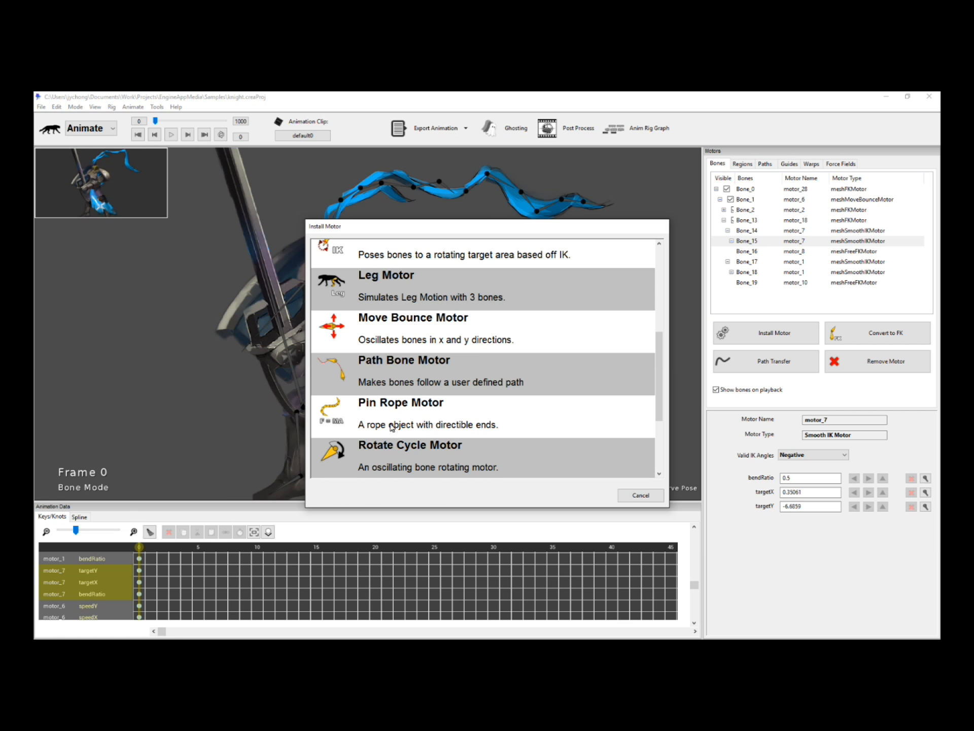
drag(659, 363, 670, 265)
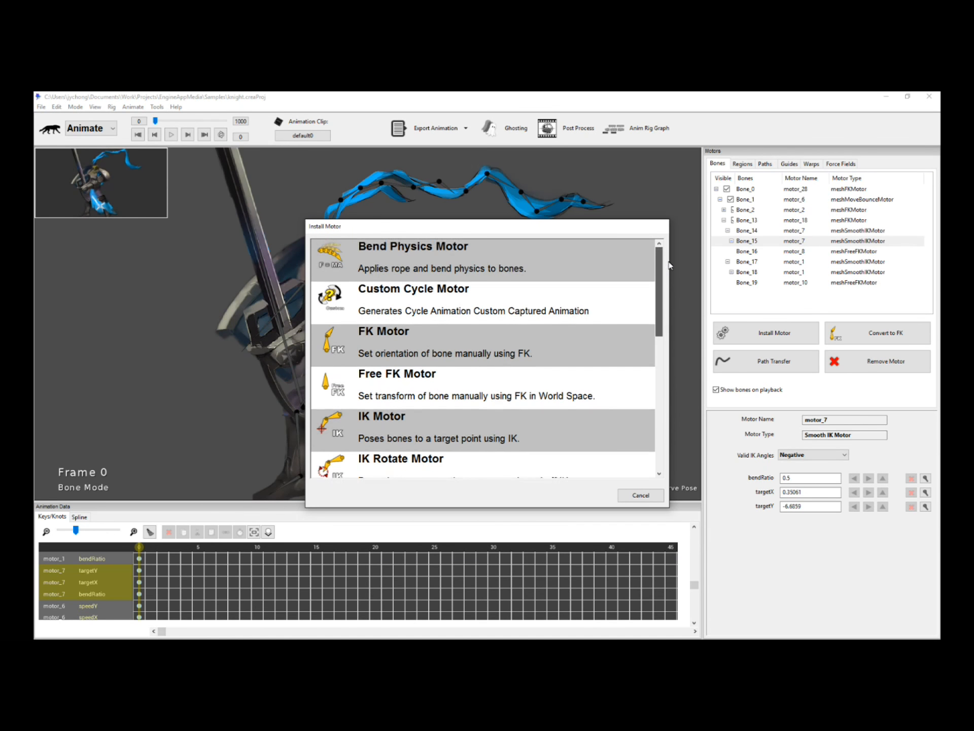
click(642, 497)
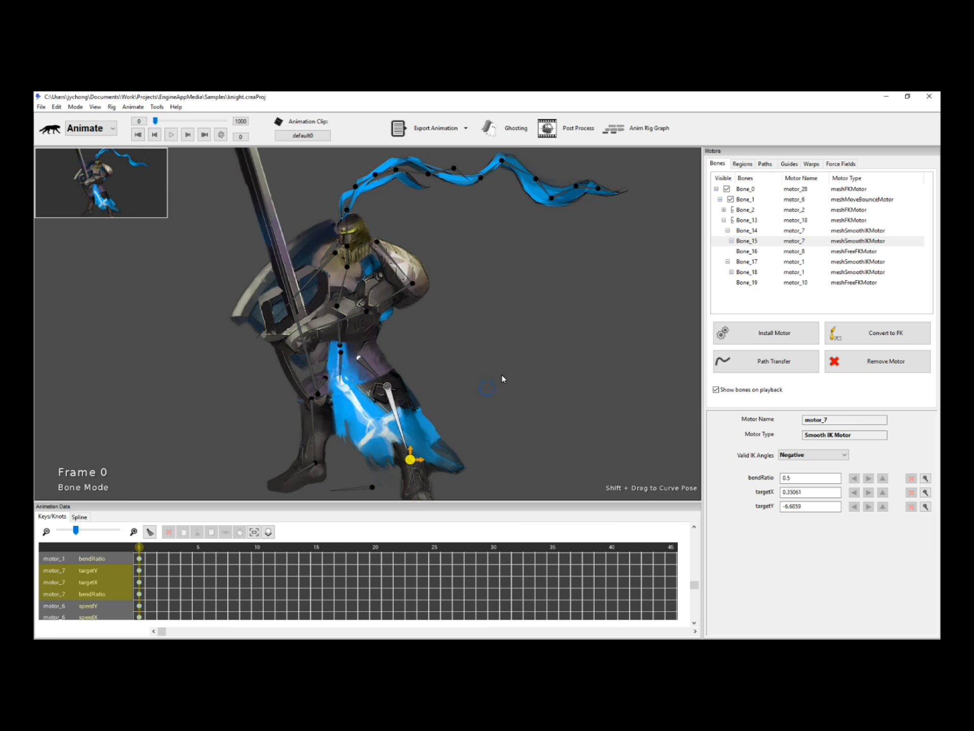
Deselect Bone_15, play the animation to review the full figure, and stop playback
click(517, 339)
key(space)
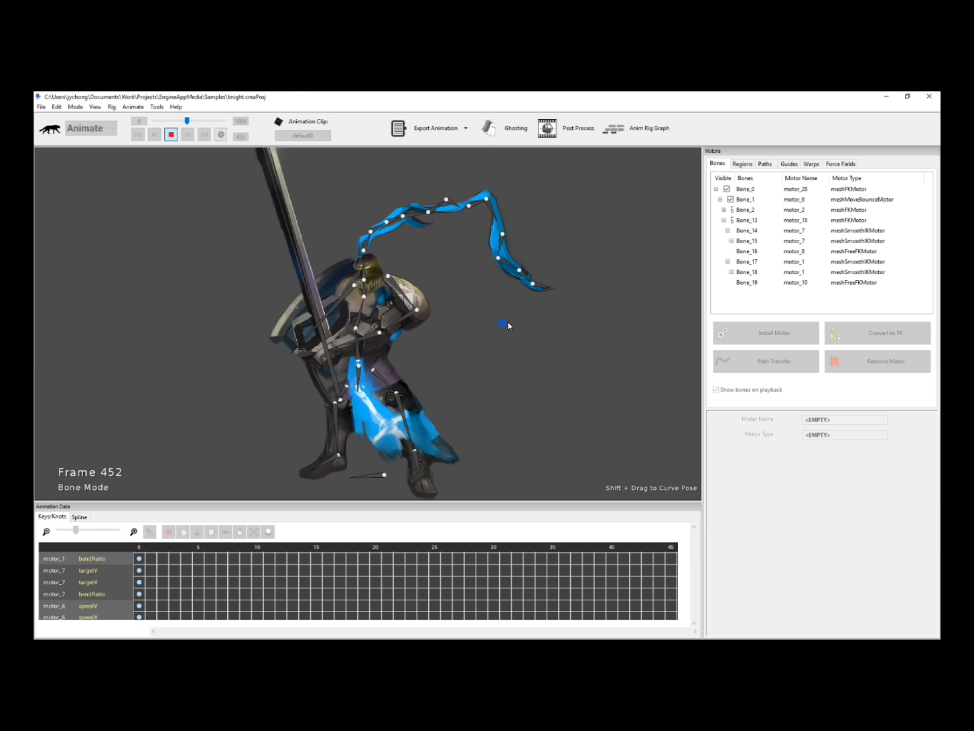
key(space)
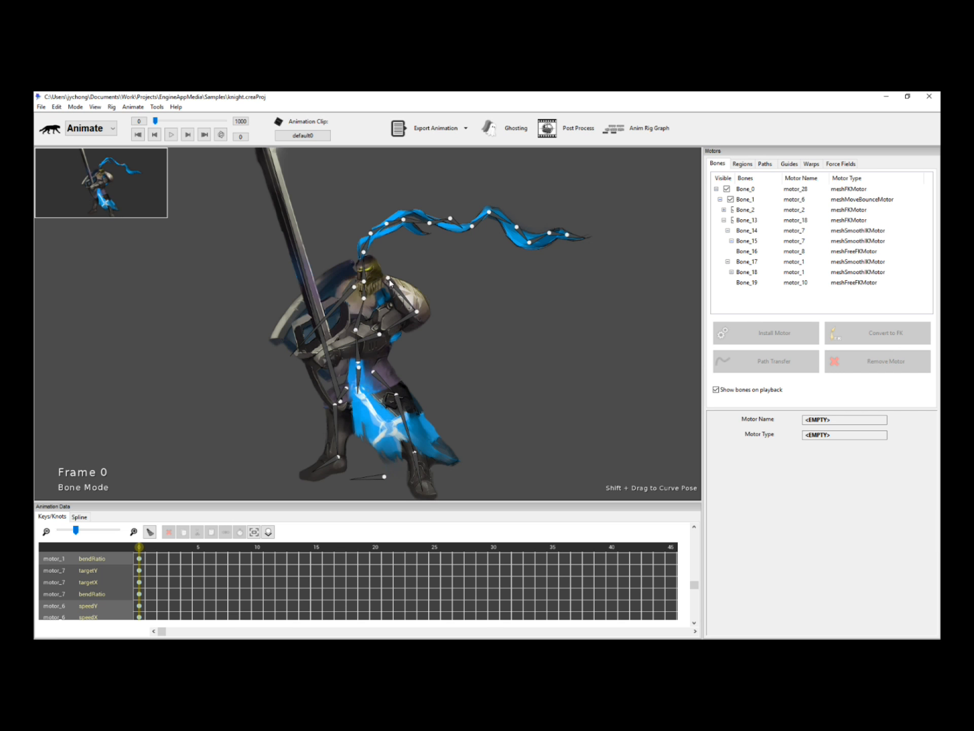
Switch to the mesh regions and inspect hand2 and torso in turn, leaving no region selected
click(738, 165)
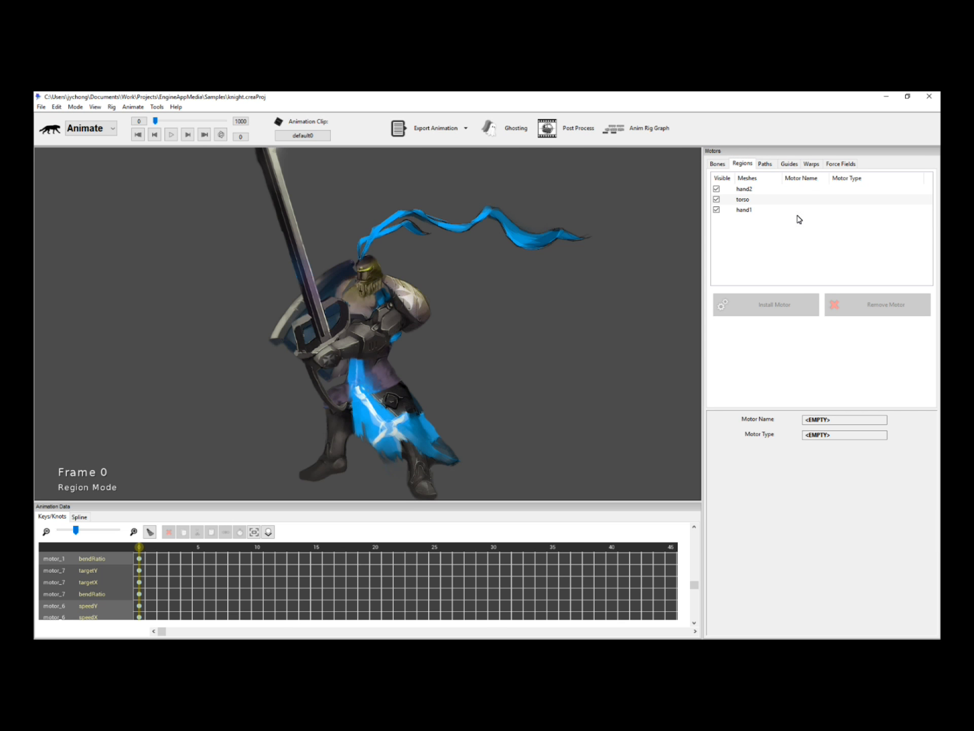
click(780, 190)
click(775, 199)
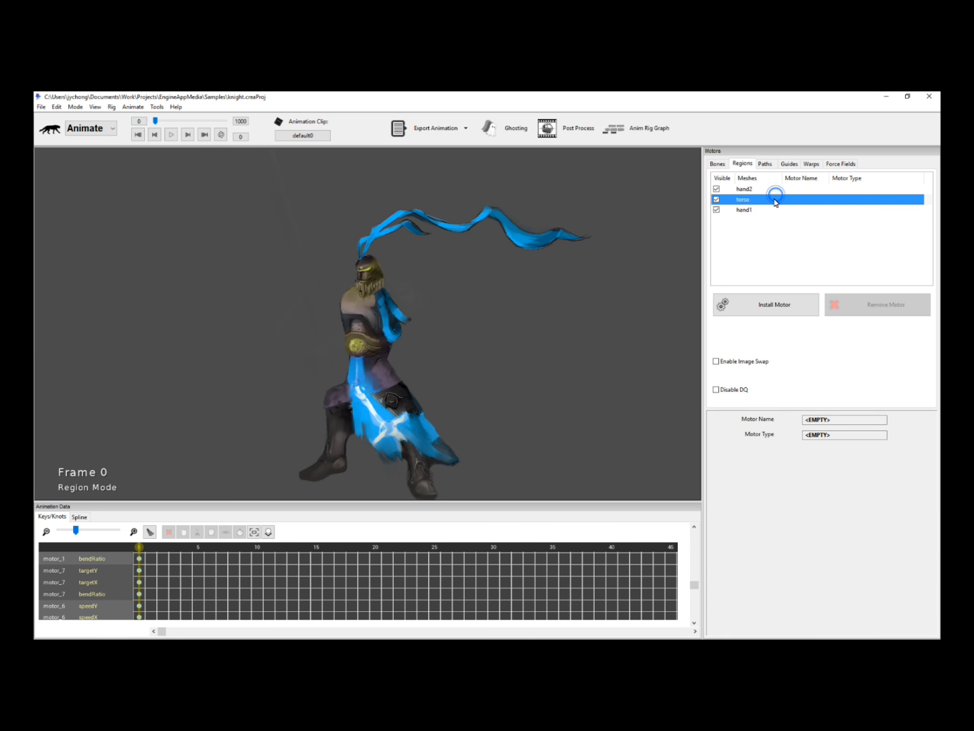
click(597, 312)
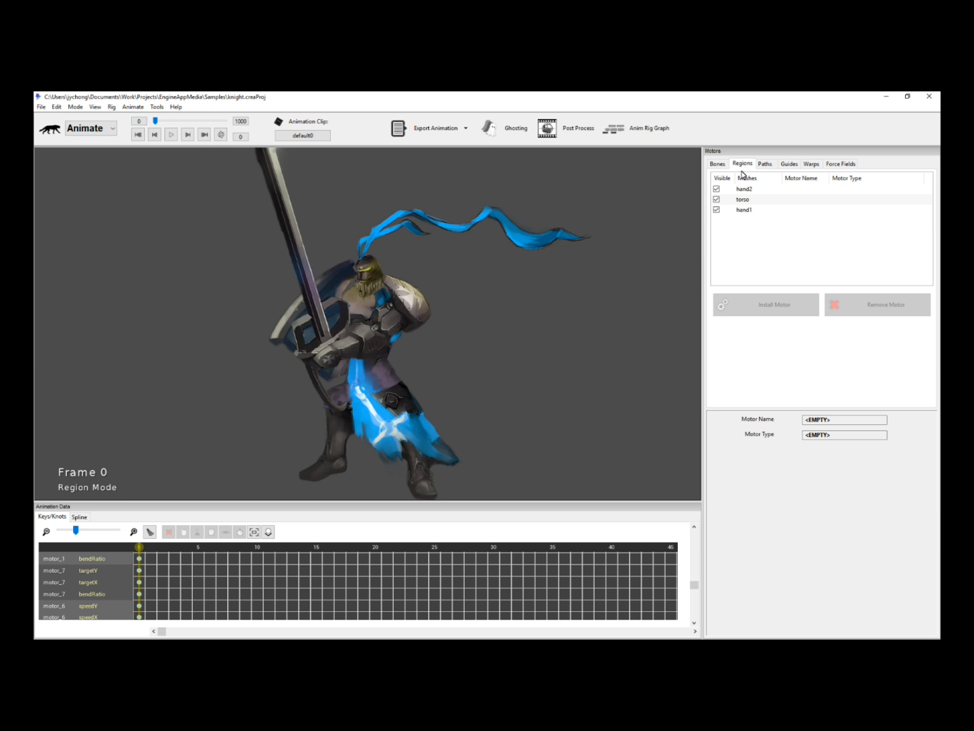
Look through the Bones, Regions, Paths, Guides, Warps and Force Fields categories, and return to the bone motors
click(717, 164)
click(742, 163)
click(760, 163)
click(789, 163)
click(812, 163)
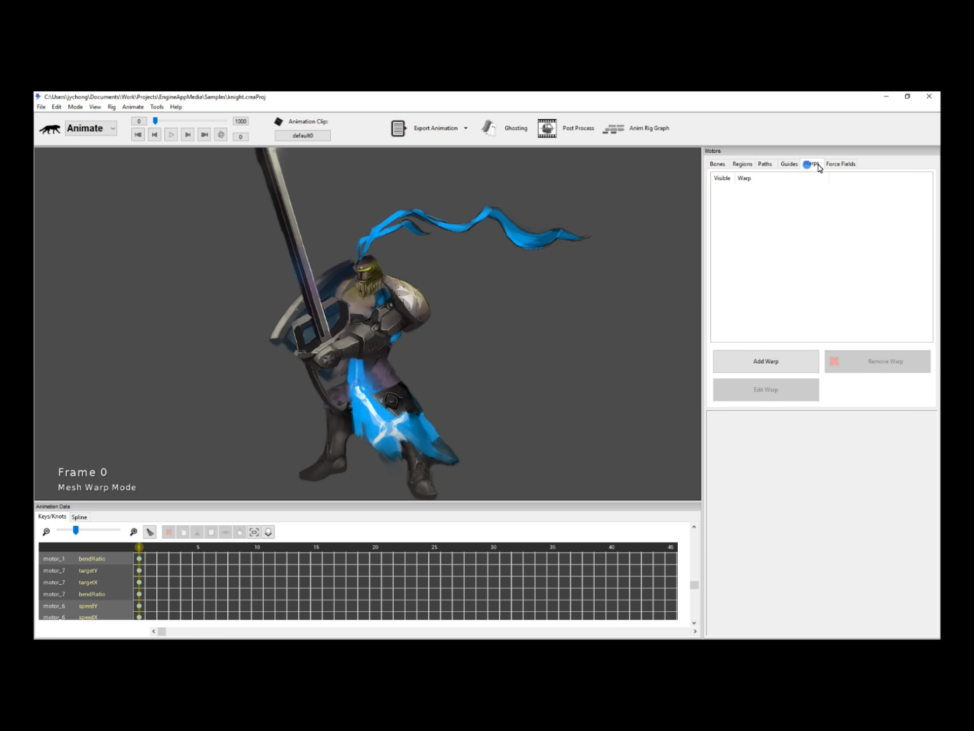
click(841, 164)
click(721, 165)
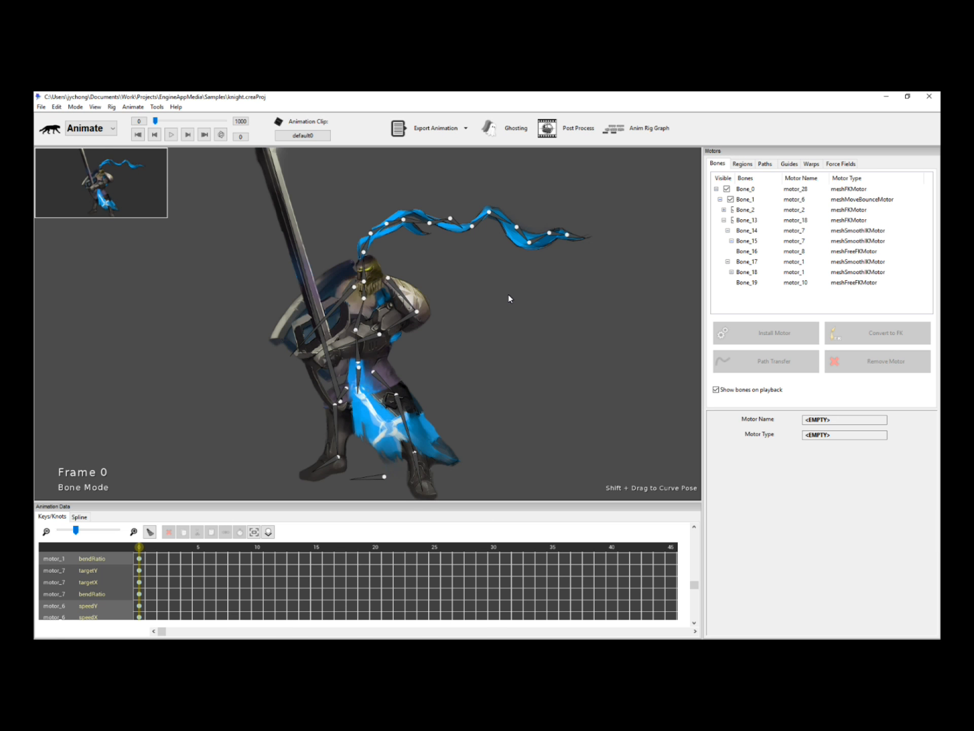
Play the knight's animation from frame 0 once more with the whole figure in view
drag(495, 346, 495, 330)
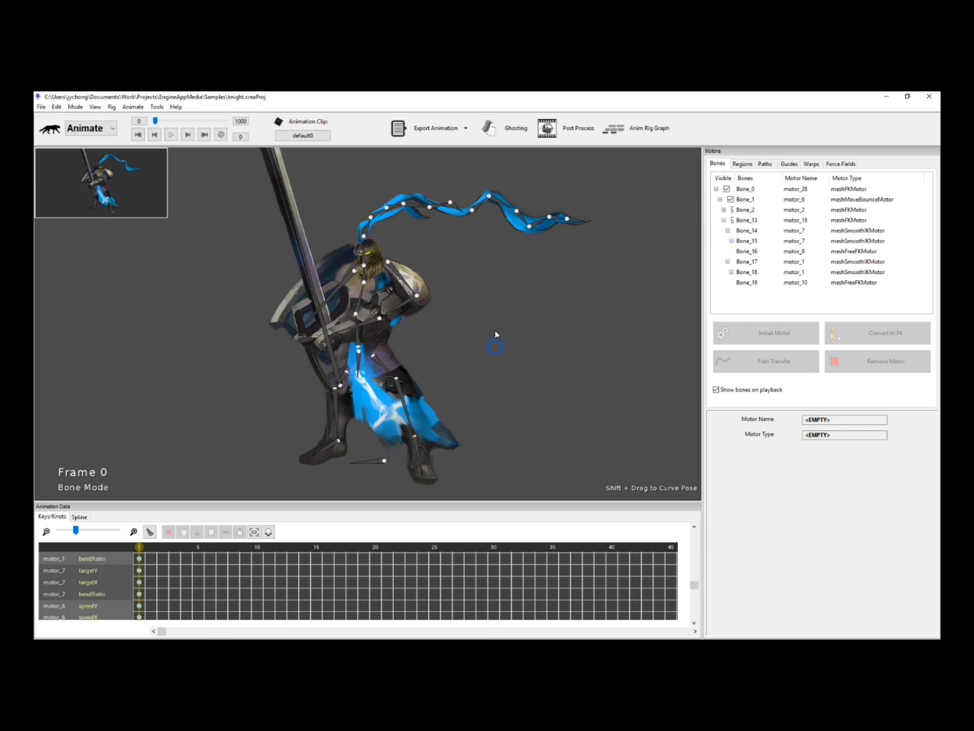
key(space)
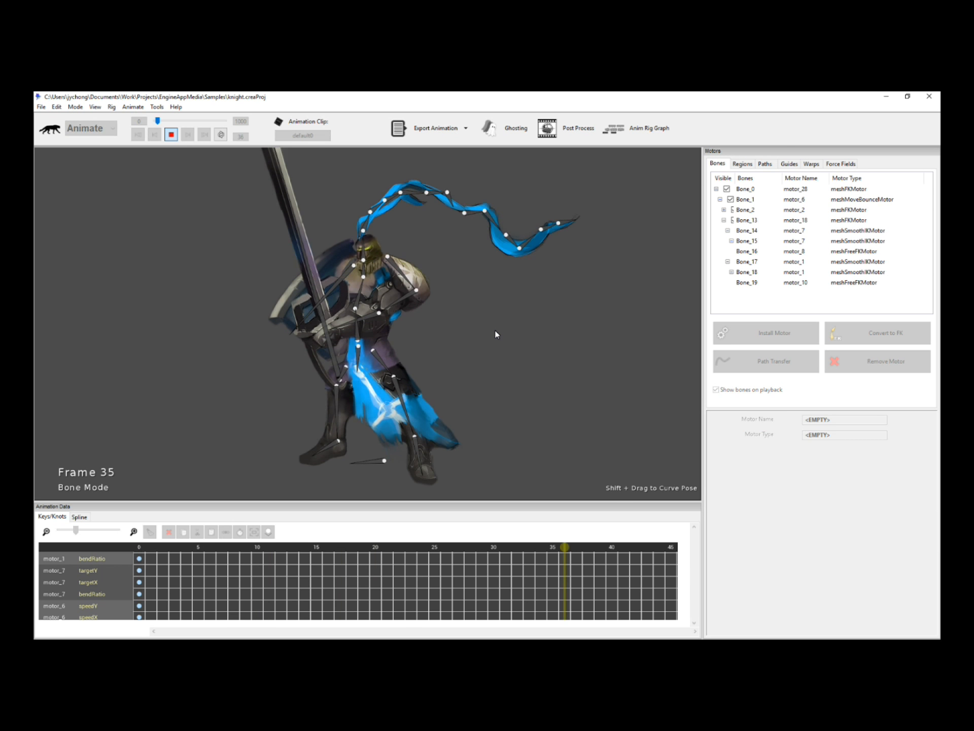